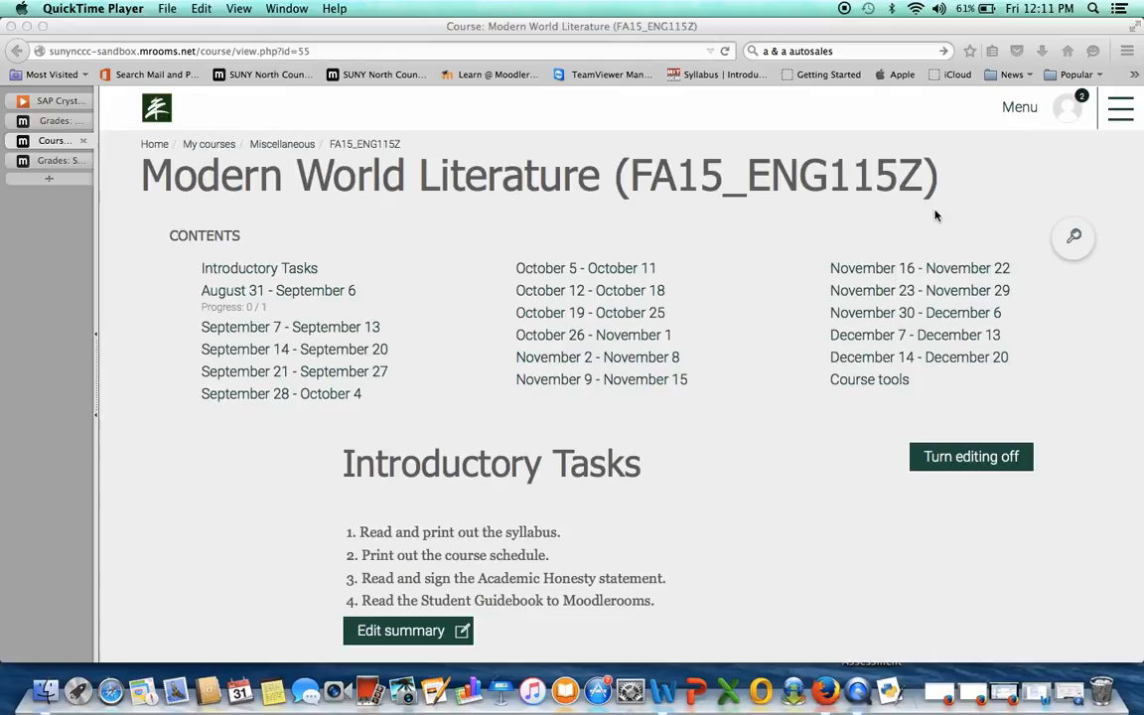
- Open the grades area of the Modern World Literature course
{"action": "scroll", "coordinate": [935, 216], "scroll_direction": "down", "scroll_amount": 15}
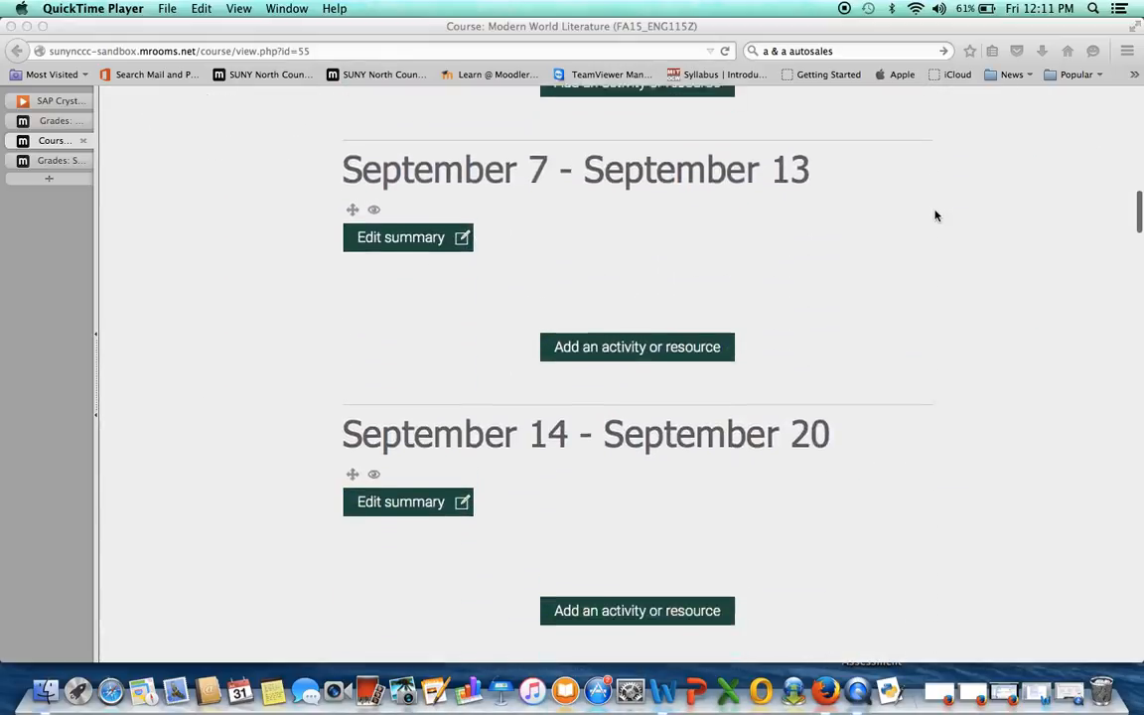
{"action": "scroll", "coordinate": [935, 216], "scroll_direction": "down", "scroll_amount": 20}
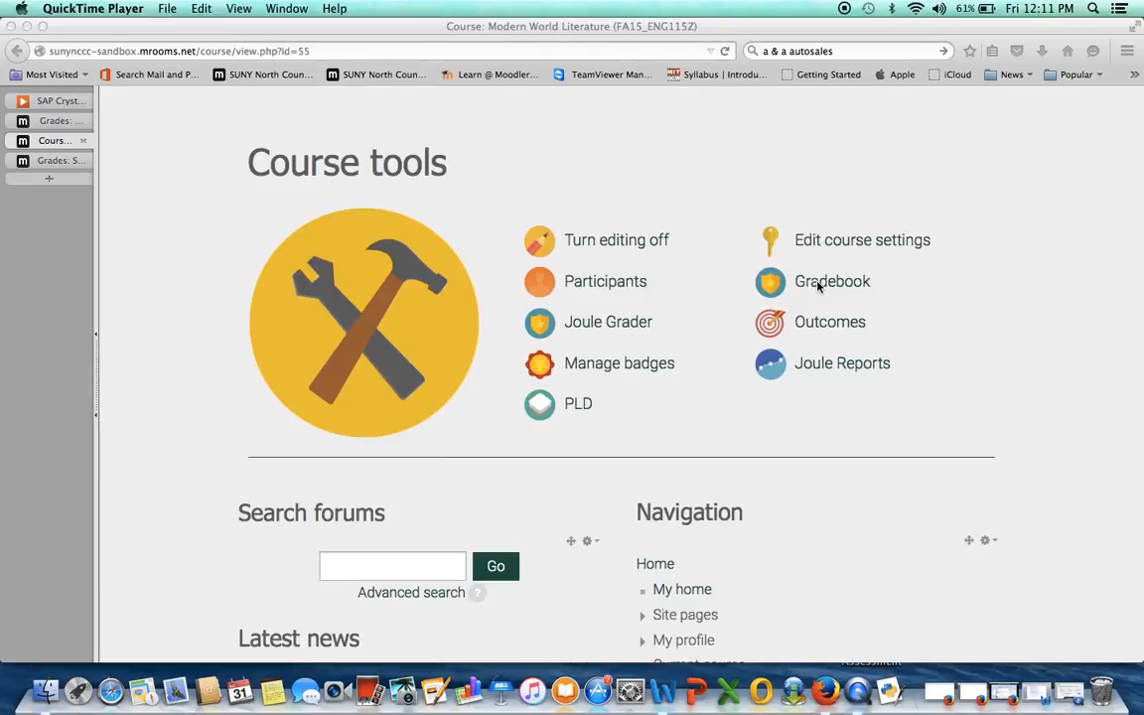
{"action": "scroll", "coordinate": [1009, 305], "scroll_direction": "up", "scroll_amount": 15}
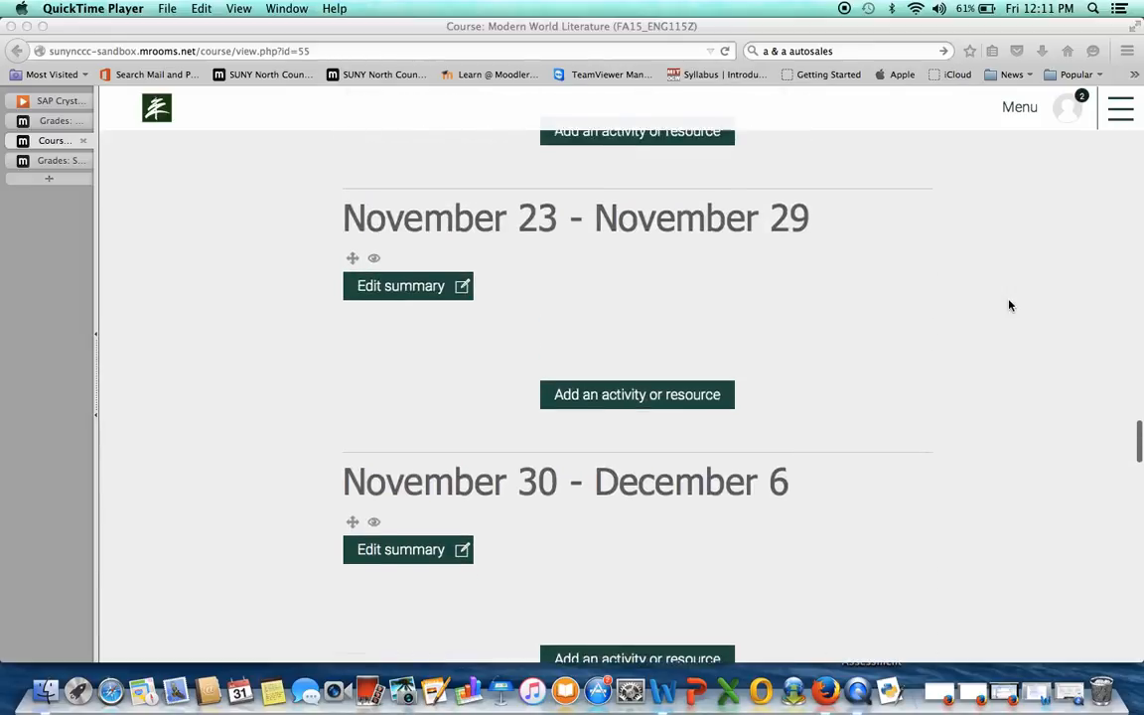
{"action": "left_click", "coordinate": [1116, 119]}
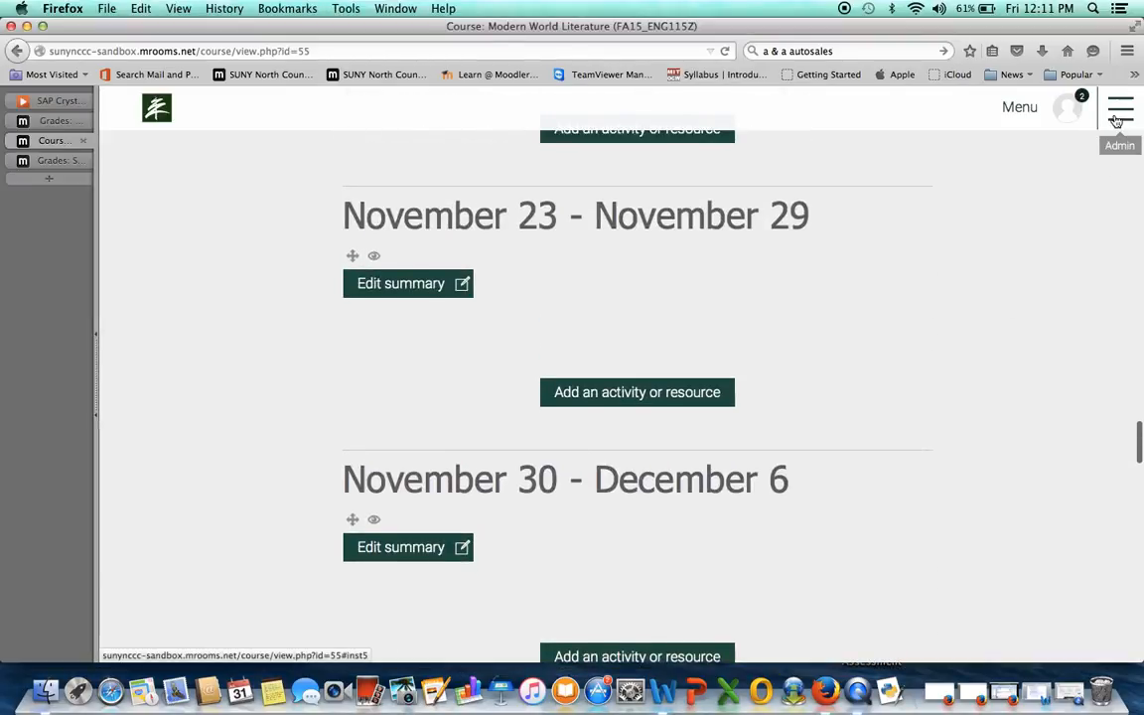
{"action": "left_click", "coordinate": [1116, 119]}
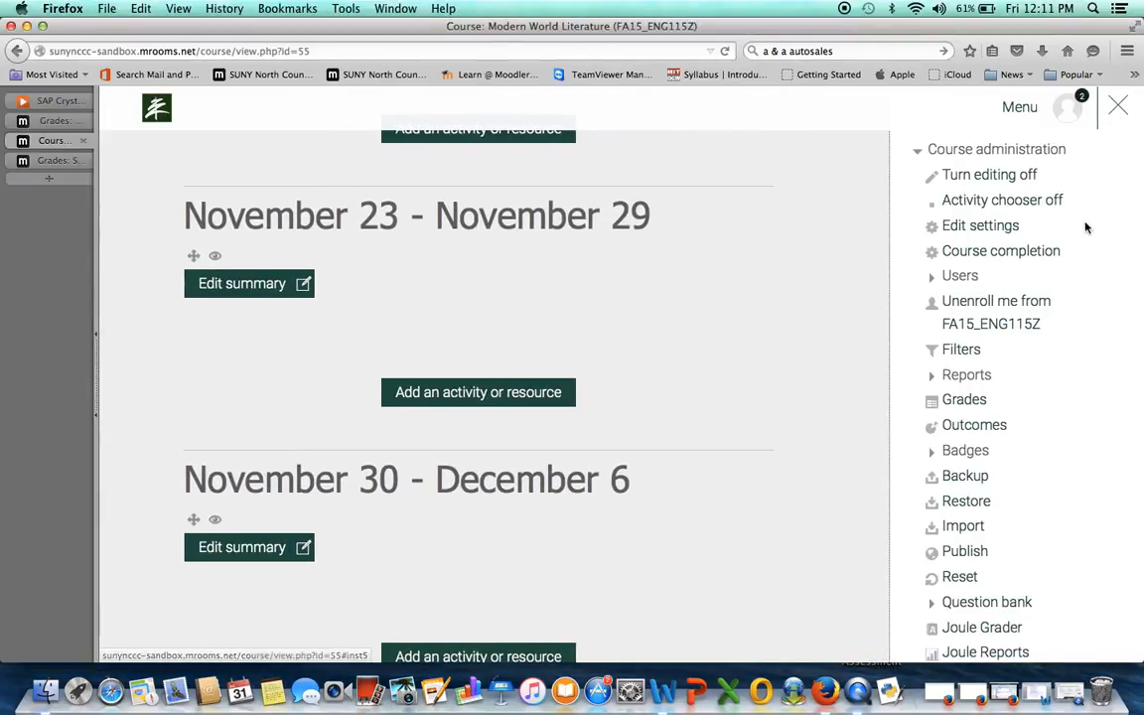
{"action": "left_click", "coordinate": [968, 400]}
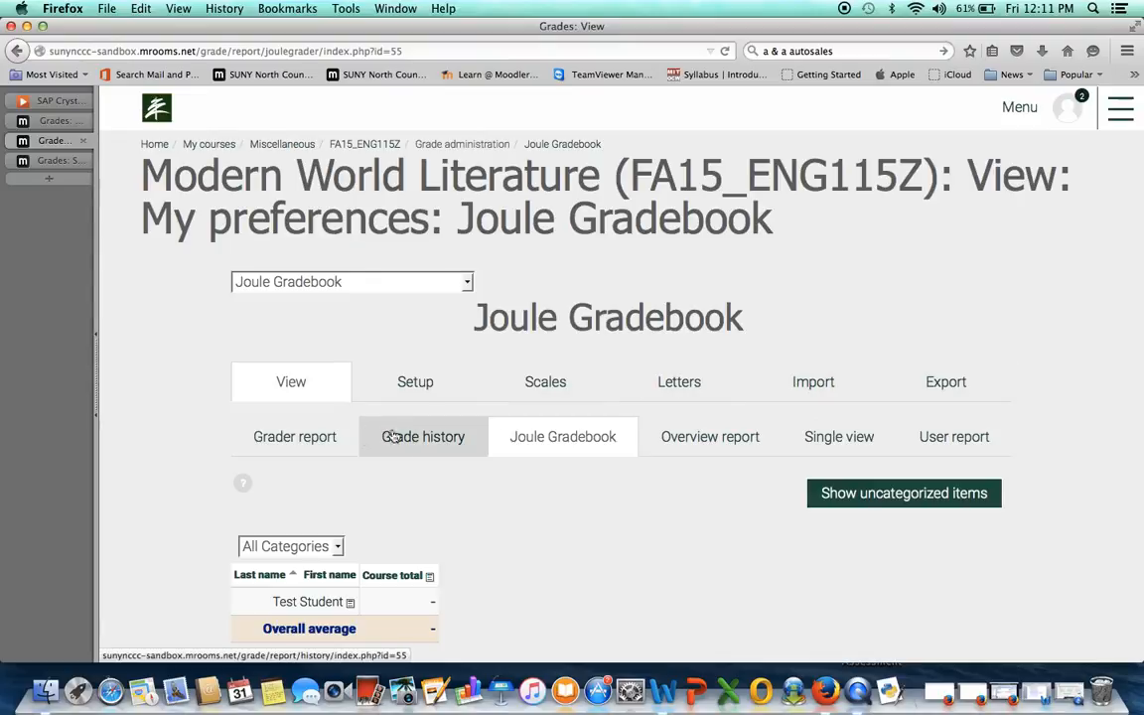
- Go to the gradebook's setup page for categories and items
{"action": "left_click", "coordinate": [467, 282]}
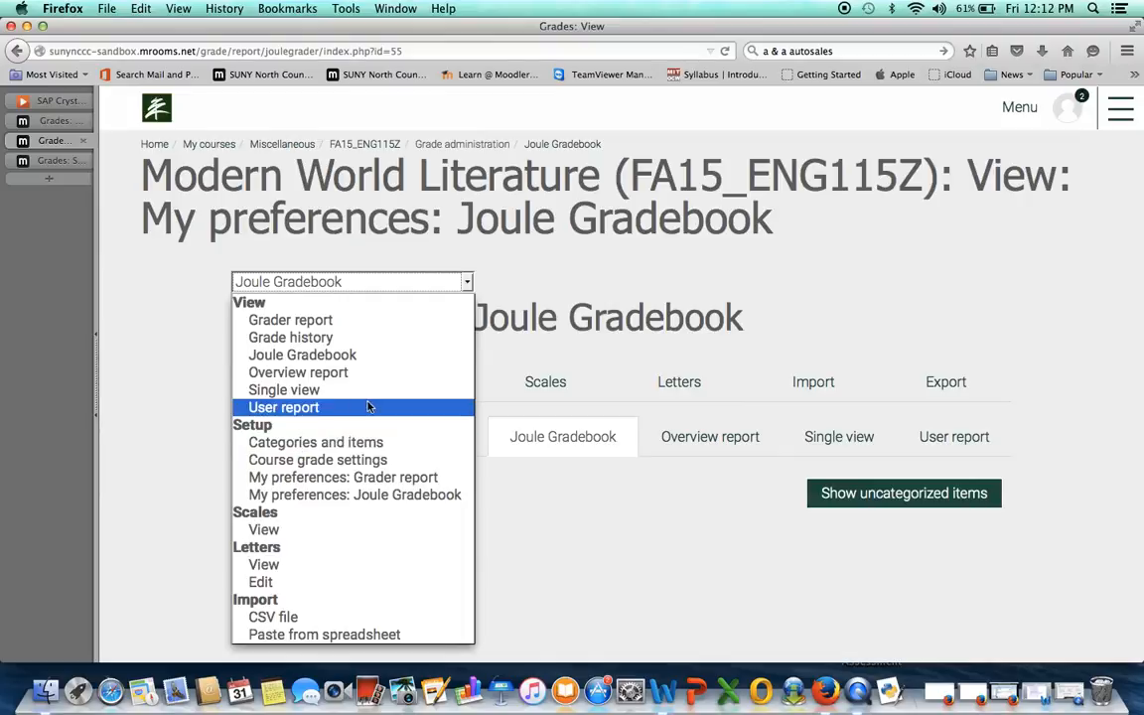
{"action": "left_click", "coordinate": [572, 522]}
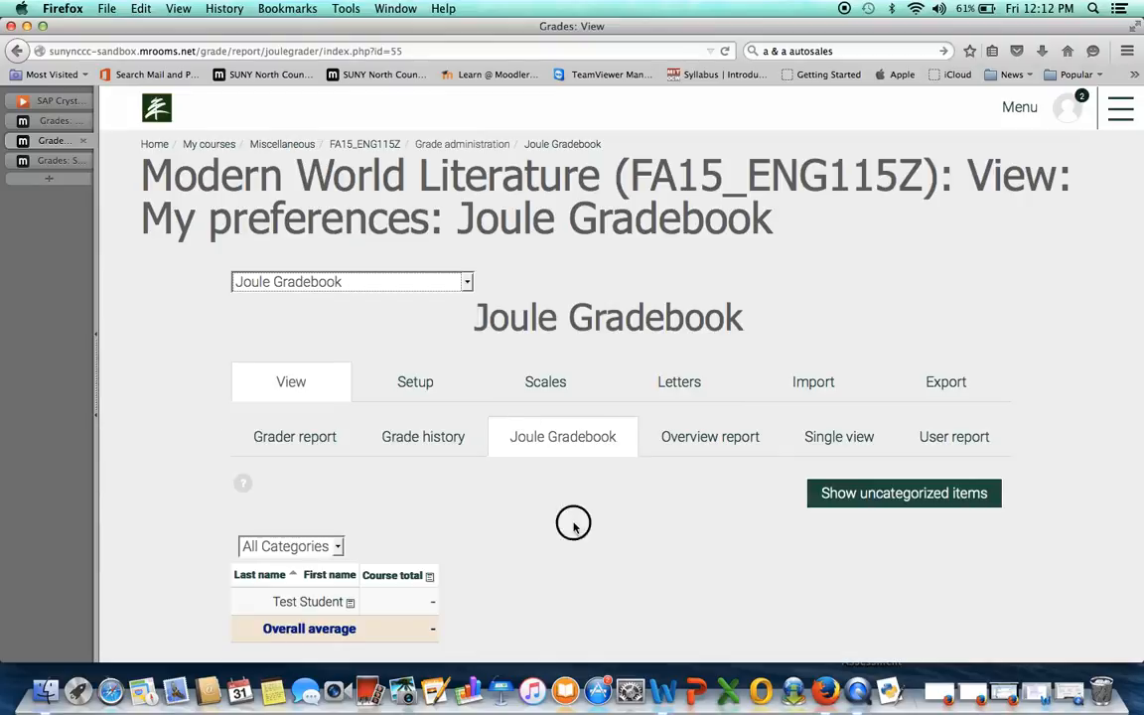
{"action": "left_click", "coordinate": [425, 383]}
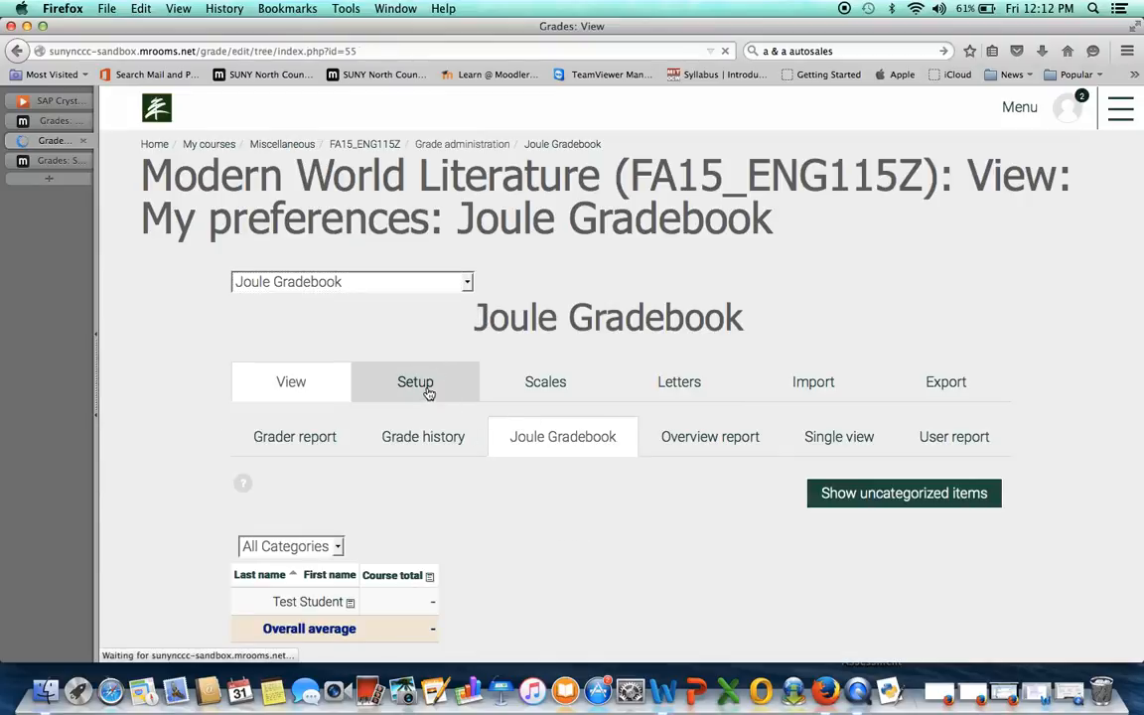
{"action": "scroll", "coordinate": [616, 319], "scroll_direction": "down", "scroll_amount": 1}
{"action": "scroll", "coordinate": [615, 318], "scroll_direction": "up", "scroll_amount": 1}
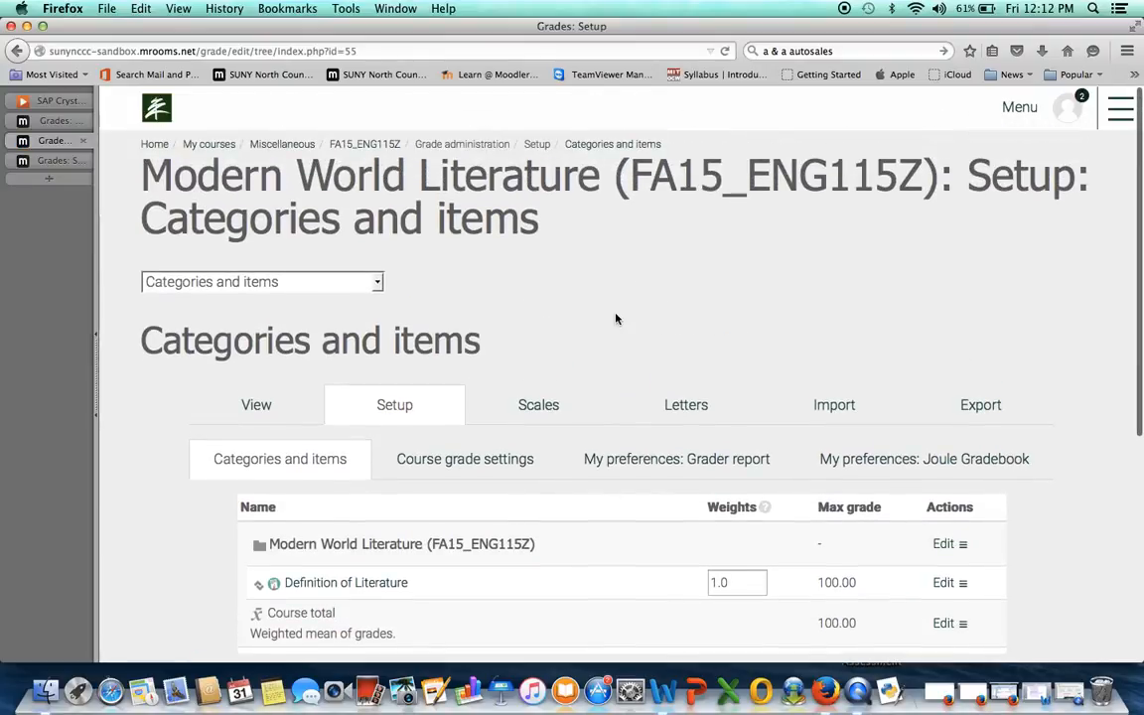
- Open the settings of the top-level Modern World Literature (FA15_ENG115Z) grade category for editing
{"action": "scroll", "coordinate": [616, 318], "scroll_direction": "down", "scroll_amount": 3}
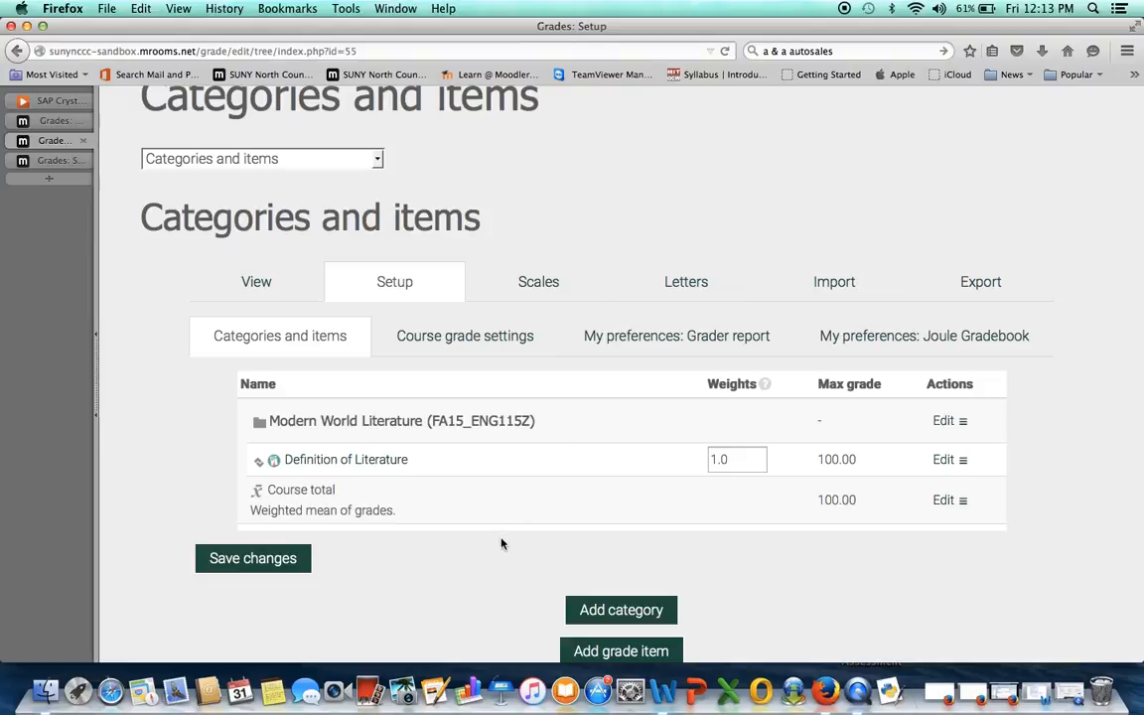
{"action": "scroll", "coordinate": [502, 543], "scroll_direction": "down", "scroll_amount": 1}
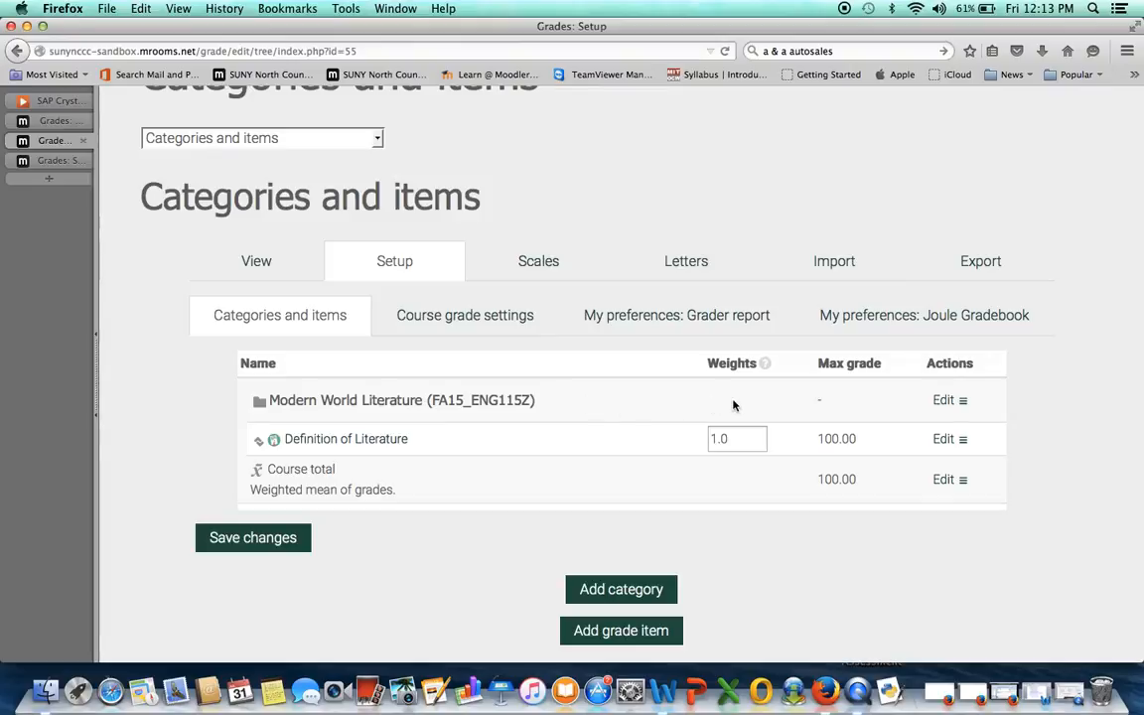
{"action": "left_click", "coordinate": [941, 402]}
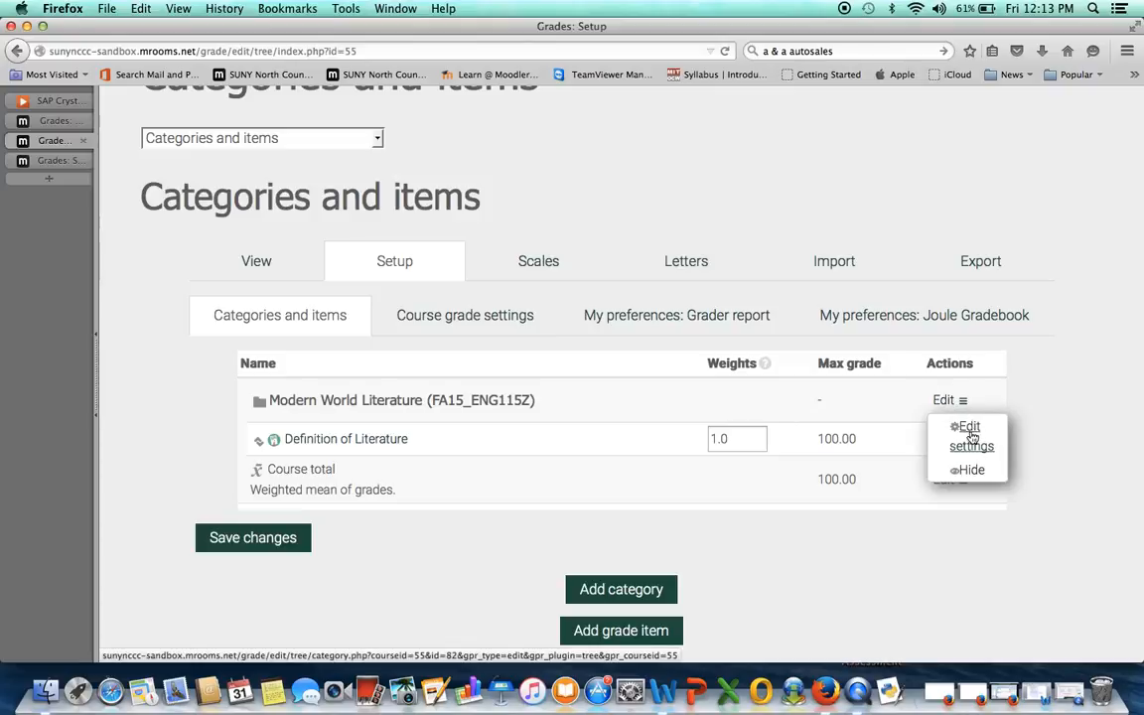
{"action": "left_click", "coordinate": [970, 433]}
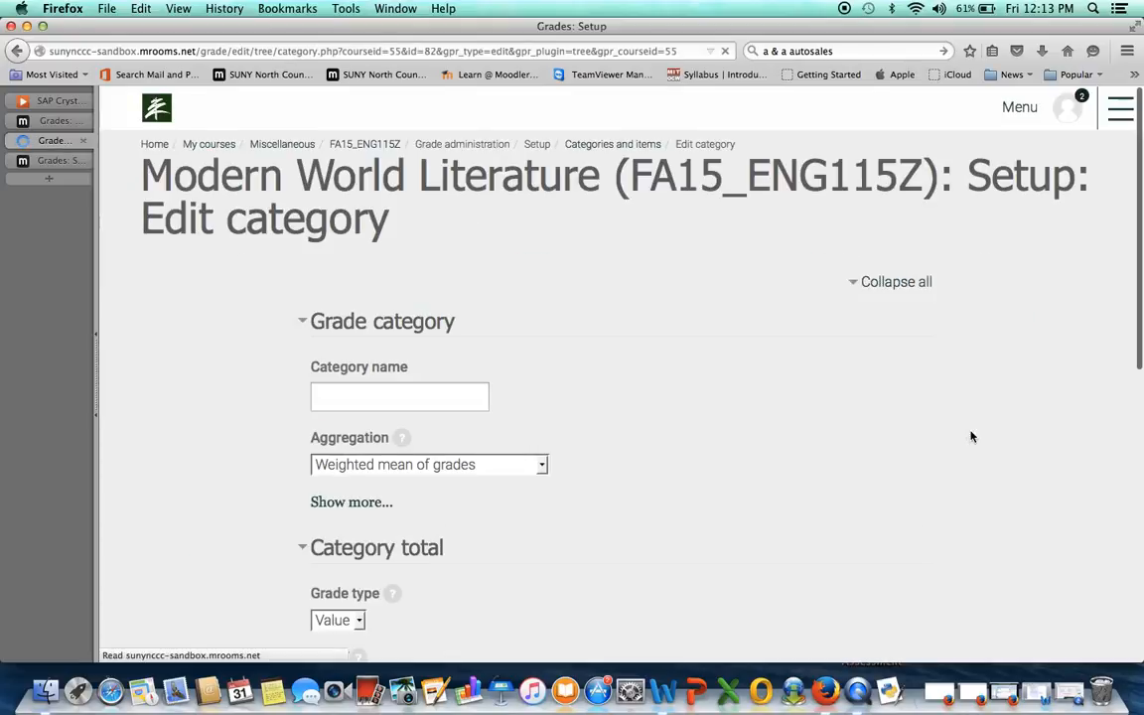
- Examine the course category's settings, its available aggregation methods and the help text on aggregation
{"action": "scroll", "coordinate": [713, 356], "scroll_direction": "down", "scroll_amount": 5}
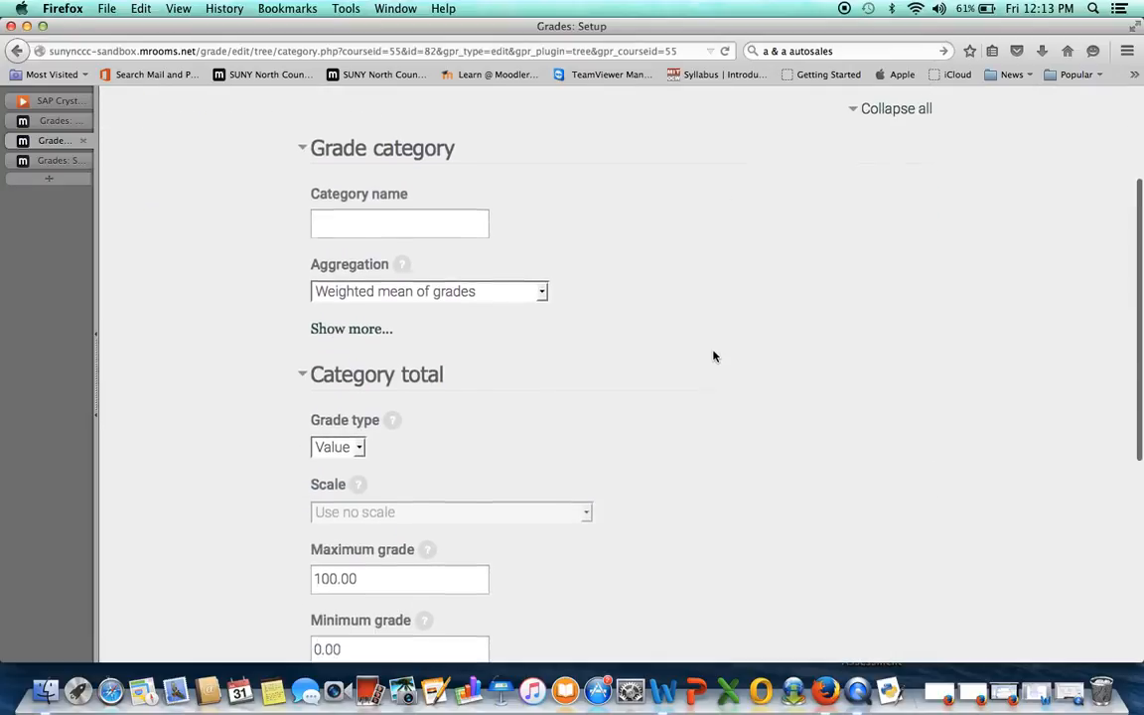
{"action": "scroll", "coordinate": [713, 357], "scroll_direction": "up", "scroll_amount": 5}
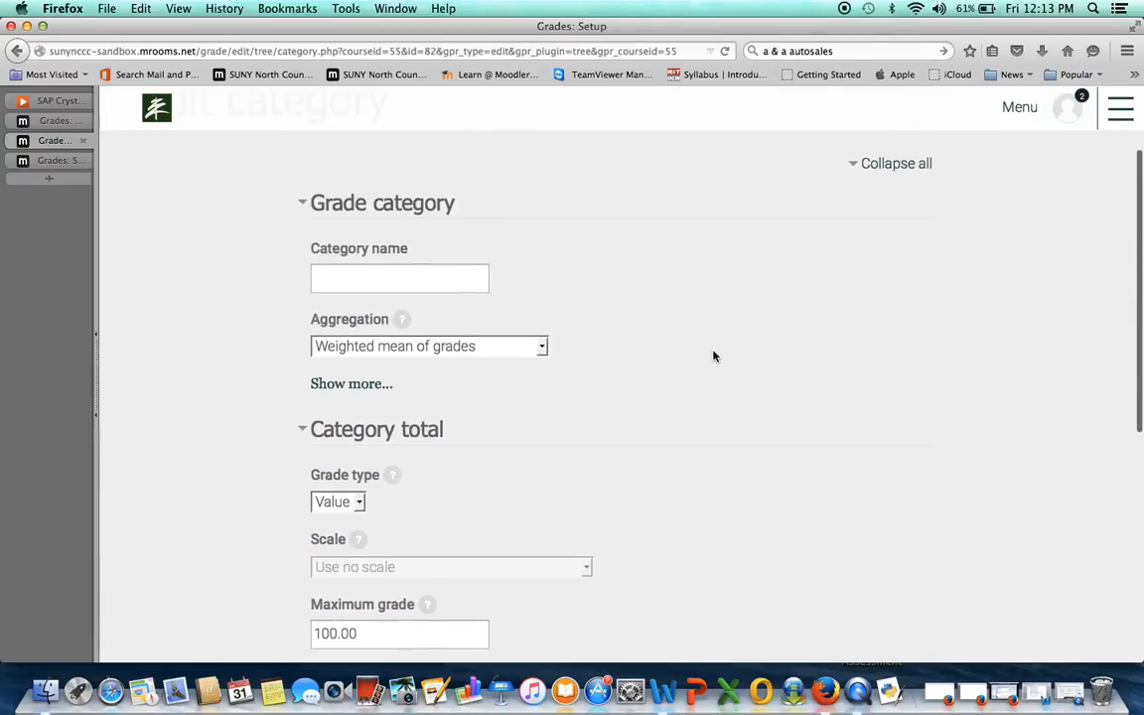
{"action": "scroll", "coordinate": [713, 357], "scroll_direction": "up", "scroll_amount": 2}
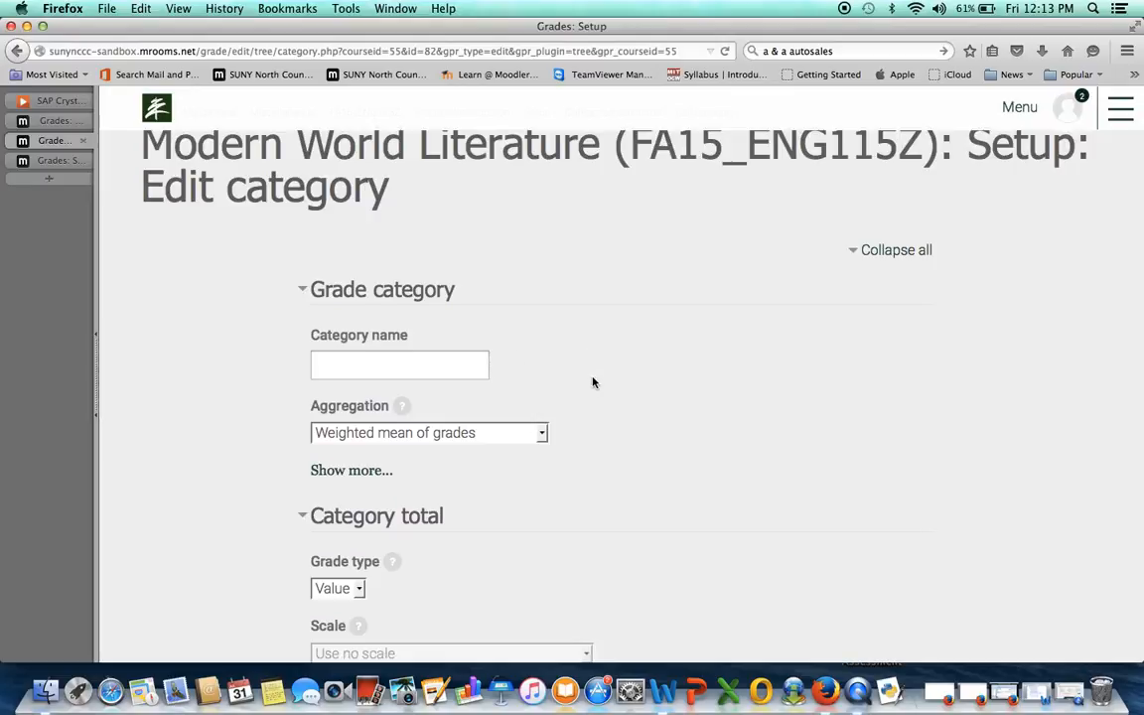
{"action": "scroll", "coordinate": [593, 382], "scroll_direction": "down", "scroll_amount": 4}
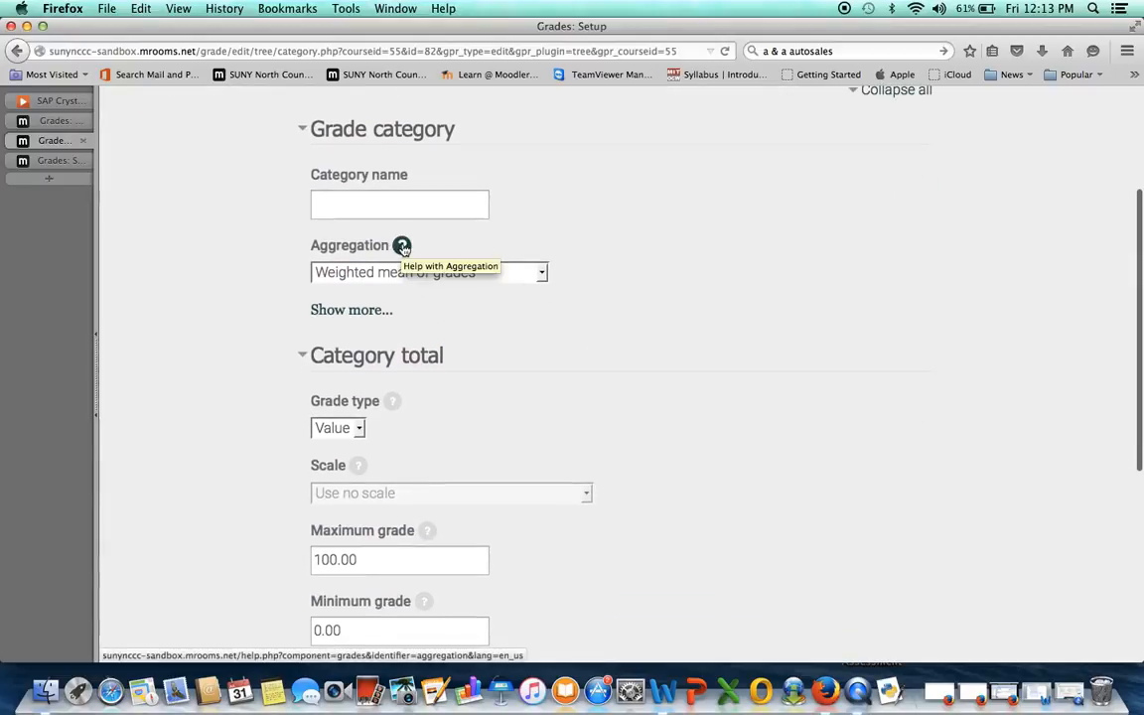
{"action": "left_click", "coordinate": [542, 271]}
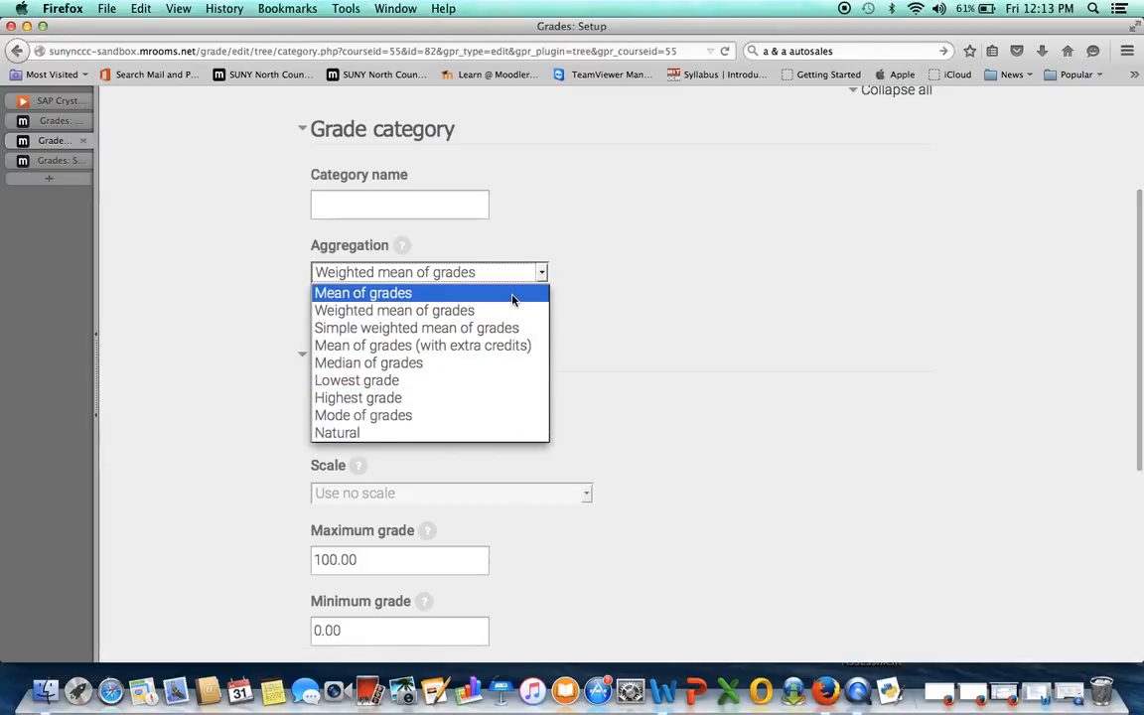
{"action": "left_click", "coordinate": [496, 247]}
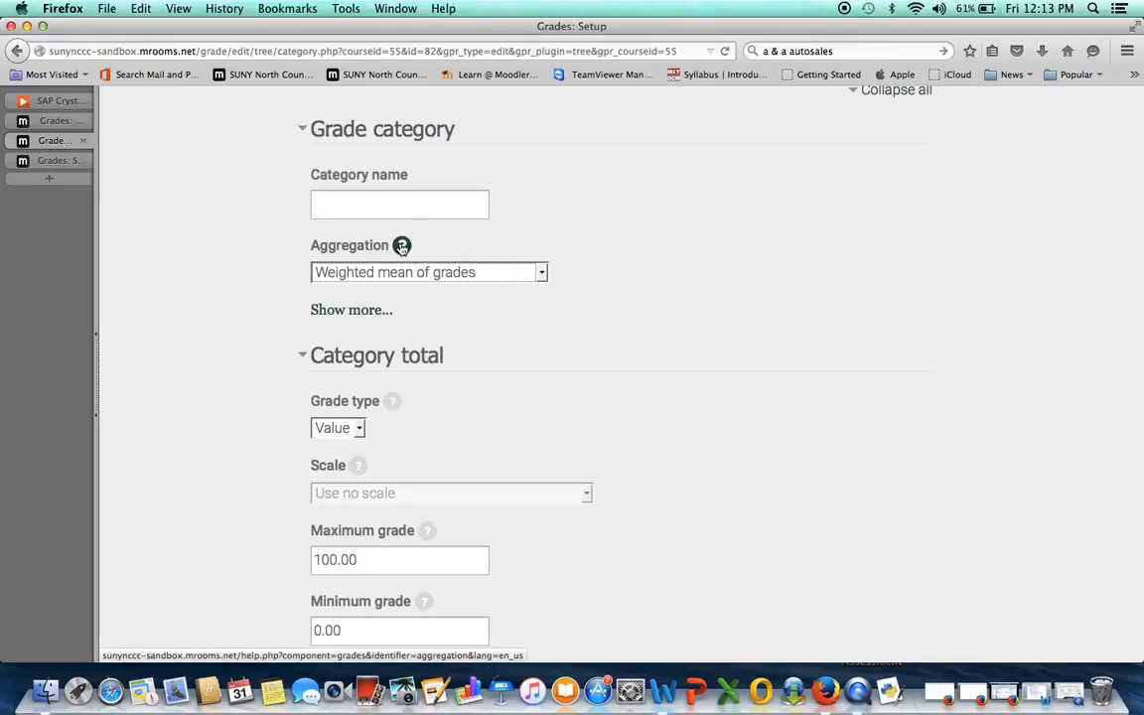
{"action": "left_click", "coordinate": [402, 246]}
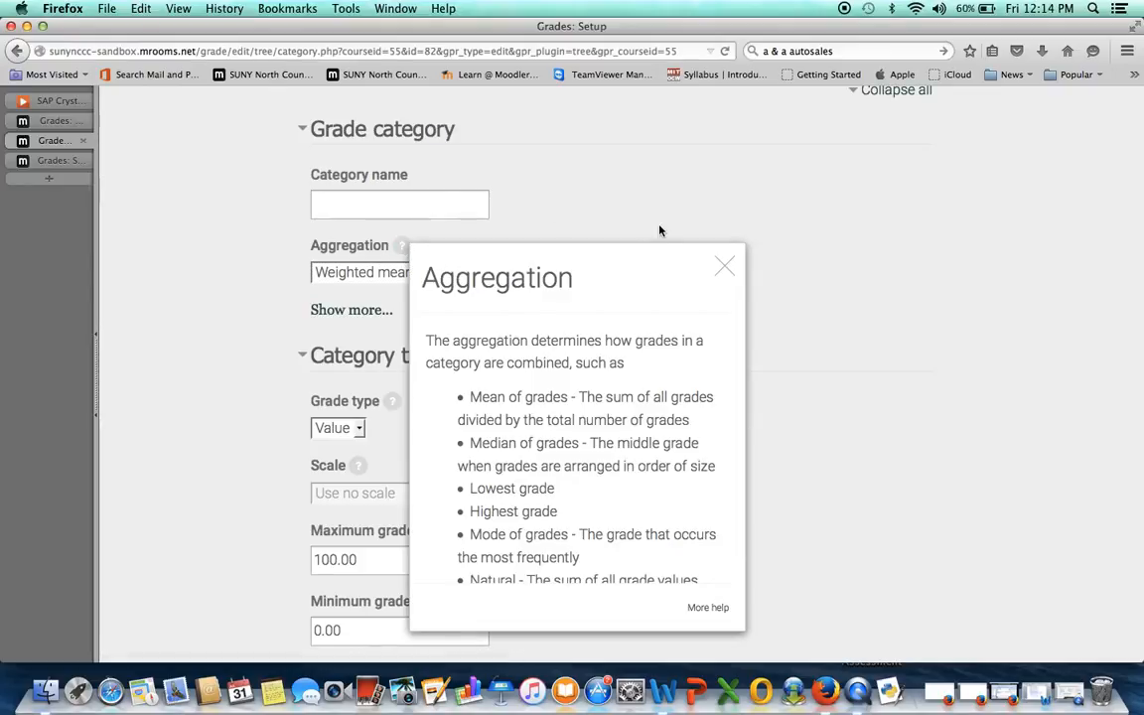
{"action": "left_click", "coordinate": [724, 268]}
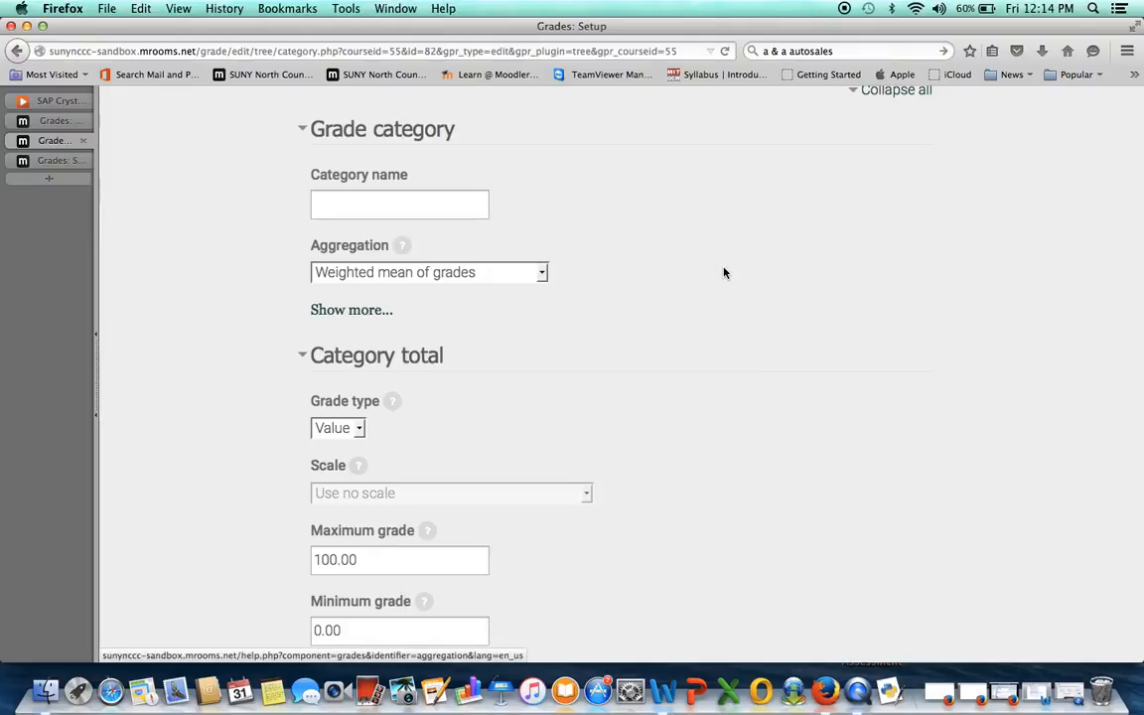
- Choose Weighted mean of grades as the course category's aggregation and save the category settings
{"action": "left_click", "coordinate": [542, 274]}
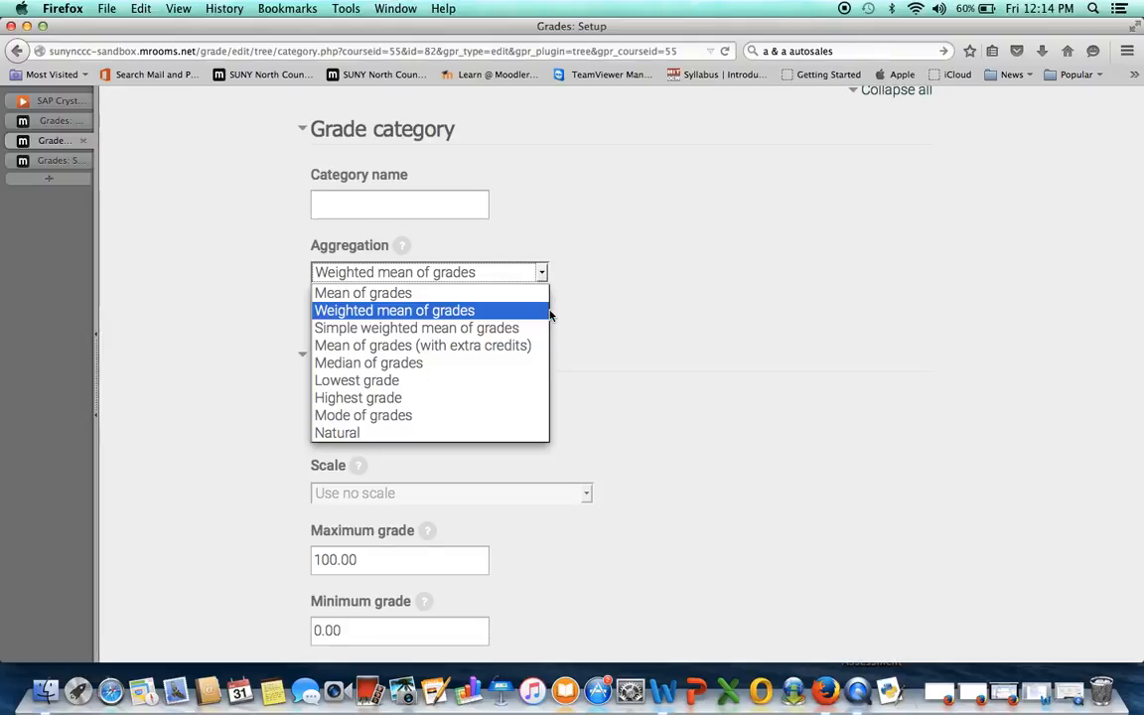
{"action": "left_click", "coordinate": [543, 314]}
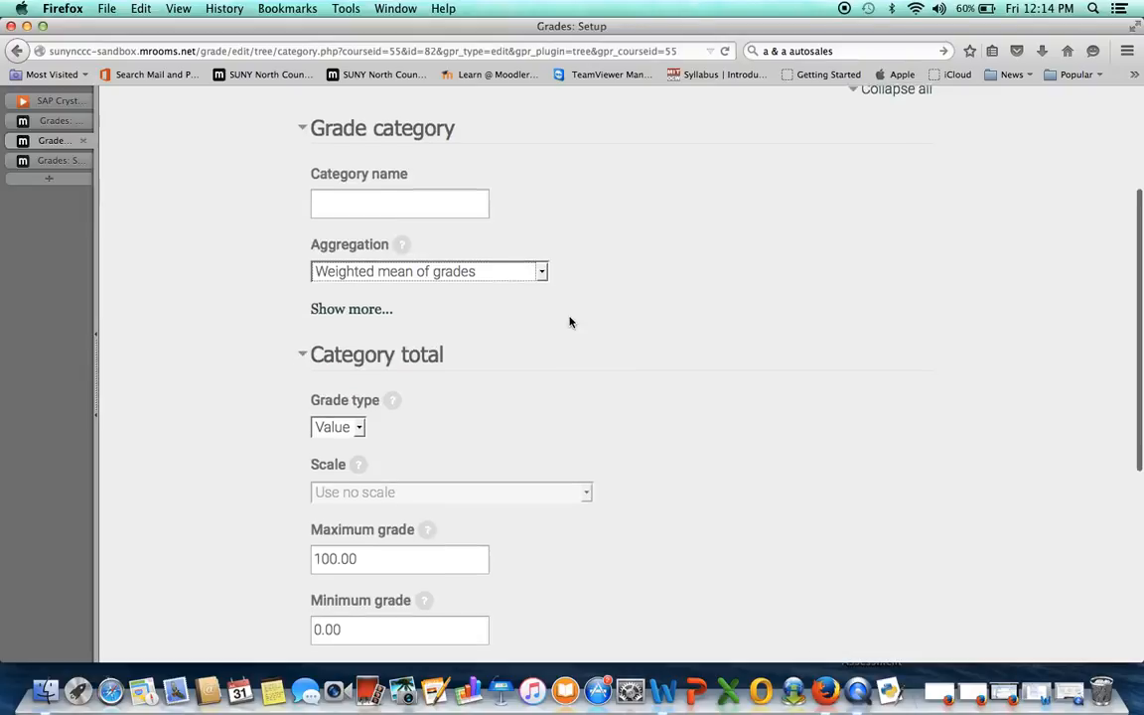
{"action": "scroll", "coordinate": [569, 321], "scroll_direction": "down", "scroll_amount": 5}
{"action": "scroll", "coordinate": [569, 321], "scroll_direction": "down", "scroll_amount": 2}
{"action": "left_click", "coordinate": [378, 552]}
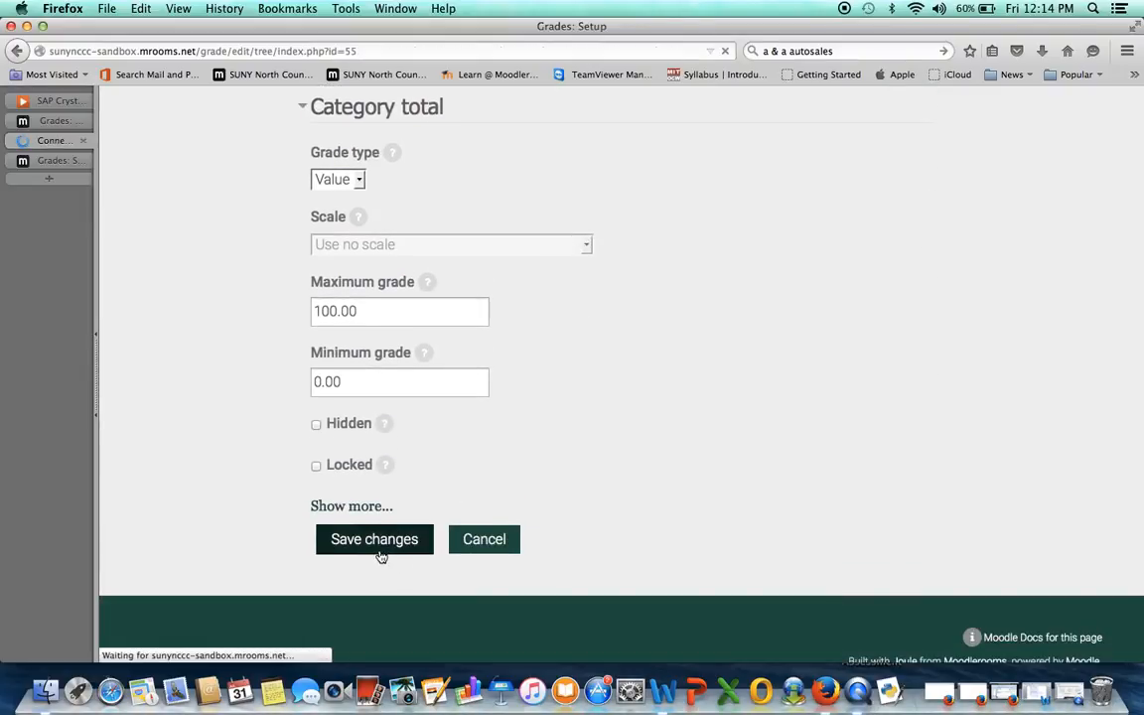
- Start a new grade category named Exams with its aggregation set to Weighted mean of grades
{"action": "scroll", "coordinate": [380, 552], "scroll_direction": "down", "scroll_amount": 2}
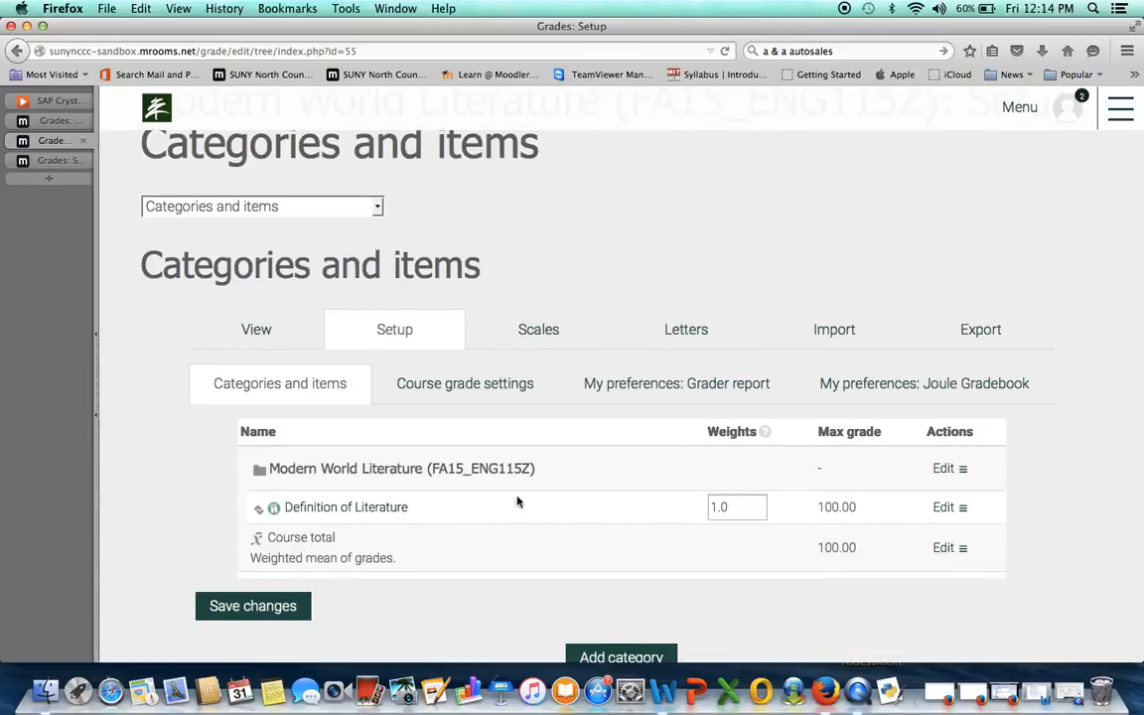
{"action": "scroll", "coordinate": [701, 464], "scroll_direction": "down", "scroll_amount": 3}
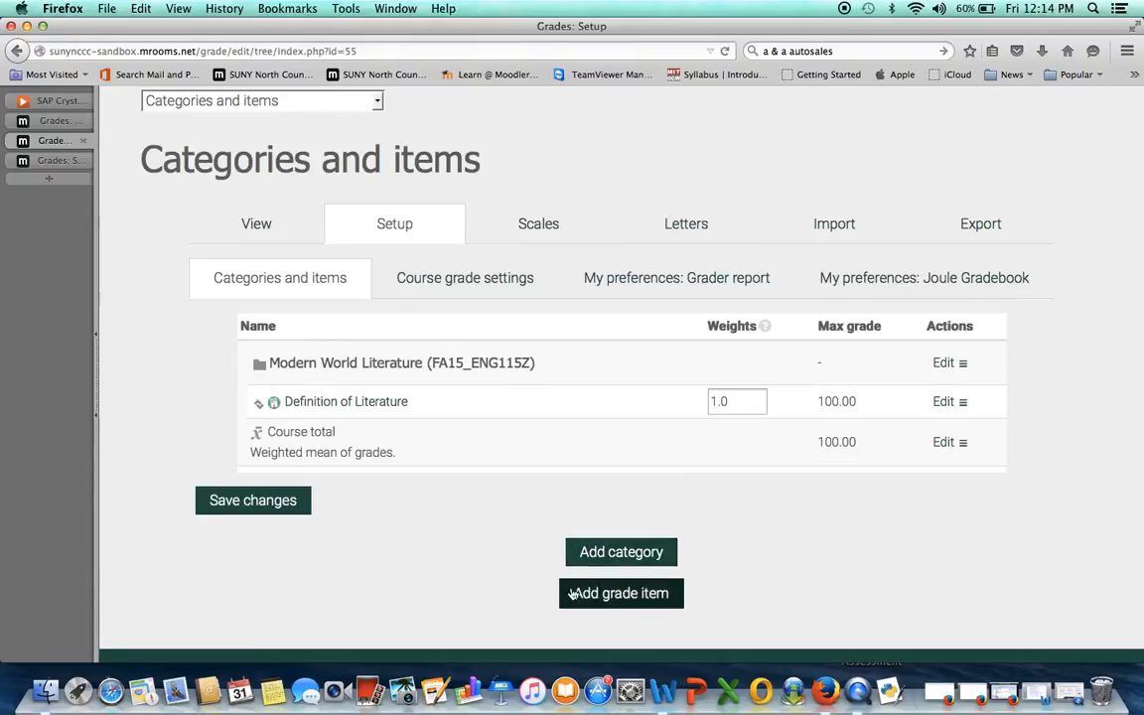
{"action": "left_click", "coordinate": [593, 552]}
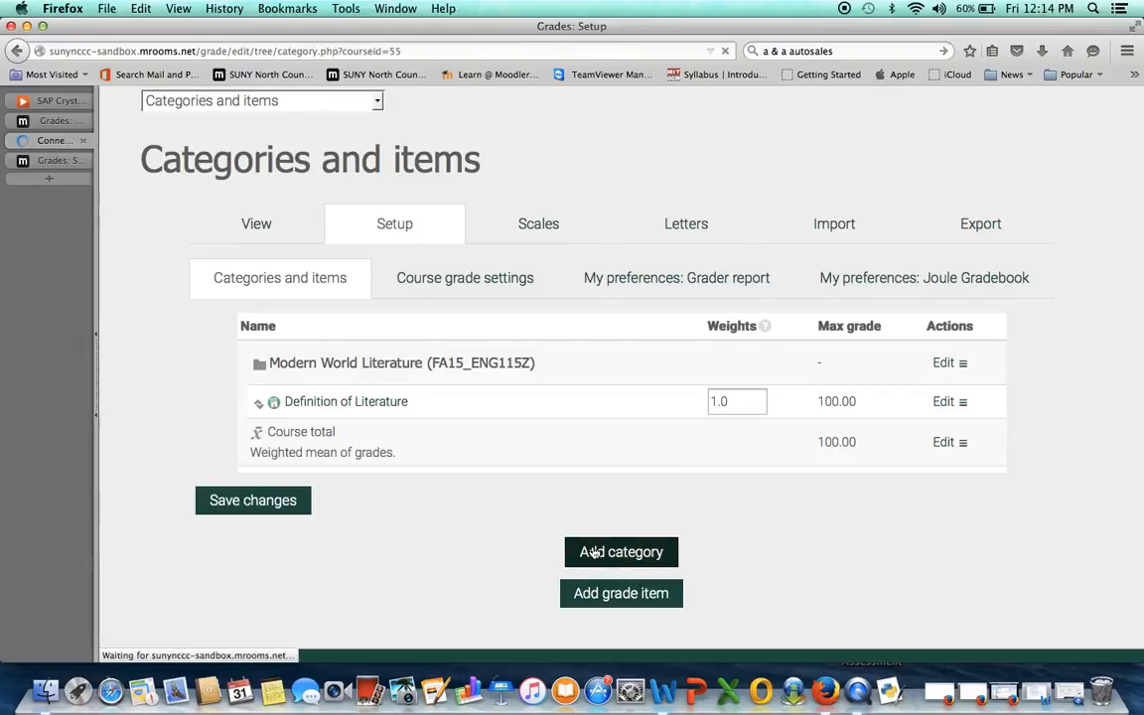
{"action": "scroll", "coordinate": [594, 552], "scroll_direction": "down", "scroll_amount": 2}
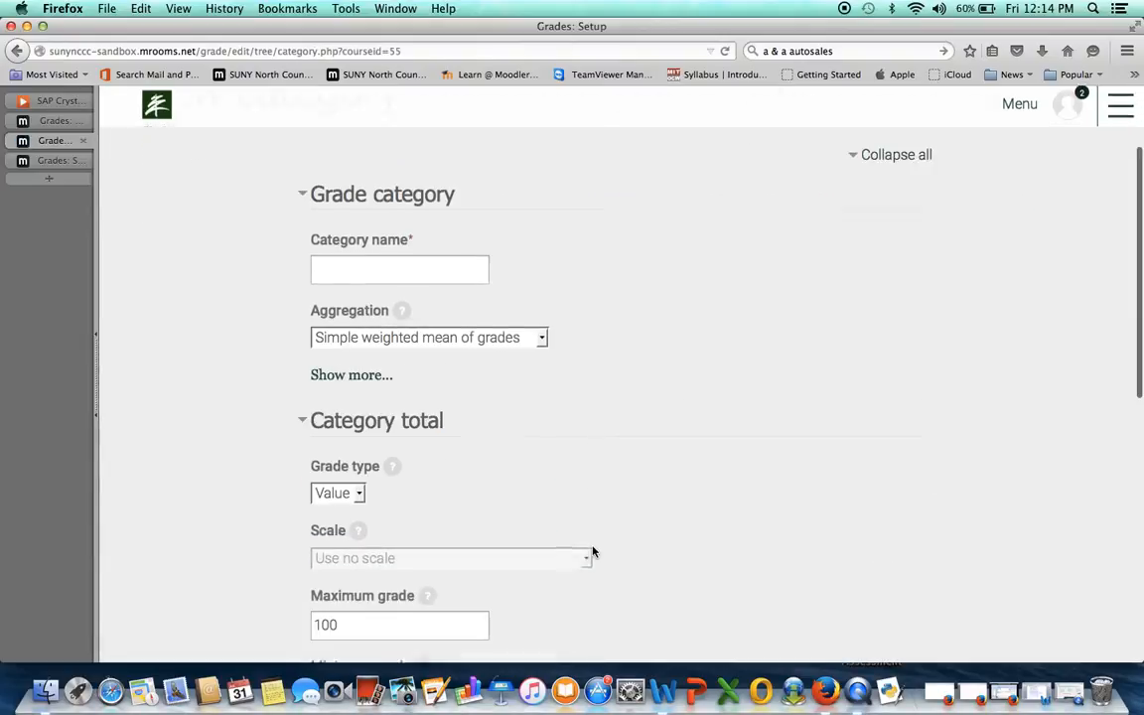
{"action": "left_click", "coordinate": [434, 249]}
{"action": "type", "text": "Exams"}
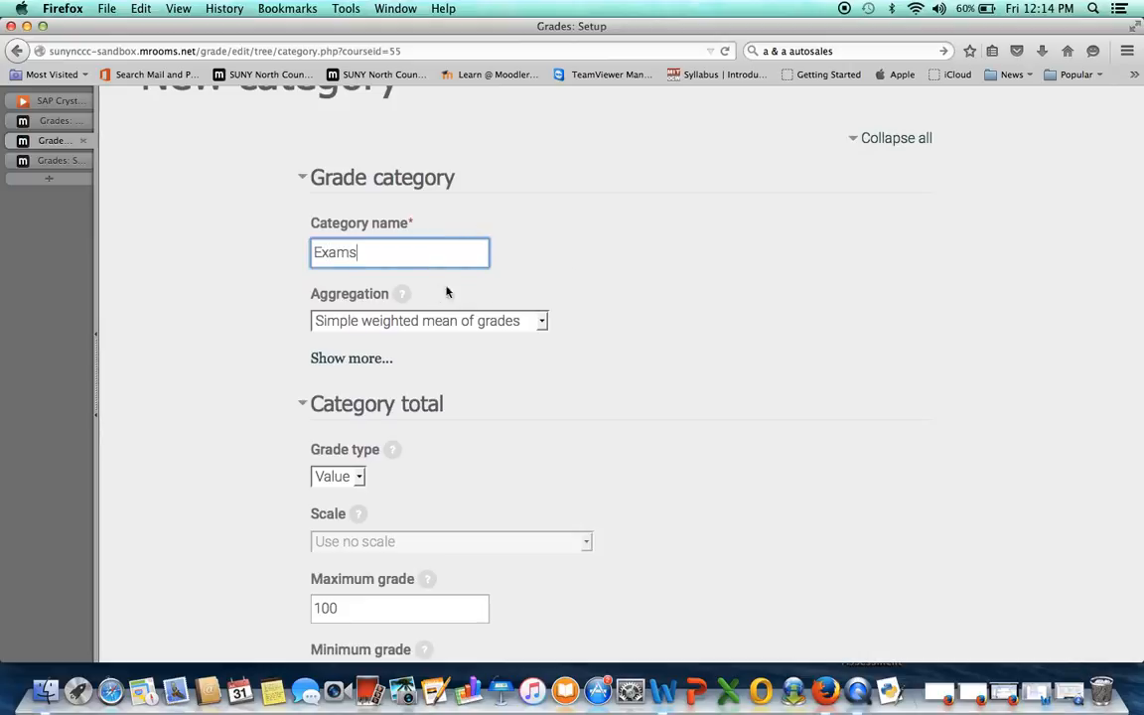
{"action": "left_click", "coordinate": [542, 321]}
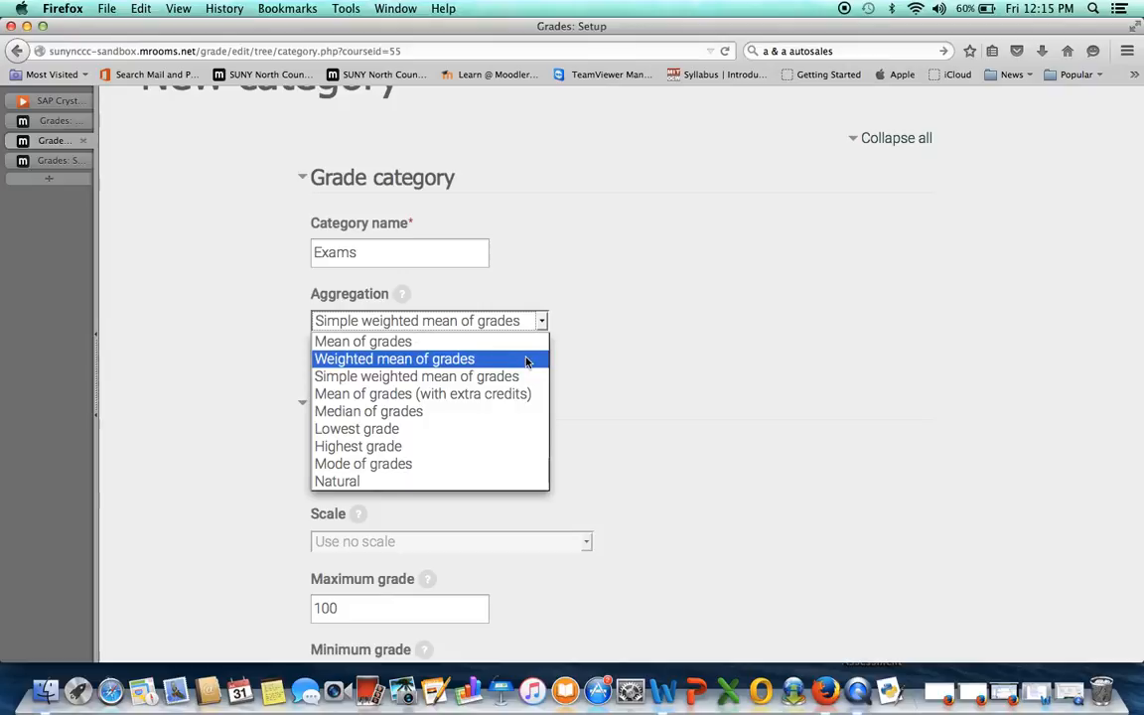
{"action": "left_click", "coordinate": [526, 359]}
{"action": "scroll", "coordinate": [606, 359], "scroll_direction": "down", "scroll_amount": 1}
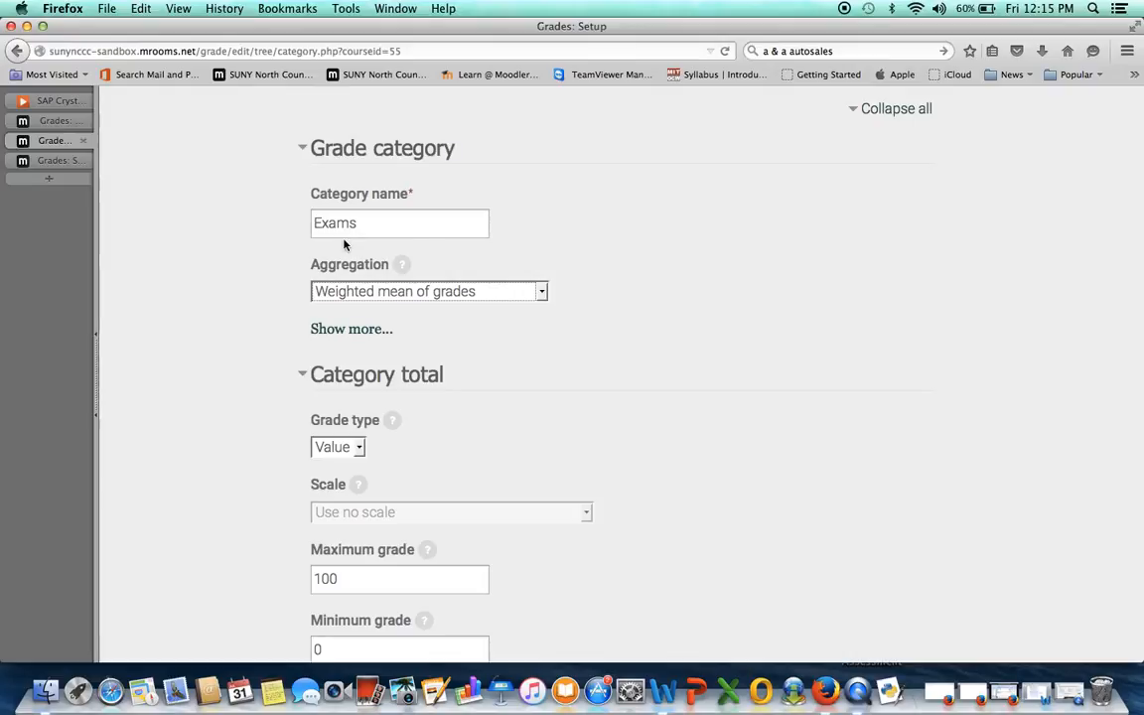
- Review the Category total settings of the new Exams category and save the category
{"action": "scroll", "coordinate": [654, 392], "scroll_direction": "down", "scroll_amount": 3}
{"action": "scroll", "coordinate": [653, 393], "scroll_direction": "down", "scroll_amount": 3}
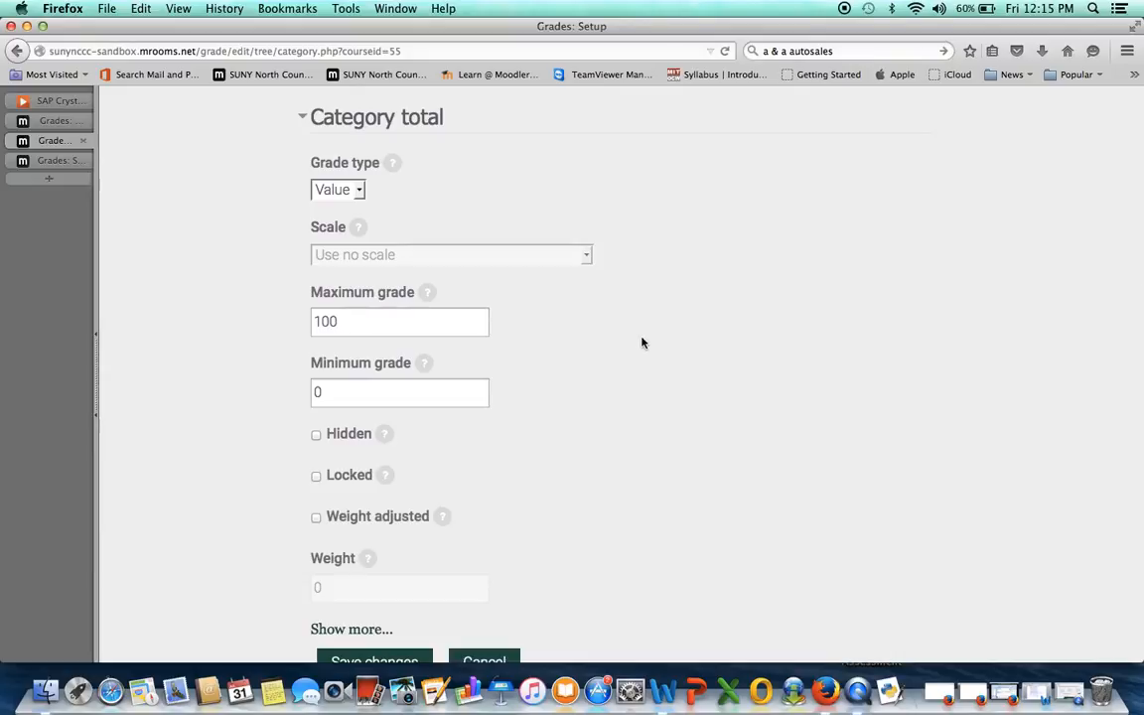
{"action": "scroll", "coordinate": [642, 343], "scroll_direction": "down", "scroll_amount": 2}
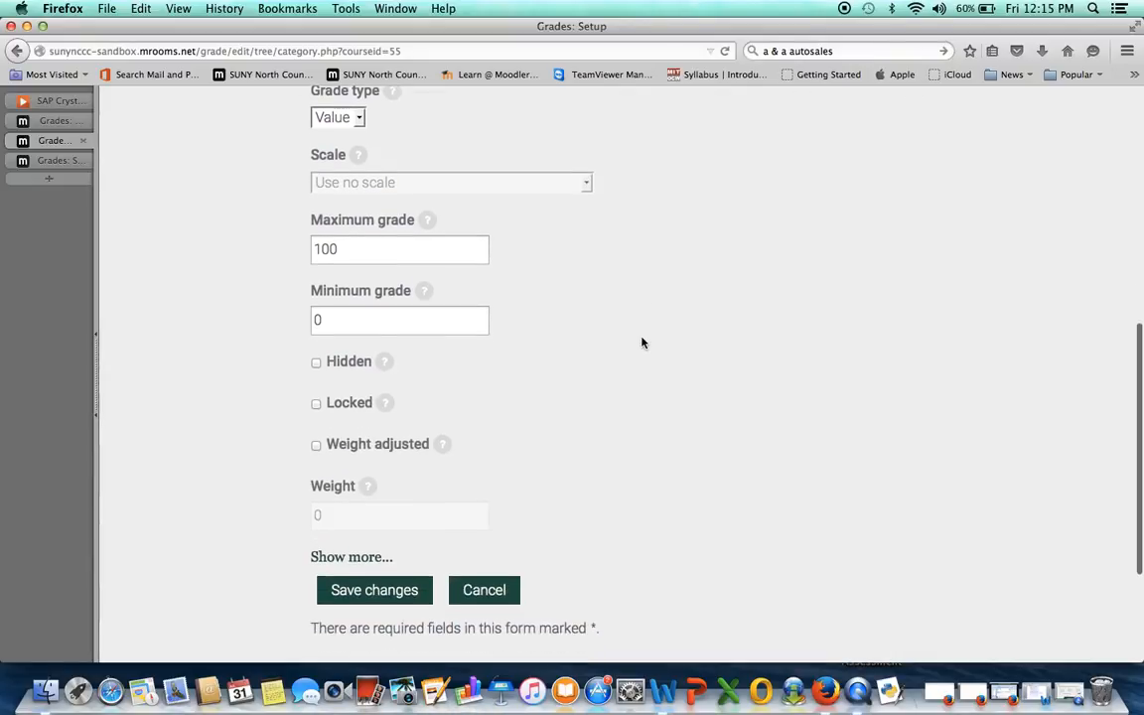
{"action": "scroll", "coordinate": [642, 342], "scroll_direction": "down", "scroll_amount": 2}
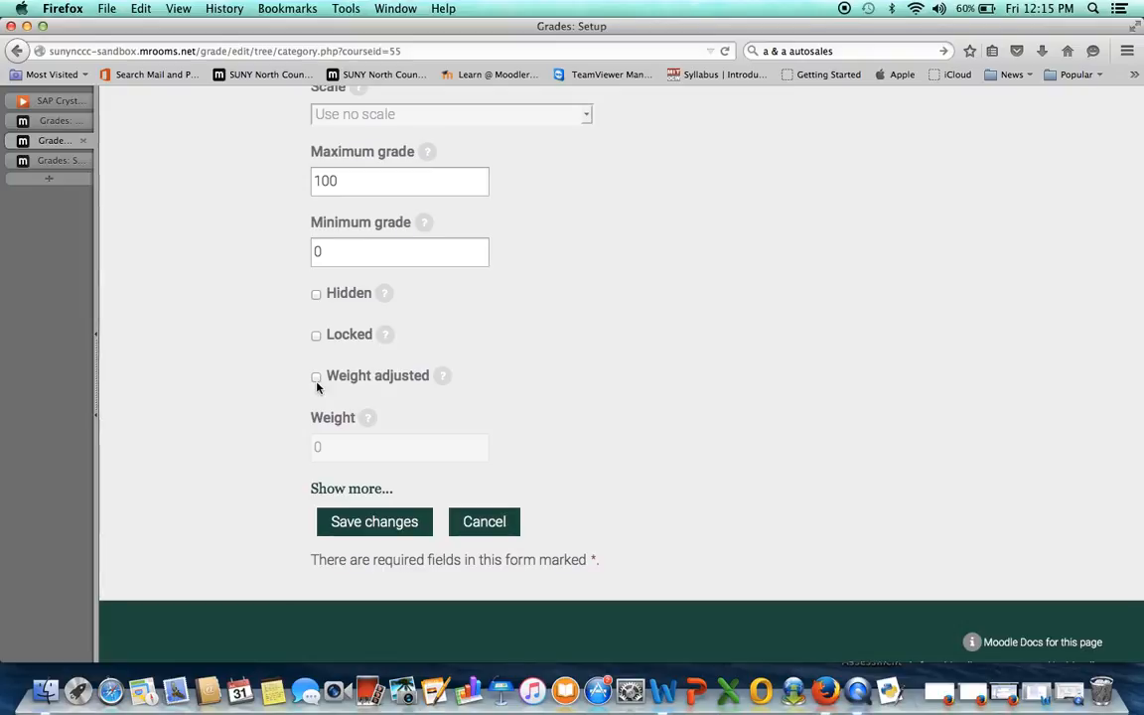
{"action": "scroll", "coordinate": [562, 385], "scroll_direction": "down", "scroll_amount": 1}
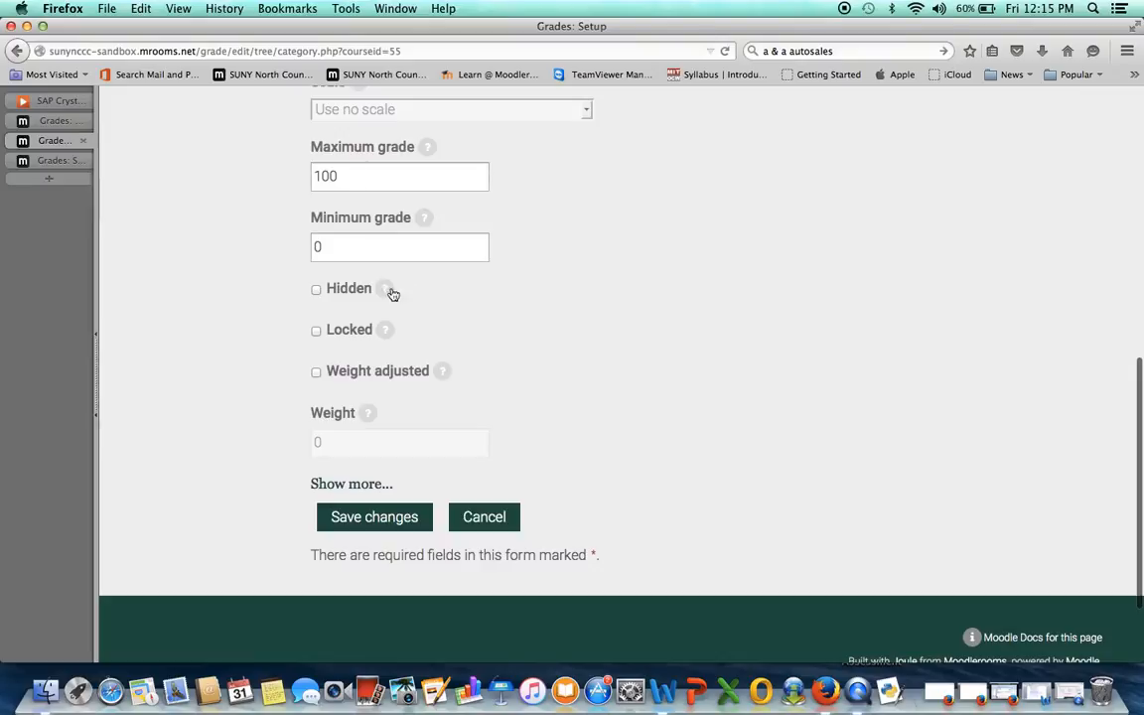
{"action": "scroll", "coordinate": [667, 331], "scroll_direction": "down", "scroll_amount": 2}
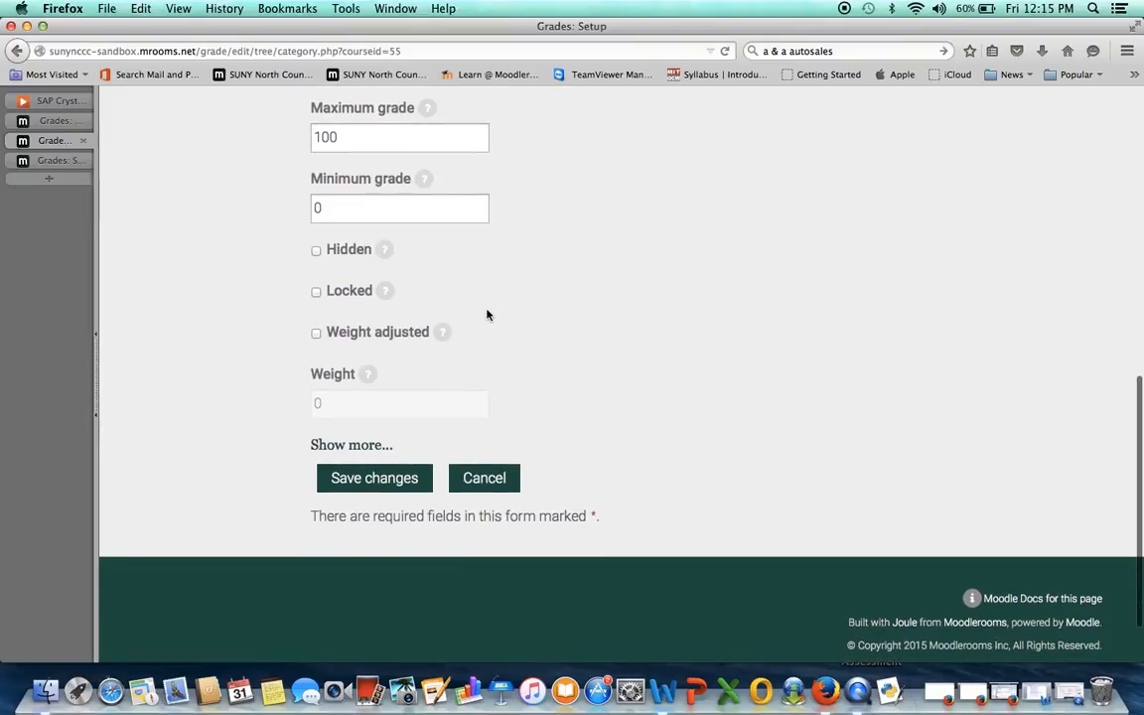
{"action": "left_click", "coordinate": [390, 478]}
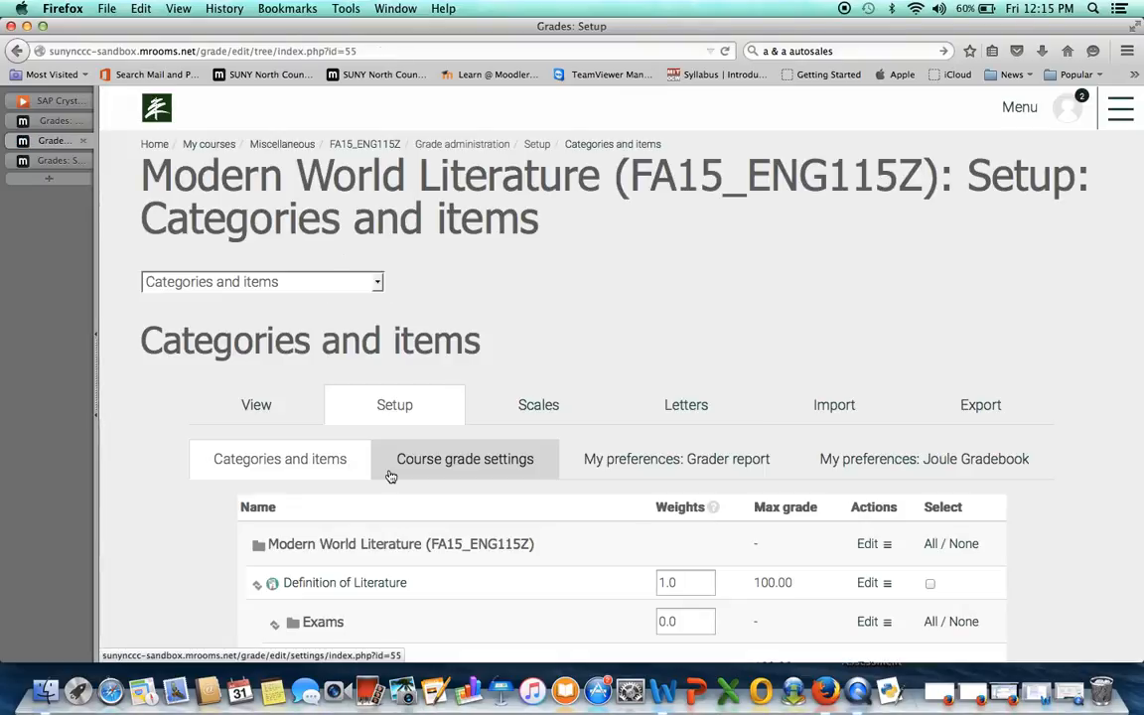
- Set the Exams category's weight to 40 and save the gradebook setup
{"action": "scroll", "coordinate": [432, 447], "scroll_direction": "down", "scroll_amount": 5}
{"action": "scroll", "coordinate": [481, 504], "scroll_direction": "down", "scroll_amount": 3}
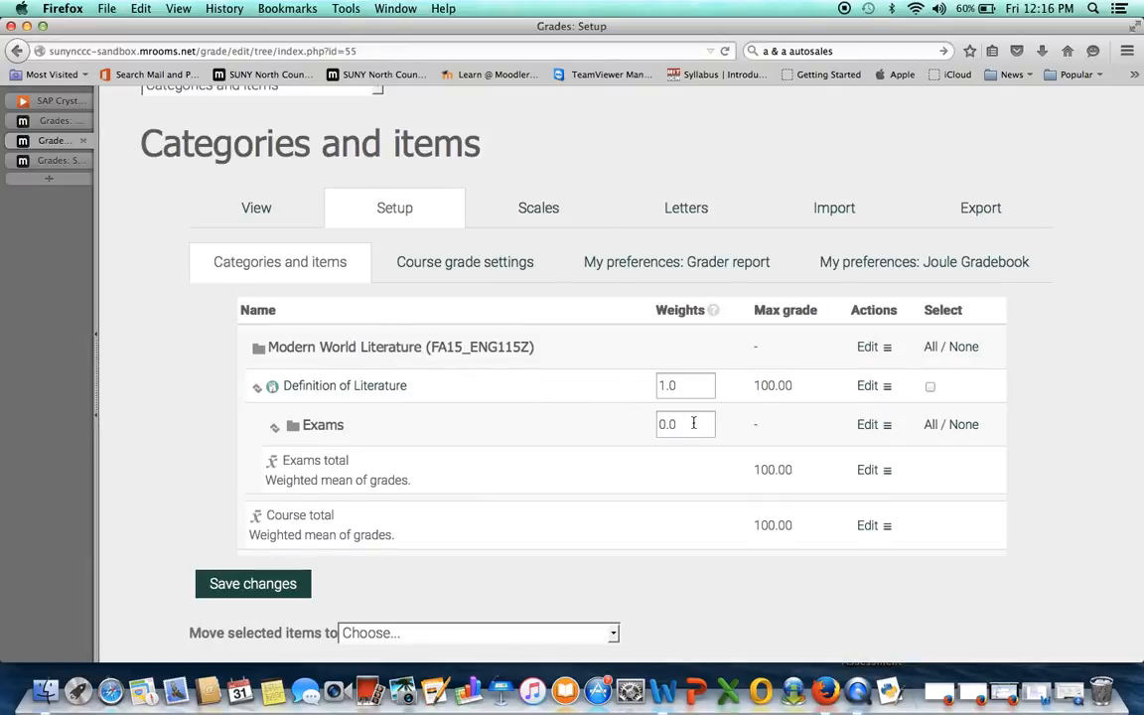
{"action": "left_click_drag", "start_coordinate": [692, 424], "coordinate": [601, 425]}
{"action": "type", "text": "40"}
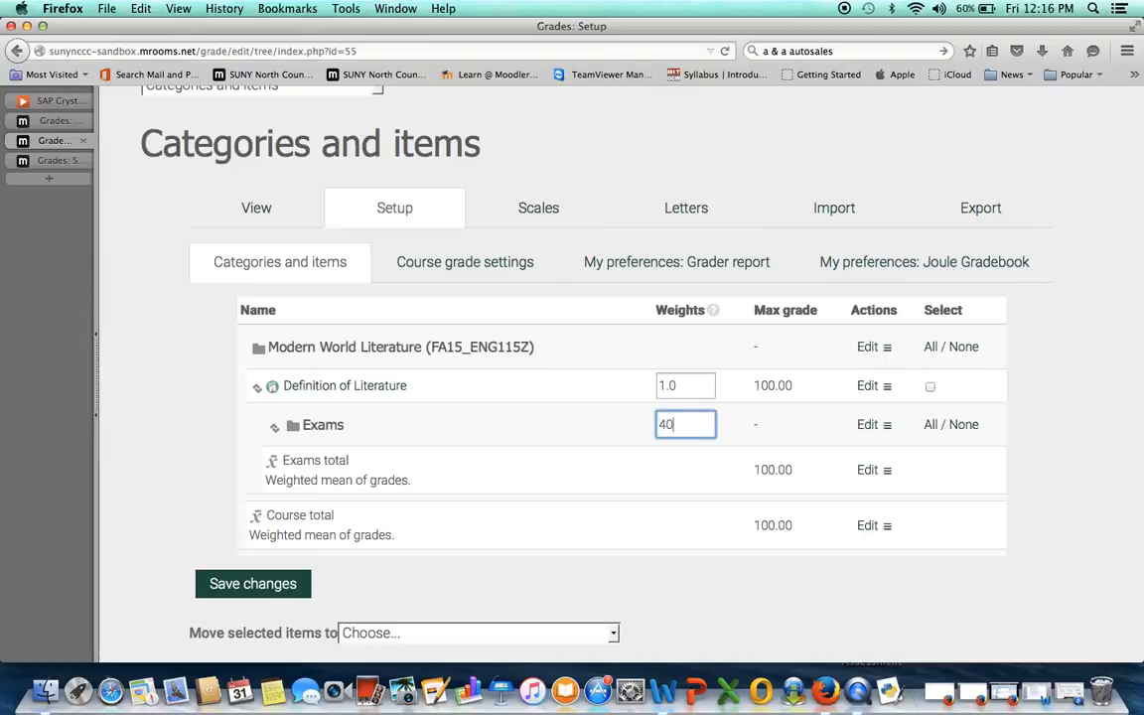
{"action": "left_click", "coordinate": [293, 587]}
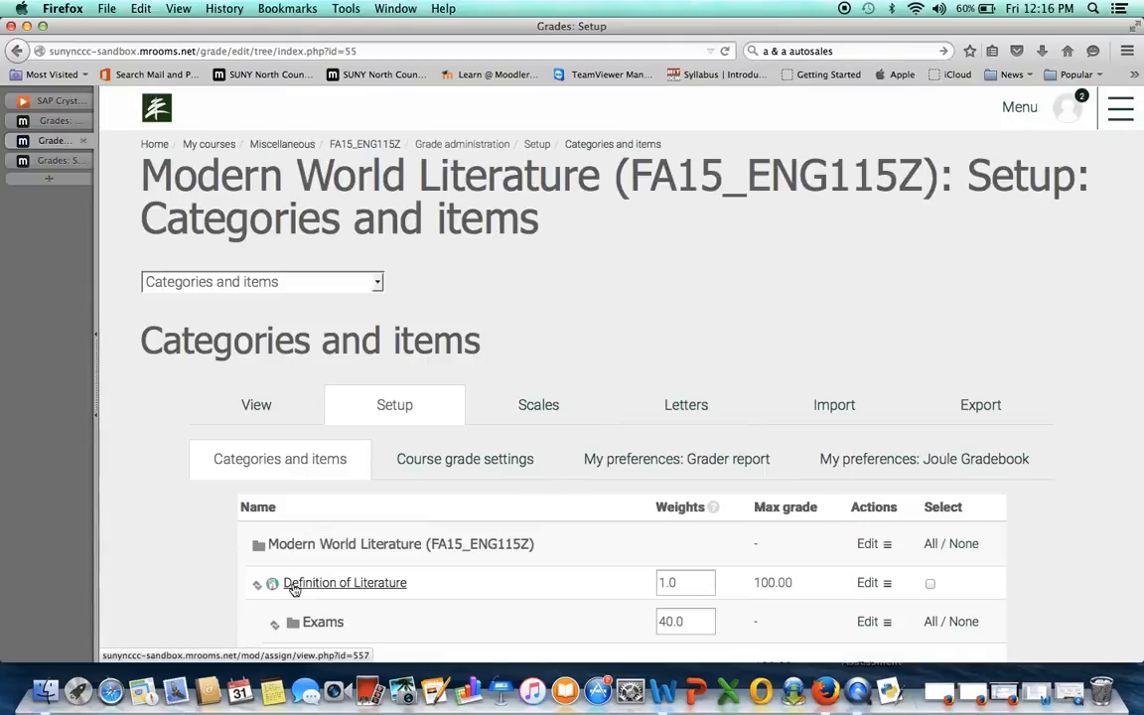
- Add and save a grade category named Papers with Weighted mean of grades as its aggregation
{"action": "scroll", "coordinate": [294, 590], "scroll_direction": "down", "scroll_amount": 1}
{"action": "scroll", "coordinate": [294, 590], "scroll_direction": "down", "scroll_amount": 5}
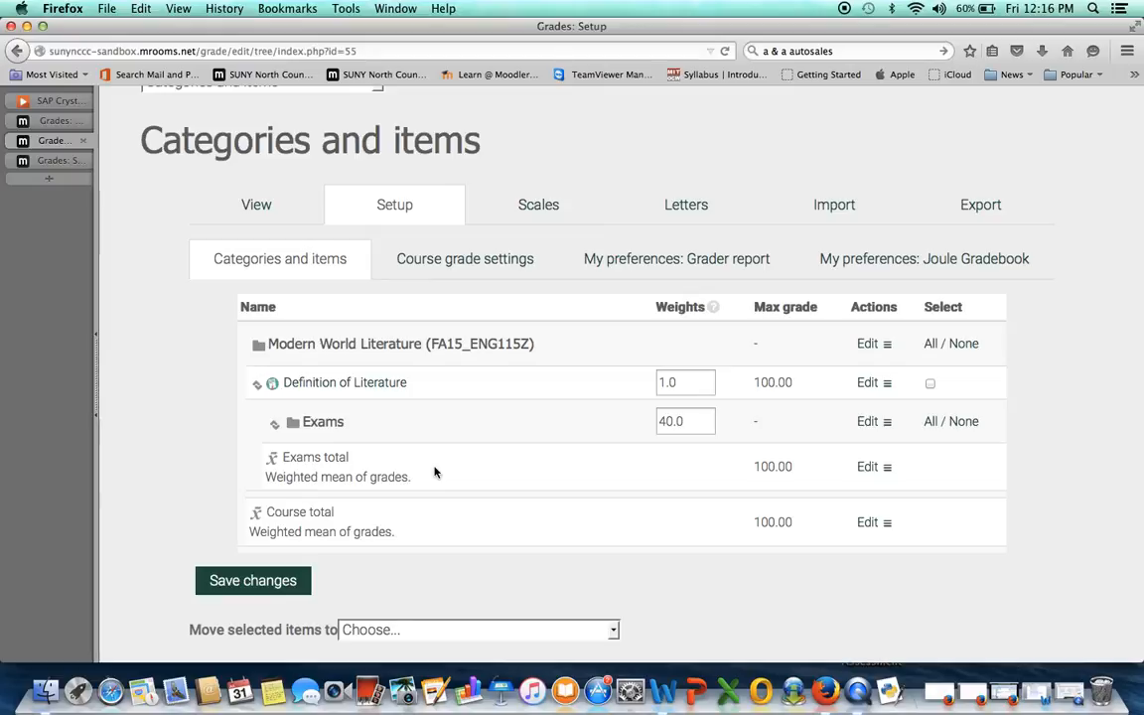
{"action": "scroll", "coordinate": [434, 473], "scroll_direction": "down", "scroll_amount": 3}
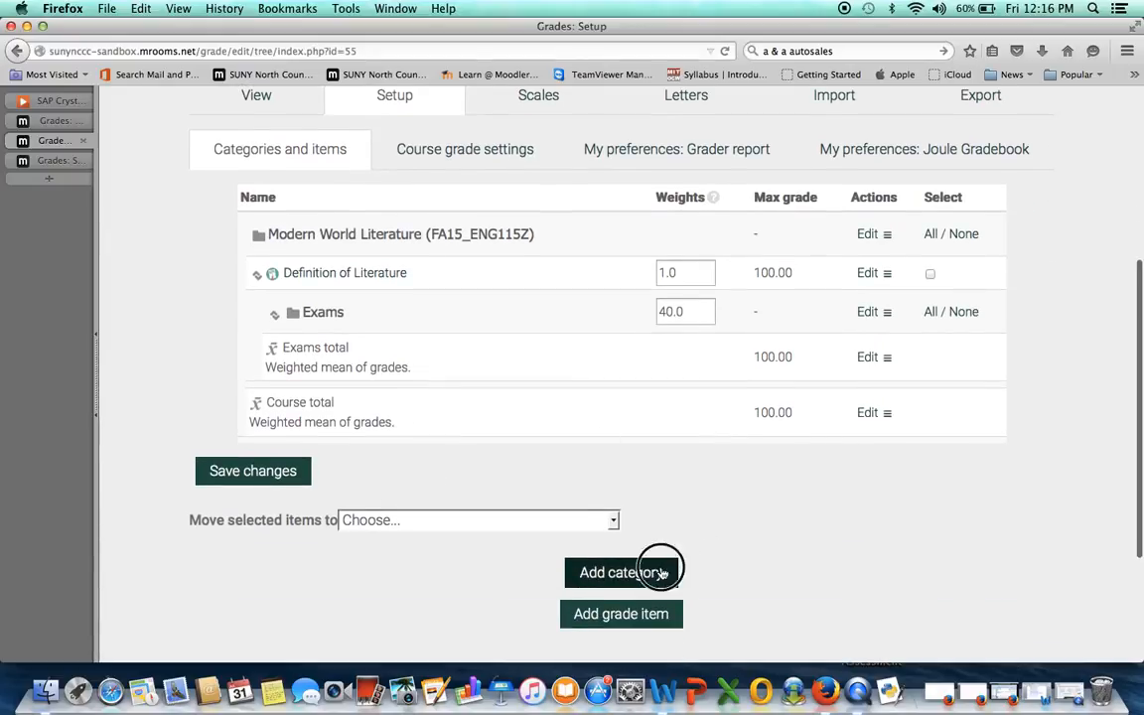
{"action": "left_click", "coordinate": [663, 573]}
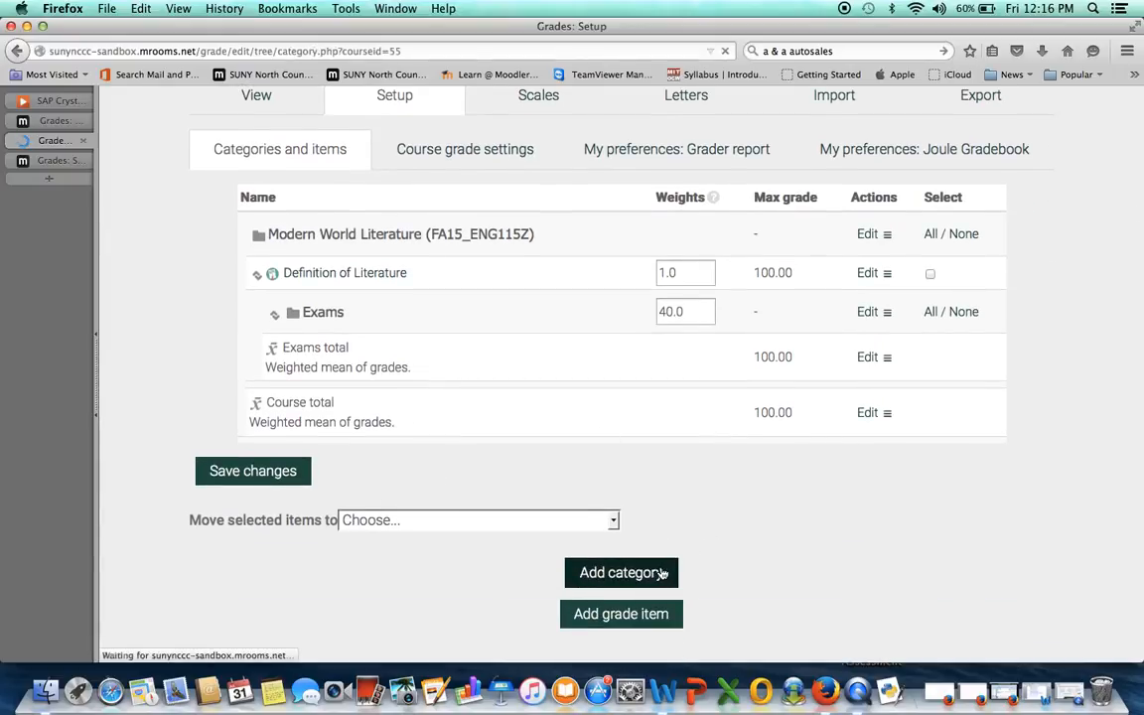
{"action": "scroll", "coordinate": [661, 573], "scroll_direction": "down", "scroll_amount": 3}
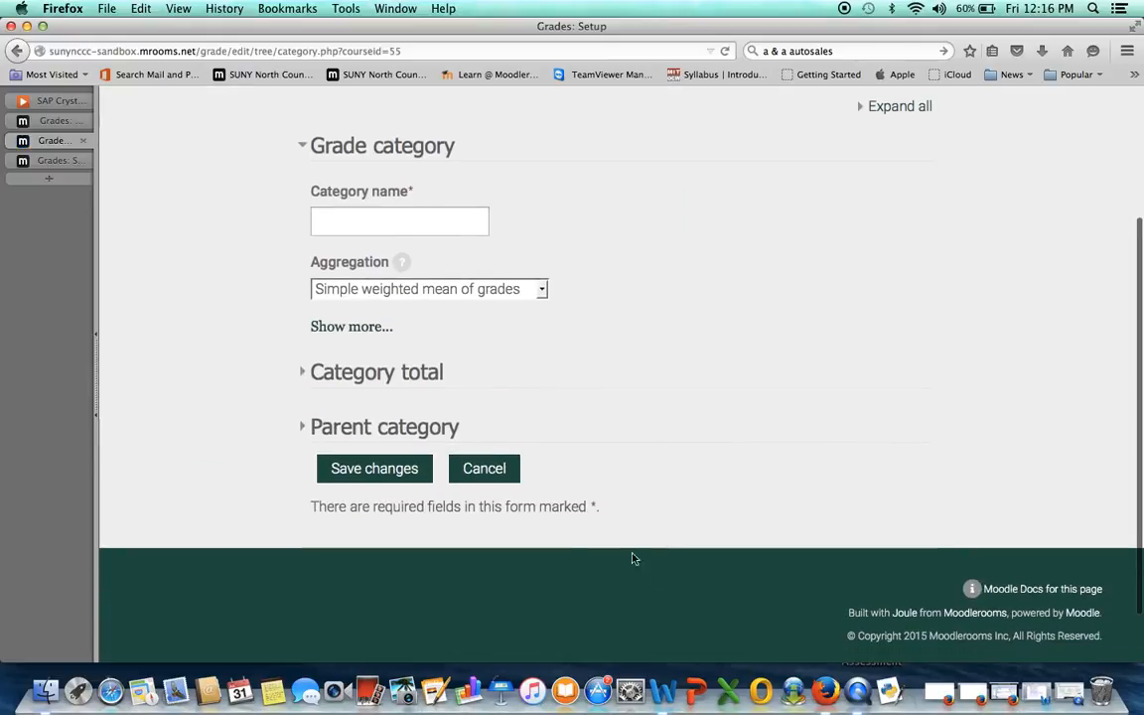
{"action": "left_click", "coordinate": [449, 227]}
{"action": "type", "text": "Papers"}
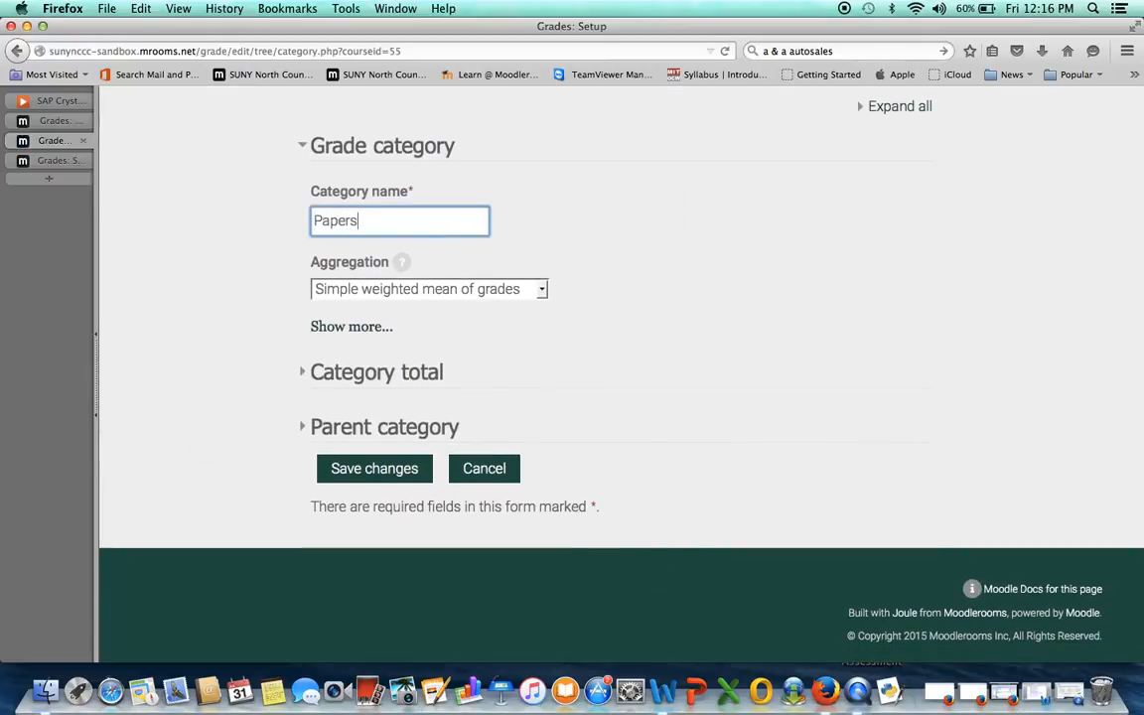
{"action": "left_click", "coordinate": [542, 288]}
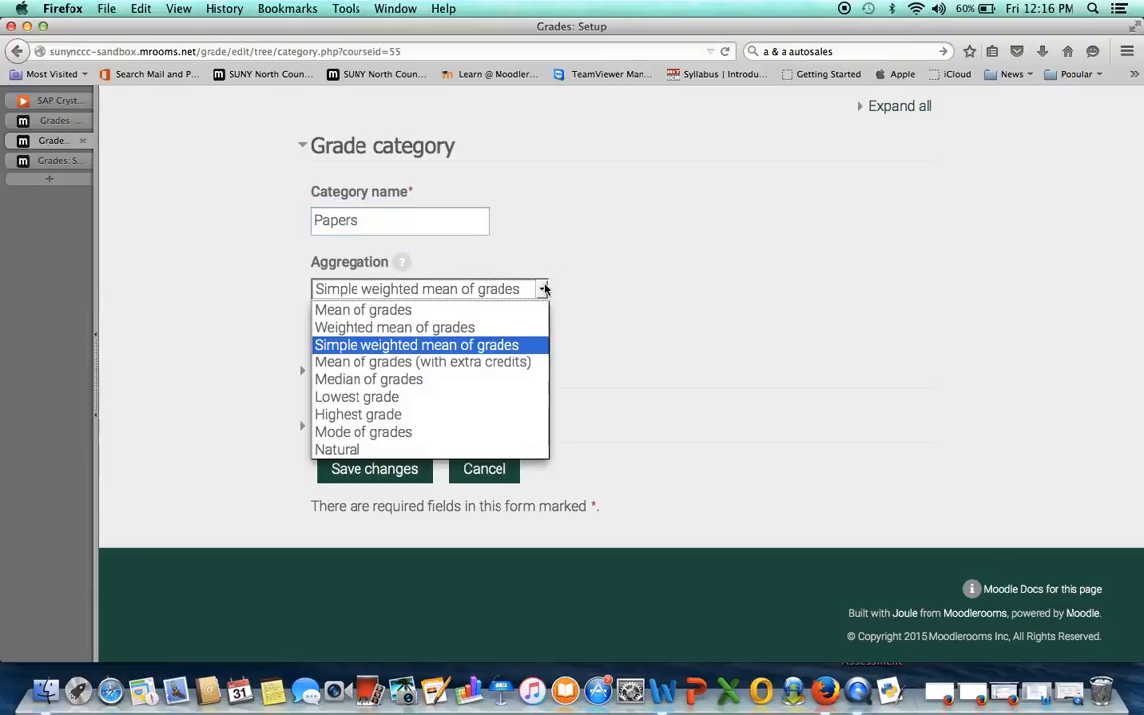
{"action": "left_click", "coordinate": [523, 327]}
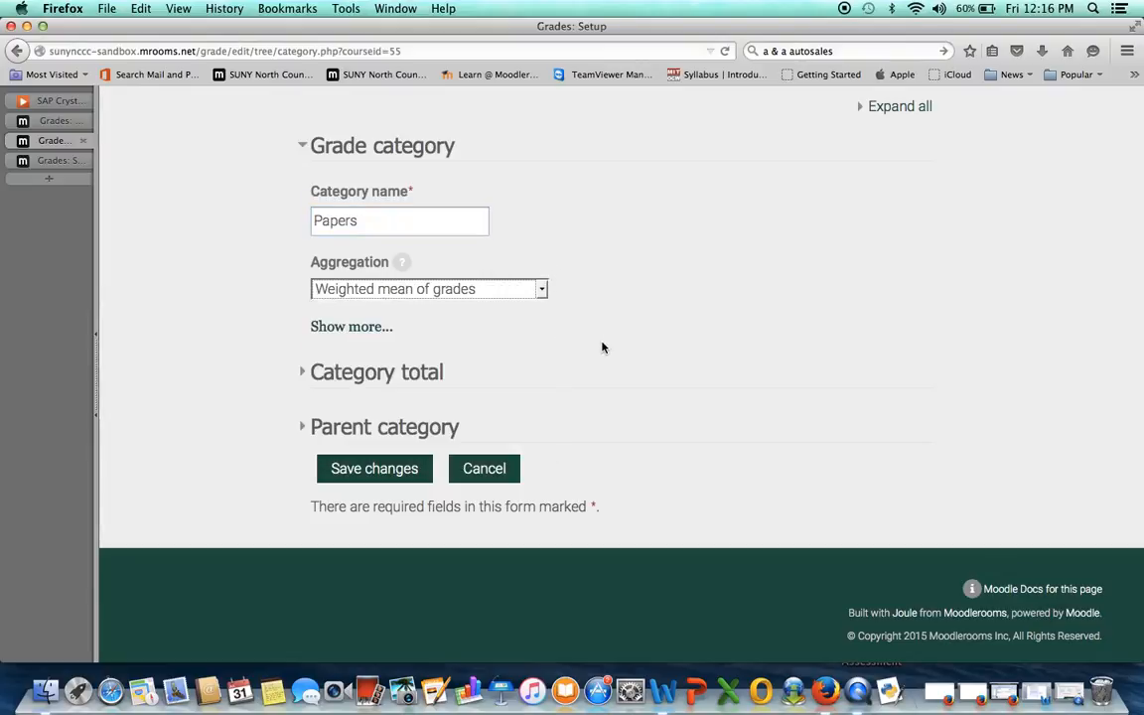
{"action": "left_click", "coordinate": [385, 468]}
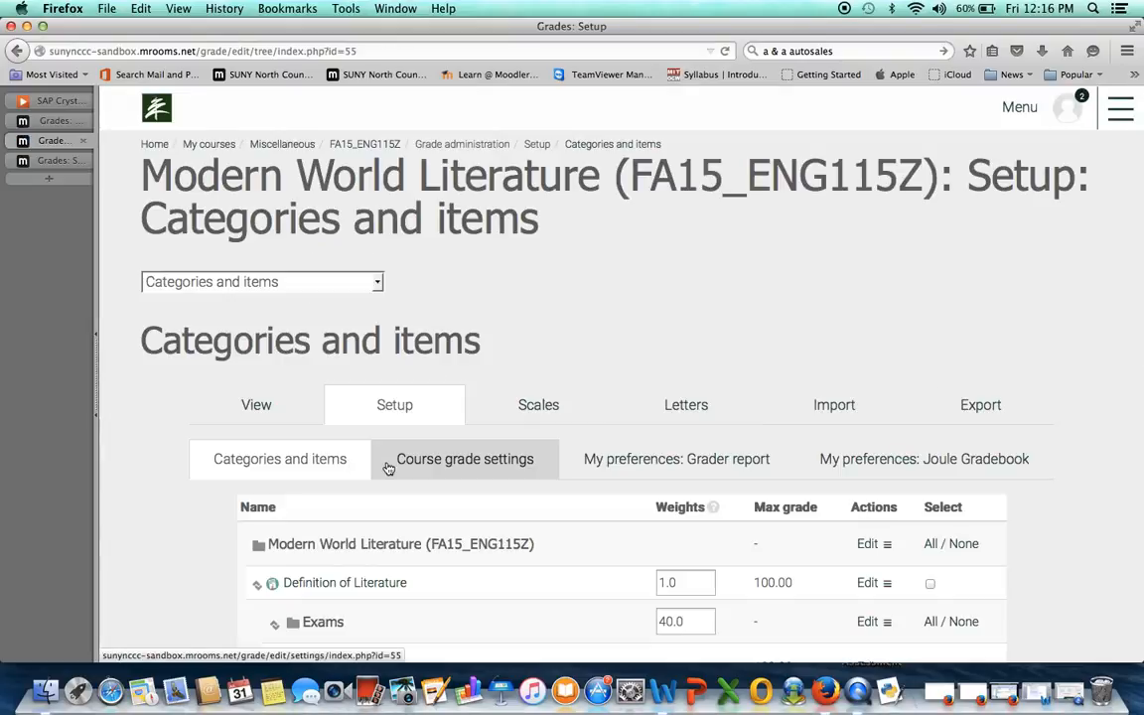
- Set the Papers category's weight to 40 and save the gradebook setup
{"action": "scroll", "coordinate": [389, 468], "scroll_direction": "down", "scroll_amount": 1}
{"action": "scroll", "coordinate": [389, 468], "scroll_direction": "down", "scroll_amount": 5}
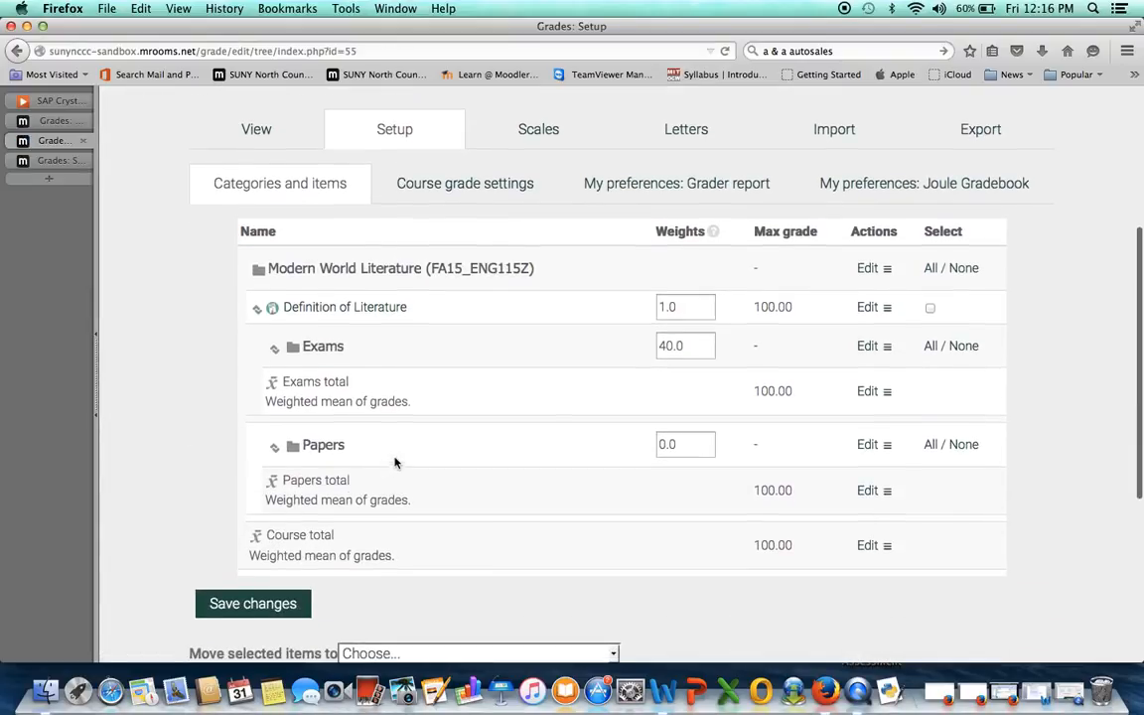
{"action": "left_click_drag", "start_coordinate": [685, 447], "coordinate": [626, 444]}
{"action": "type", "text": "40"}
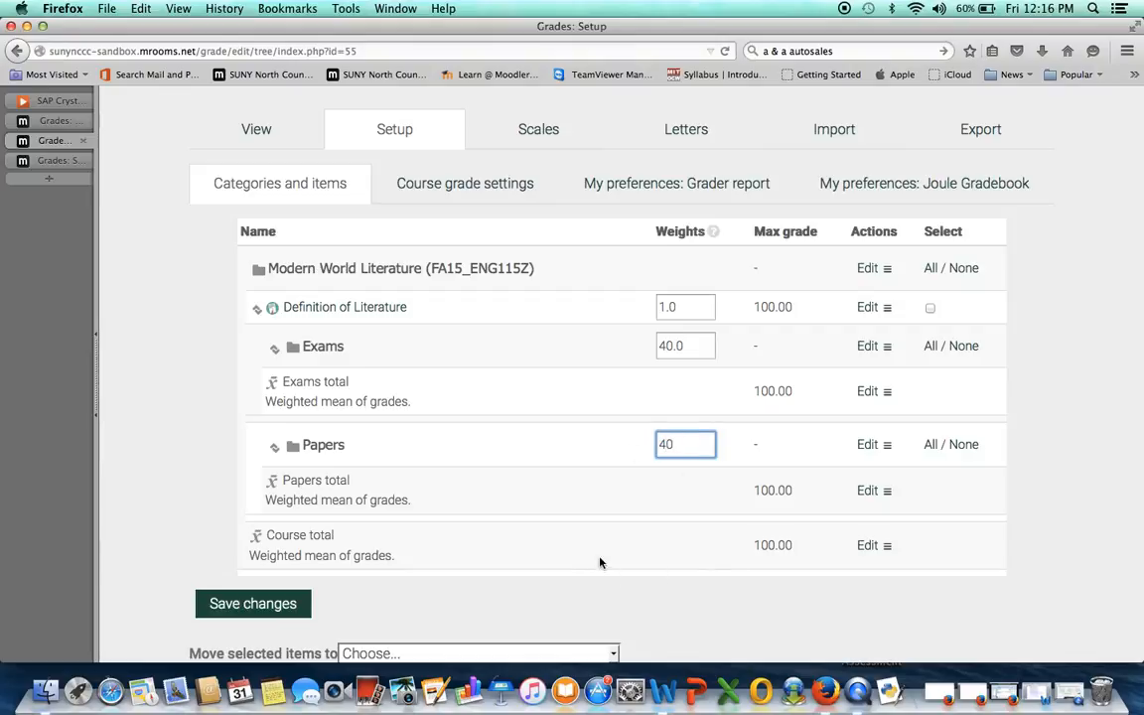
{"action": "left_click", "coordinate": [281, 604]}
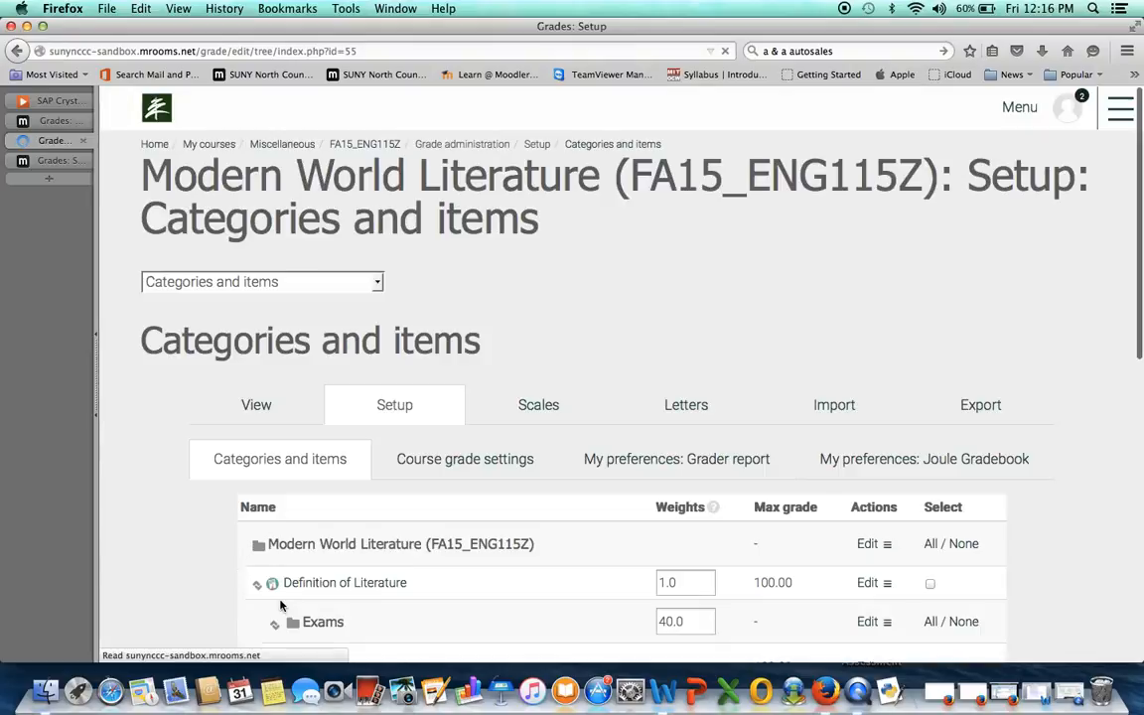
- Add and save a grade category named Assignments with Weighted mean of grades as its aggregation
{"action": "scroll", "coordinate": [281, 604], "scroll_direction": "down", "scroll_amount": 10}
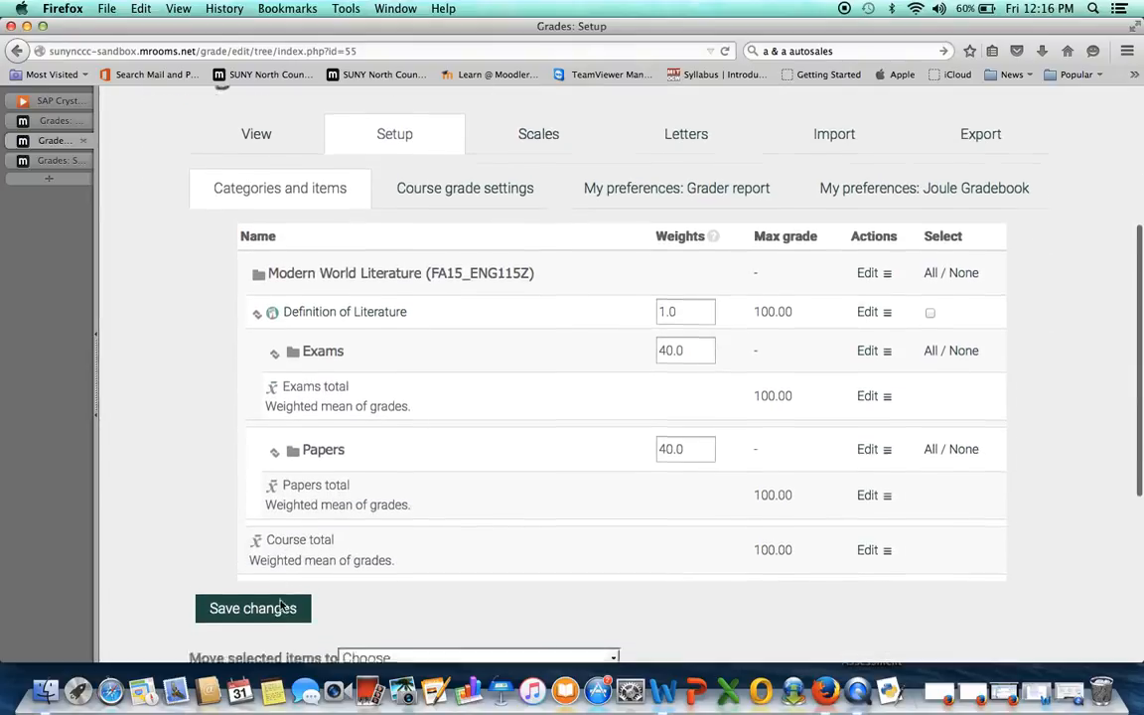
{"action": "left_click", "coordinate": [613, 554]}
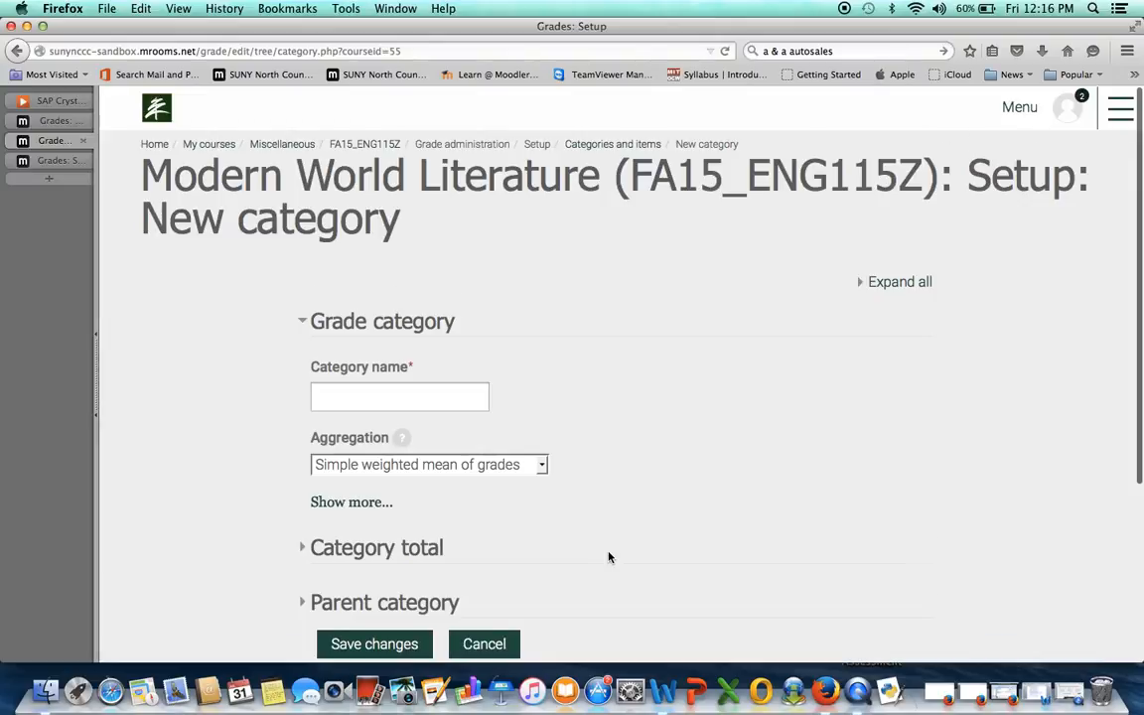
{"action": "scroll", "coordinate": [608, 554], "scroll_direction": "down", "scroll_amount": 3}
{"action": "left_click", "coordinate": [427, 234]}
{"action": "type", "text": "Assignments"}
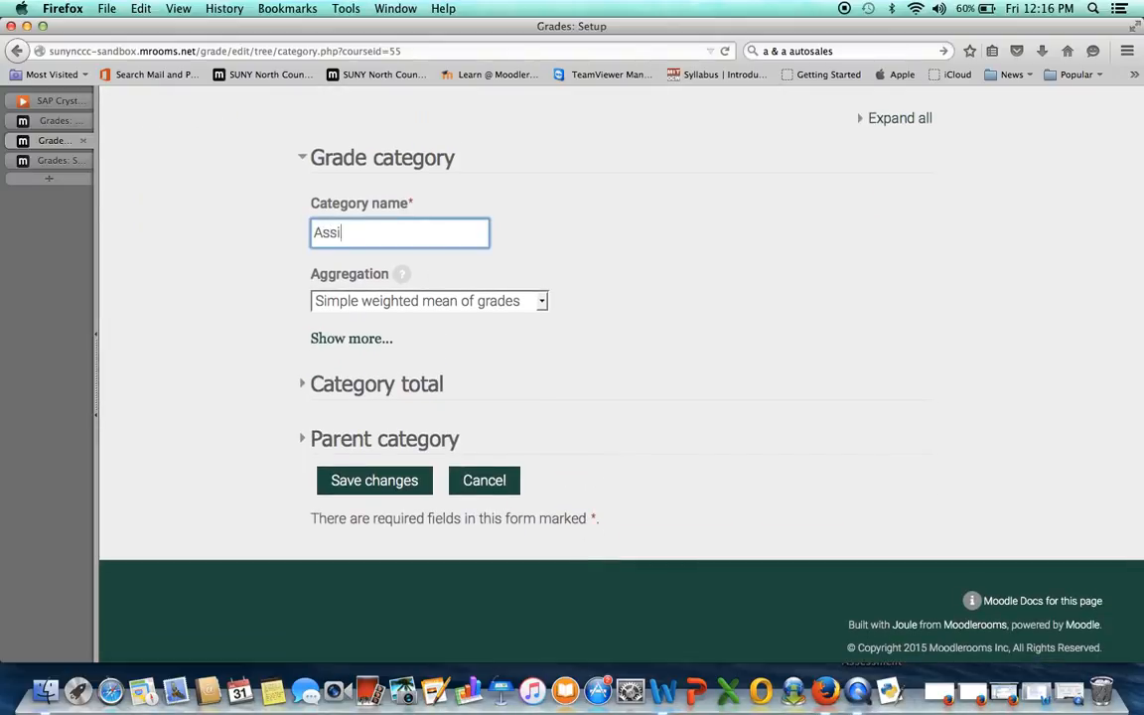
{"action": "left_click", "coordinate": [541, 301]}
{"action": "left_click", "coordinate": [536, 334]}
{"action": "left_click", "coordinate": [413, 480]}
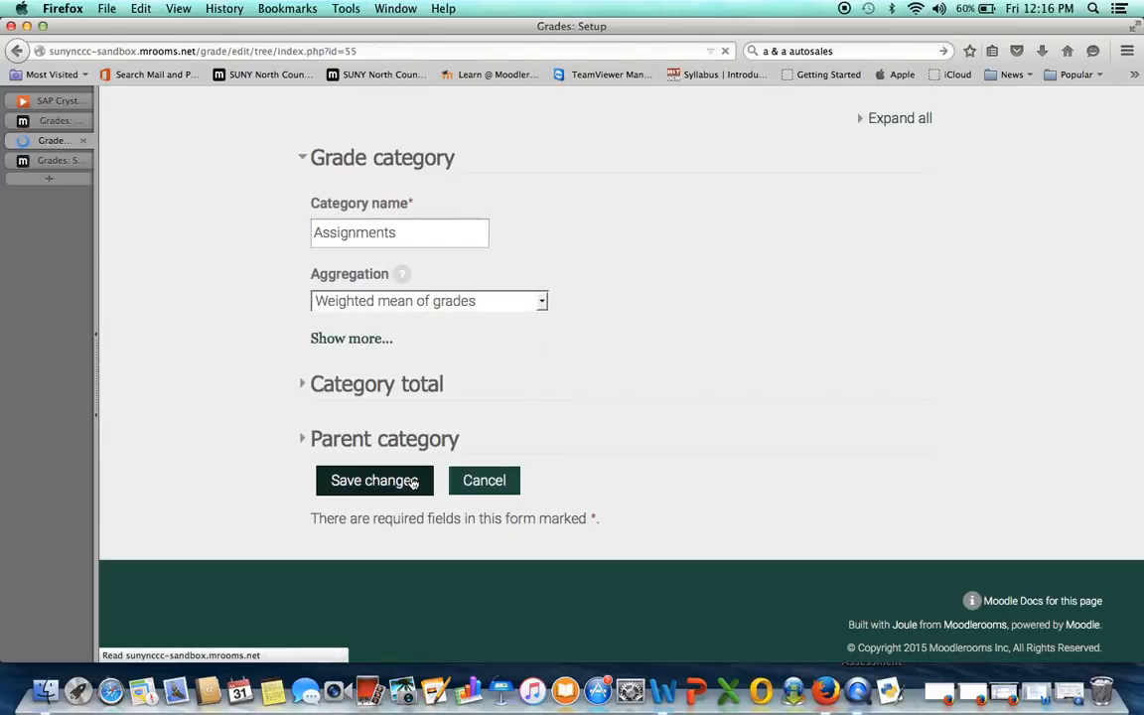
- Add and save a grade category named Discussion Postings, keeping the default aggregation
{"action": "scroll", "coordinate": [413, 481], "scroll_direction": "down", "scroll_amount": 2}
{"action": "scroll", "coordinate": [411, 482], "scroll_direction": "down", "scroll_amount": 6}
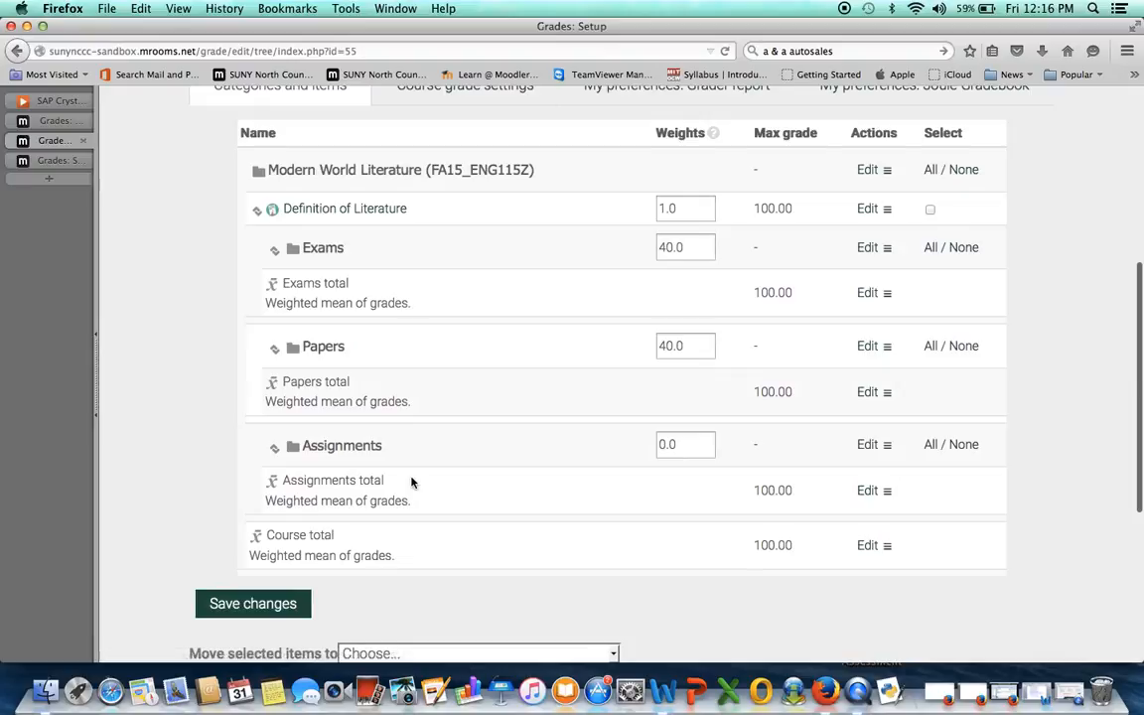
{"action": "left_click", "coordinate": [653, 592]}
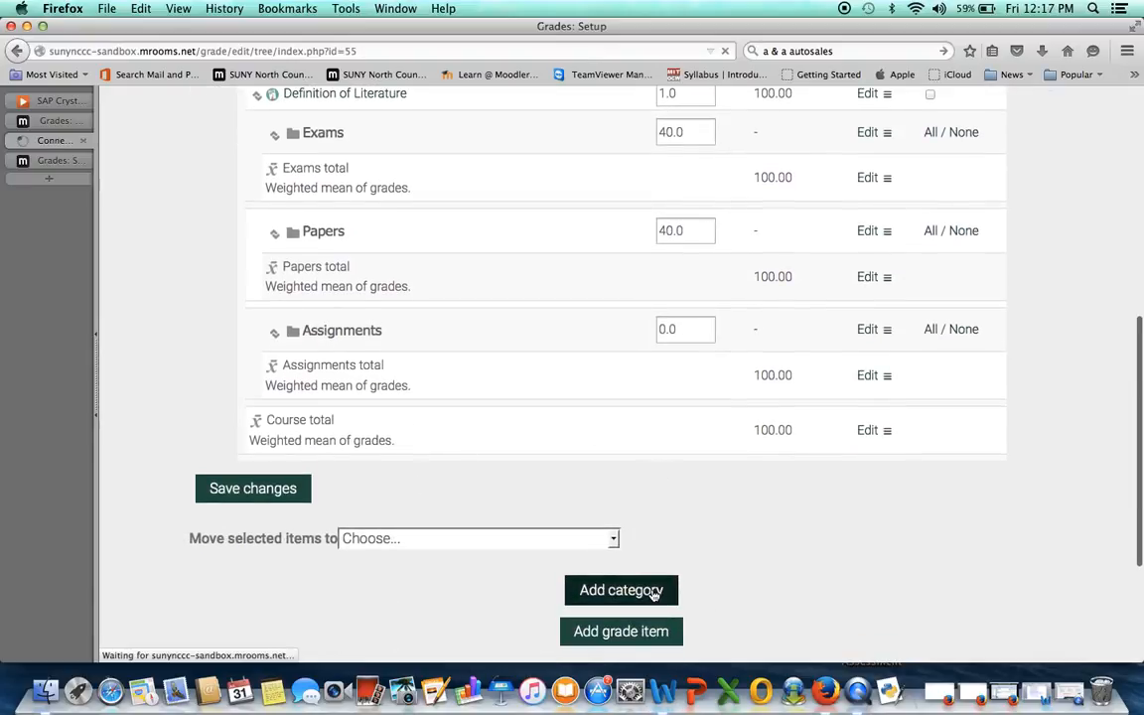
{"action": "scroll", "coordinate": [653, 594], "scroll_direction": "down", "scroll_amount": 3}
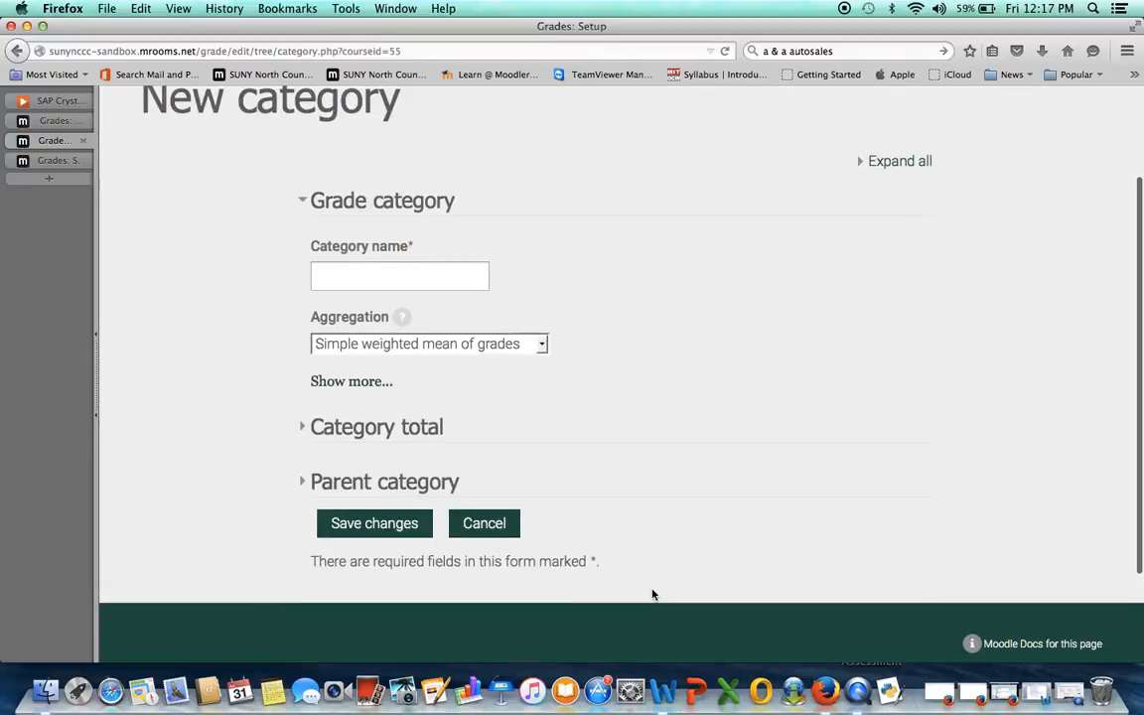
{"action": "left_click", "coordinate": [434, 264]}
{"action": "type", "text": "Discus"}
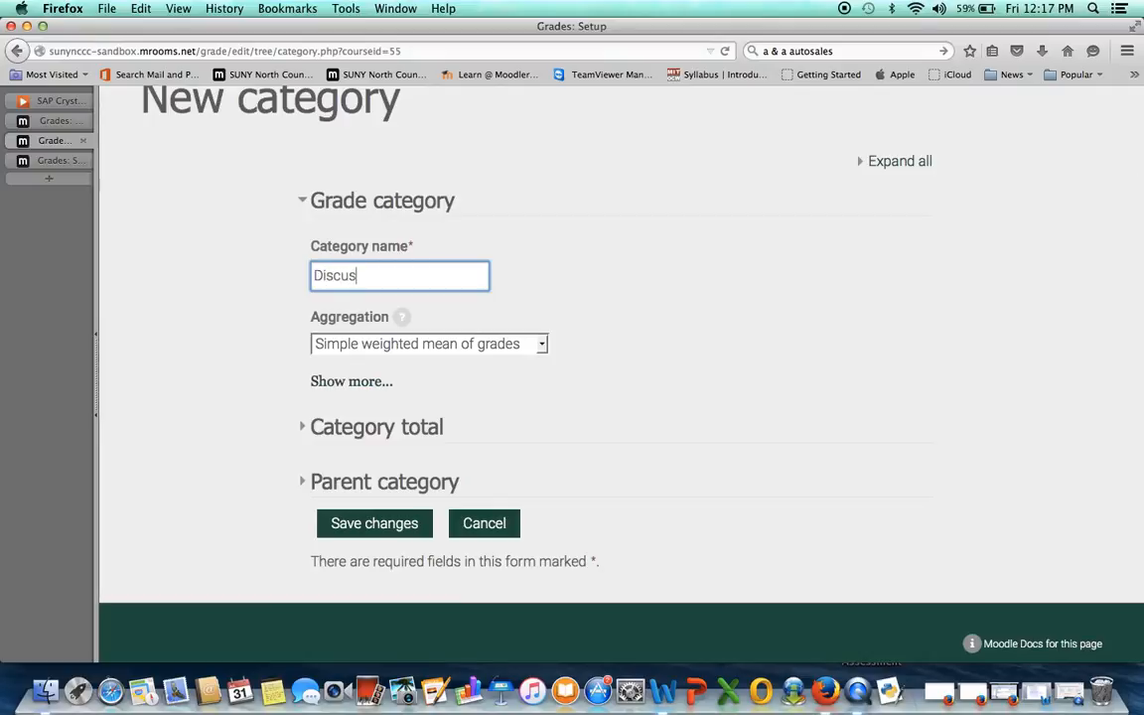
{"action": "type", "text": "sion Postings"}
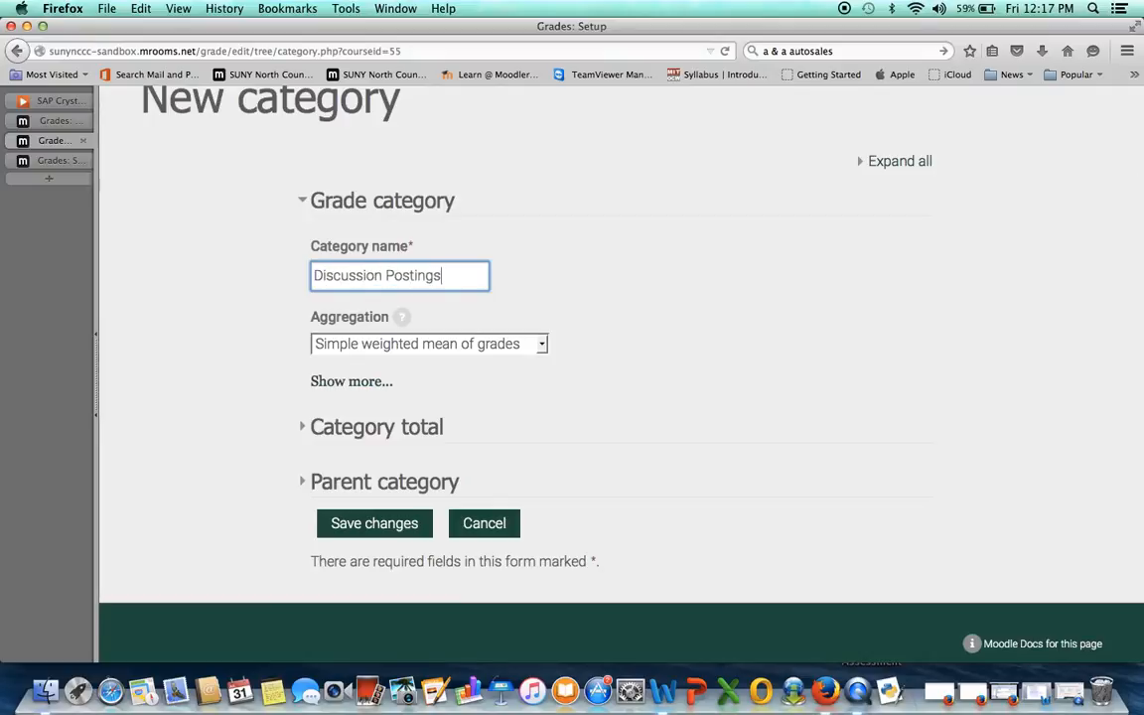
{"action": "left_click", "coordinate": [365, 541]}
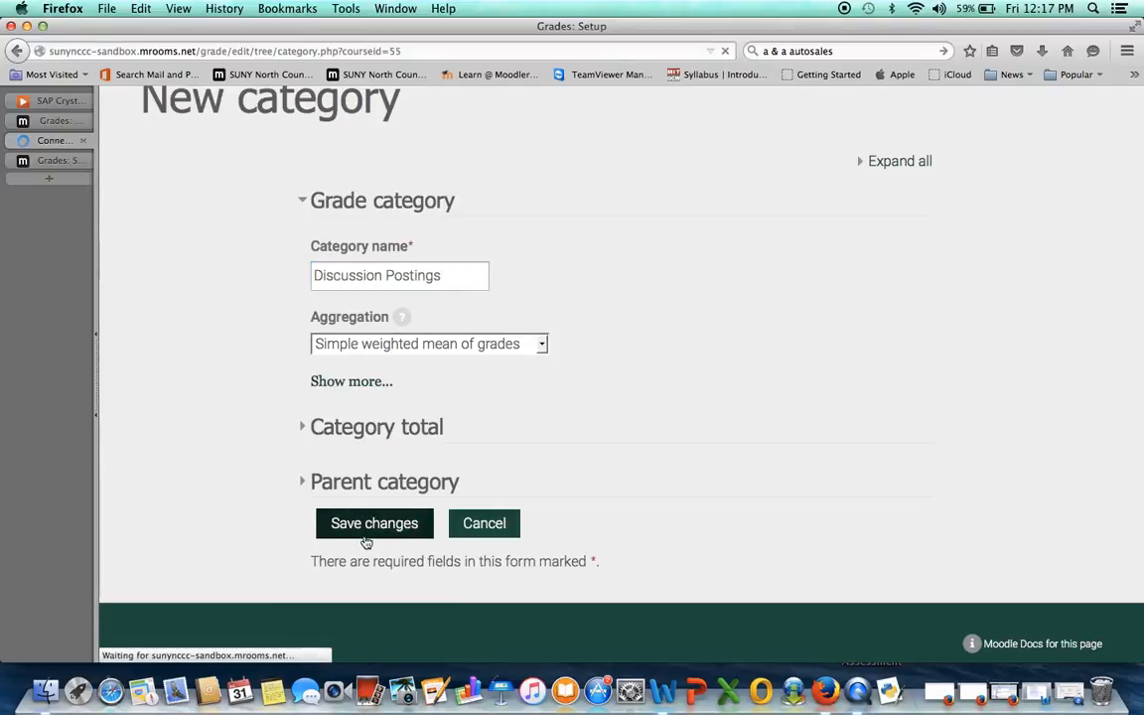
- Set the weights of the Assignments and Discussion Postings categories to 10 each and save the gradebook setup
{"action": "scroll", "coordinate": [364, 541], "scroll_direction": "down", "scroll_amount": 3}
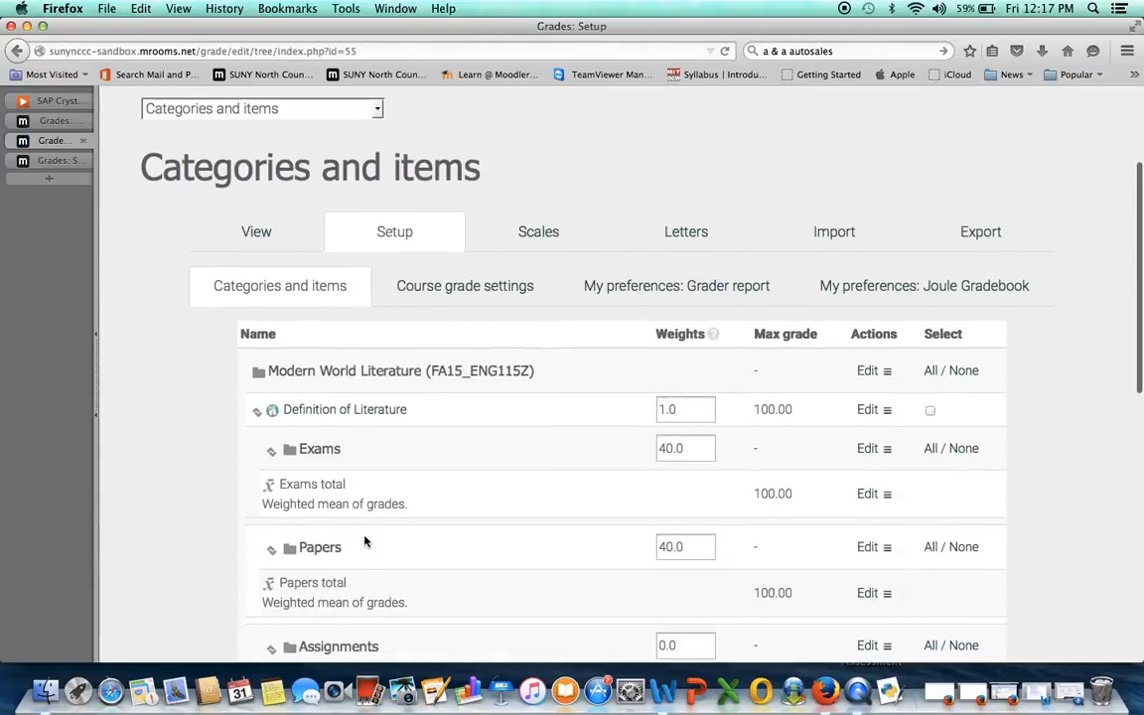
{"action": "scroll", "coordinate": [365, 541], "scroll_direction": "down", "scroll_amount": 5}
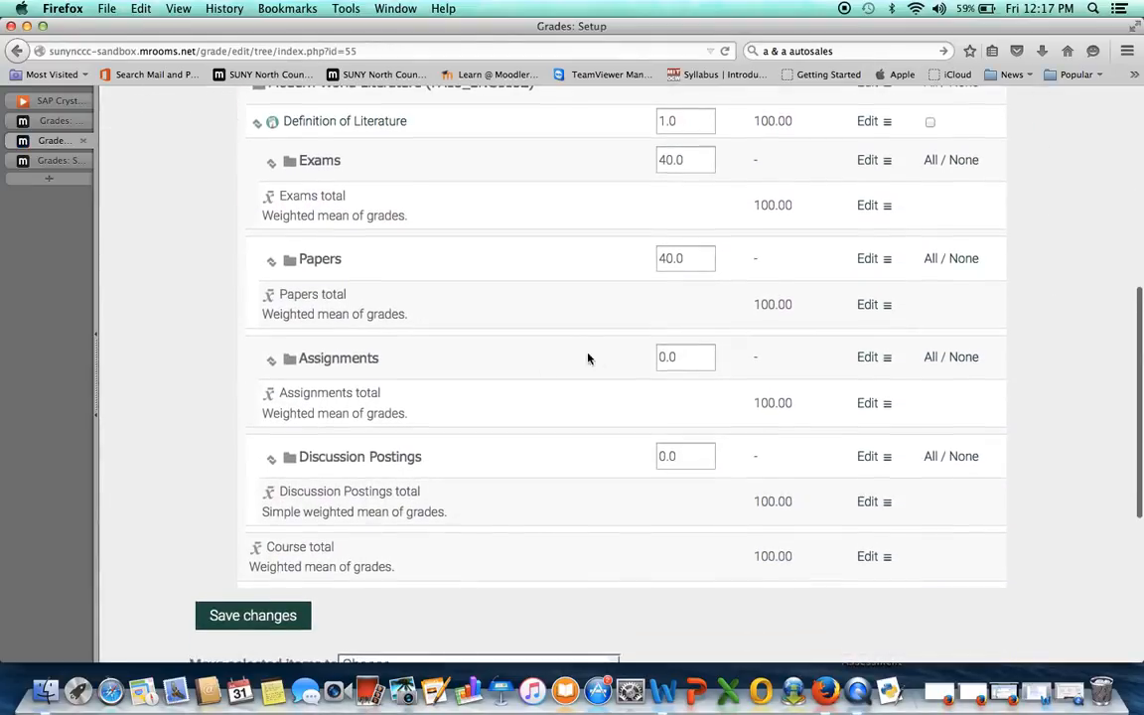
{"action": "scroll", "coordinate": [630, 355], "scroll_direction": "up", "scroll_amount": 2}
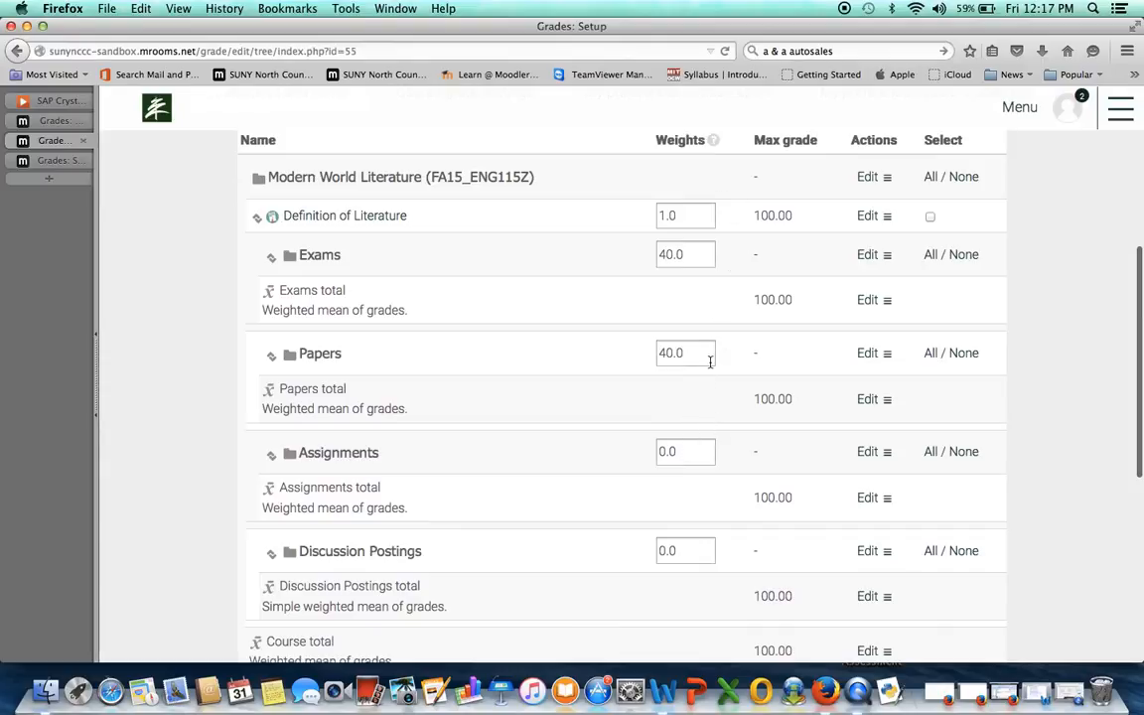
{"action": "double_click", "coordinate": [682, 451]}
{"action": "type", "text": "10"}
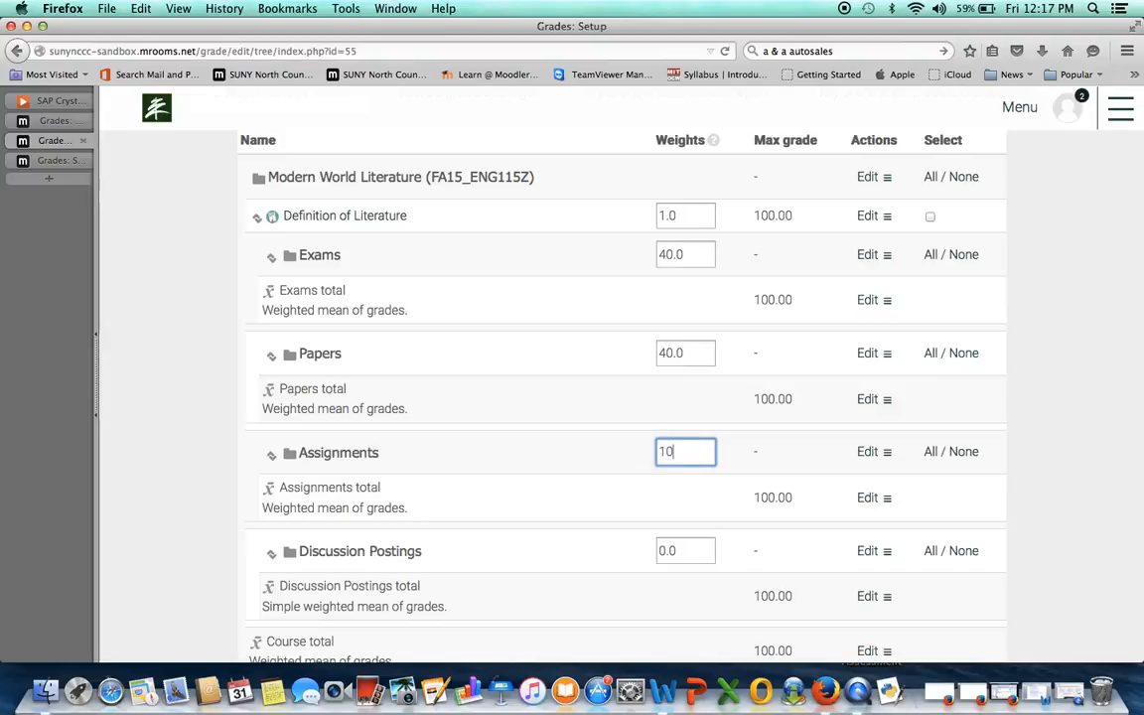
{"action": "double_click", "coordinate": [683, 551]}
{"action": "type", "text": "10"}
{"action": "left_click", "coordinate": [631, 594]}
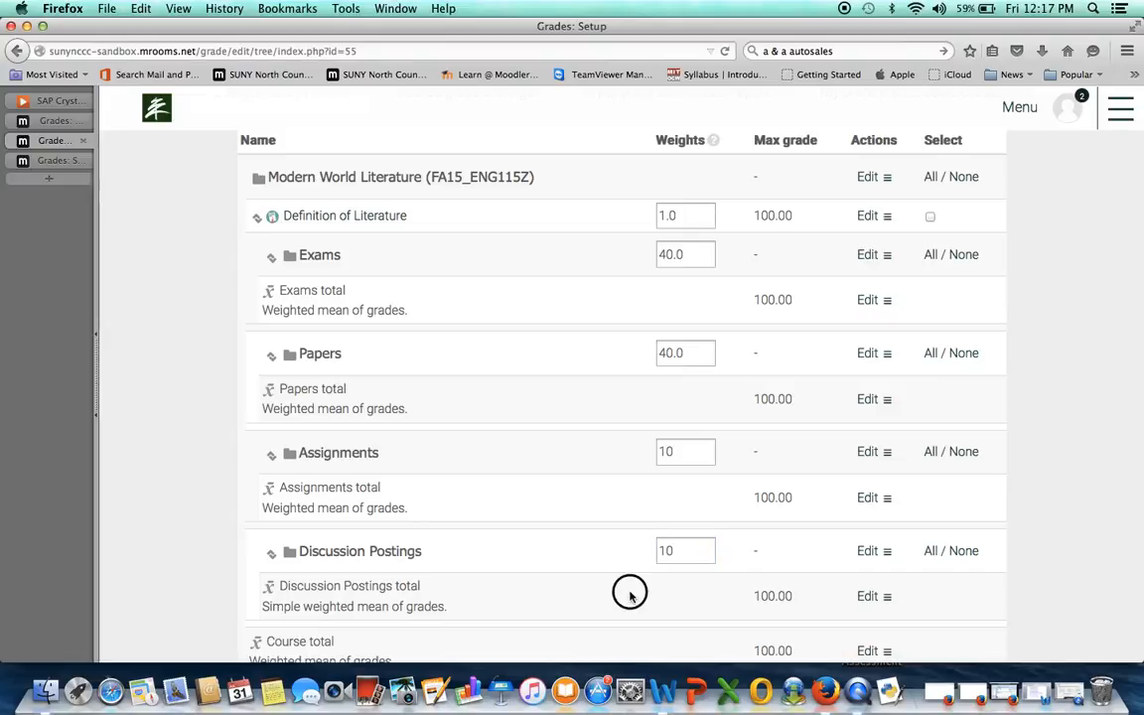
{"action": "scroll", "coordinate": [630, 596], "scroll_direction": "down", "scroll_amount": 2}
{"action": "scroll", "coordinate": [606, 598], "scroll_direction": "down", "scroll_amount": 1}
{"action": "left_click", "coordinate": [294, 592]}
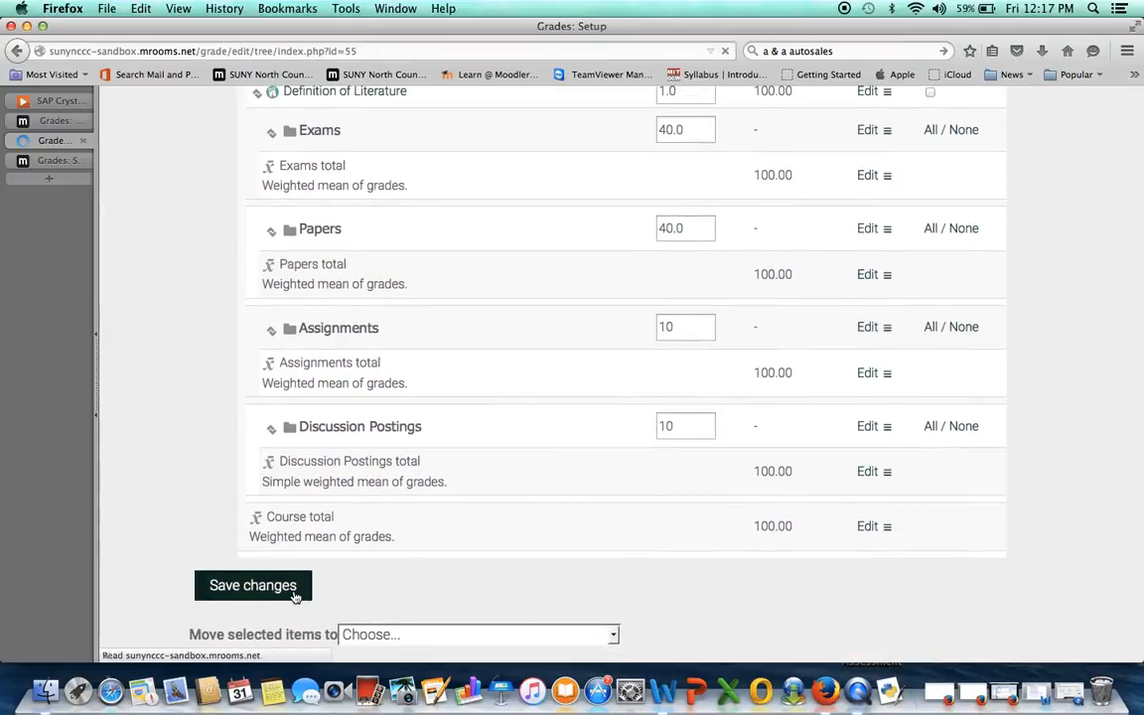
- Move the Definition of Literature grade item into the Assignments category
{"action": "scroll", "coordinate": [294, 594], "scroll_direction": "down", "scroll_amount": 5}
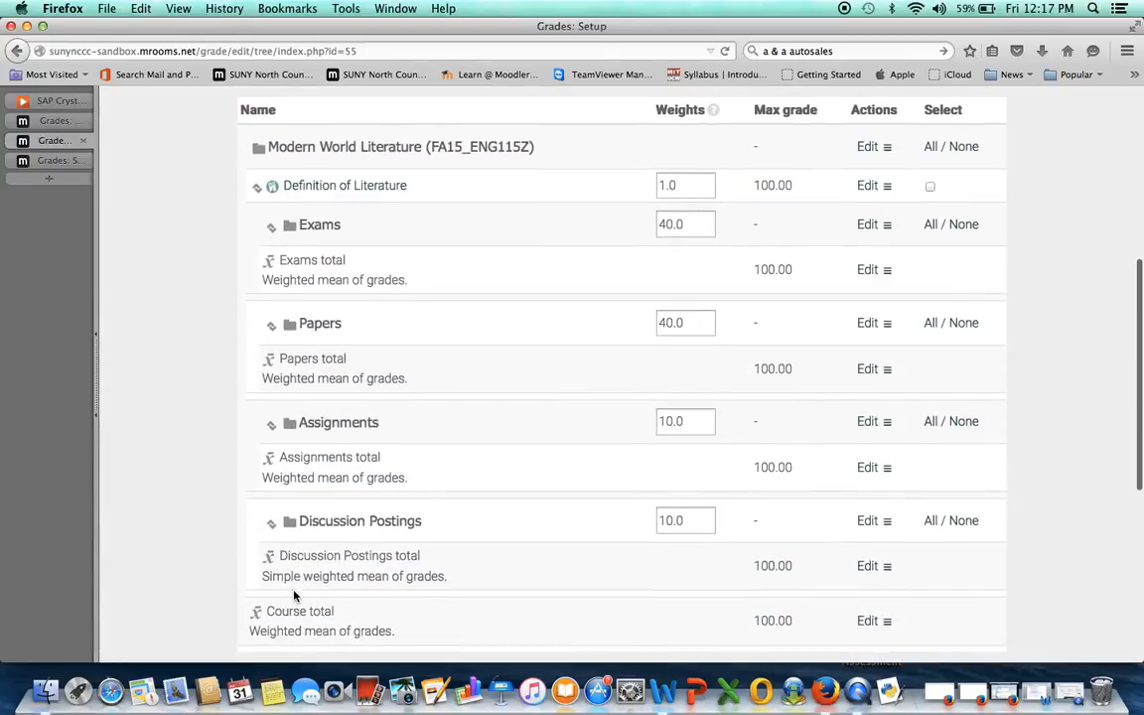
{"action": "scroll", "coordinate": [422, 387], "scroll_direction": "up", "scroll_amount": 2}
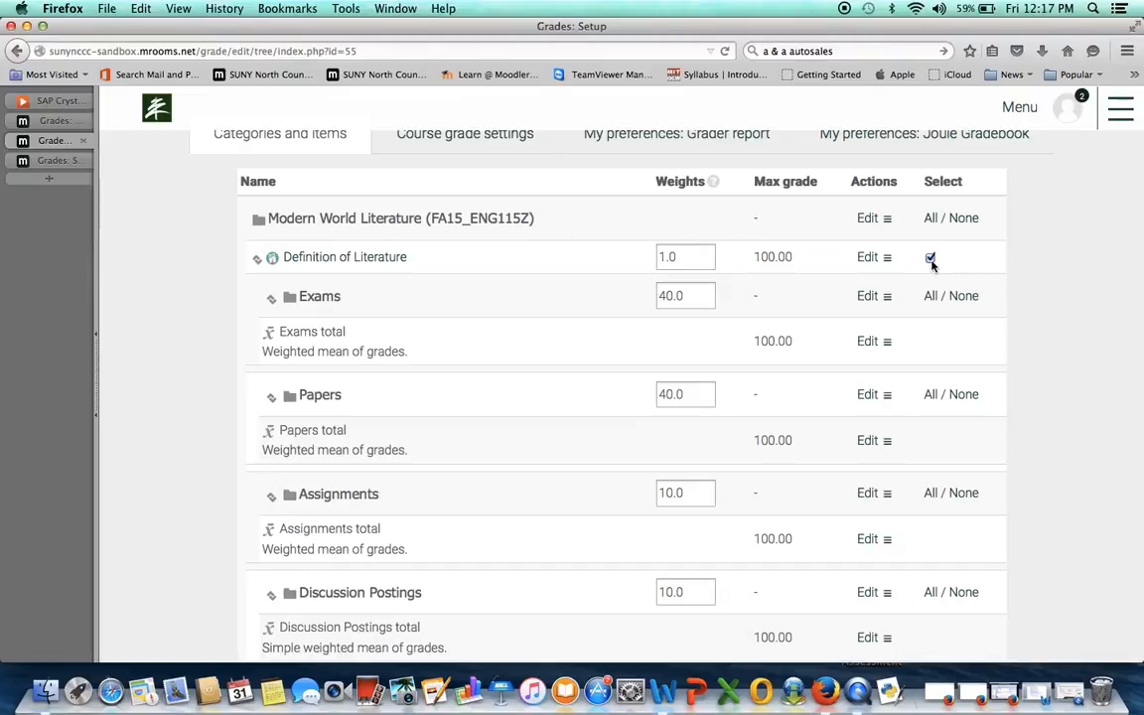
{"action": "scroll", "coordinate": [558, 287], "scroll_direction": "down", "scroll_amount": 3}
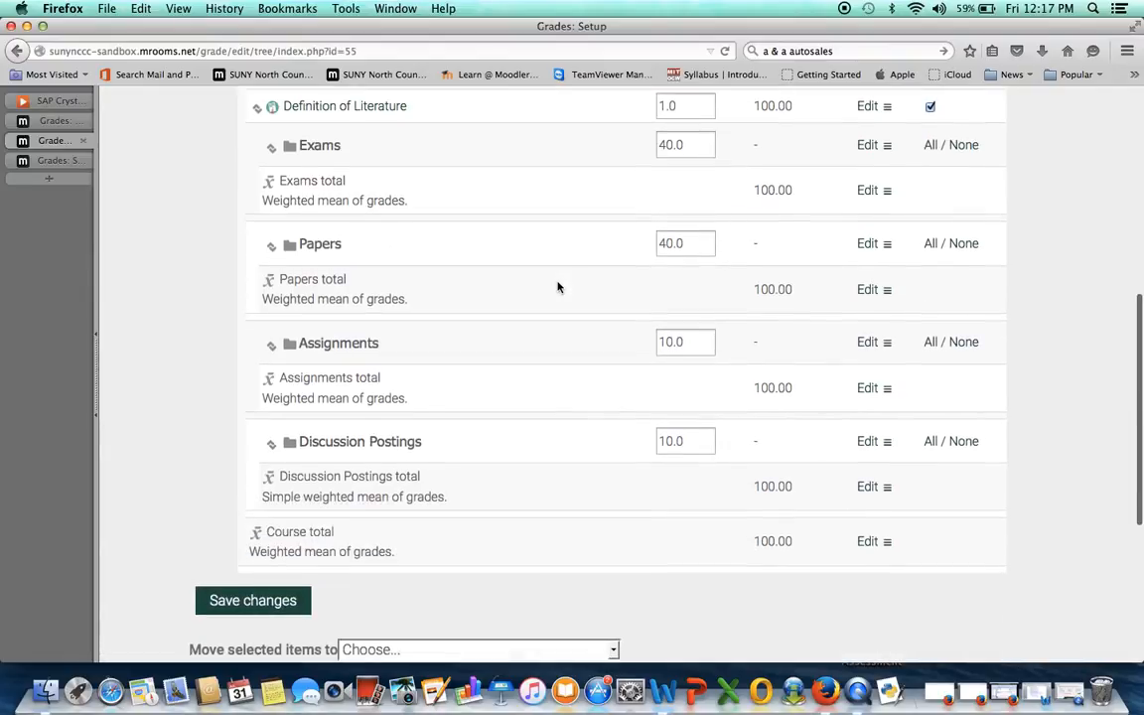
{"action": "scroll", "coordinate": [557, 287], "scroll_direction": "down", "scroll_amount": 4}
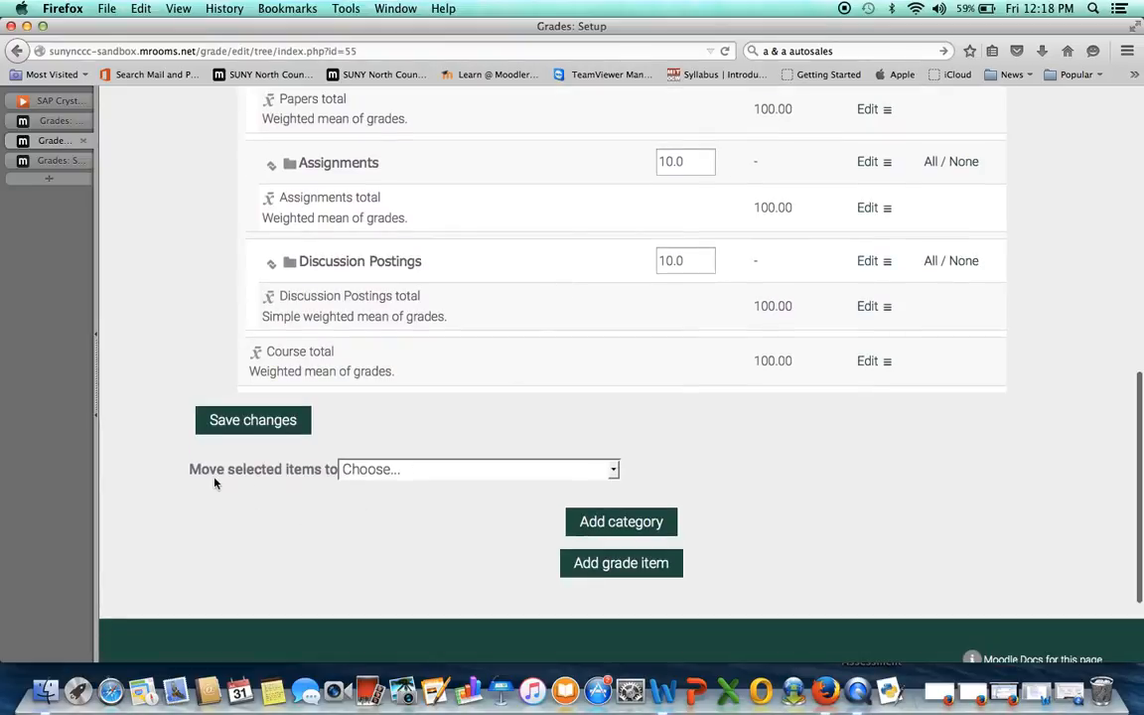
{"action": "left_click", "coordinate": [614, 468]}
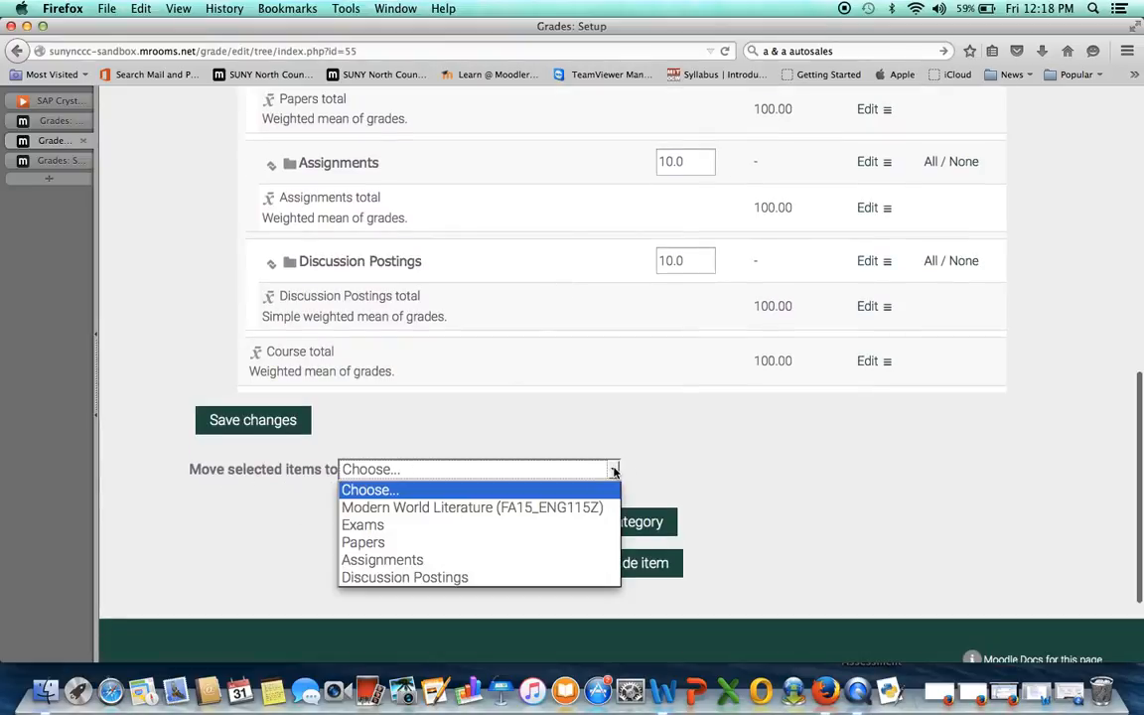
{"action": "left_click", "coordinate": [545, 566]}
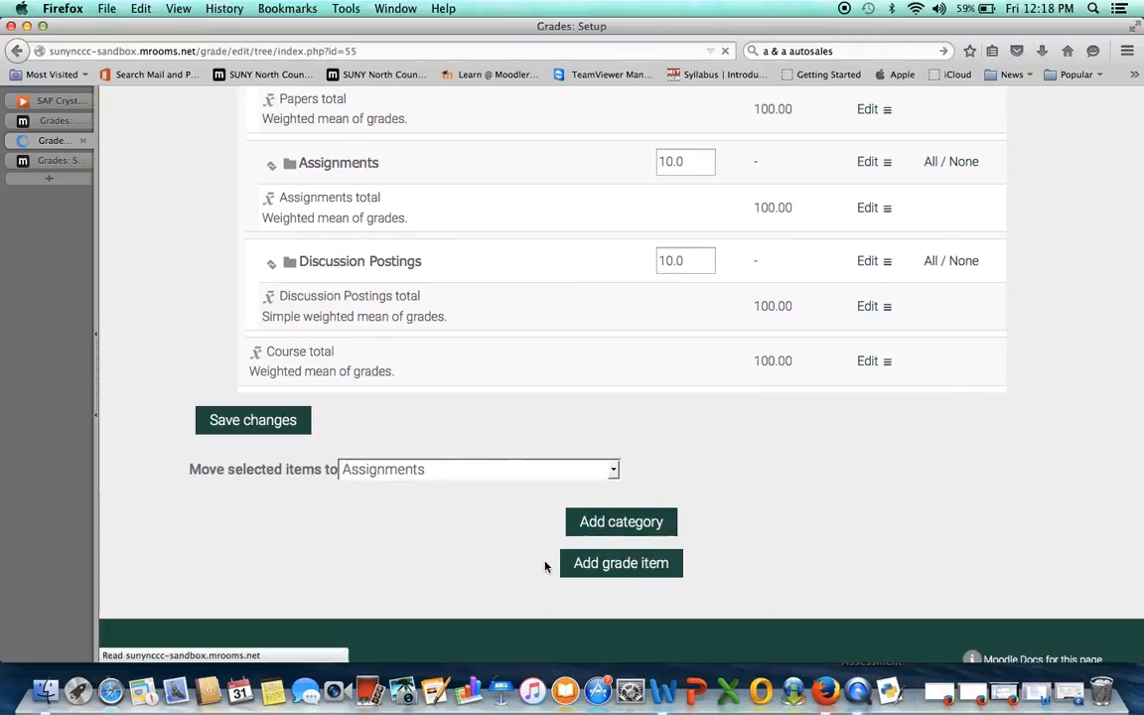
{"action": "scroll", "coordinate": [544, 566], "scroll_direction": "down", "scroll_amount": 5}
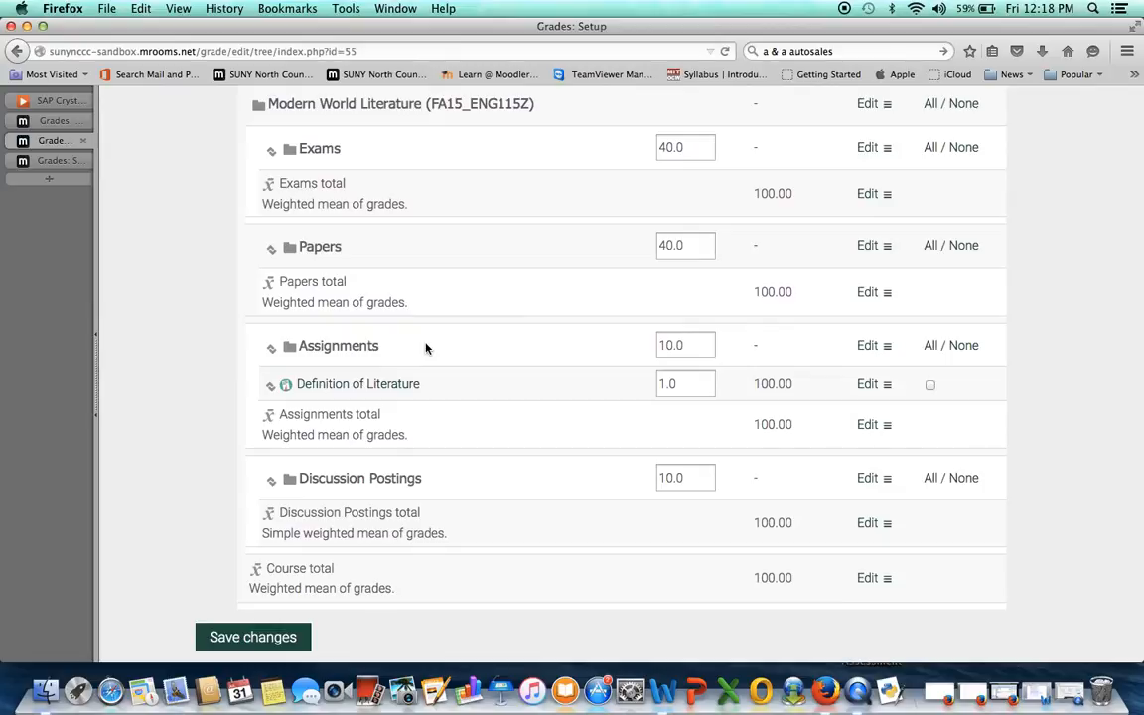
- Start a new grade item and name it Exam #1
{"action": "scroll", "coordinate": [425, 347], "scroll_direction": "up", "scroll_amount": 3}
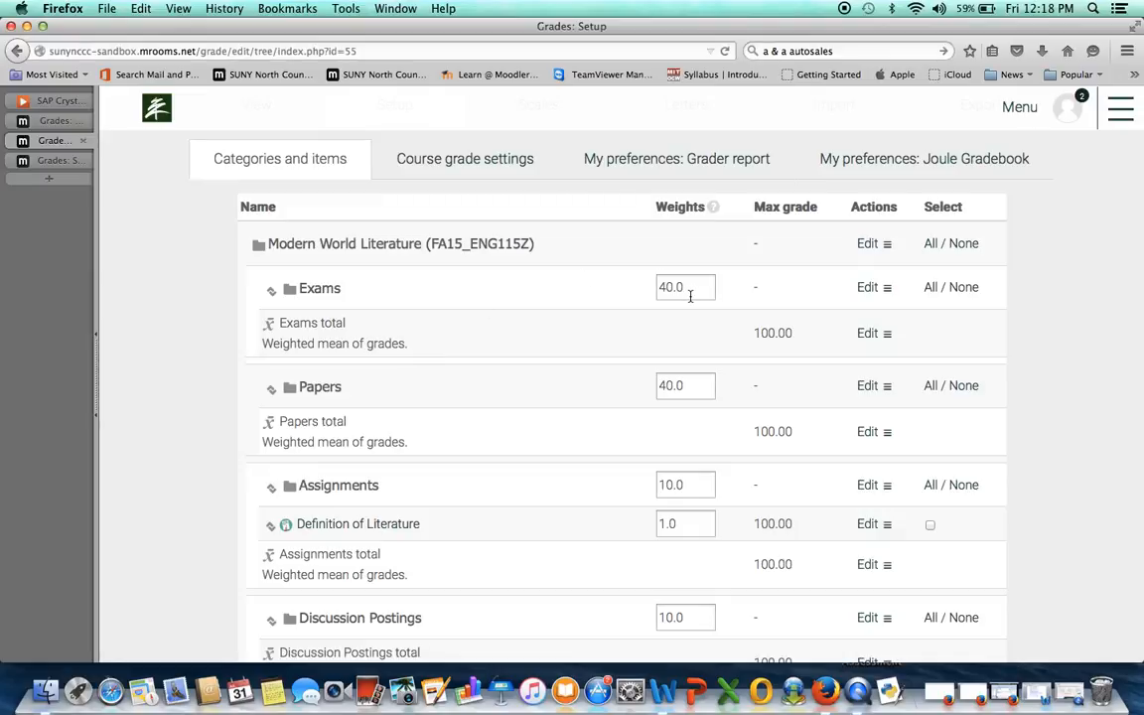
{"action": "scroll", "coordinate": [690, 295], "scroll_direction": "down", "scroll_amount": 1}
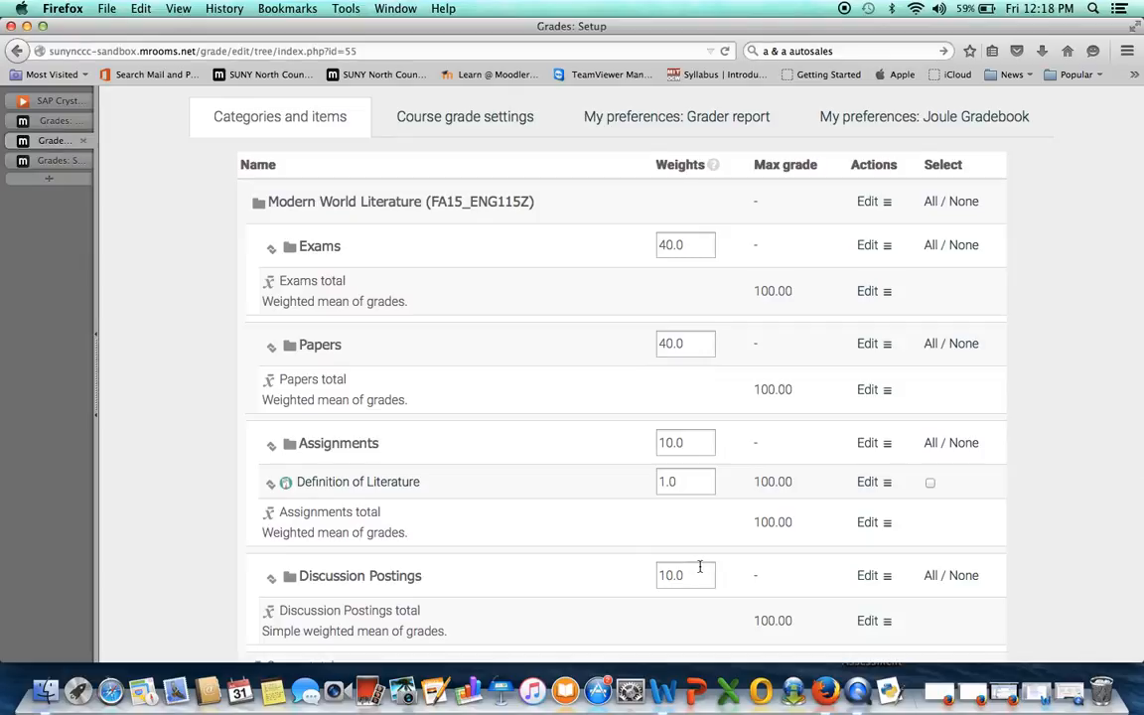
{"action": "scroll", "coordinate": [621, 531], "scroll_direction": "down", "scroll_amount": 5}
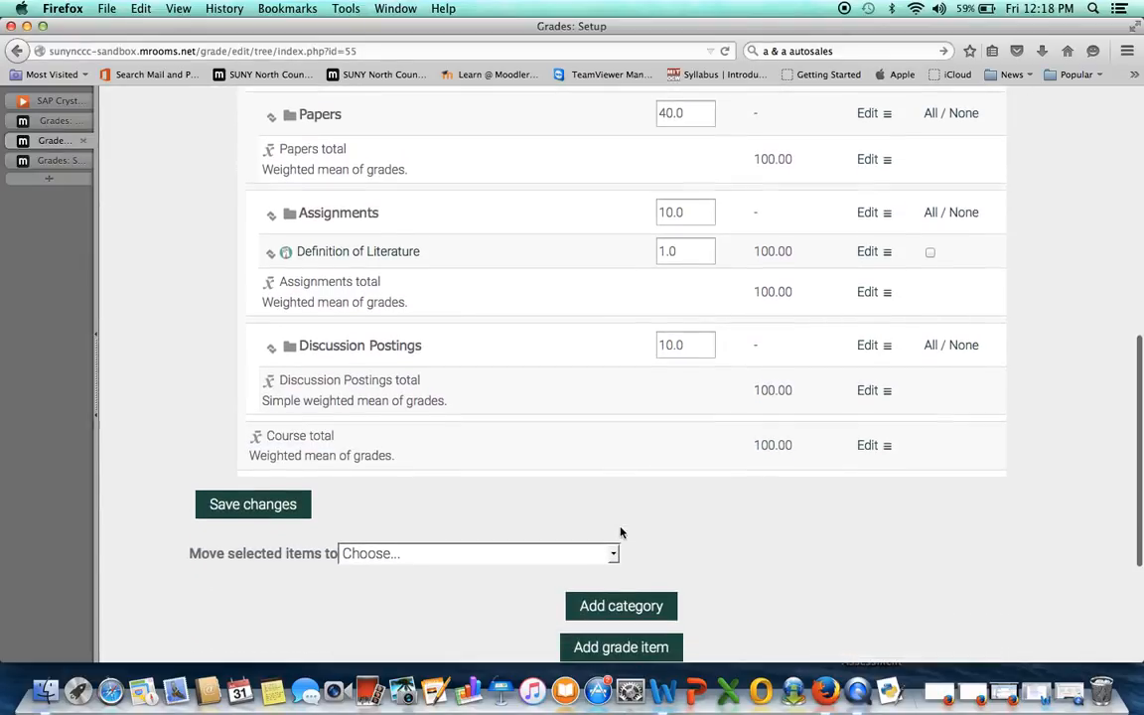
{"action": "scroll", "coordinate": [621, 533], "scroll_direction": "down", "scroll_amount": 2}
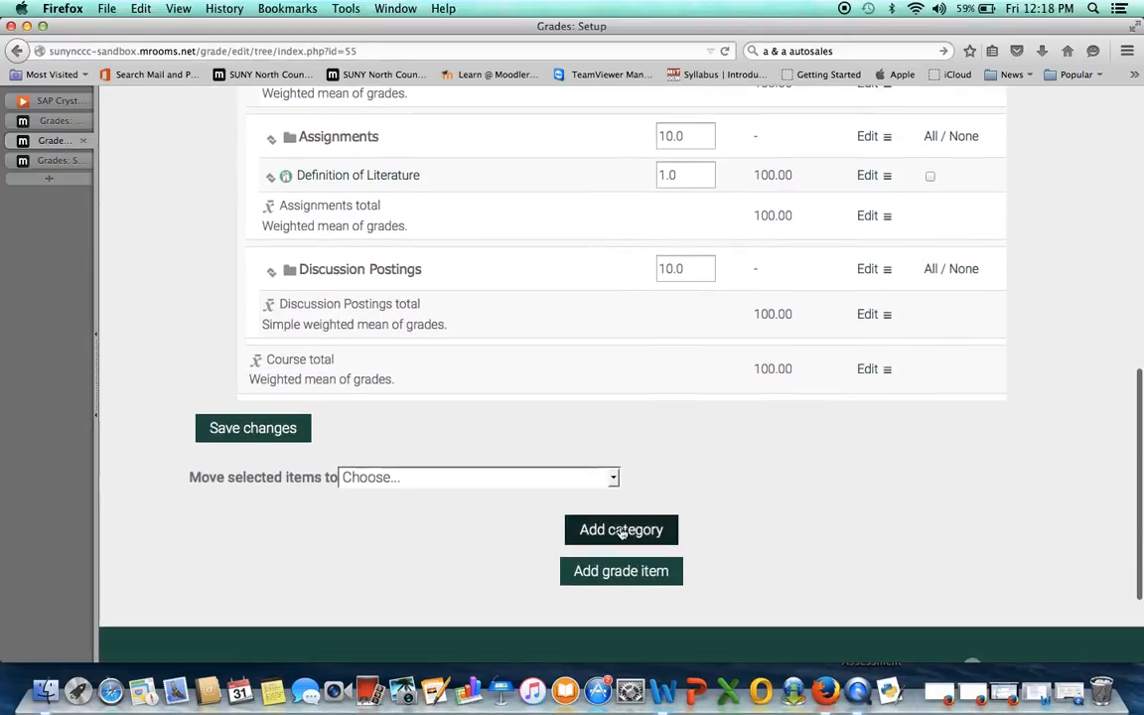
{"action": "left_click", "coordinate": [651, 572]}
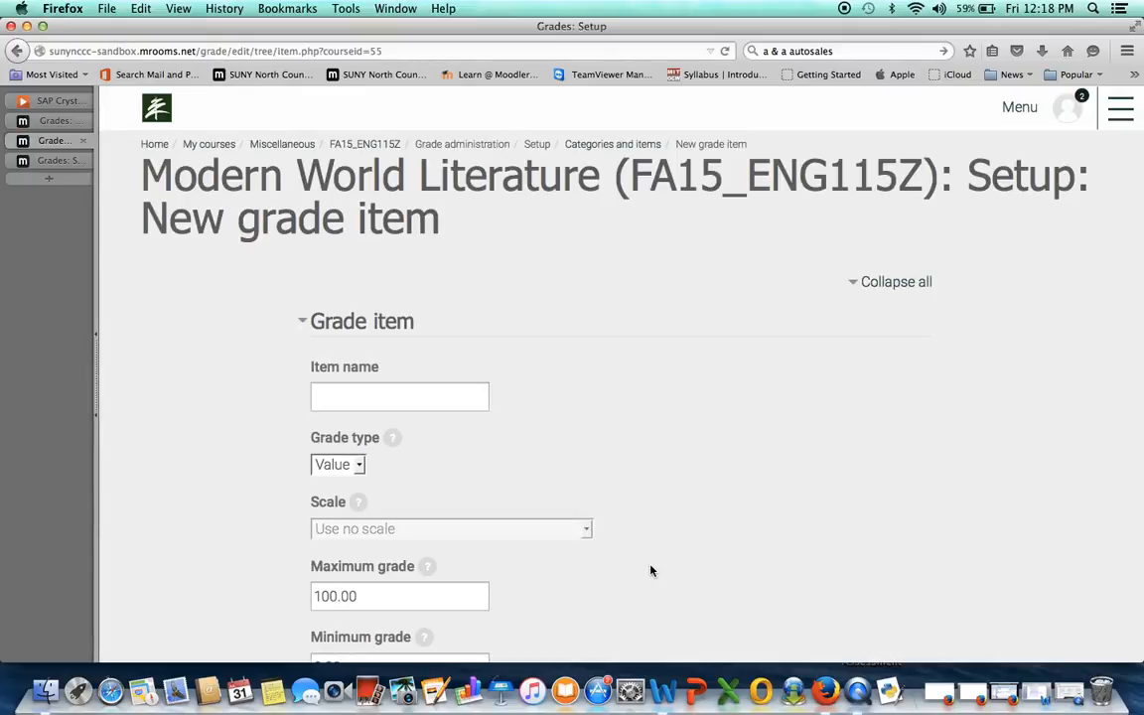
{"action": "scroll", "coordinate": [652, 570], "scroll_direction": "down", "scroll_amount": 5}
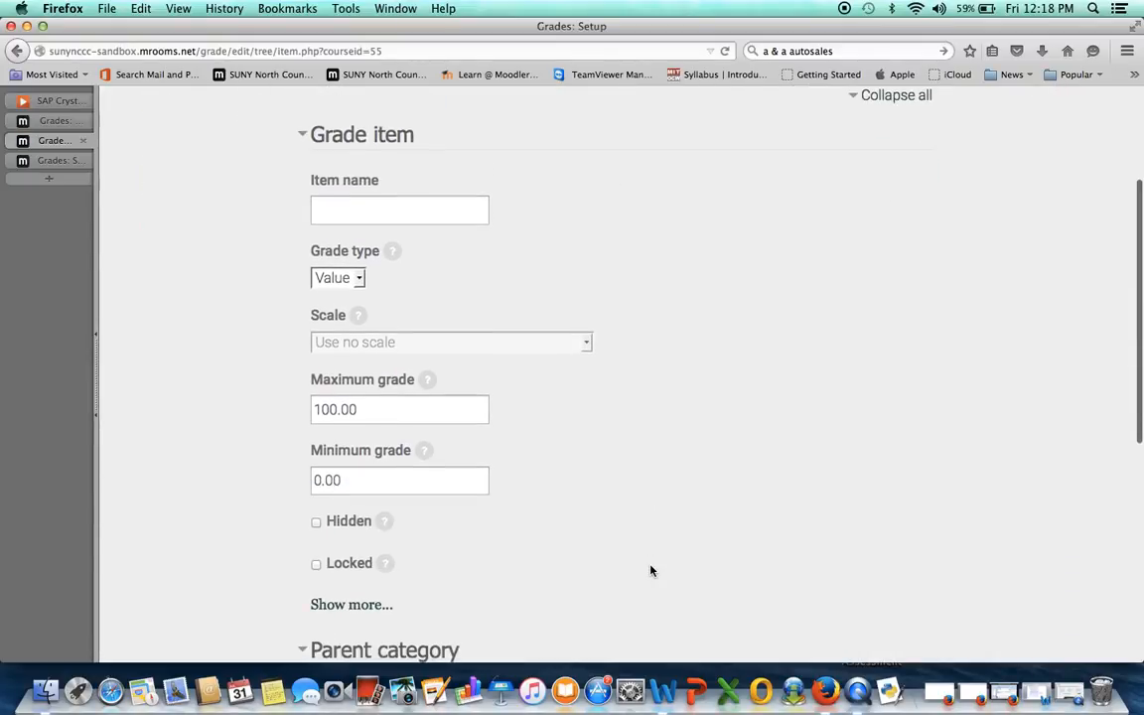
{"action": "scroll", "coordinate": [652, 570], "scroll_direction": "down", "scroll_amount": 1}
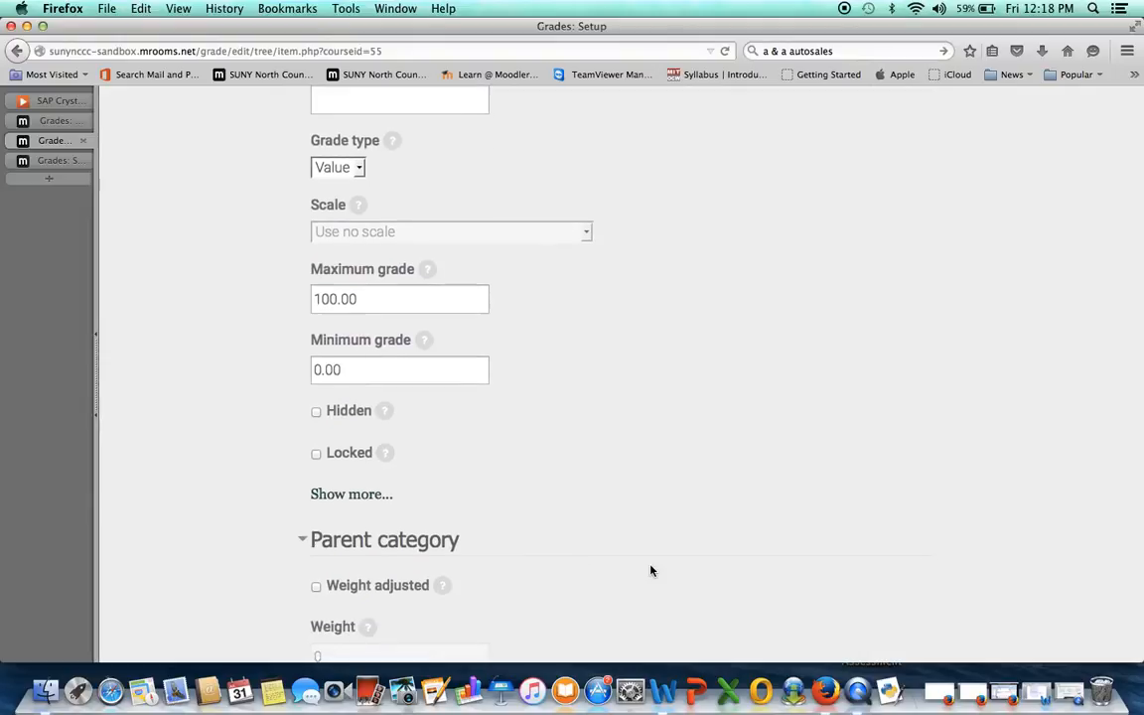
{"action": "scroll", "coordinate": [652, 570], "scroll_direction": "up", "scroll_amount": 6}
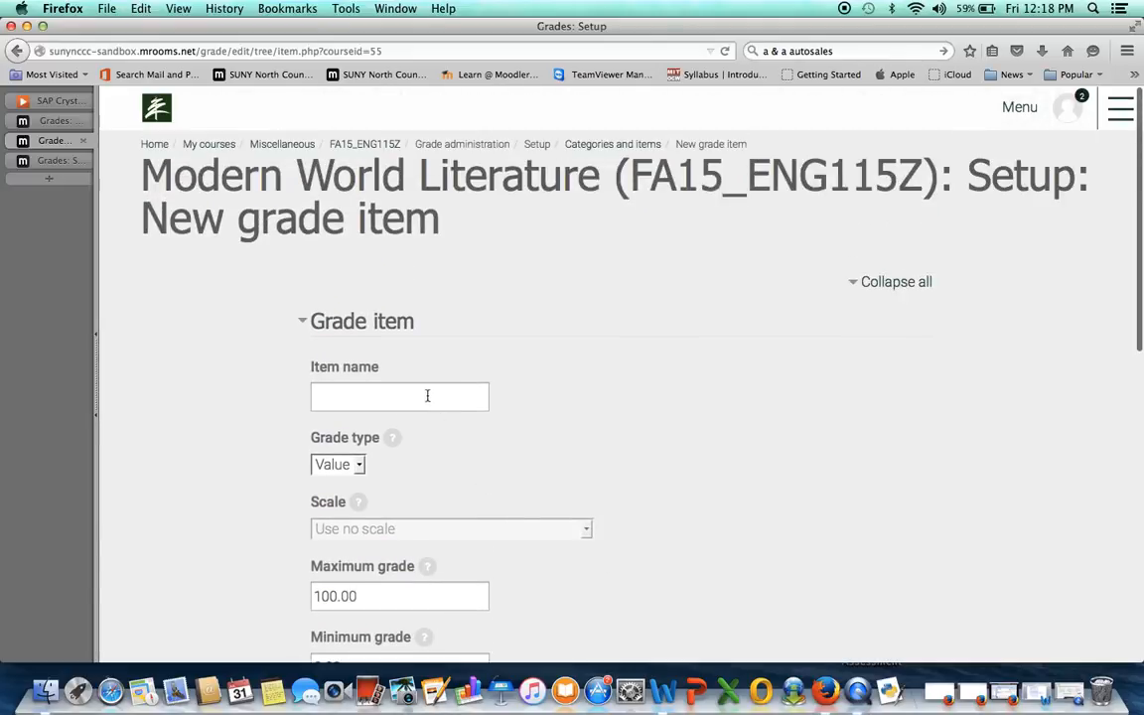
{"action": "left_click", "coordinate": [428, 393]}
{"action": "type", "text": "Exam #1"}
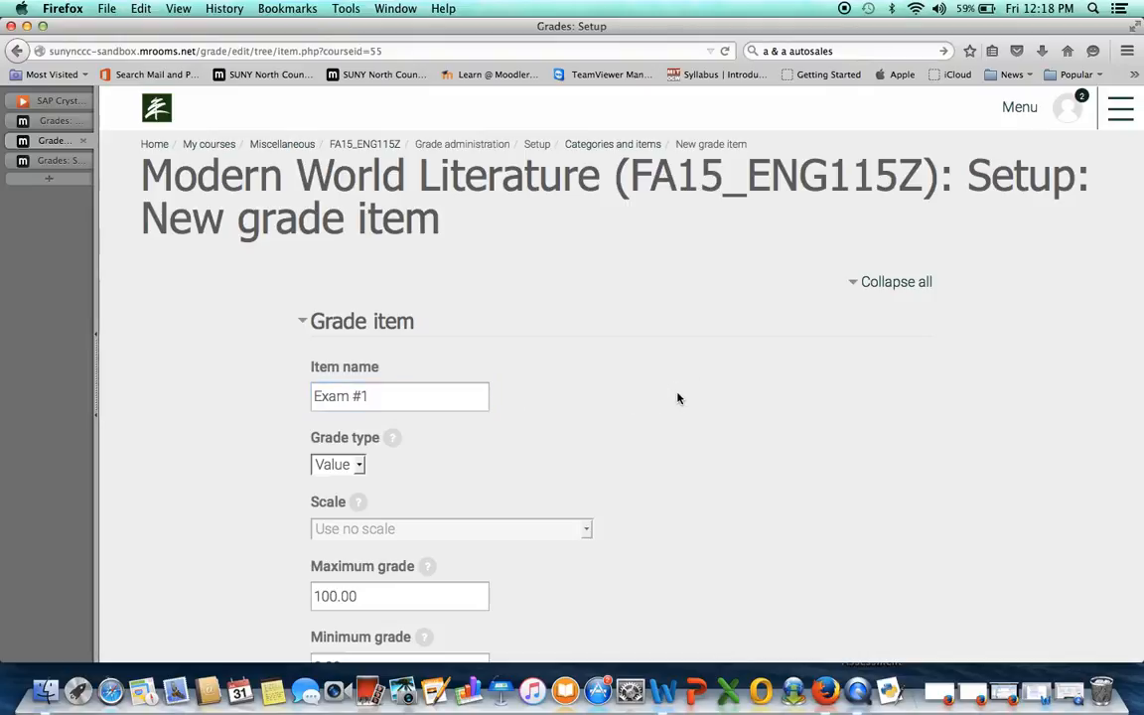
- Assign the Exam #1 grade item to the Exams category and save it
{"action": "scroll", "coordinate": [677, 397], "scroll_direction": "down", "scroll_amount": 8}
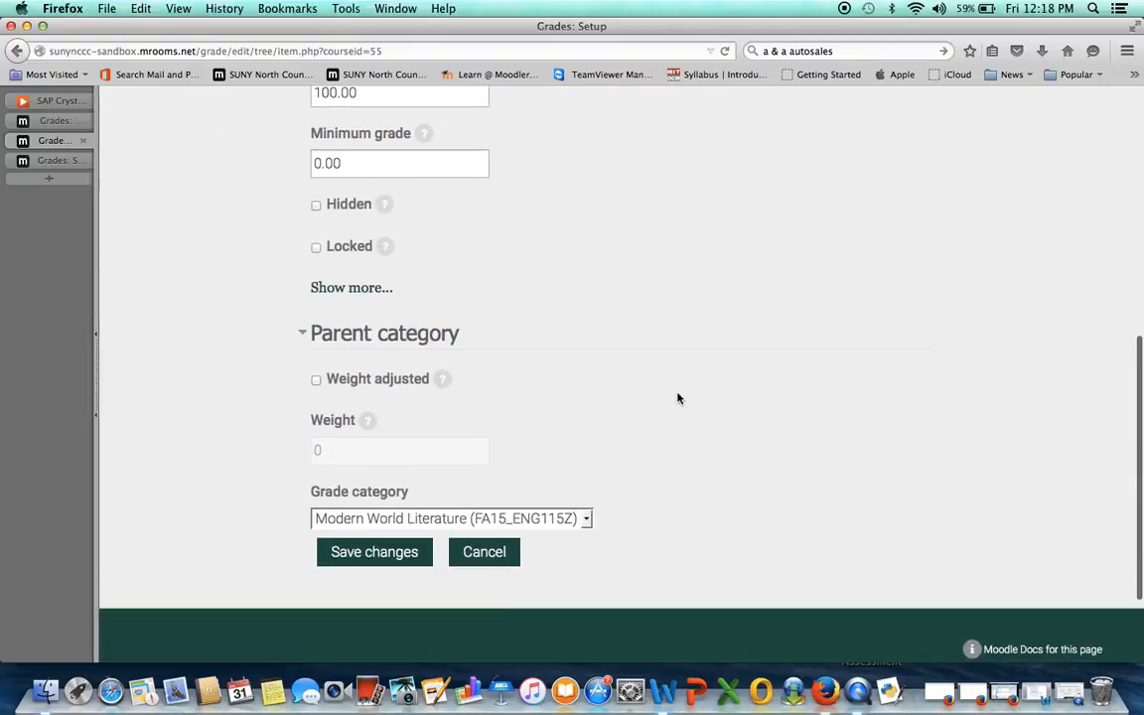
{"action": "scroll", "coordinate": [678, 398], "scroll_direction": "up", "scroll_amount": 8}
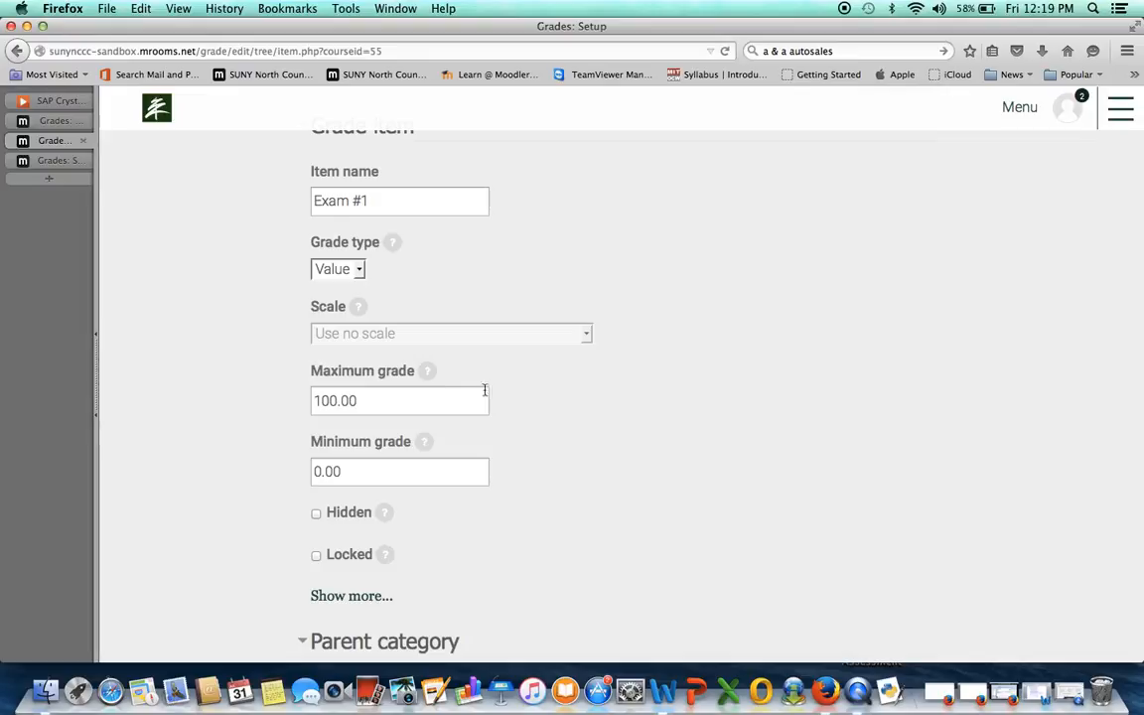
{"action": "scroll", "coordinate": [616, 461], "scroll_direction": "down", "scroll_amount": 8}
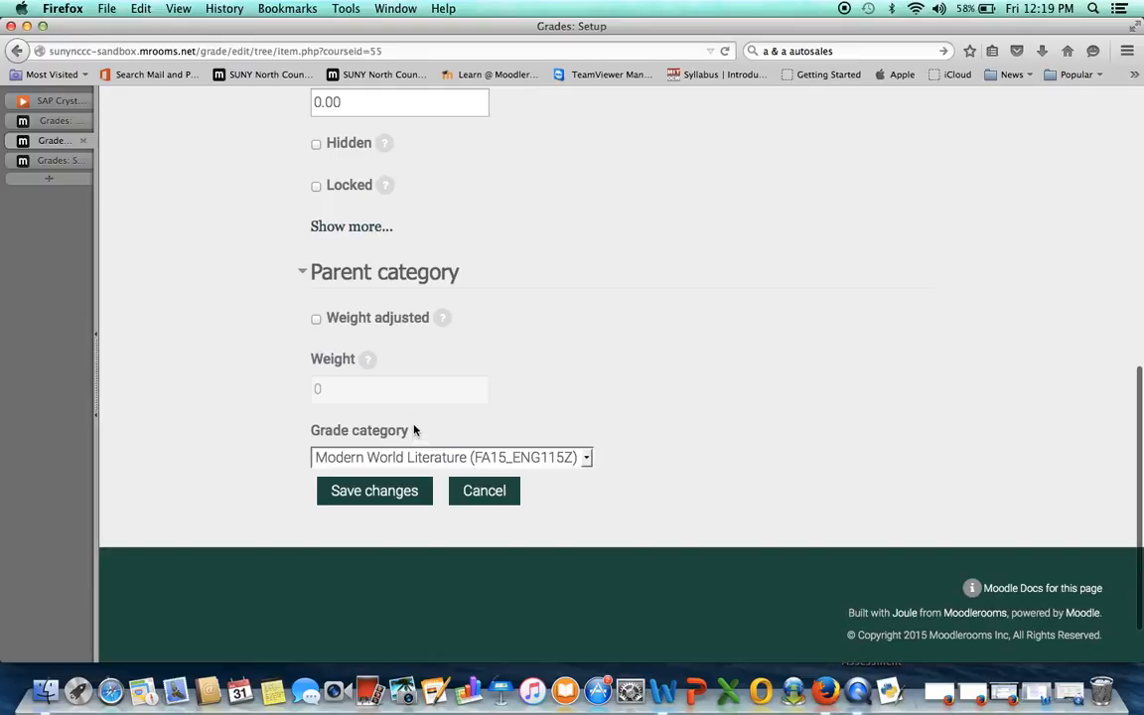
{"action": "left_click", "coordinate": [588, 458]}
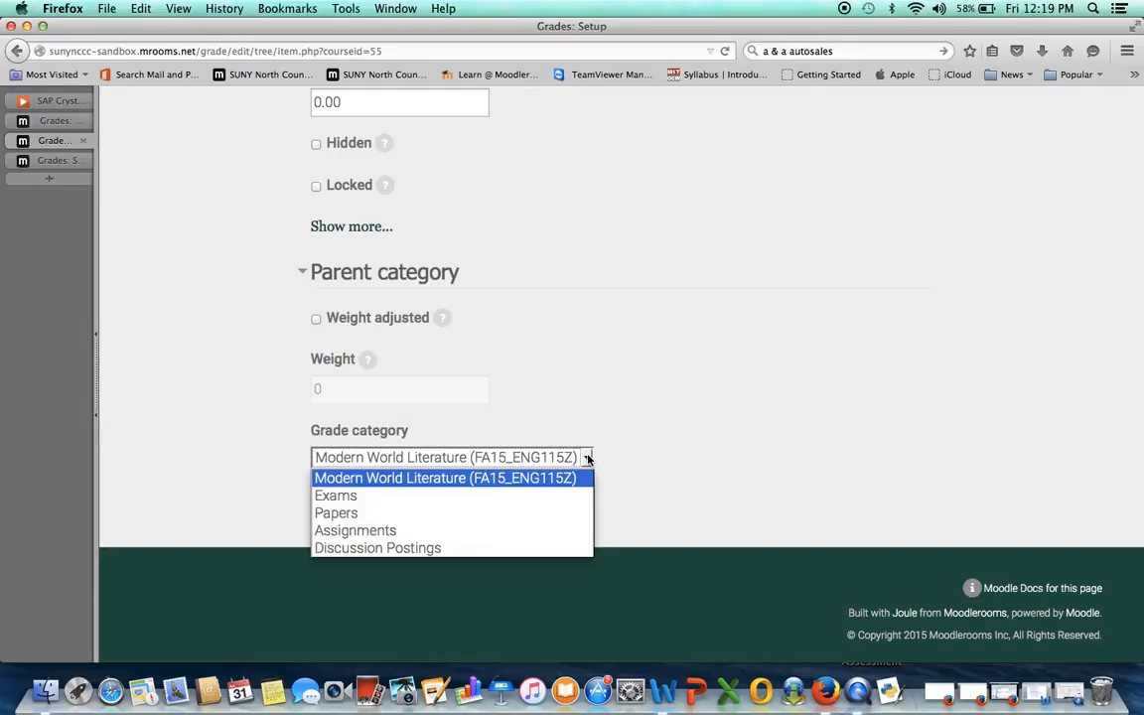
{"action": "left_click", "coordinate": [571, 495]}
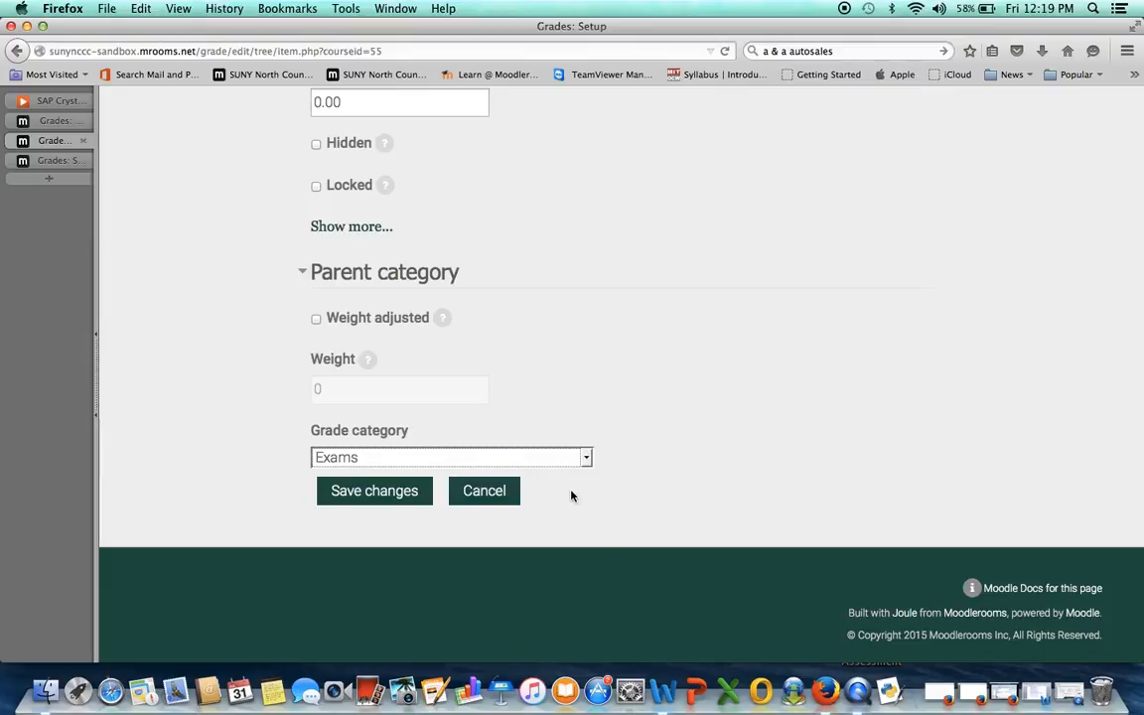
{"action": "left_click", "coordinate": [399, 498]}
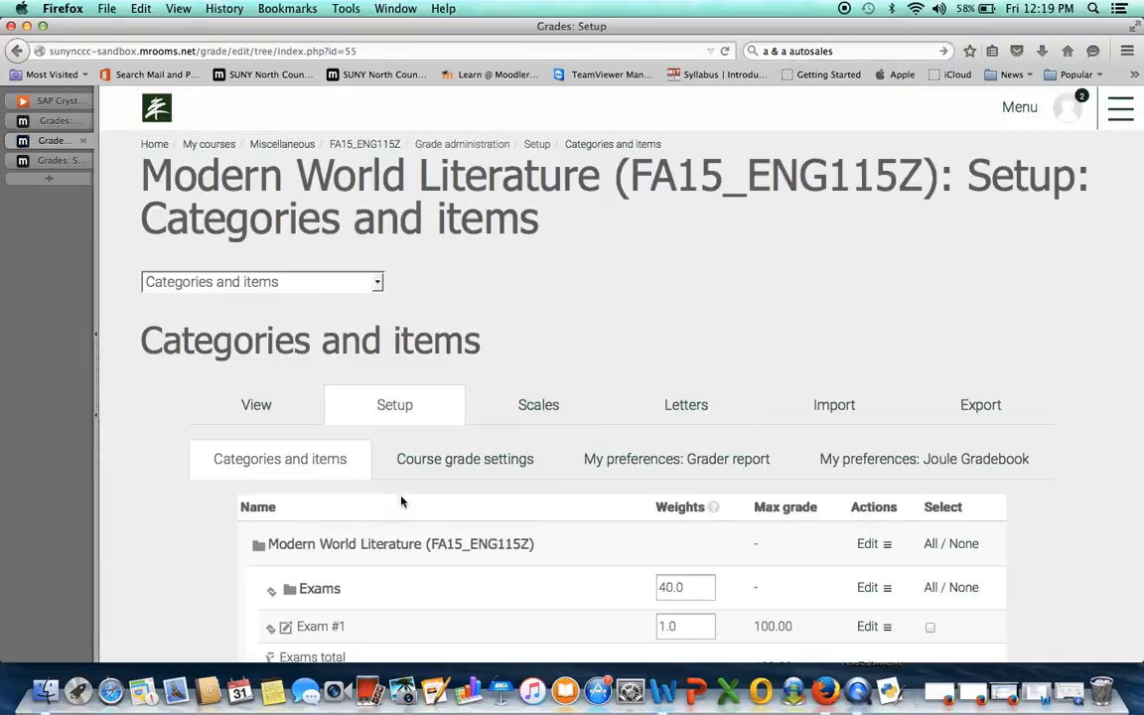
- Add and save a grade item named Exam #2, keeping the default course-level grade category
{"action": "scroll", "coordinate": [402, 501], "scroll_direction": "down", "scroll_amount": 3}
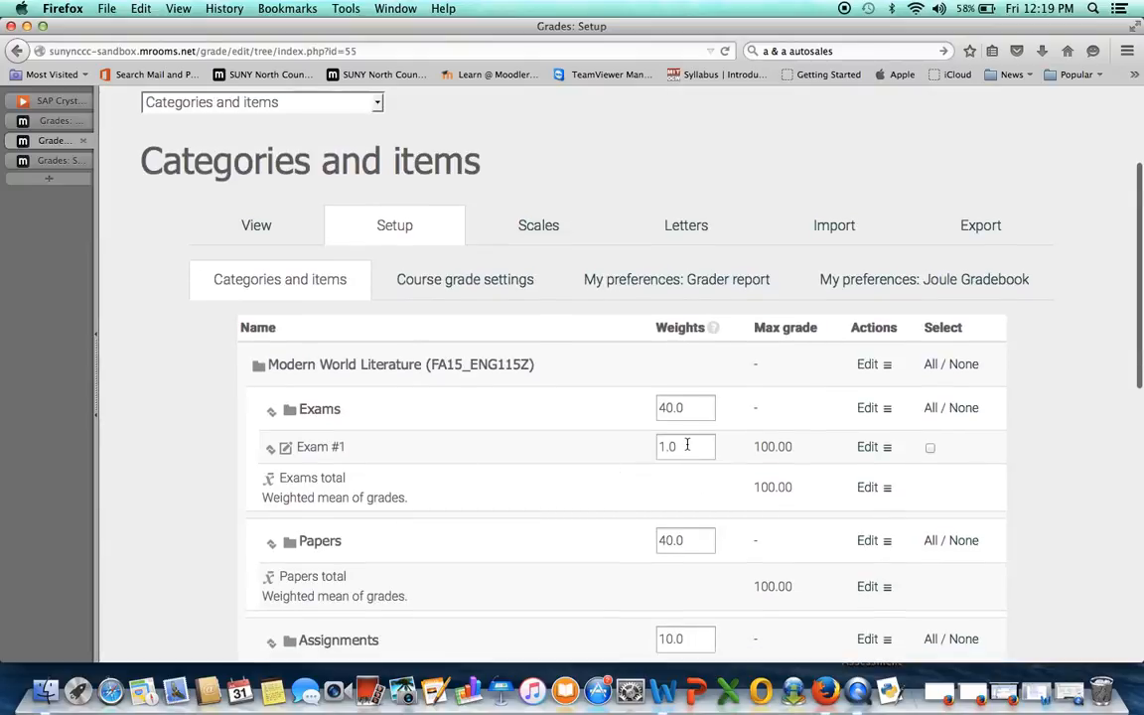
{"action": "scroll", "coordinate": [524, 462], "scroll_direction": "down", "scroll_amount": 7}
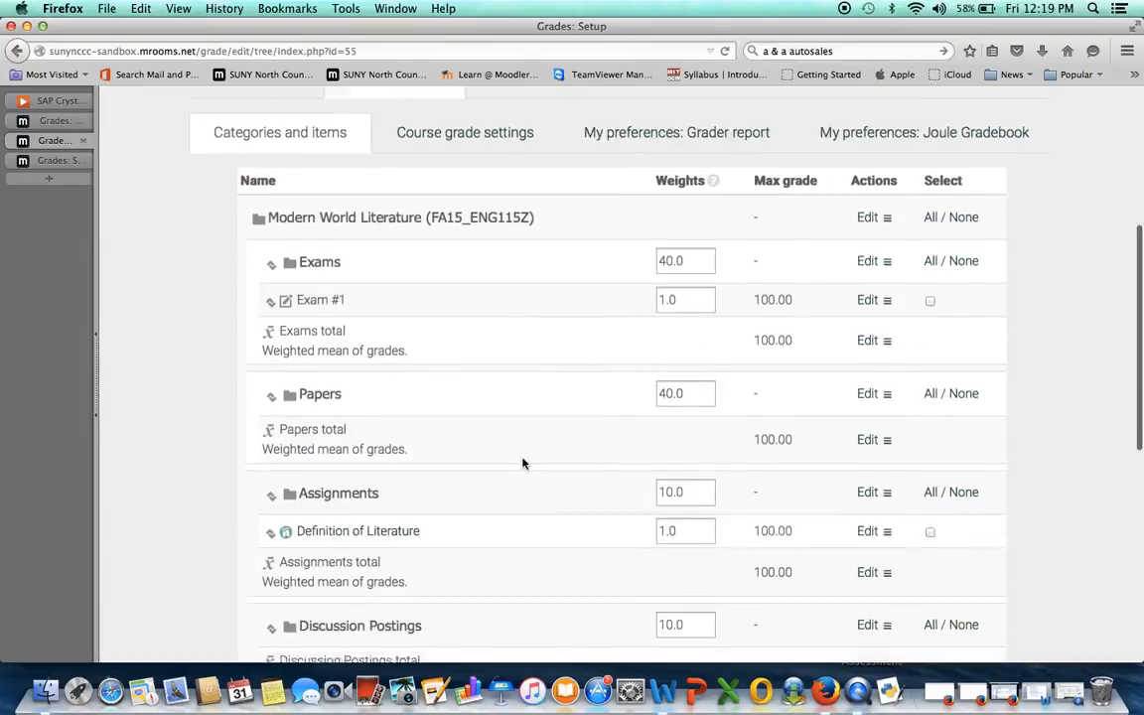
{"action": "scroll", "coordinate": [524, 462], "scroll_direction": "down", "scroll_amount": 2}
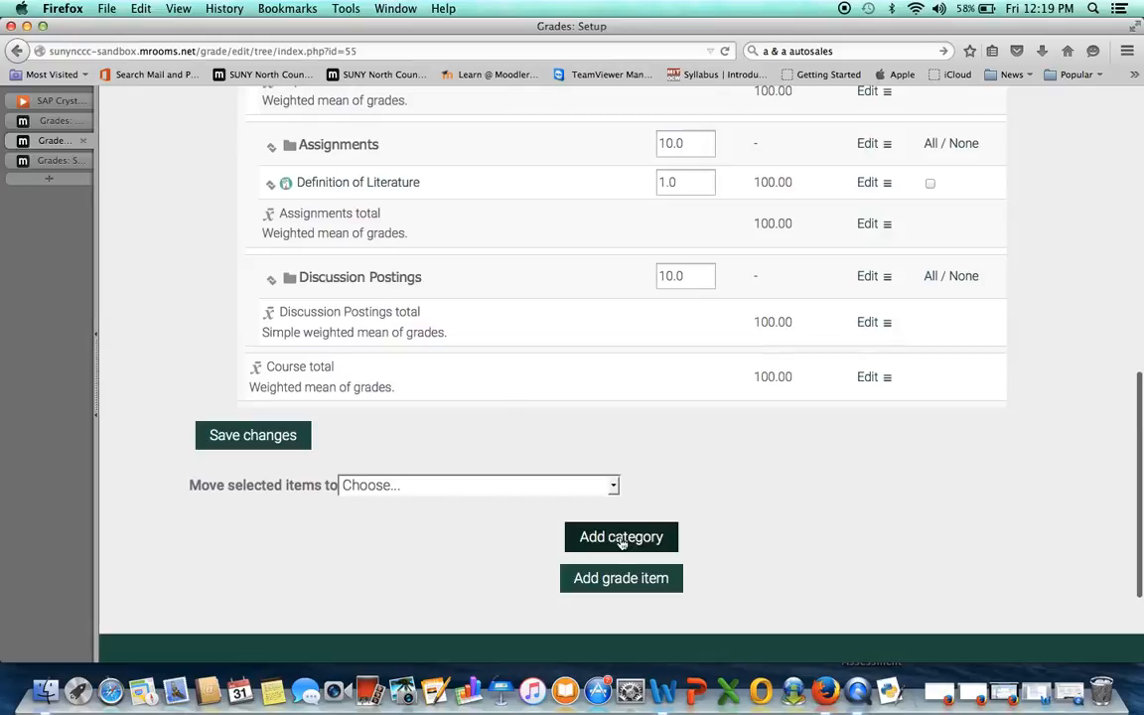
{"action": "left_click", "coordinate": [617, 582]}
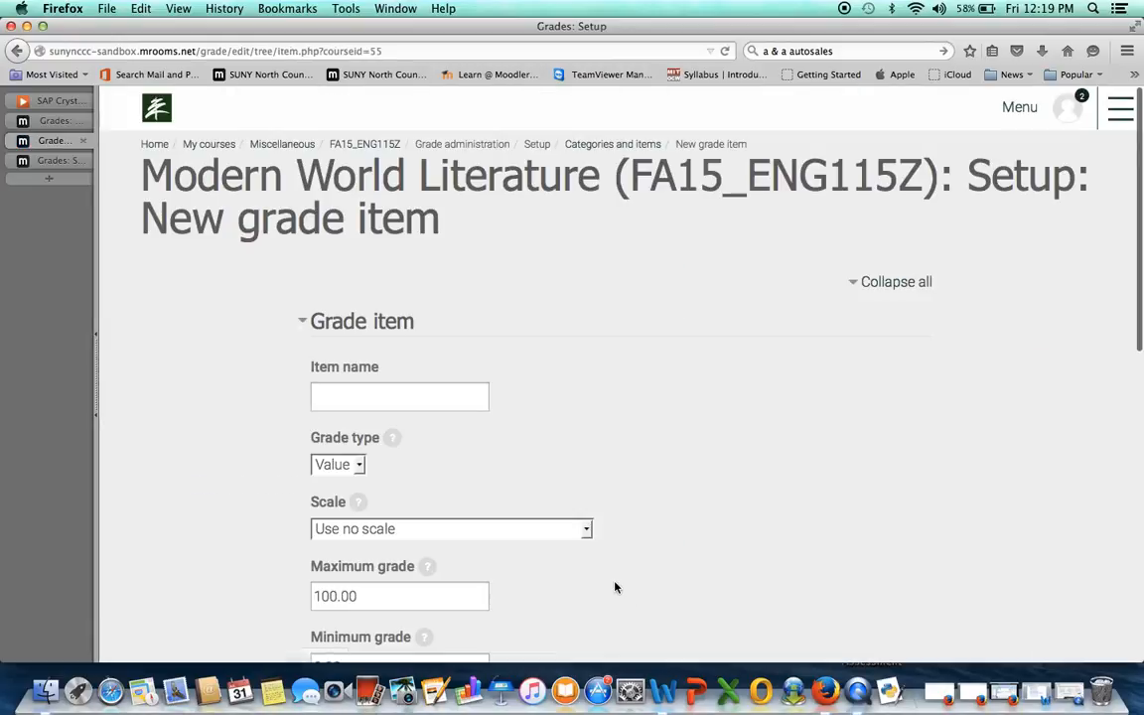
{"action": "scroll", "coordinate": [614, 587], "scroll_direction": "down", "scroll_amount": 4}
{"action": "left_click", "coordinate": [424, 196]}
{"action": "type", "text": "Exam #2"}
{"action": "scroll", "coordinate": [708, 314], "scroll_direction": "down", "scroll_amount": 6}
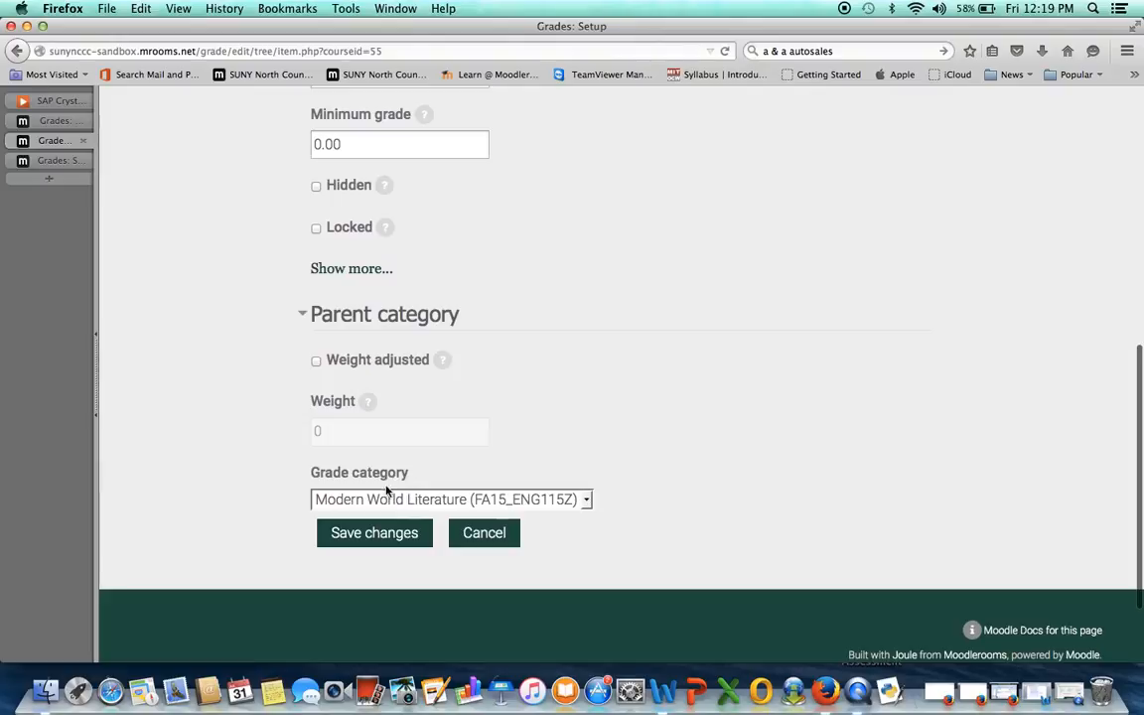
{"action": "left_click", "coordinate": [380, 533]}
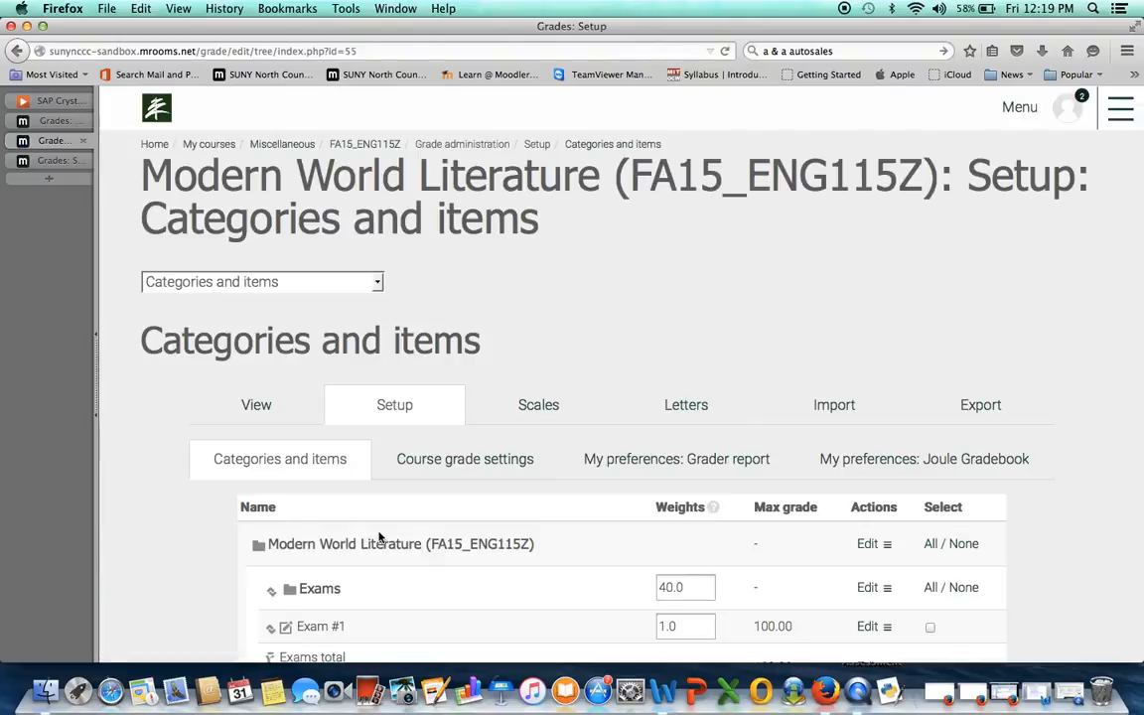
{"action": "scroll", "coordinate": [379, 537], "scroll_direction": "down", "scroll_amount": 8}
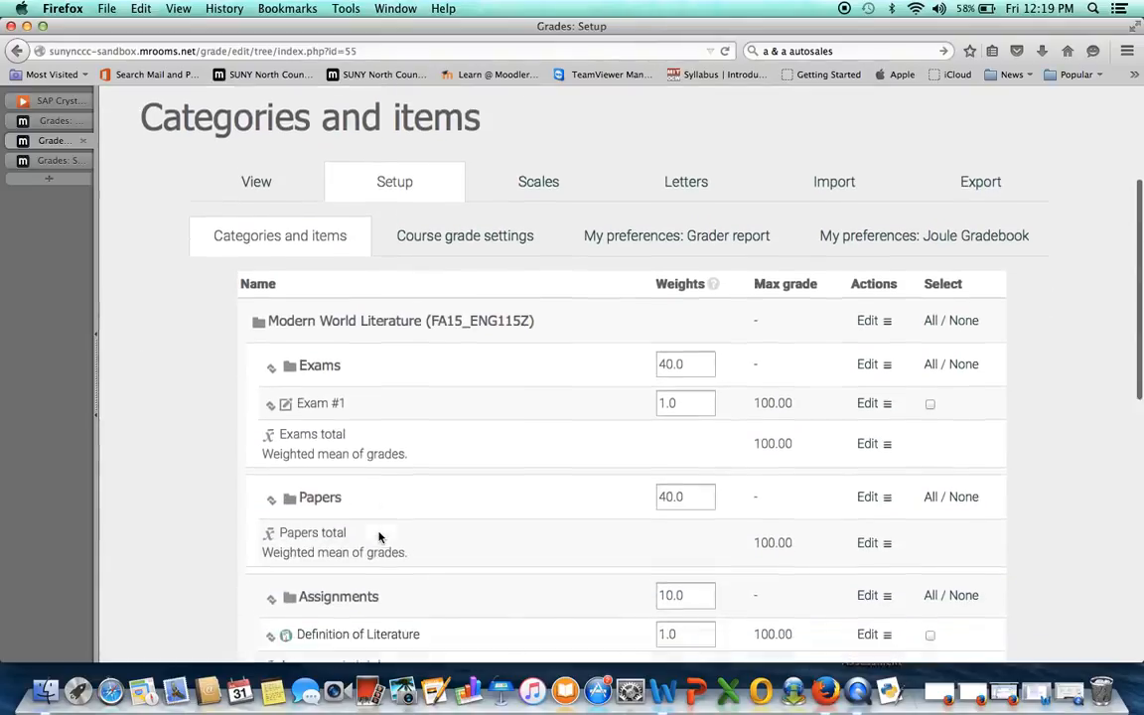
- Move the Exam #2 grade item into the Exams category
{"action": "scroll", "coordinate": [378, 533], "scroll_direction": "down", "scroll_amount": 3}
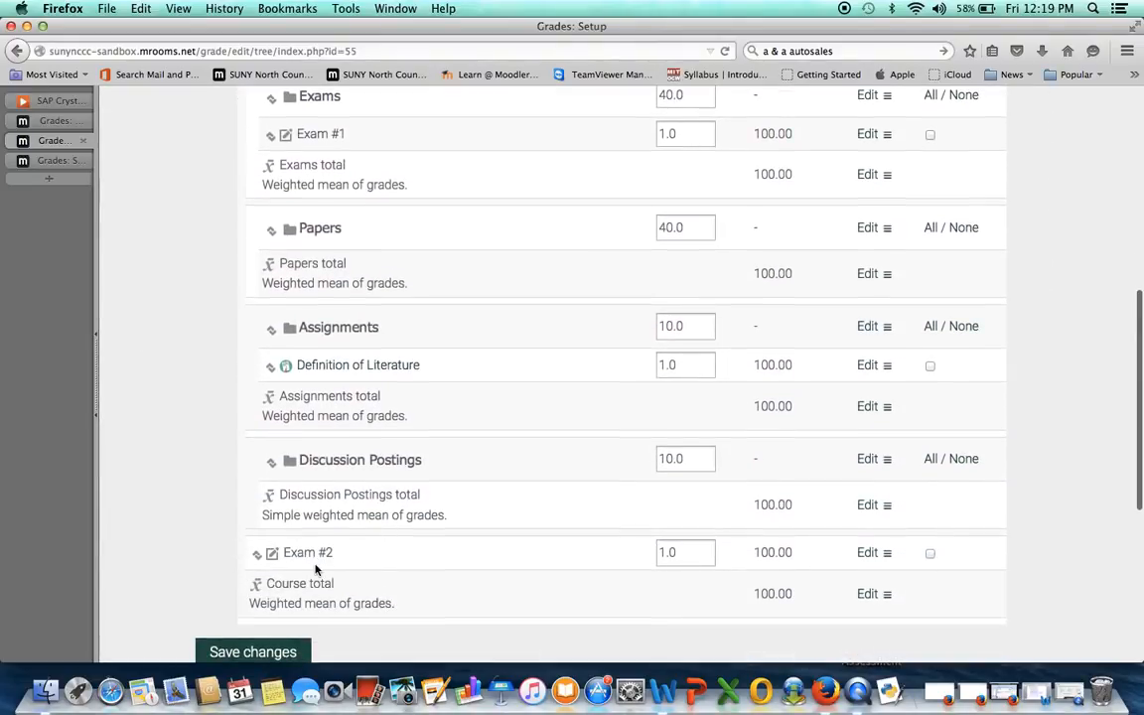
{"action": "scroll", "coordinate": [316, 570], "scroll_direction": "down", "scroll_amount": 3}
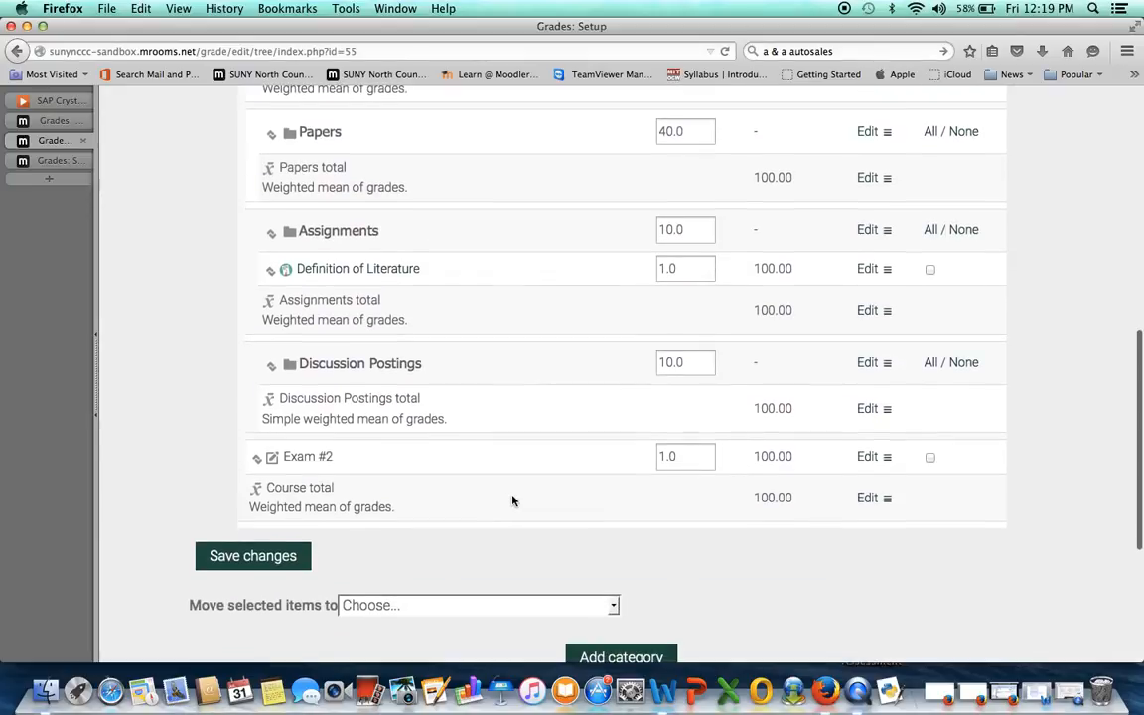
{"action": "scroll", "coordinate": [511, 497], "scroll_direction": "down", "scroll_amount": 2}
{"action": "left_click", "coordinate": [931, 383]}
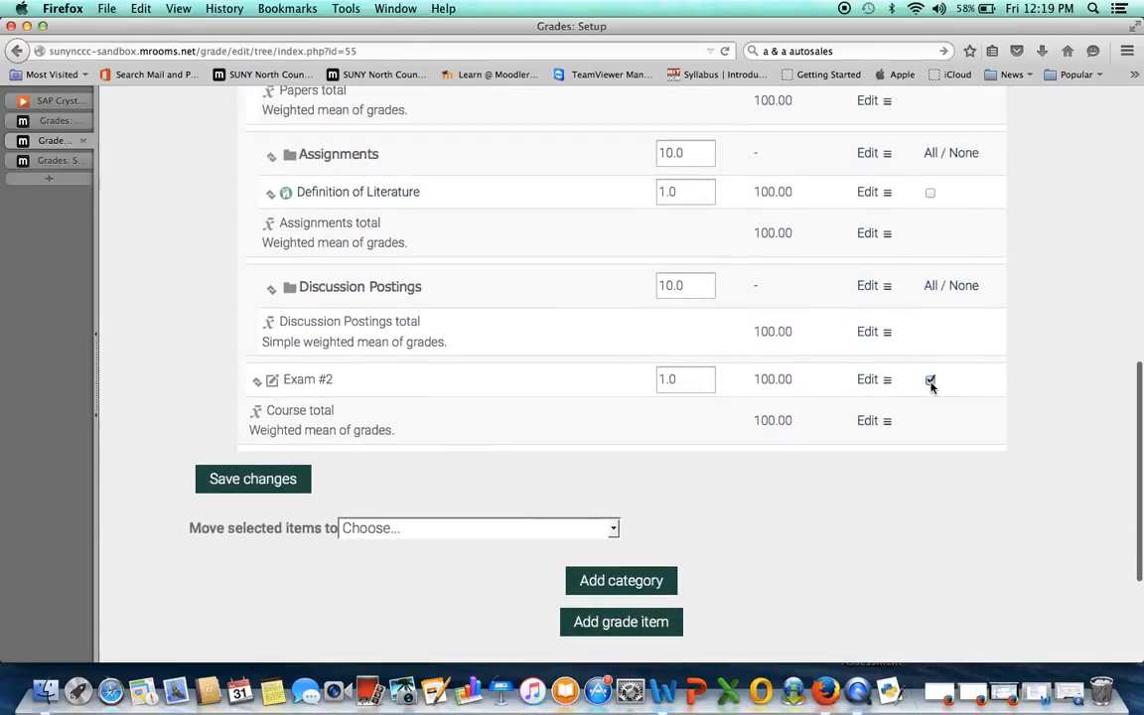
{"action": "left_click", "coordinate": [612, 532]}
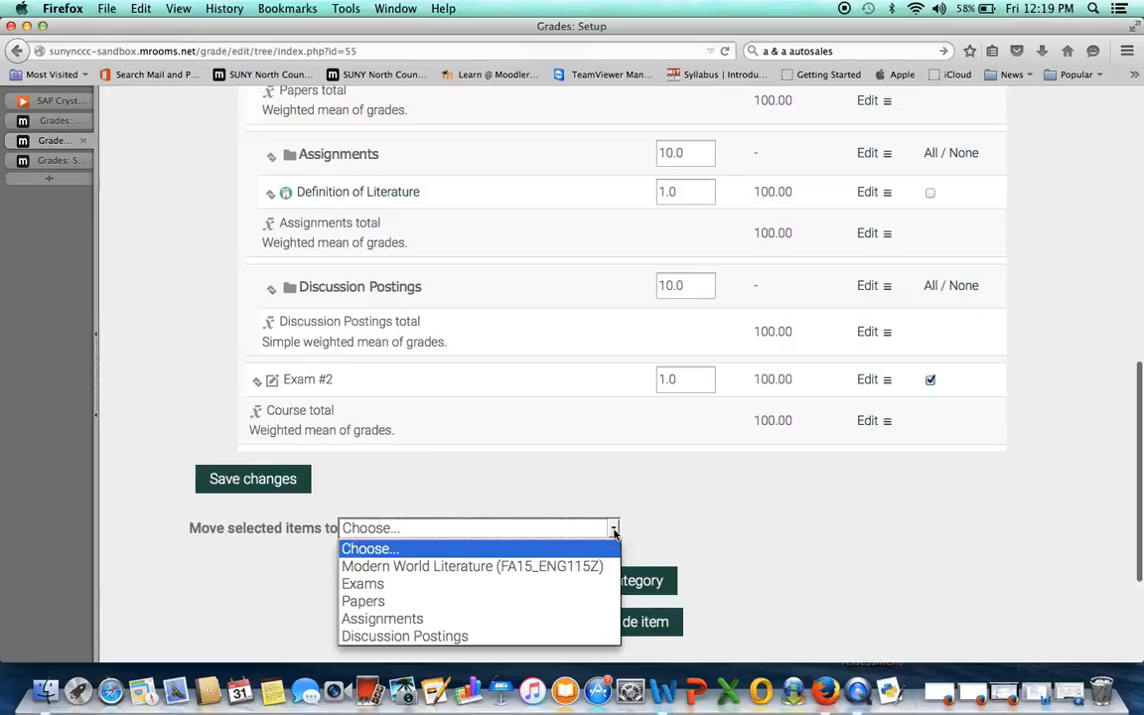
{"action": "left_click", "coordinate": [605, 583]}
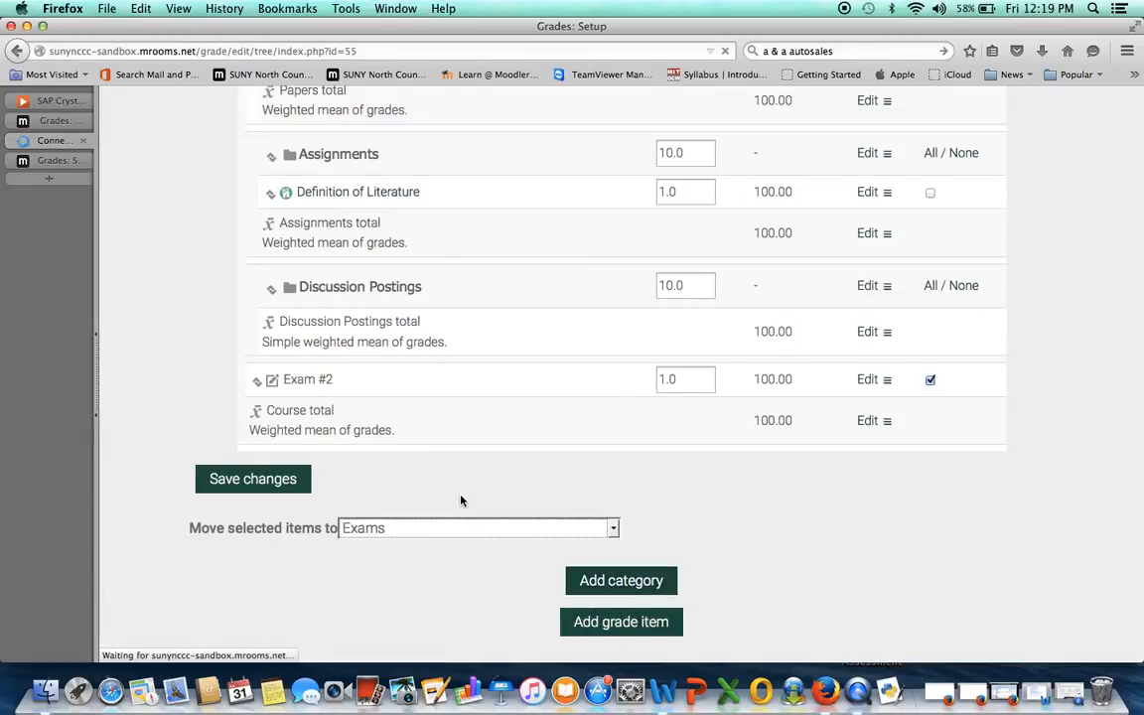
{"action": "scroll", "coordinate": [443, 499], "scroll_direction": "down", "scroll_amount": 5}
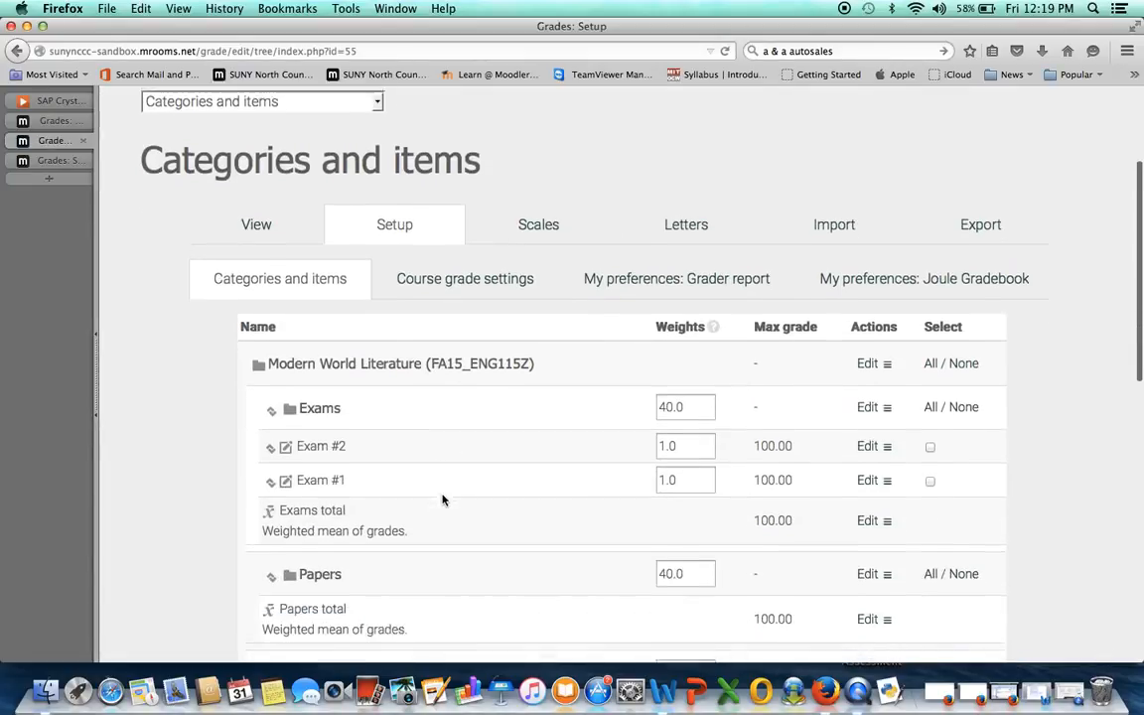
{"action": "scroll", "coordinate": [443, 500], "scroll_direction": "down", "scroll_amount": 2}
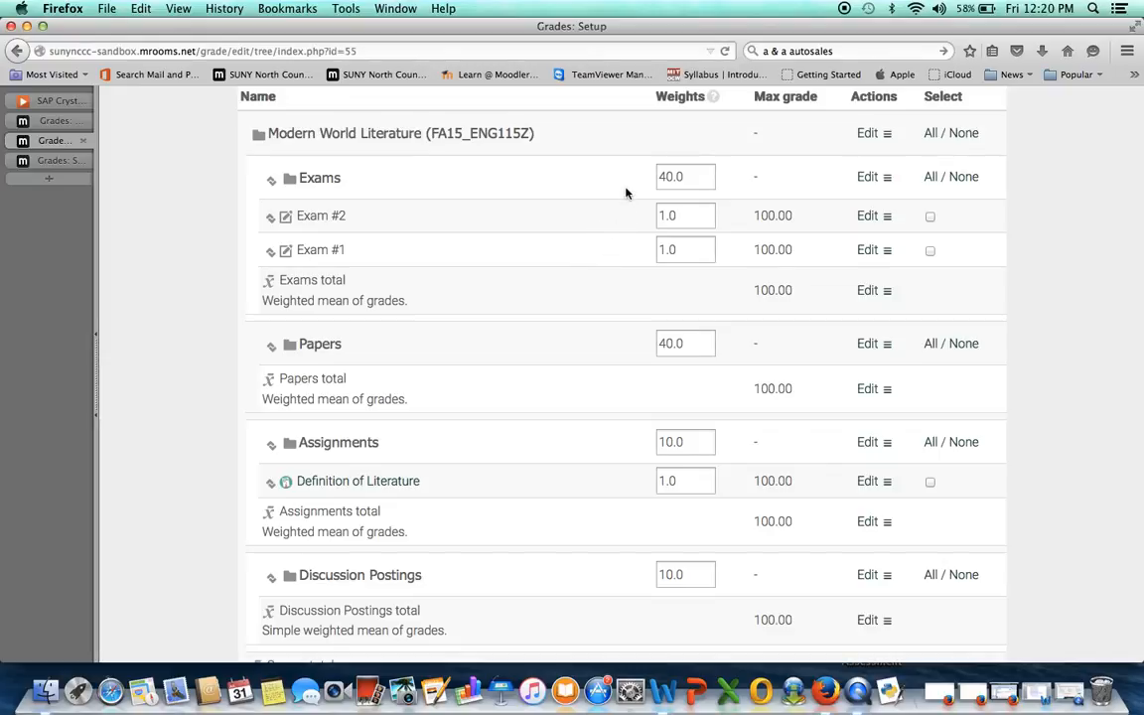
- Start a new grade item and name it Final Exam
{"action": "scroll", "coordinate": [590, 227], "scroll_direction": "down", "scroll_amount": 5}
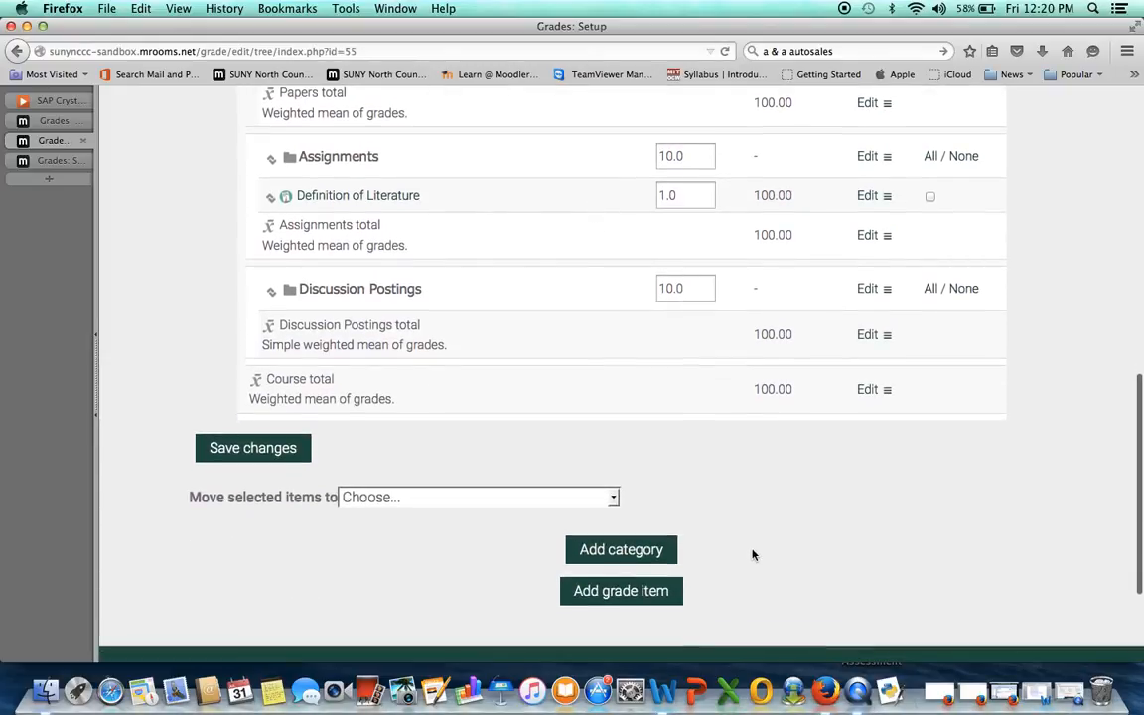
{"action": "left_click", "coordinate": [675, 591]}
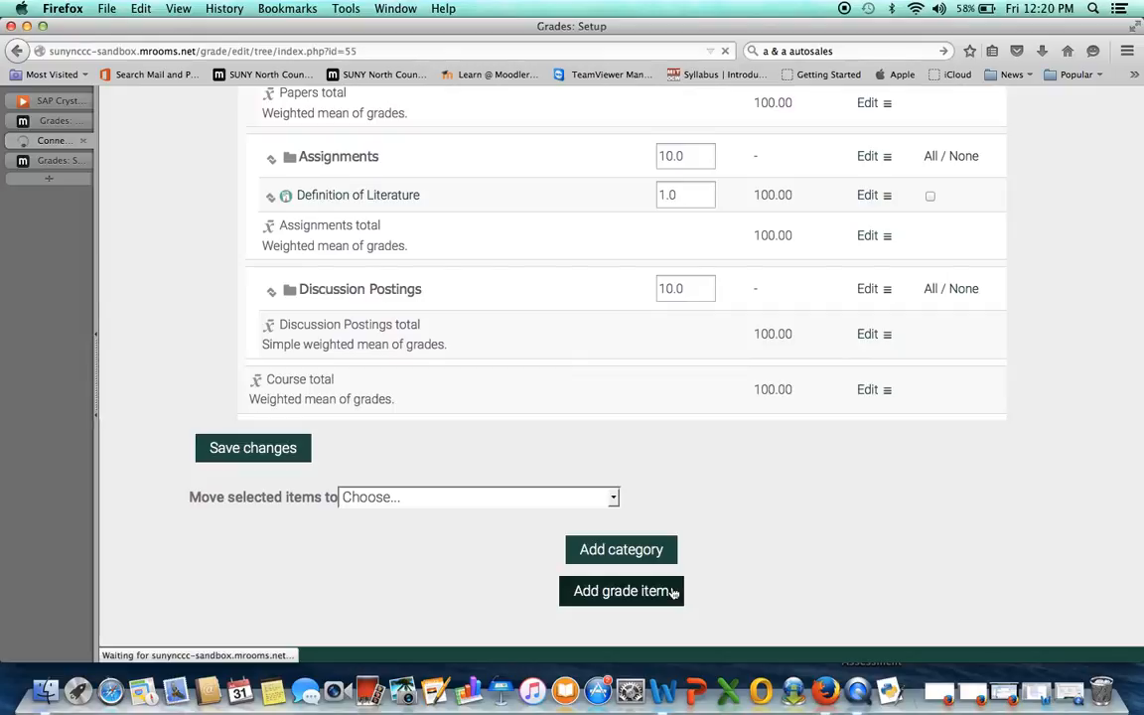
{"action": "left_click", "coordinate": [462, 397]}
{"action": "type", "text": "Fianl"}
{"action": "key", "text": "BackSpace"}
{"action": "key", "text": "BackSpace"}
{"action": "key", "text": "BackSpace"}
{"action": "type", "text": "nal Exam"}
- Assign the Final Exam grade item to the Exams category and save it
{"action": "scroll", "coordinate": [796, 402], "scroll_direction": "down", "scroll_amount": 5}
{"action": "left_click", "coordinate": [585, 581]}
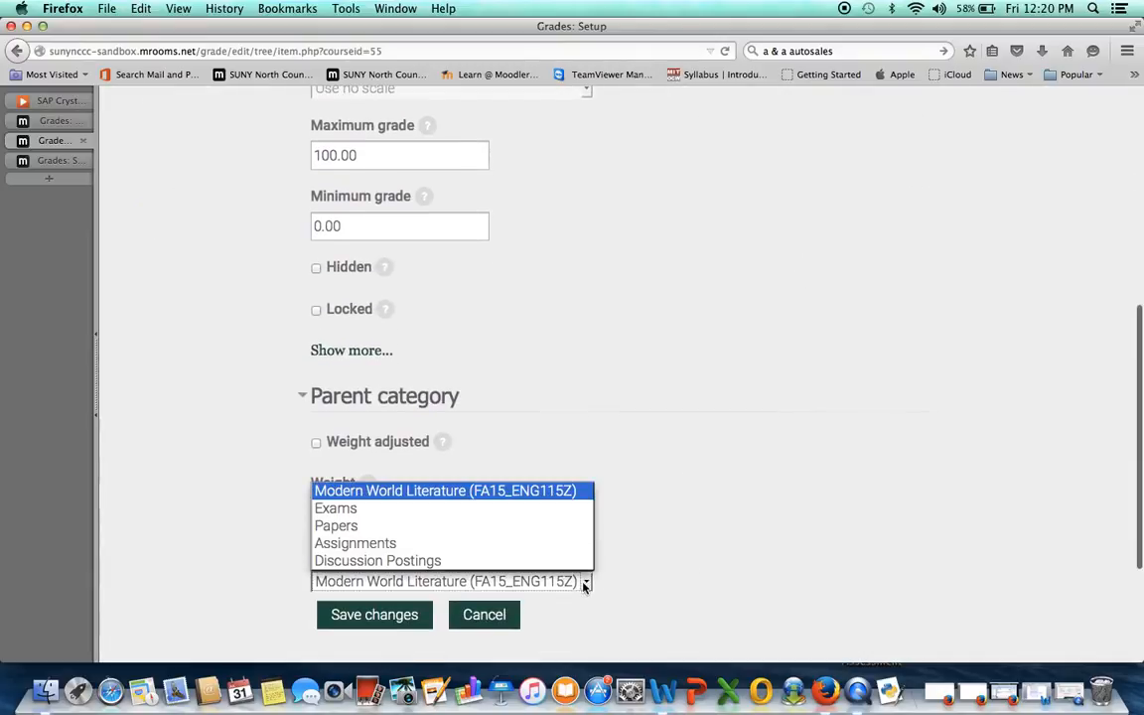
{"action": "left_click", "coordinate": [578, 510]}
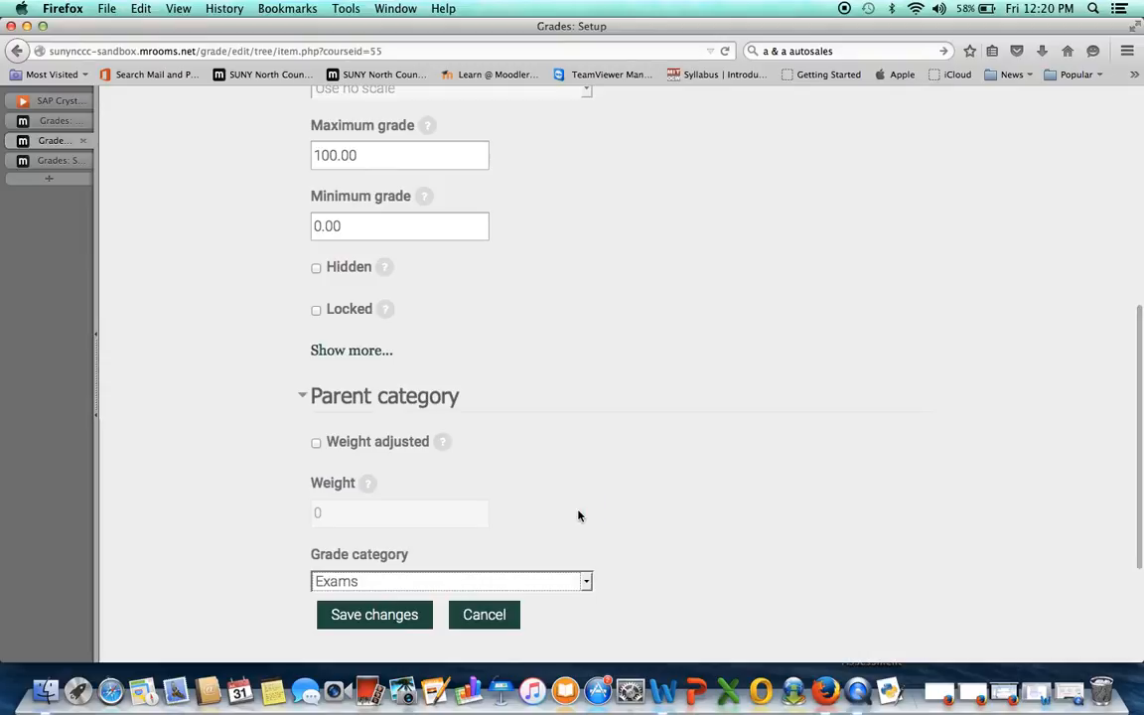
{"action": "left_click", "coordinate": [401, 630]}
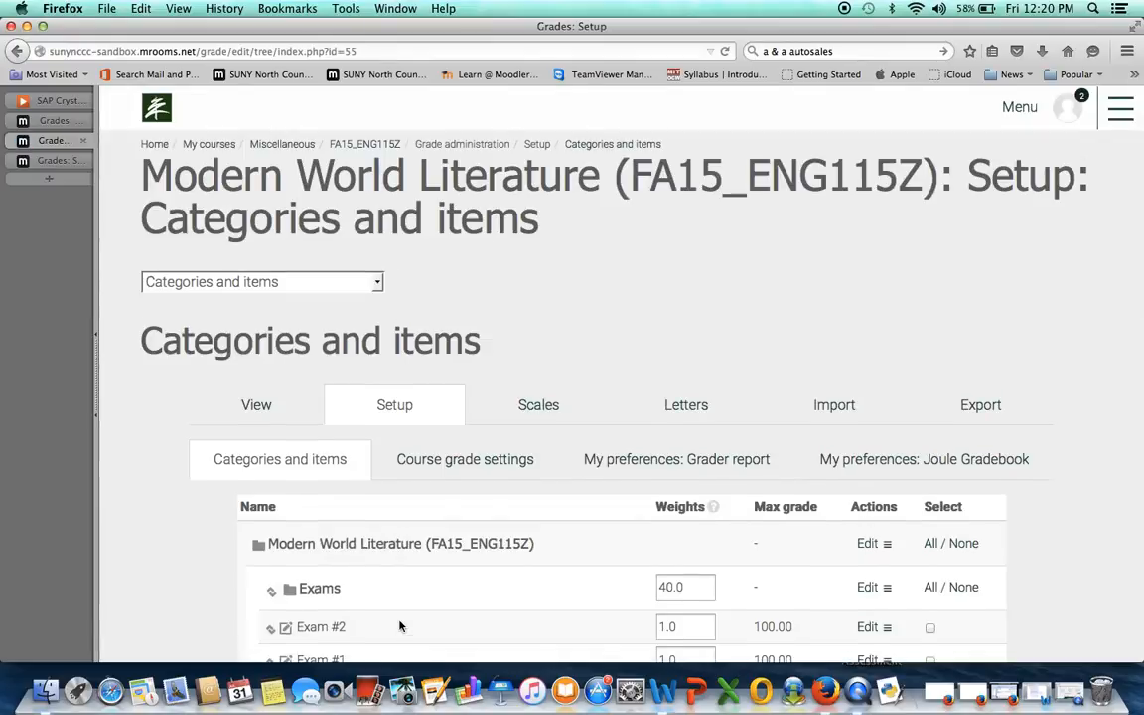
- Set the Final Exam weight to 2 within the Exams category and save the changes
{"action": "scroll", "coordinate": [401, 623], "scroll_direction": "down", "scroll_amount": 5}
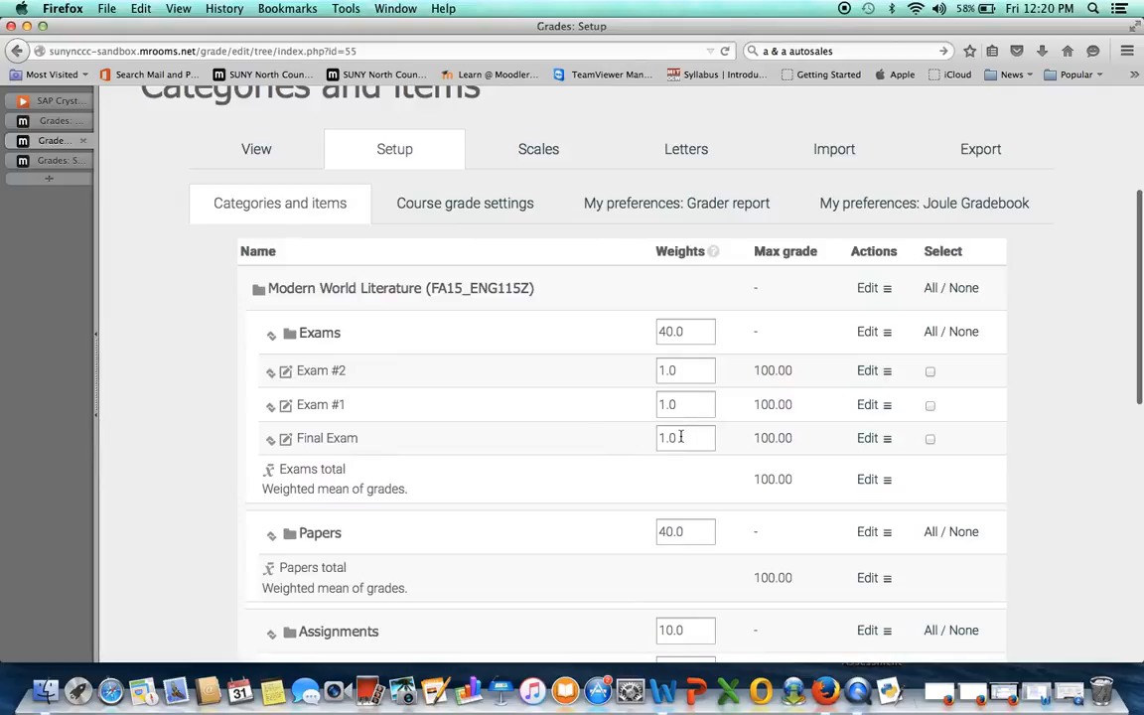
{"action": "left_click_drag", "start_coordinate": [681, 437], "coordinate": [640, 438]}
{"action": "type", "text": "20"}
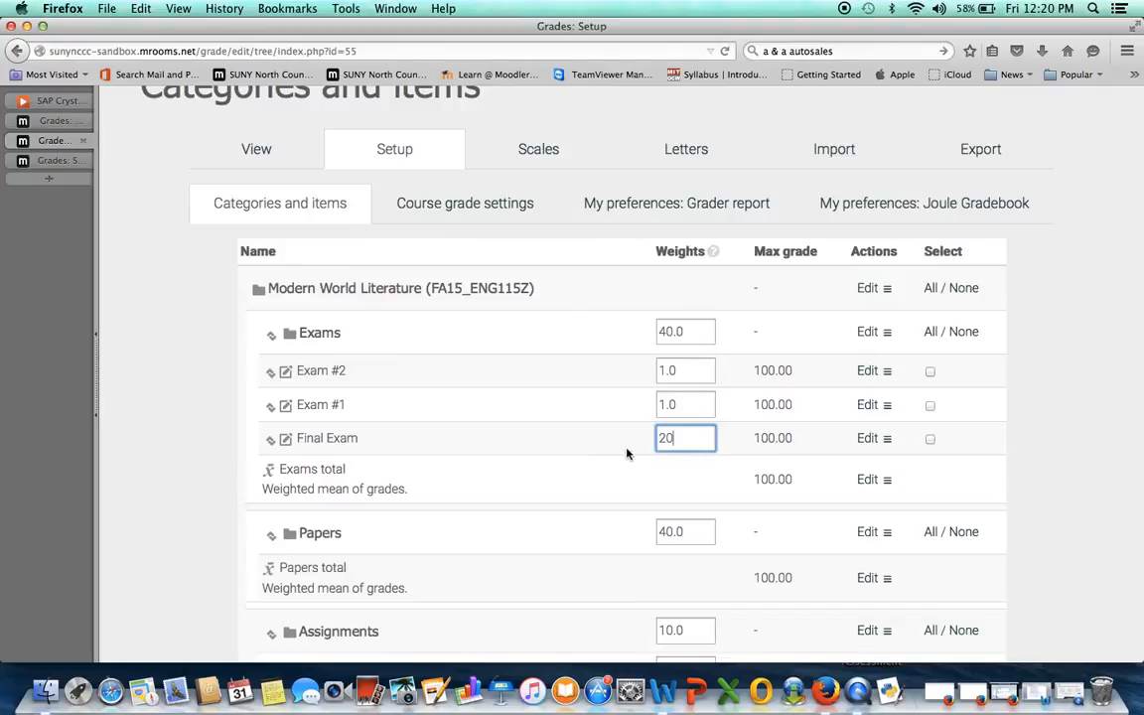
{"action": "key", "text": "BackSpace"}
{"action": "left_click", "coordinate": [656, 476]}
{"action": "scroll", "coordinate": [572, 444], "scroll_direction": "down", "scroll_amount": 5}
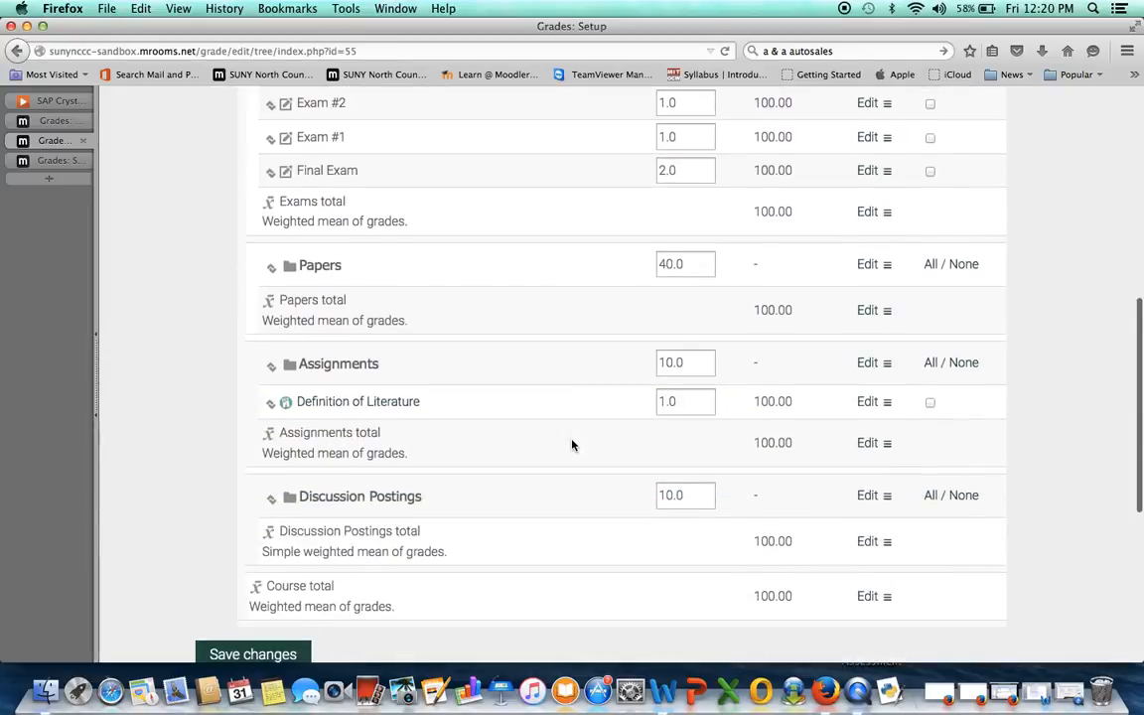
{"action": "left_click", "coordinate": [296, 534]}
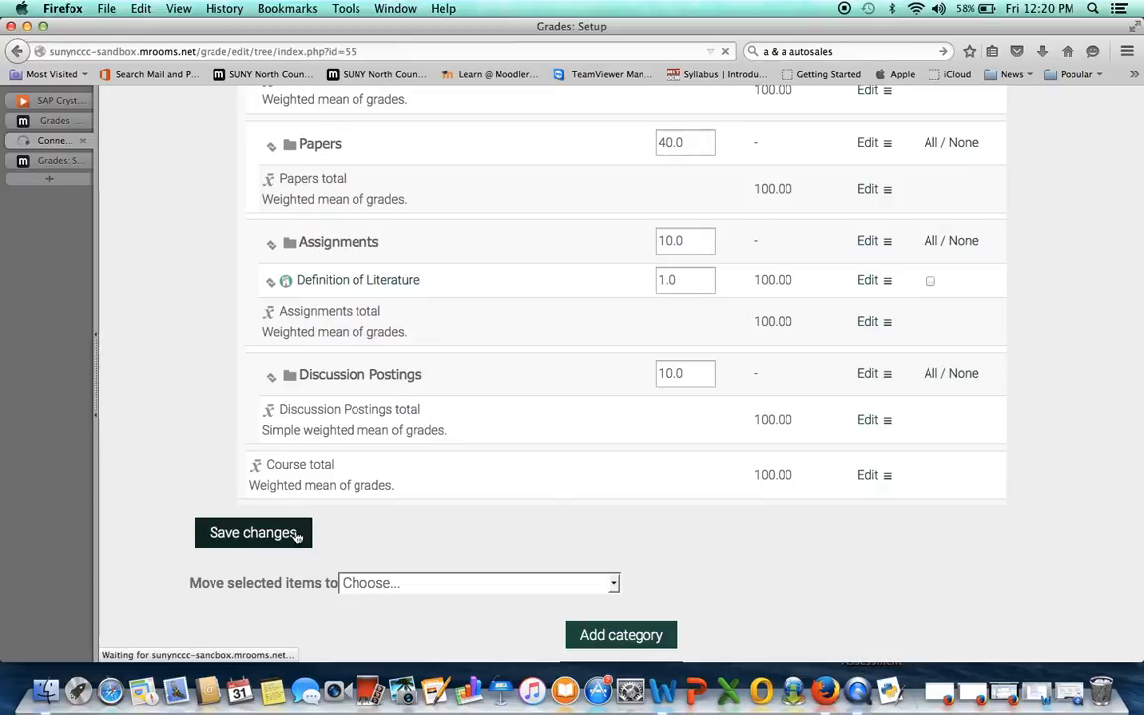
- Set the weights in the Exams category to 10 for Exam #2, 10 for Exam #1 and 20 for Final Exam
{"action": "scroll", "coordinate": [584, 372], "scroll_direction": "down", "scroll_amount": 3}
{"action": "scroll", "coordinate": [584, 373], "scroll_direction": "down", "scroll_amount": 1}
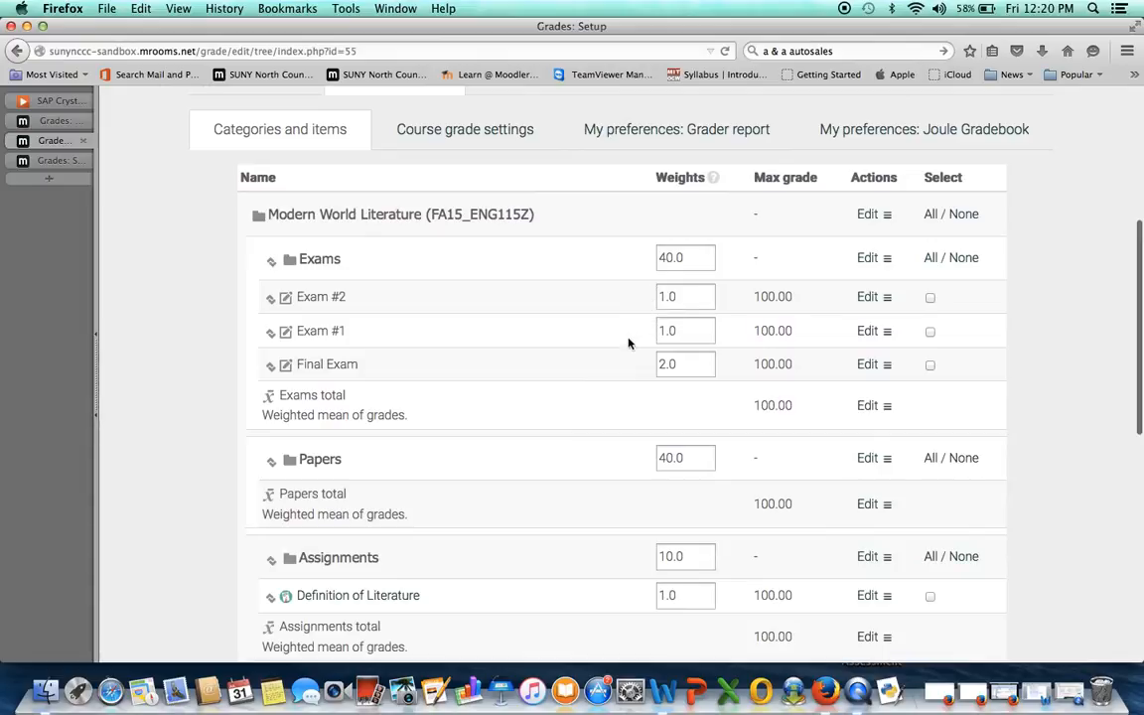
{"action": "double_click", "coordinate": [670, 296]}
{"action": "type", "text": "10"}
{"action": "double_click", "coordinate": [683, 331]}
{"action": "type", "text": "10"}
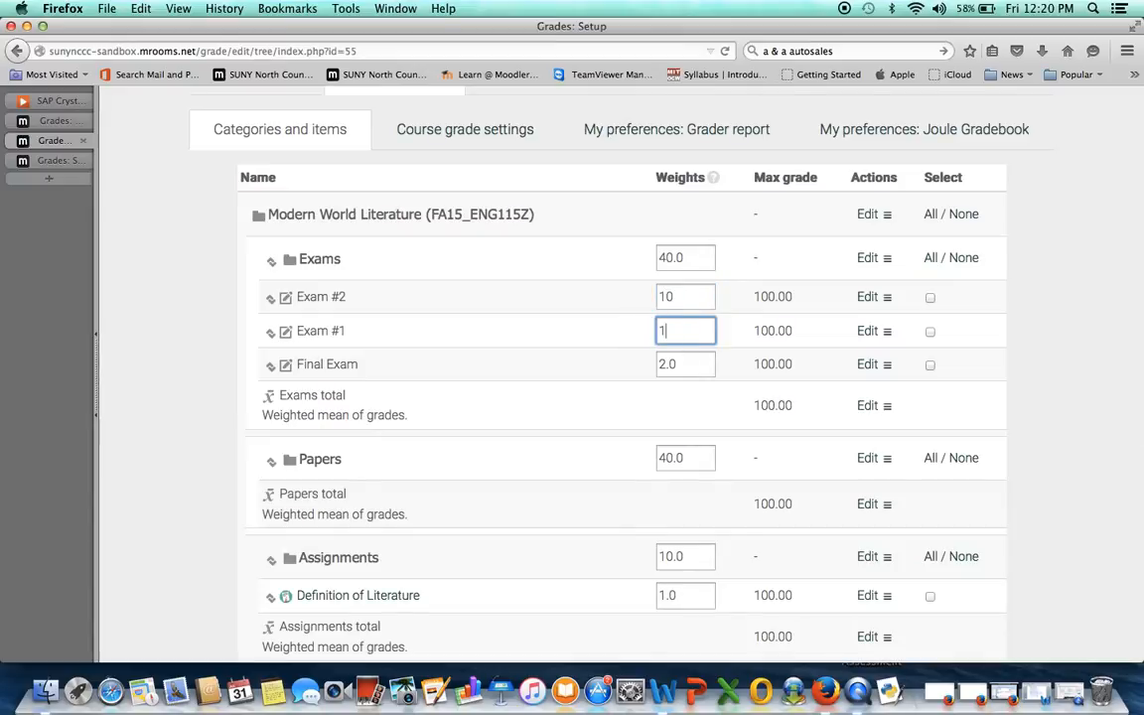
{"action": "double_click", "coordinate": [679, 366]}
{"action": "type", "text": "20"}
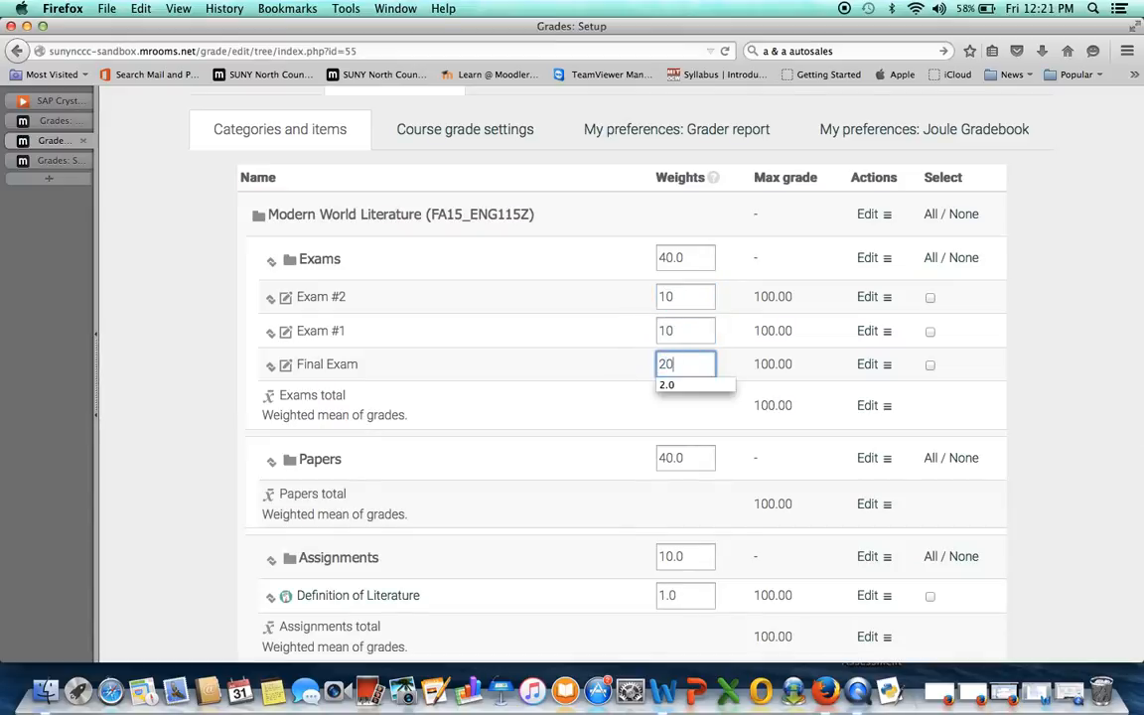
{"action": "left_click", "coordinate": [531, 378]}
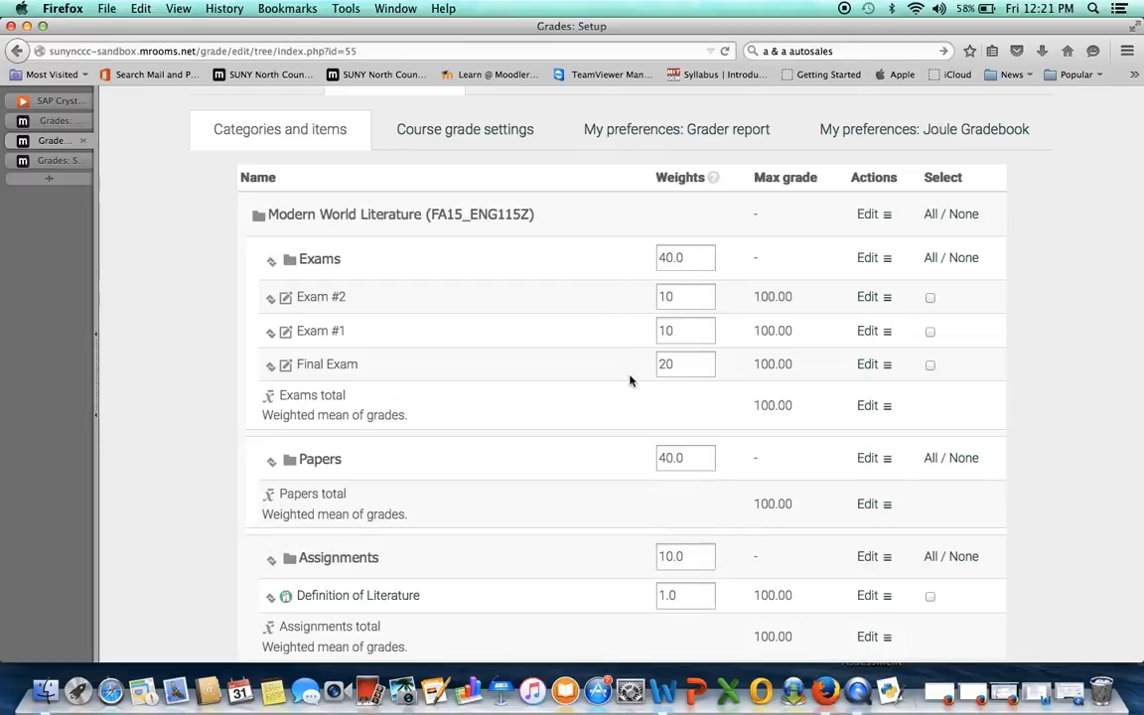
- Stay on the Categories and items page and save the edited exam weights
{"action": "scroll", "coordinate": [630, 381], "scroll_direction": "down", "scroll_amount": 5}
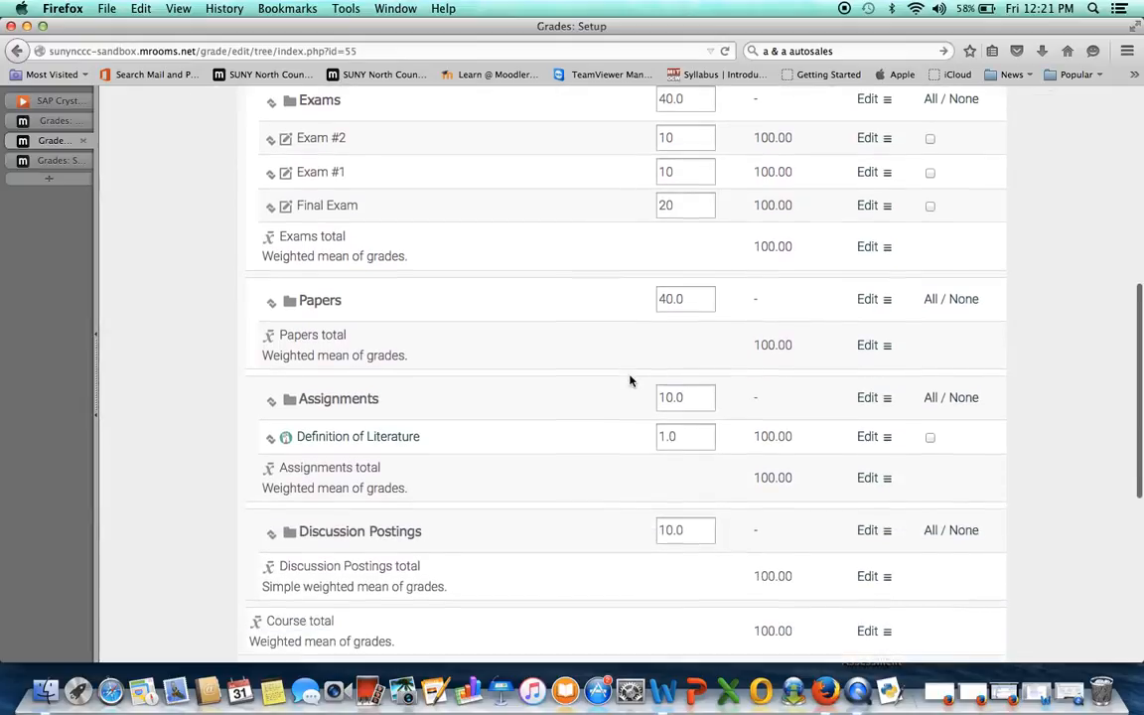
{"action": "scroll", "coordinate": [629, 381], "scroll_direction": "down", "scroll_amount": 4}
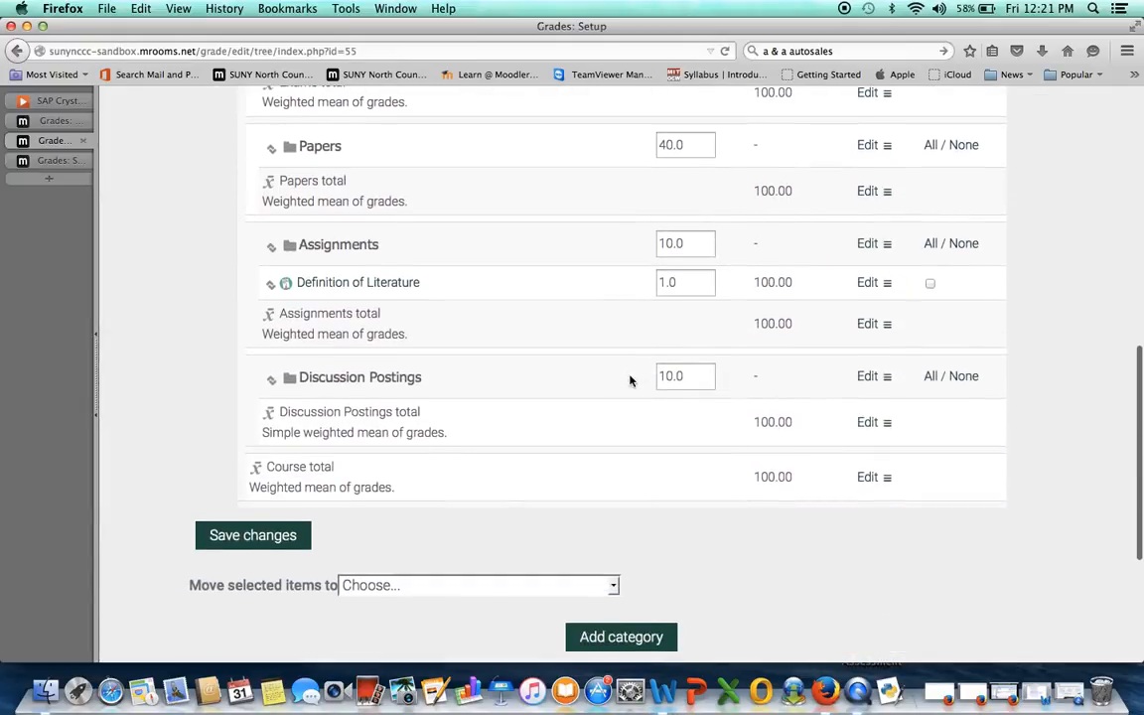
{"action": "left_click", "coordinate": [645, 587]}
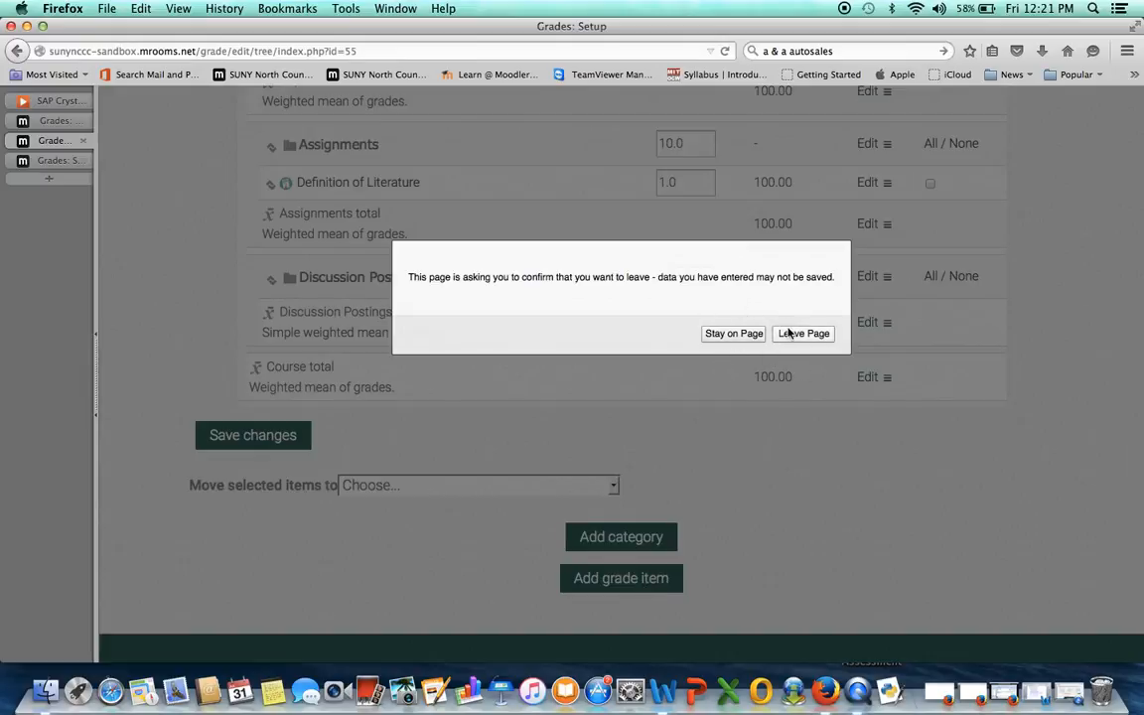
{"action": "left_click", "coordinate": [723, 335]}
{"action": "left_click", "coordinate": [289, 435]}
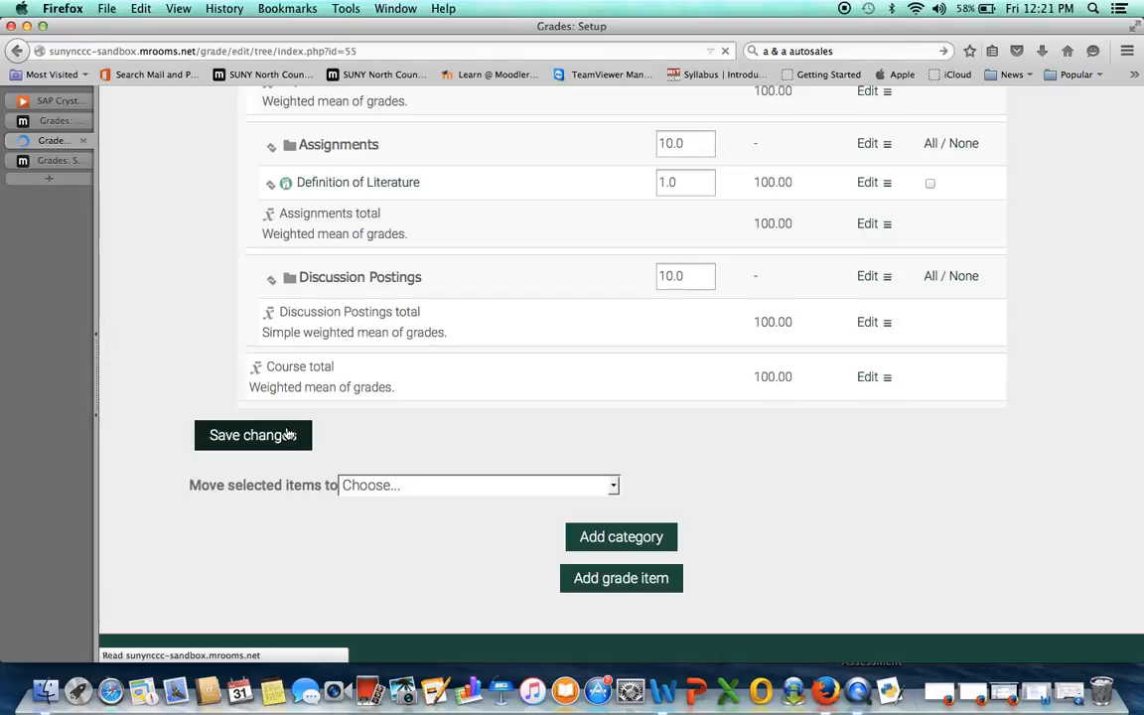
- Start a new grade item and name it Paper #1
{"action": "scroll", "coordinate": [287, 431], "scroll_direction": "down", "scroll_amount": 10}
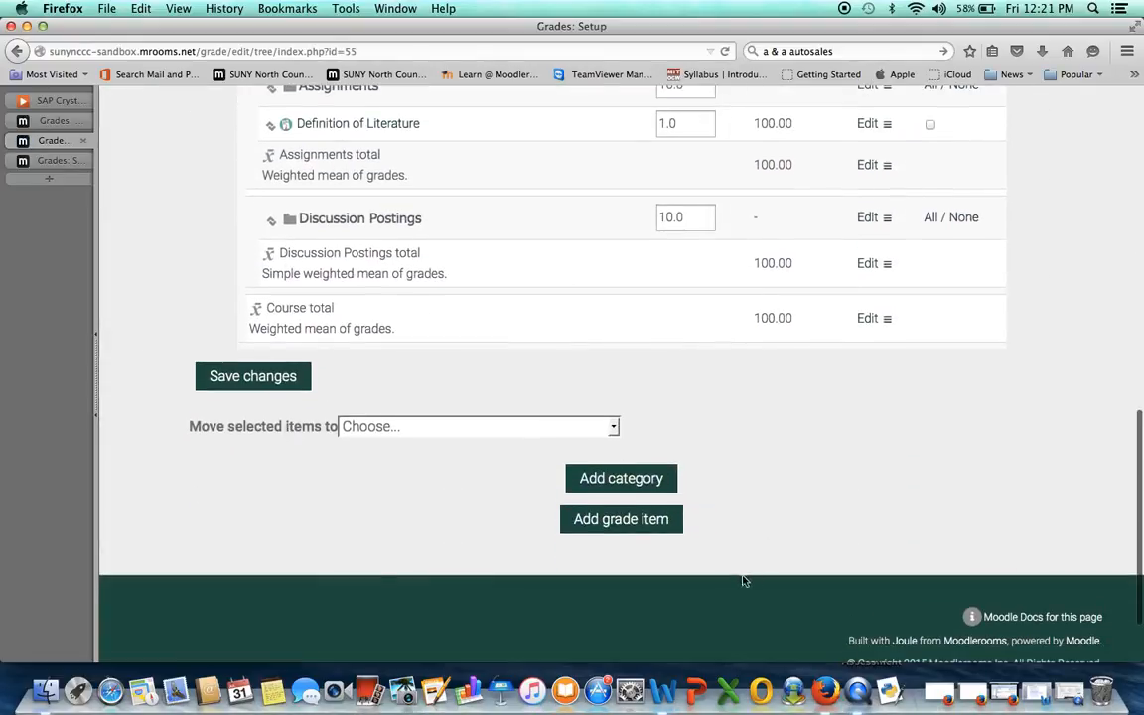
{"action": "left_click", "coordinate": [628, 520]}
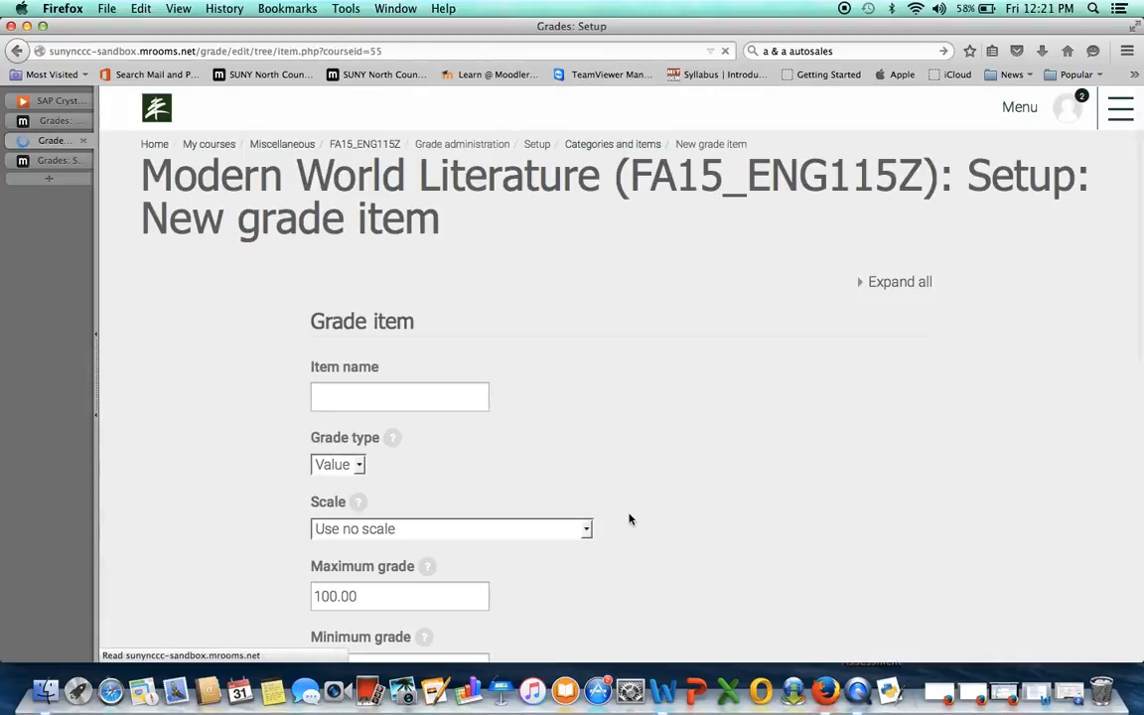
{"action": "scroll", "coordinate": [628, 518], "scroll_direction": "down", "scroll_amount": 4}
{"action": "left_click", "coordinate": [418, 206]}
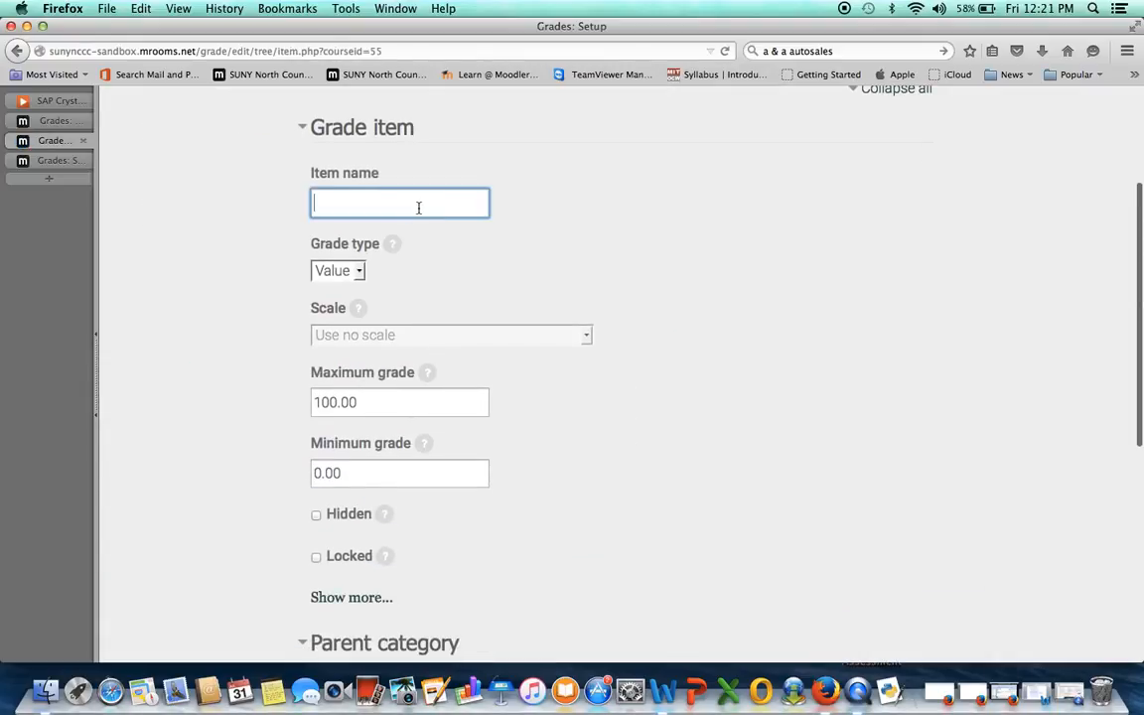
{"action": "type", "text": "Paper #1"}
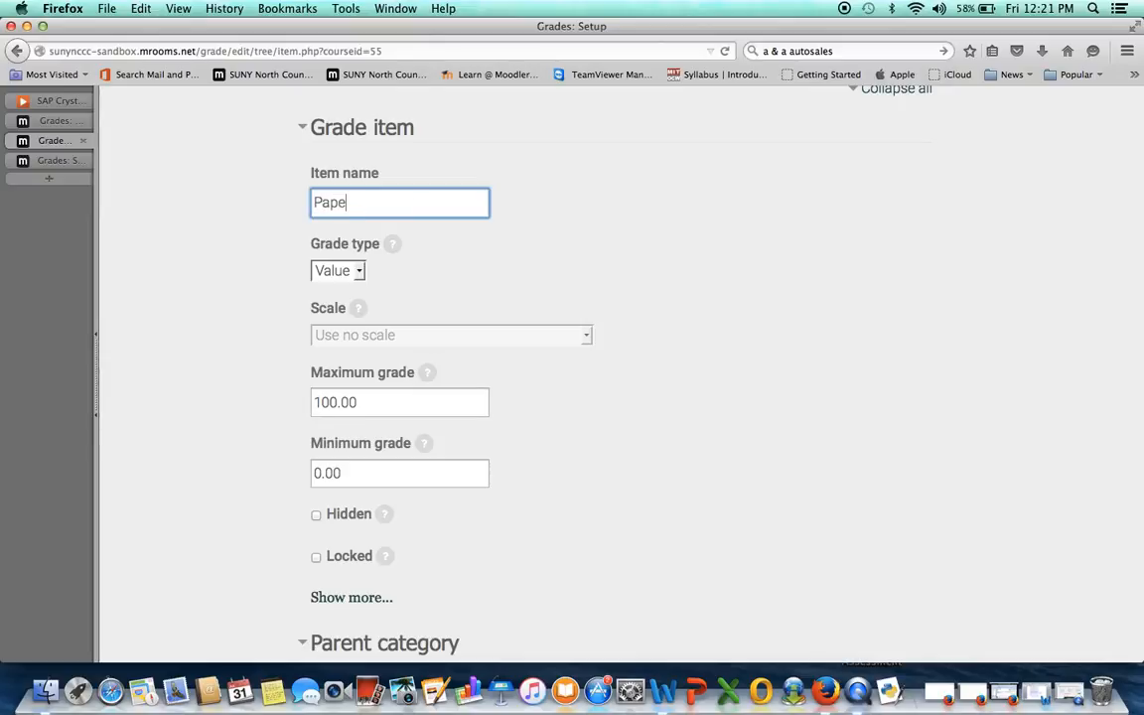
{"action": "left_click", "coordinate": [819, 298]}
- Assign the Paper #1 grade item to the Papers category and save it
{"action": "scroll", "coordinate": [837, 308], "scroll_direction": "down", "scroll_amount": 2}
{"action": "scroll", "coordinate": [837, 309], "scroll_direction": "down", "scroll_amount": 5}
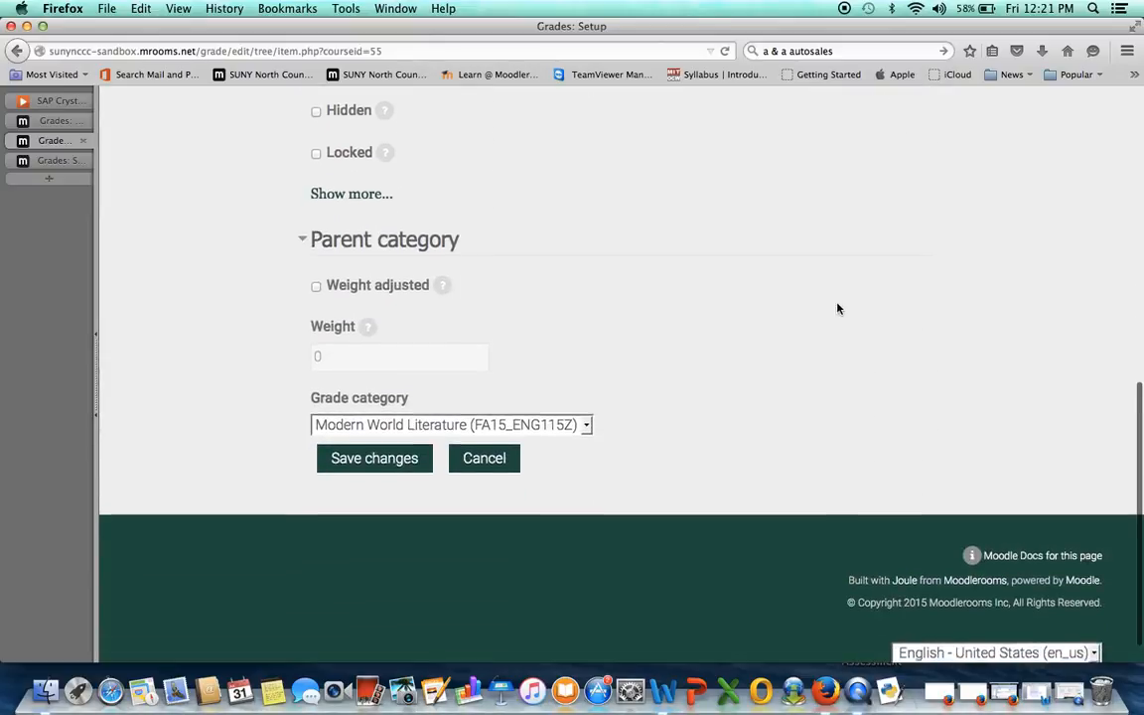
{"action": "left_click", "coordinate": [586, 422]}
{"action": "left_click", "coordinate": [561, 478]}
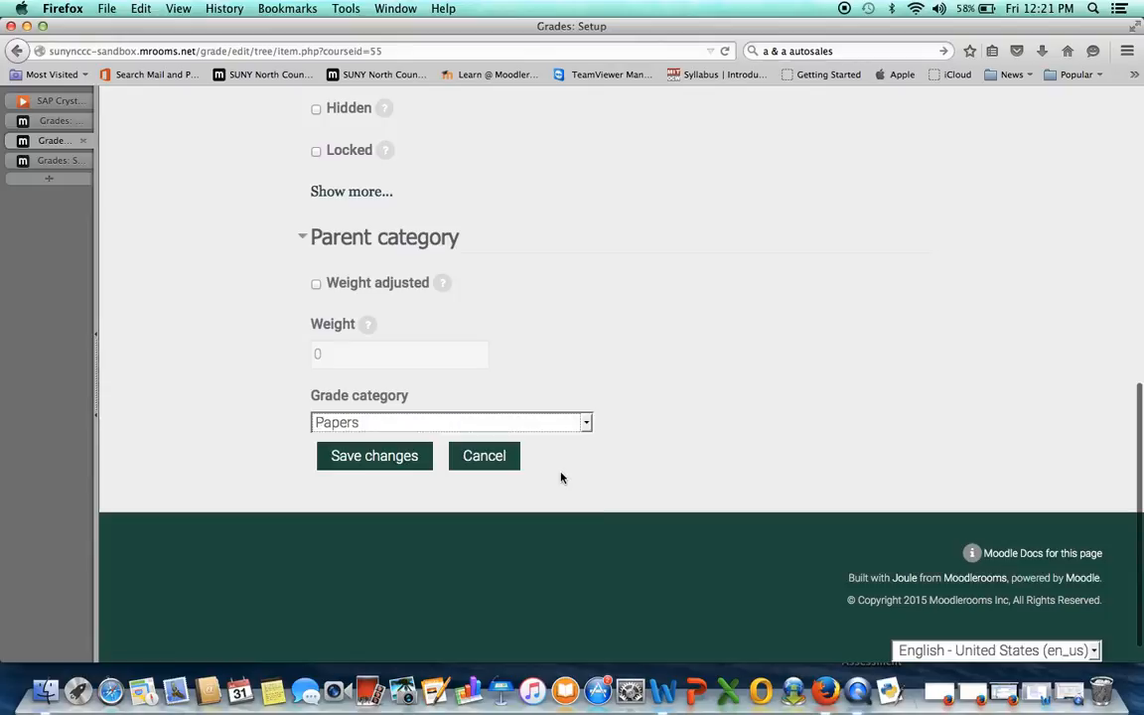
{"action": "left_click", "coordinate": [375, 463]}
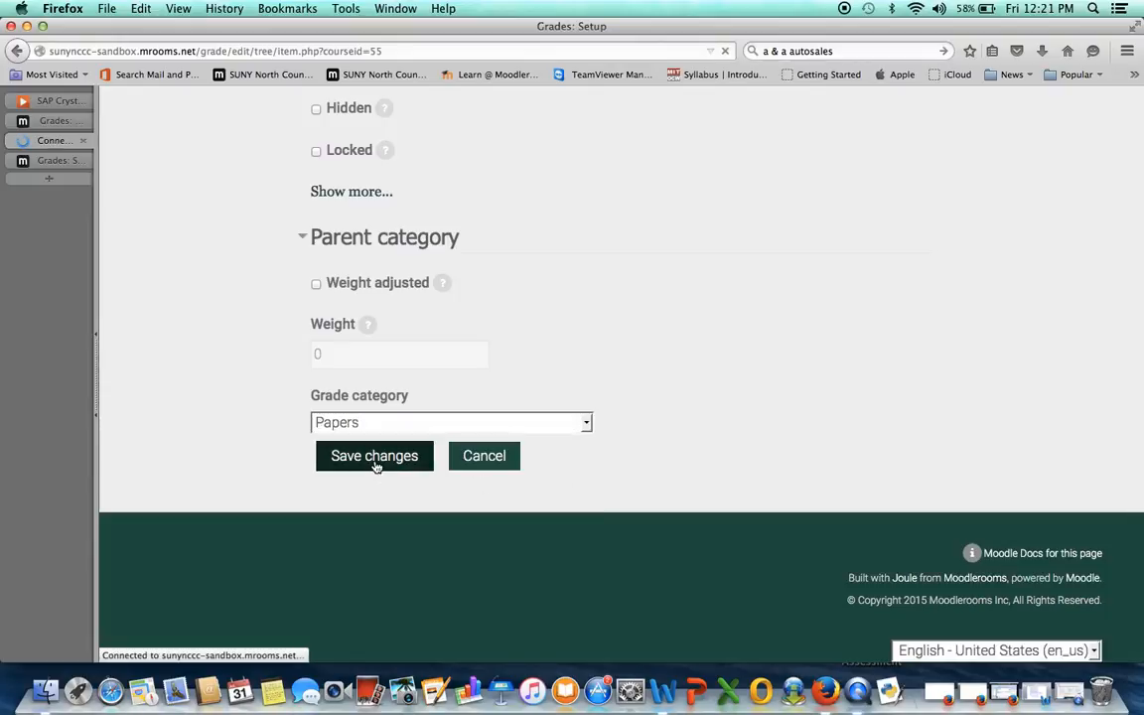
- Start a new grade item and name it Paper #2
{"action": "scroll", "coordinate": [376, 467], "scroll_direction": "down", "scroll_amount": 7}
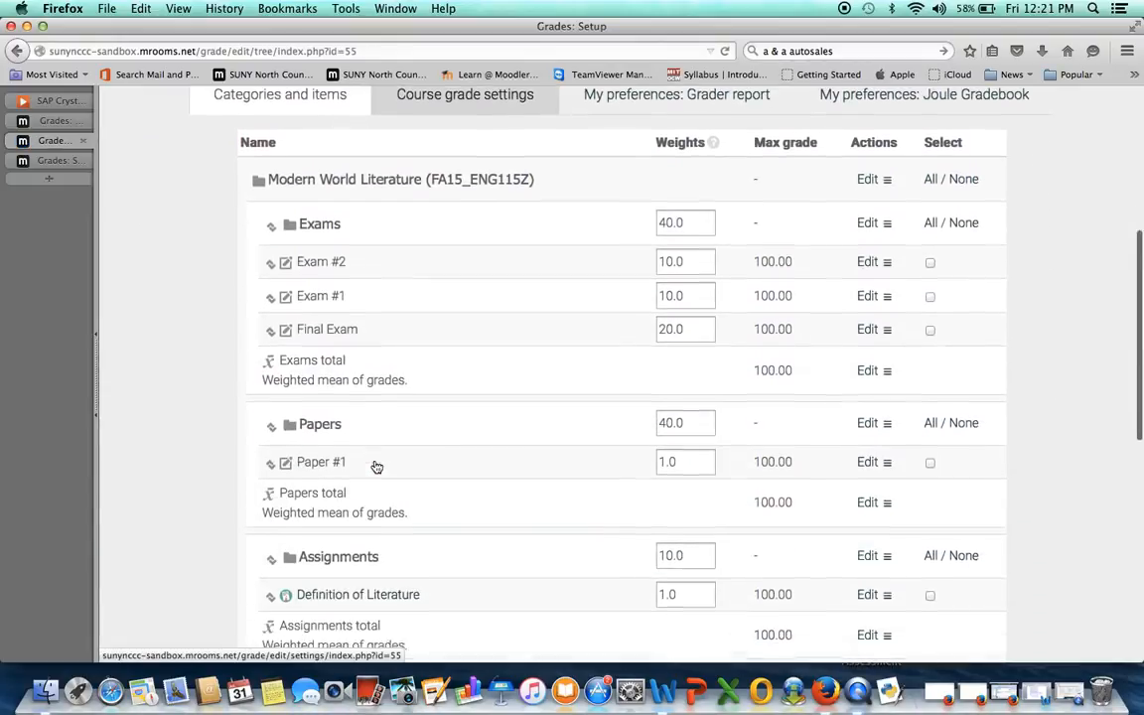
{"action": "scroll", "coordinate": [377, 465], "scroll_direction": "down", "scroll_amount": 2}
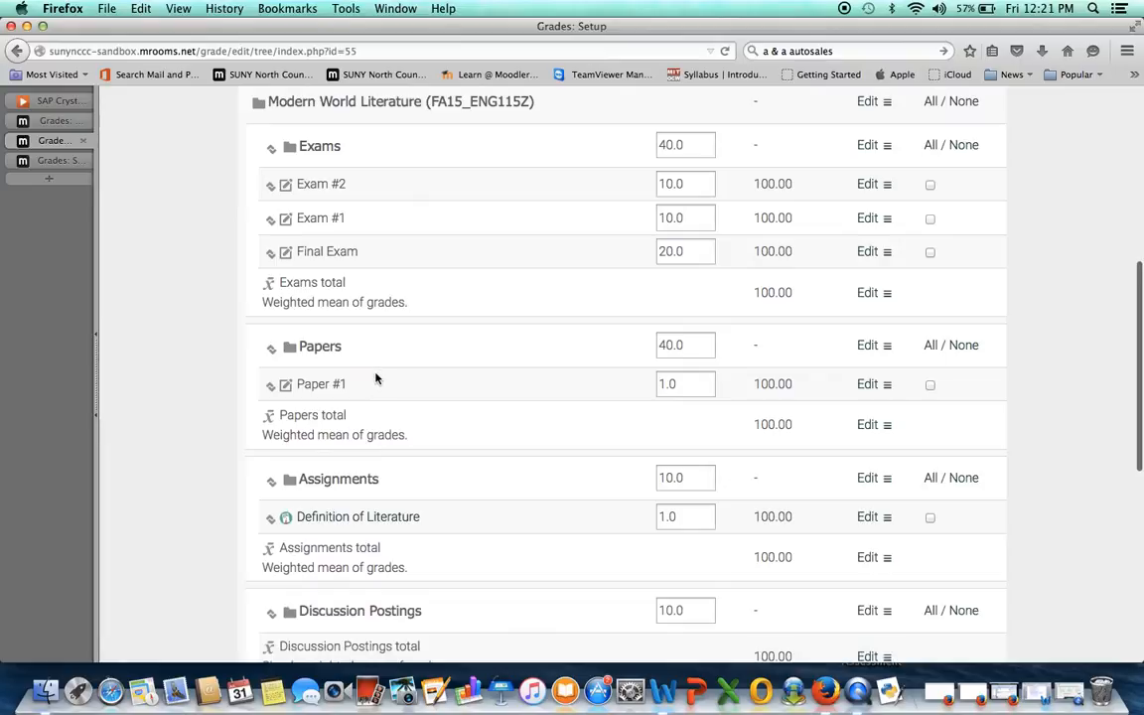
{"action": "scroll", "coordinate": [547, 502], "scroll_direction": "down", "scroll_amount": 7}
{"action": "left_click", "coordinate": [580, 575]}
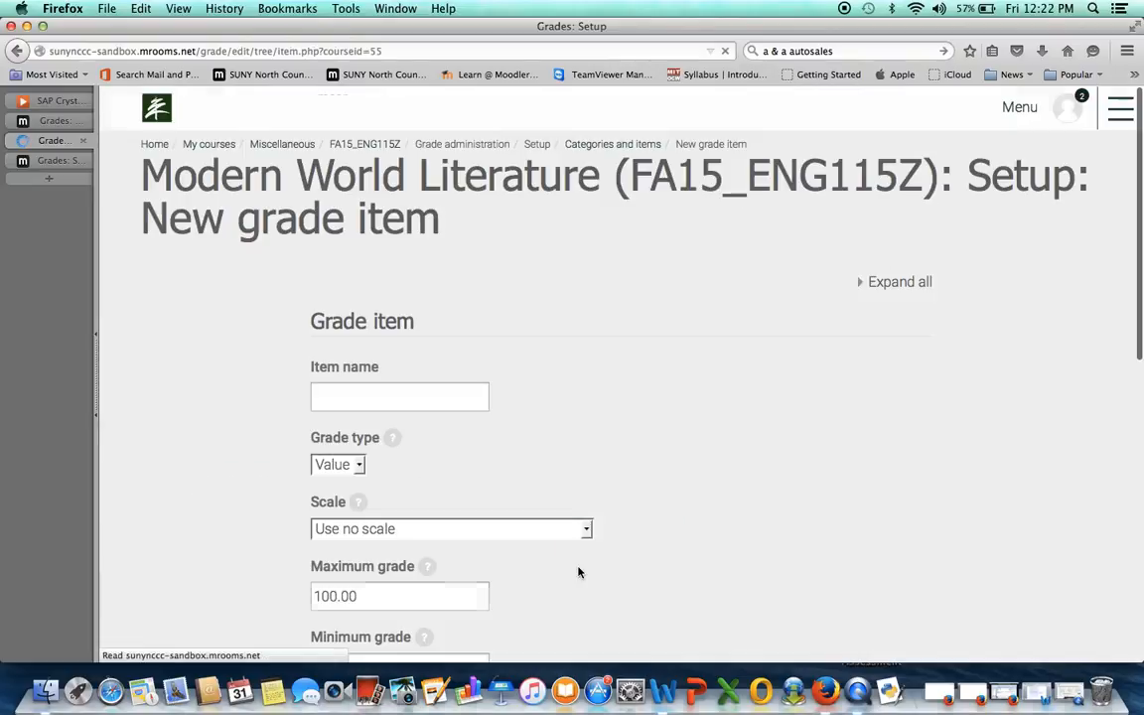
{"action": "scroll", "coordinate": [577, 569], "scroll_direction": "down", "scroll_amount": 4}
{"action": "left_click", "coordinate": [454, 211]}
{"action": "type", "text": "Paper #2"}
- Assign the Paper #2 grade item to the Papers category and save it
{"action": "scroll", "coordinate": [715, 349], "scroll_direction": "down", "scroll_amount": 5}
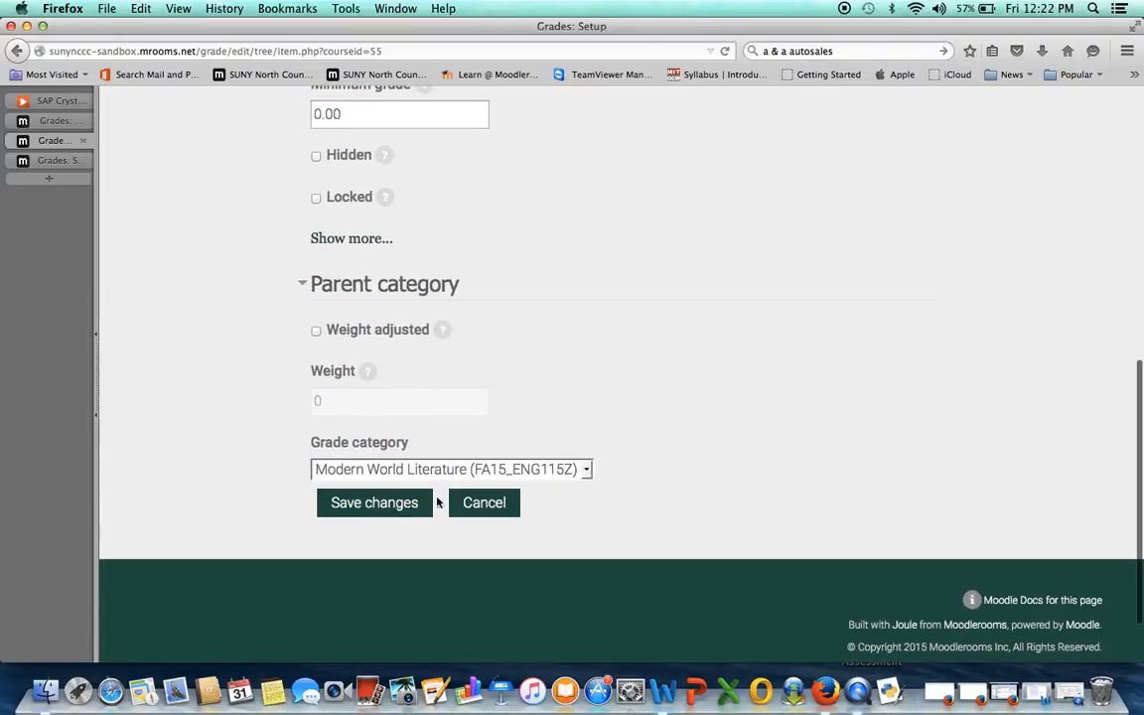
{"action": "left_click", "coordinate": [582, 470]}
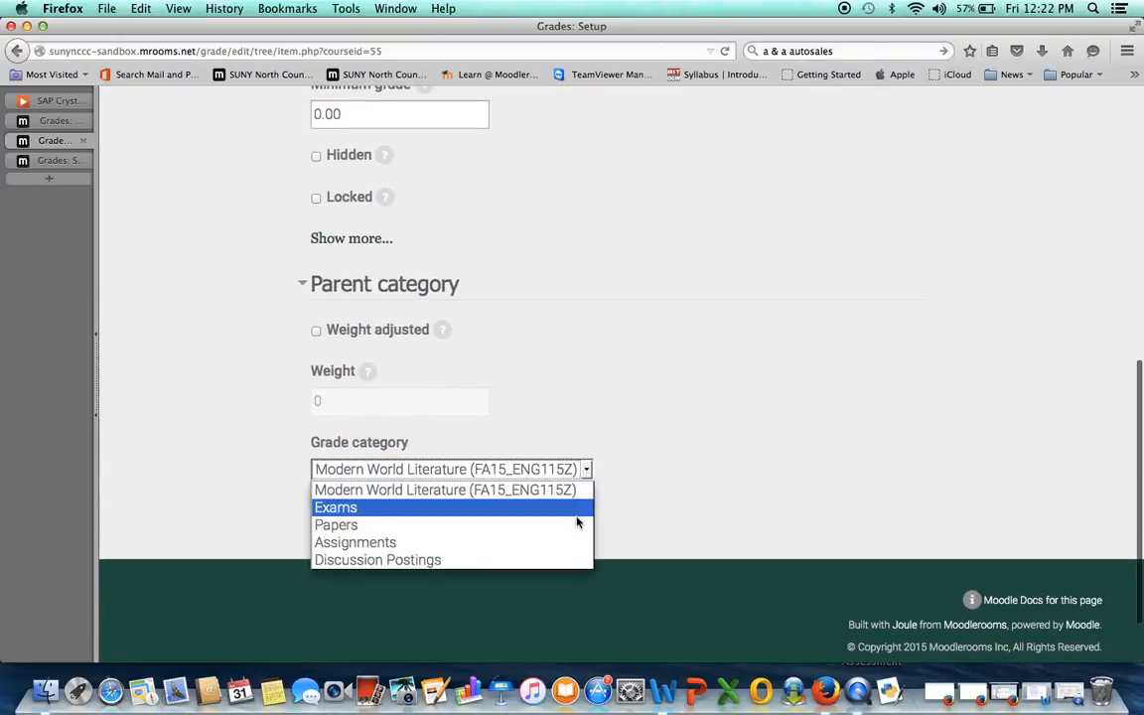
{"action": "left_click", "coordinate": [539, 528]}
{"action": "left_click", "coordinate": [411, 515]}
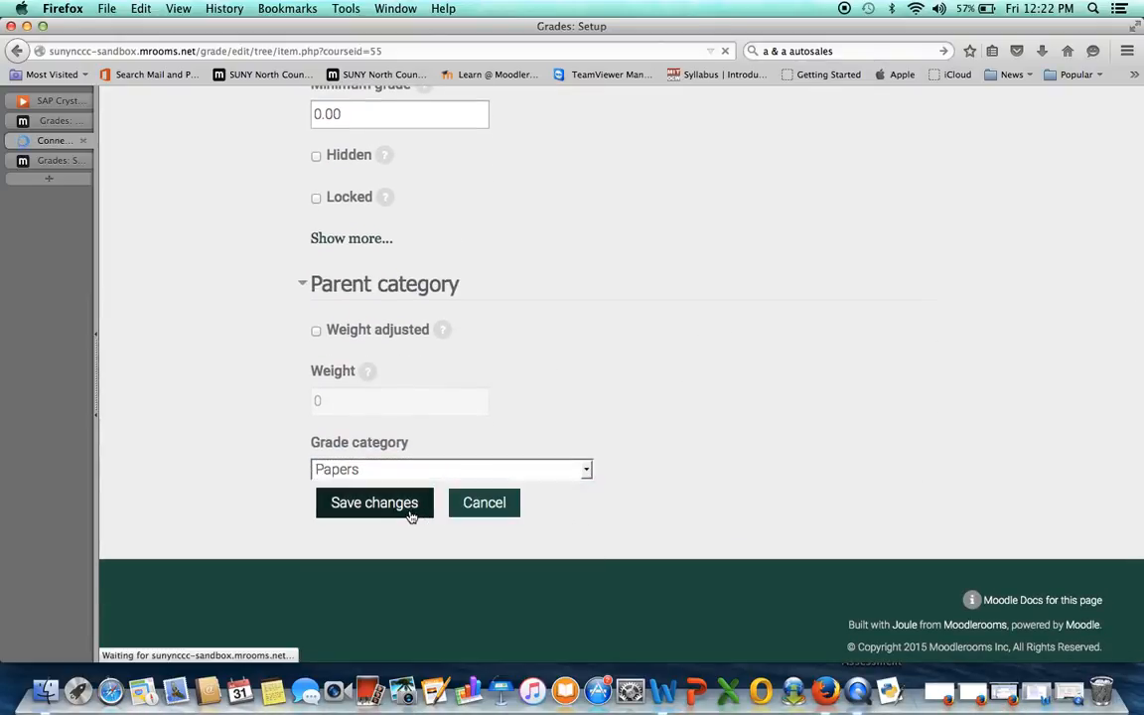
- Set the weight of Paper #2 in the Papers category to 1.5 and save the changes
{"action": "scroll", "coordinate": [410, 515], "scroll_direction": "down", "scroll_amount": 10}
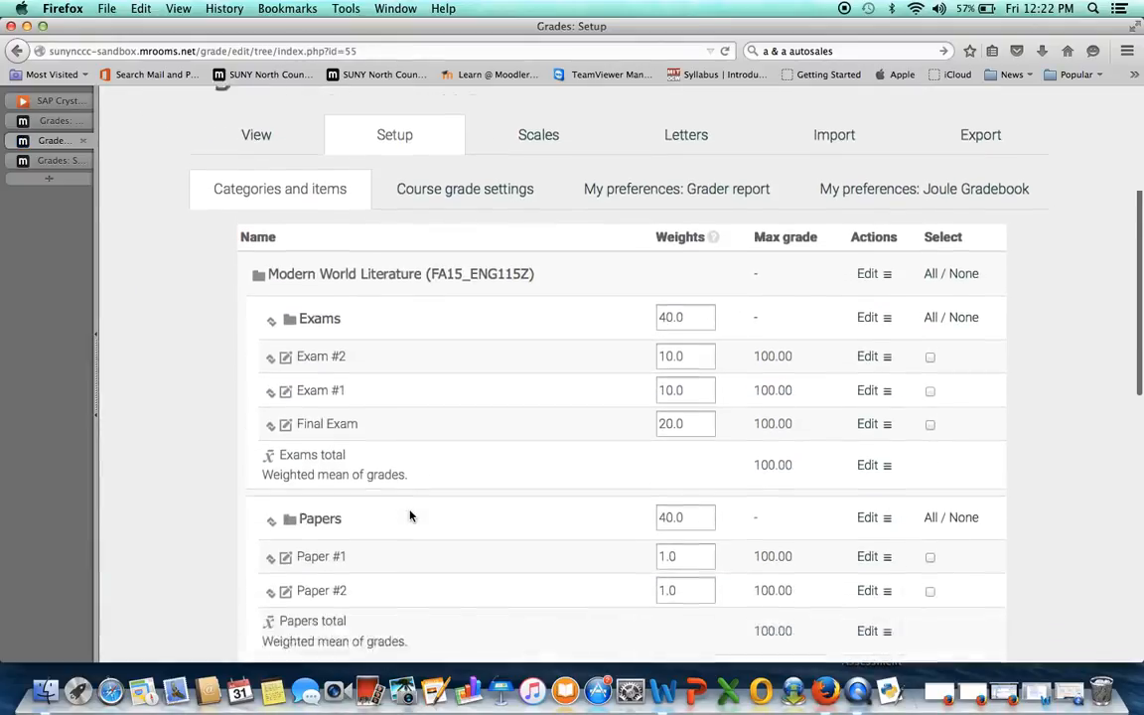
{"action": "left_click_drag", "start_coordinate": [683, 393], "coordinate": [645, 392]}
{"action": "type", "text": "1.5"}
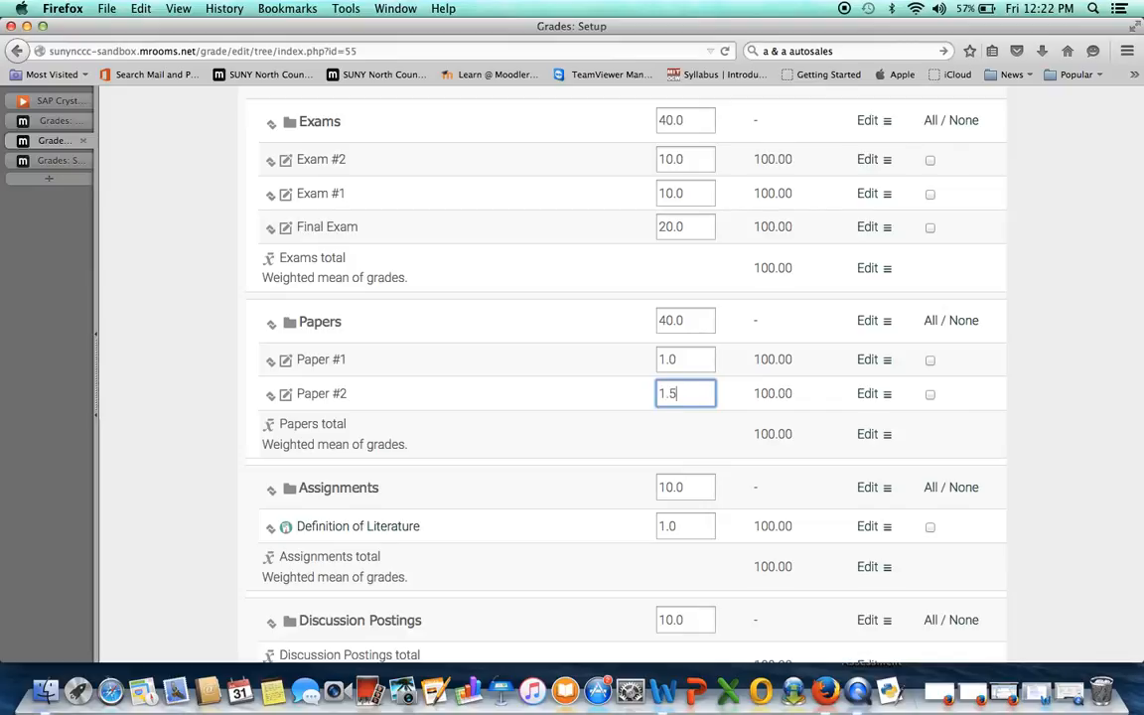
{"action": "scroll", "coordinate": [608, 434], "scroll_direction": "down", "scroll_amount": 5}
{"action": "left_click", "coordinate": [283, 514]}
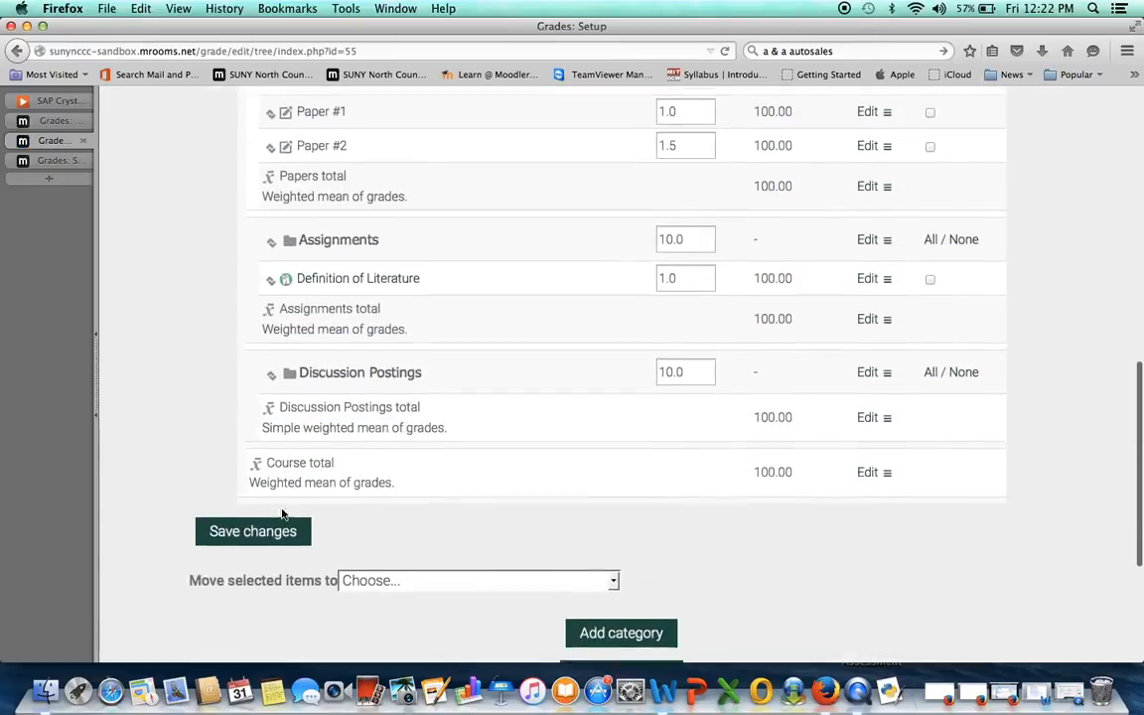
- Start a new grade item and name it Paper #3
{"action": "scroll", "coordinate": [283, 513], "scroll_direction": "down", "scroll_amount": 2}
{"action": "left_click", "coordinate": [601, 582]}
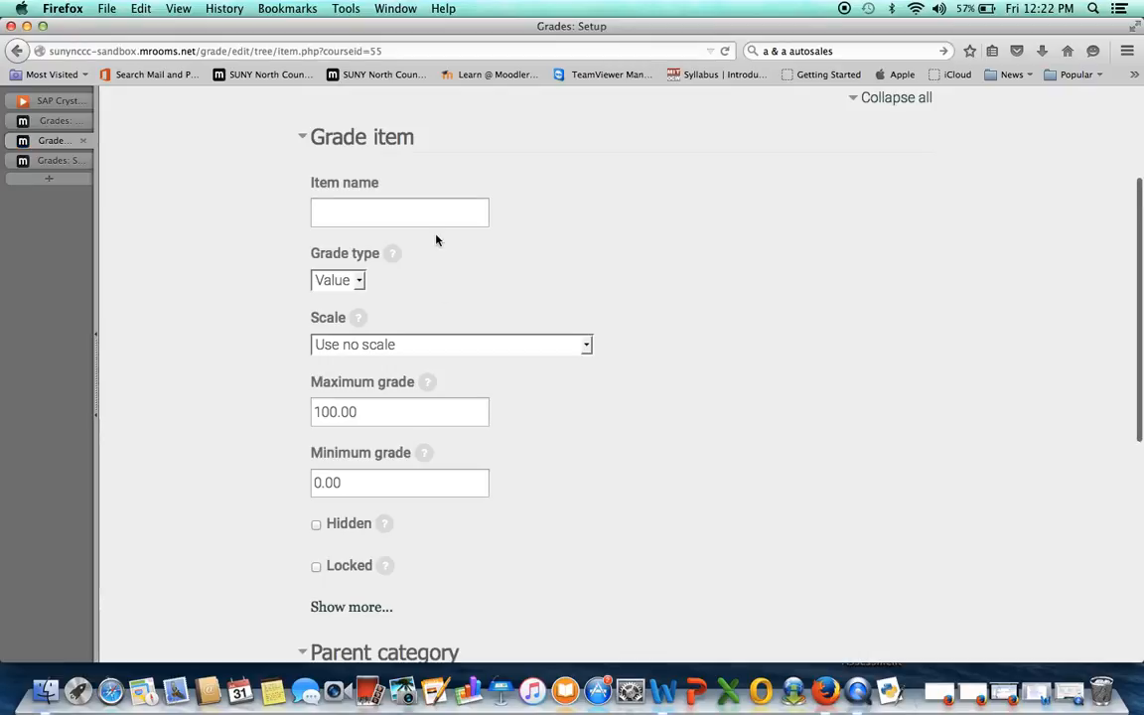
{"action": "left_click", "coordinate": [434, 215]}
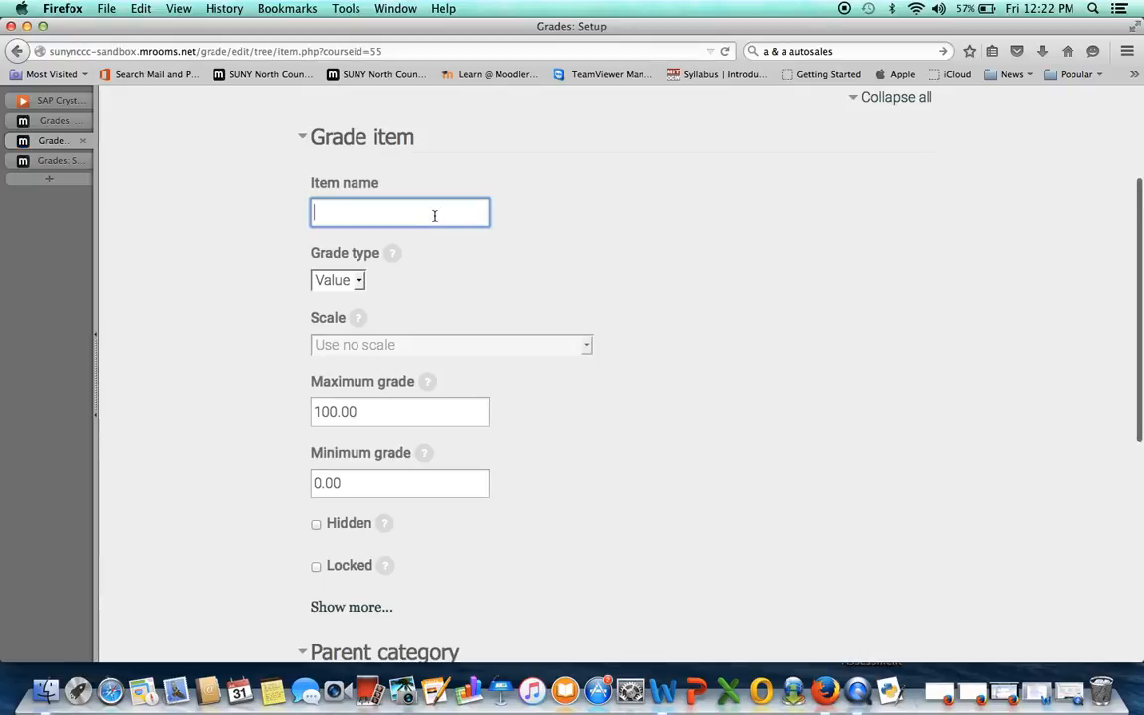
{"action": "type", "text": "Paper #5"}
{"action": "left_click", "coordinate": [812, 286]}
- Assign the Paper #3 grade item to the Papers category and save it
{"action": "scroll", "coordinate": [809, 288], "scroll_direction": "down", "scroll_amount": 10}
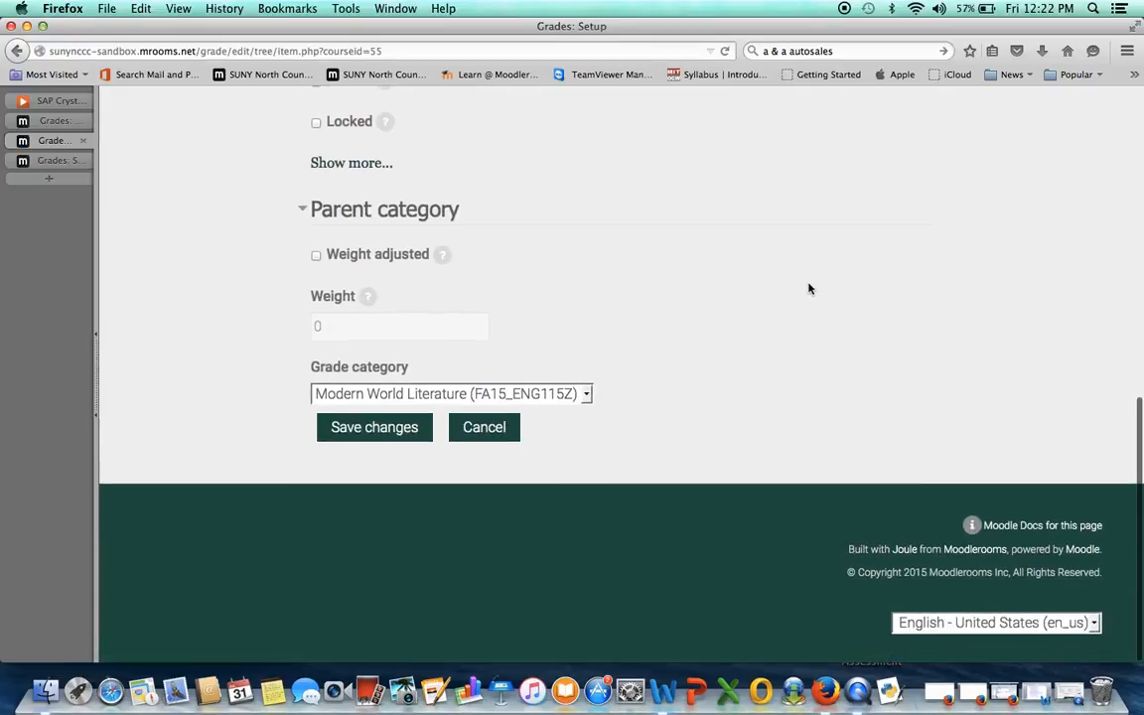
{"action": "left_click", "coordinate": [582, 395]}
{"action": "left_click", "coordinate": [571, 449]}
{"action": "left_click", "coordinate": [390, 433]}
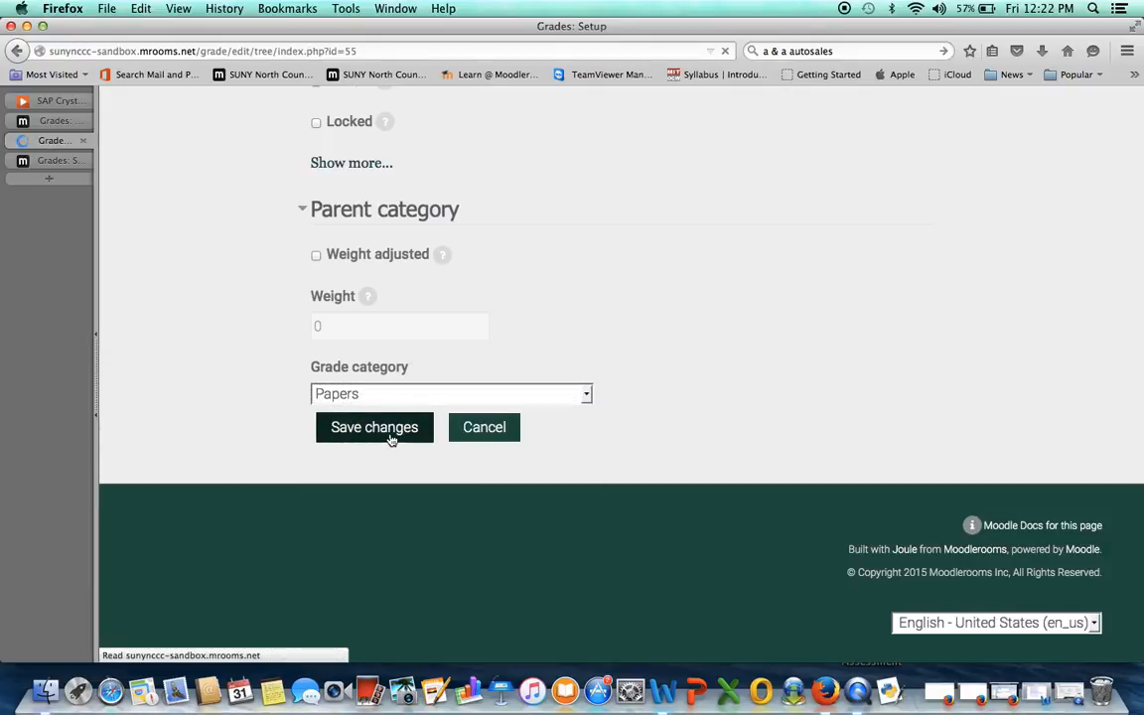
- Set the weight of Paper #3 in the Papers category to 2 and save the changes
{"action": "scroll", "coordinate": [390, 437], "scroll_direction": "down", "scroll_amount": 10}
{"action": "scroll", "coordinate": [390, 438], "scroll_direction": "down", "scroll_amount": 2}
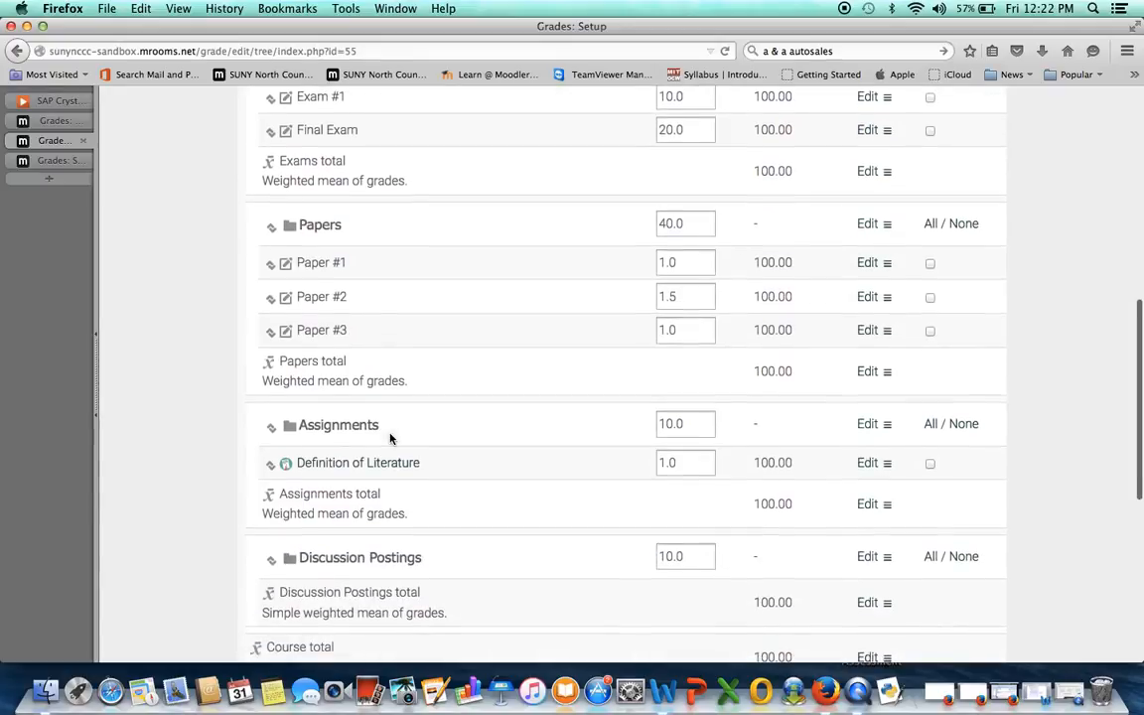
{"action": "left_click_drag", "start_coordinate": [686, 332], "coordinate": [655, 331]}
{"action": "type", "text": "2"}
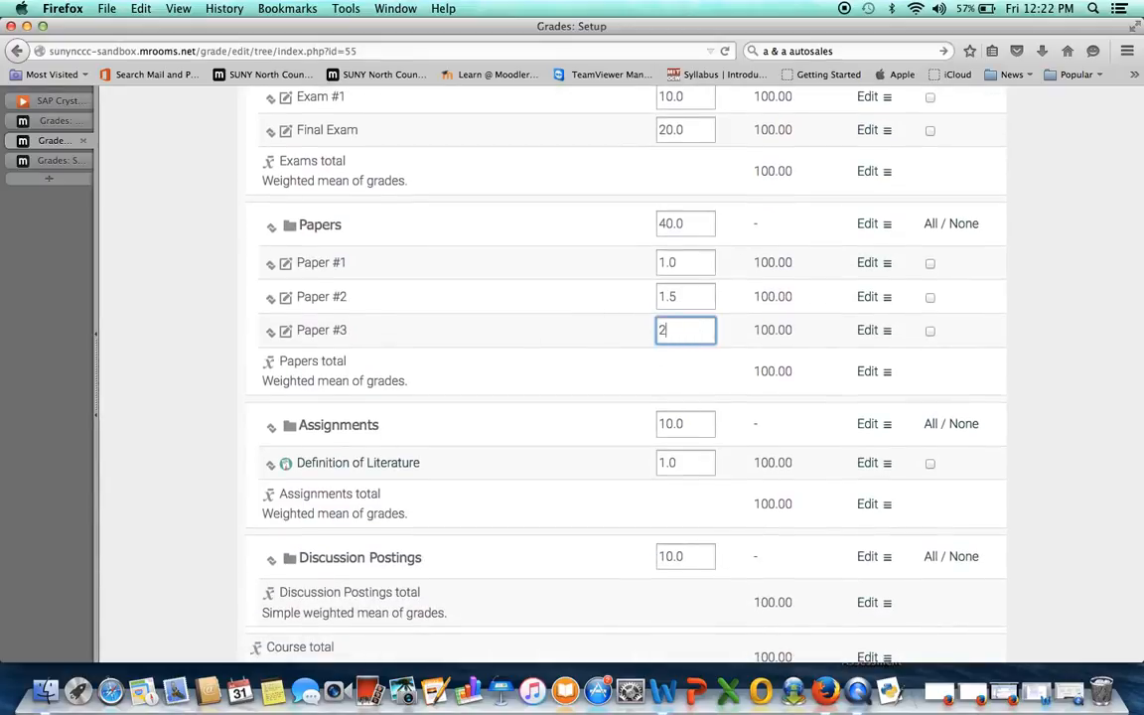
{"action": "scroll", "coordinate": [587, 373], "scroll_direction": "down", "scroll_amount": 6}
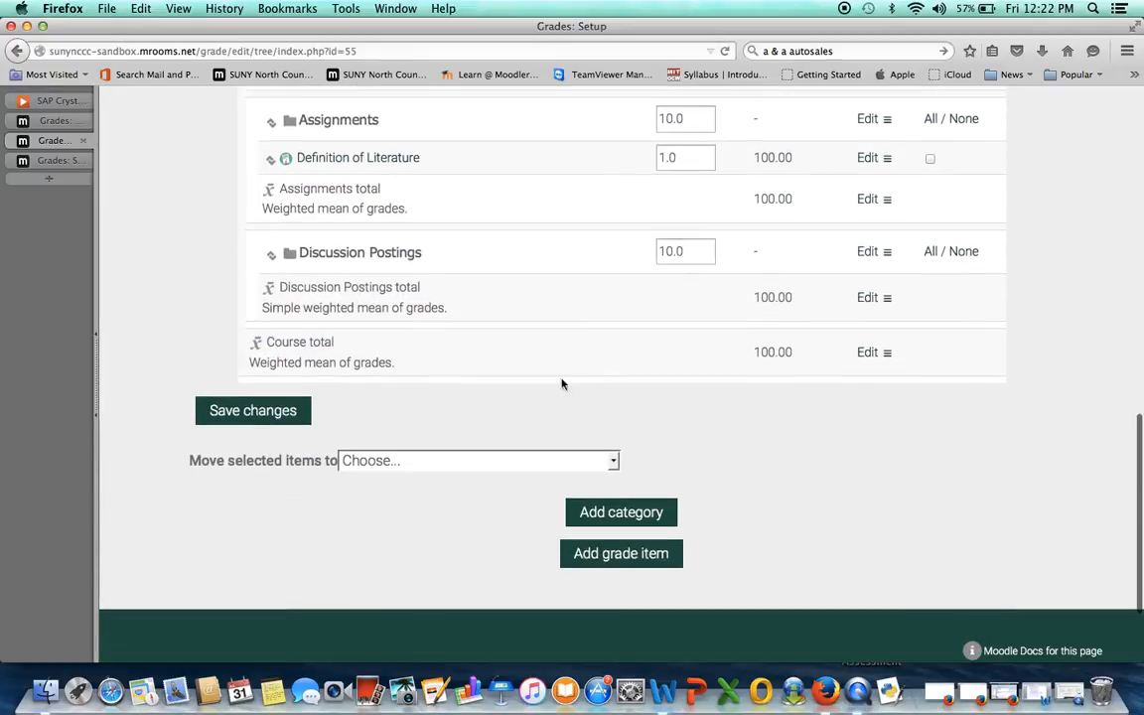
{"action": "left_click", "coordinate": [294, 418]}
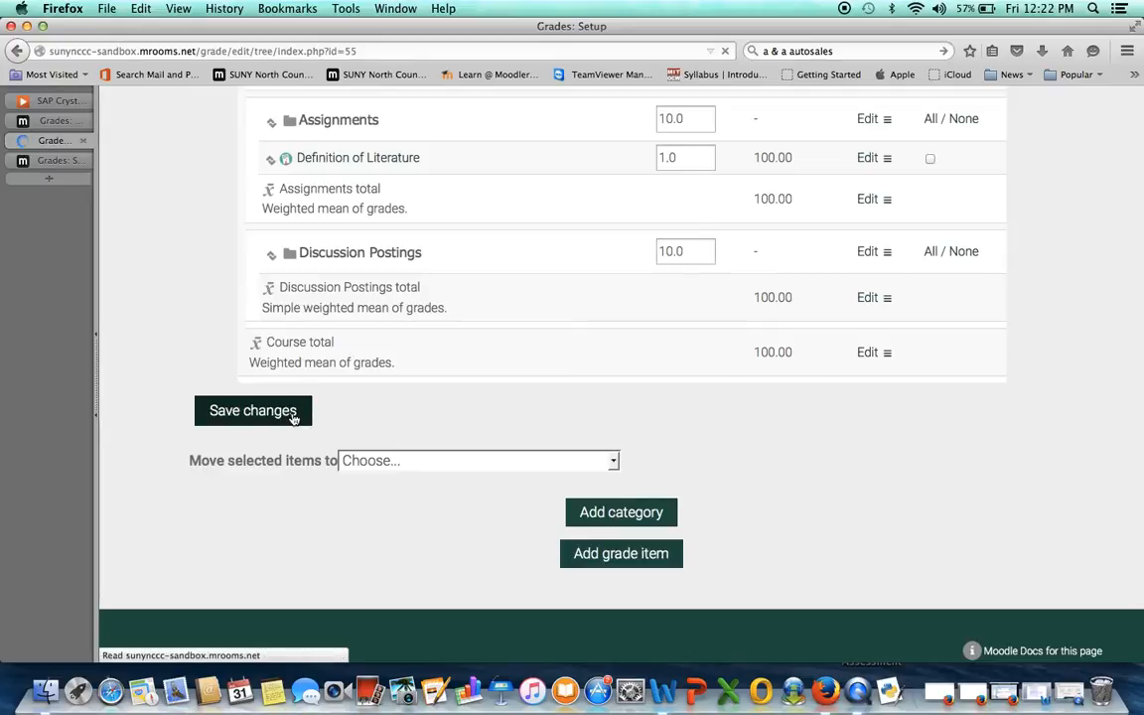
- Review the aggregation options of the Discussion Postings category and save it with Simple weighted mean of grades
{"action": "scroll", "coordinate": [291, 417], "scroll_direction": "down", "scroll_amount": 5}
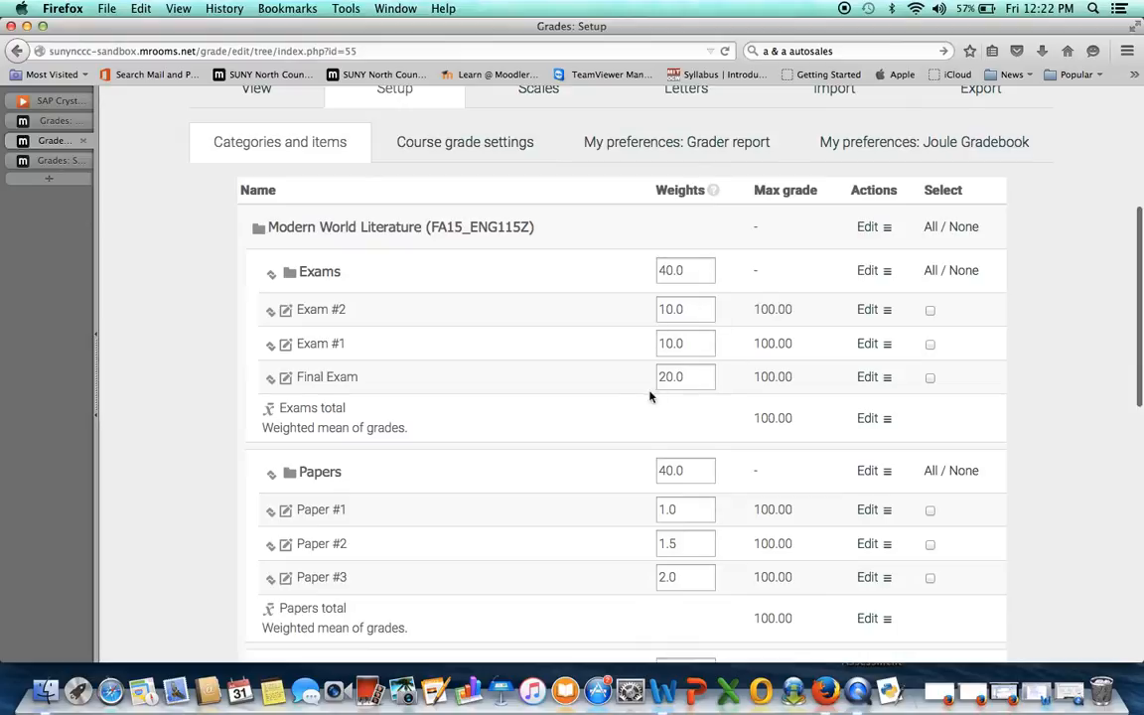
{"action": "scroll", "coordinate": [602, 504], "scroll_direction": "down", "scroll_amount": 4}
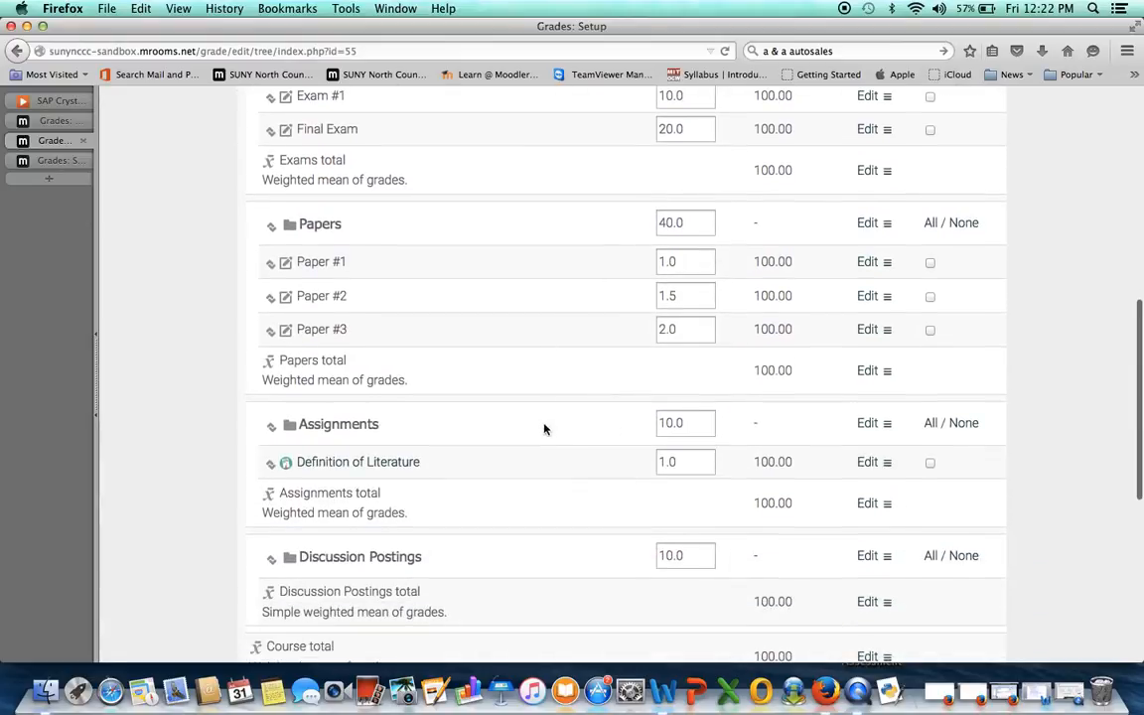
{"action": "scroll", "coordinate": [546, 434], "scroll_direction": "down", "scroll_amount": 3}
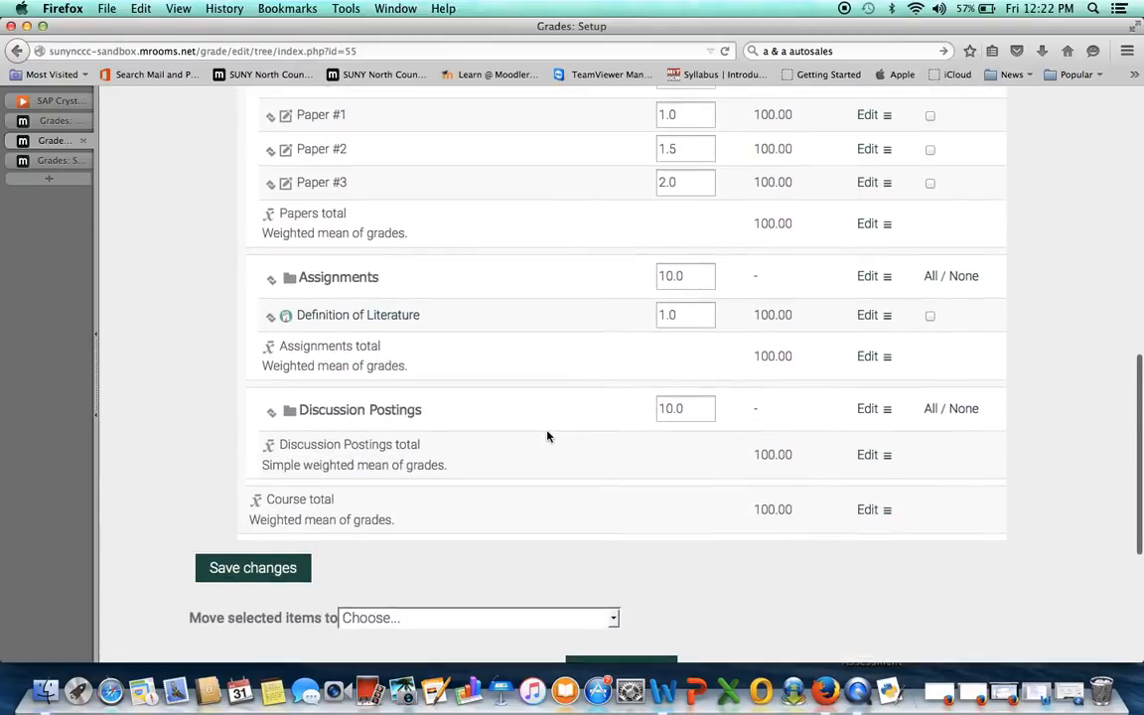
{"action": "scroll", "coordinate": [546, 436], "scroll_direction": "down", "scroll_amount": 1}
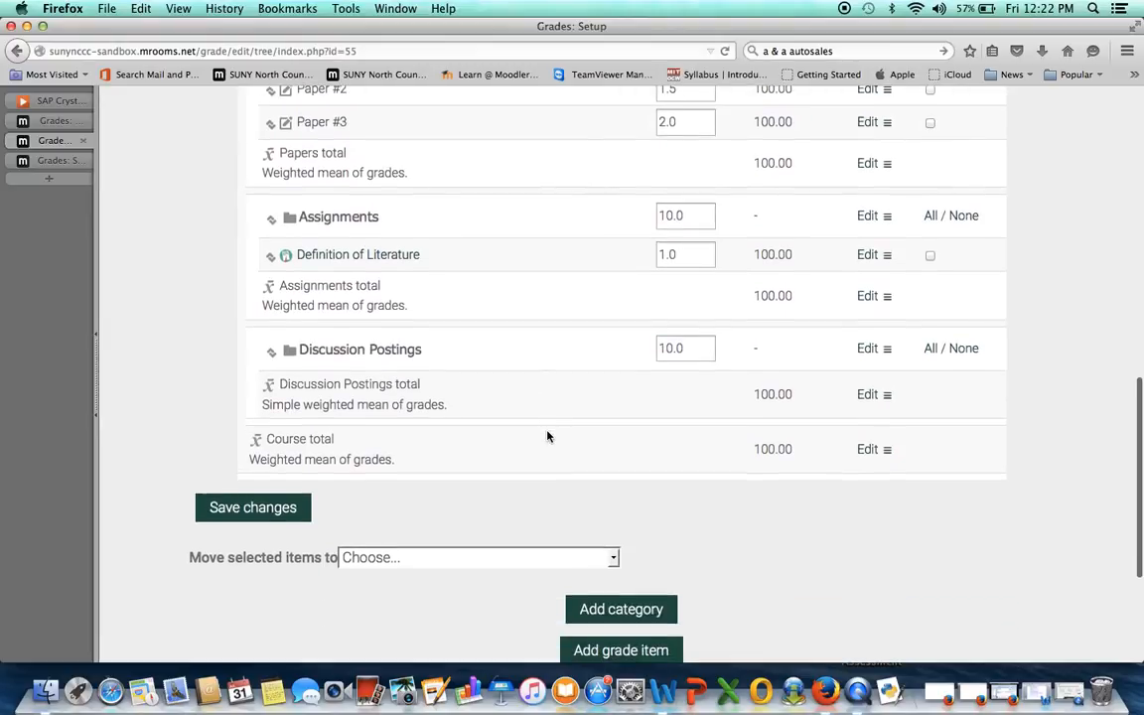
{"action": "scroll", "coordinate": [546, 436], "scroll_direction": "down", "scroll_amount": 1}
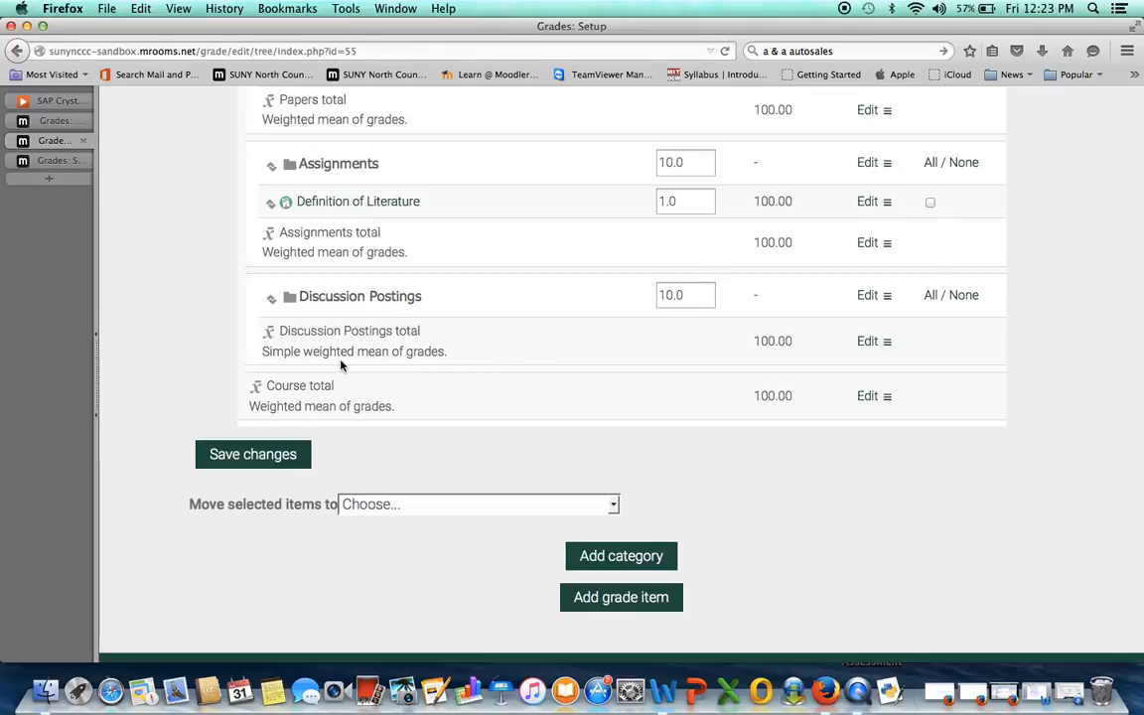
{"action": "left_click", "coordinate": [872, 295]}
{"action": "left_click", "coordinate": [893, 333]}
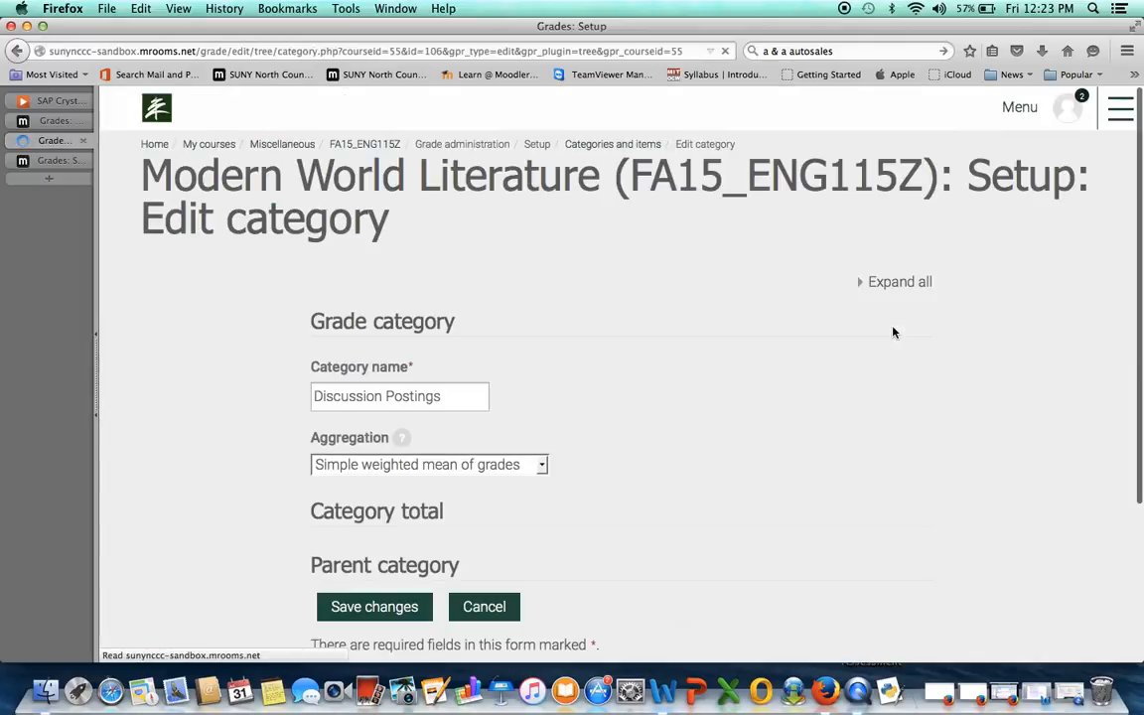
{"action": "scroll", "coordinate": [702, 416], "scroll_direction": "down", "scroll_amount": 2}
{"action": "left_click", "coordinate": [541, 346]}
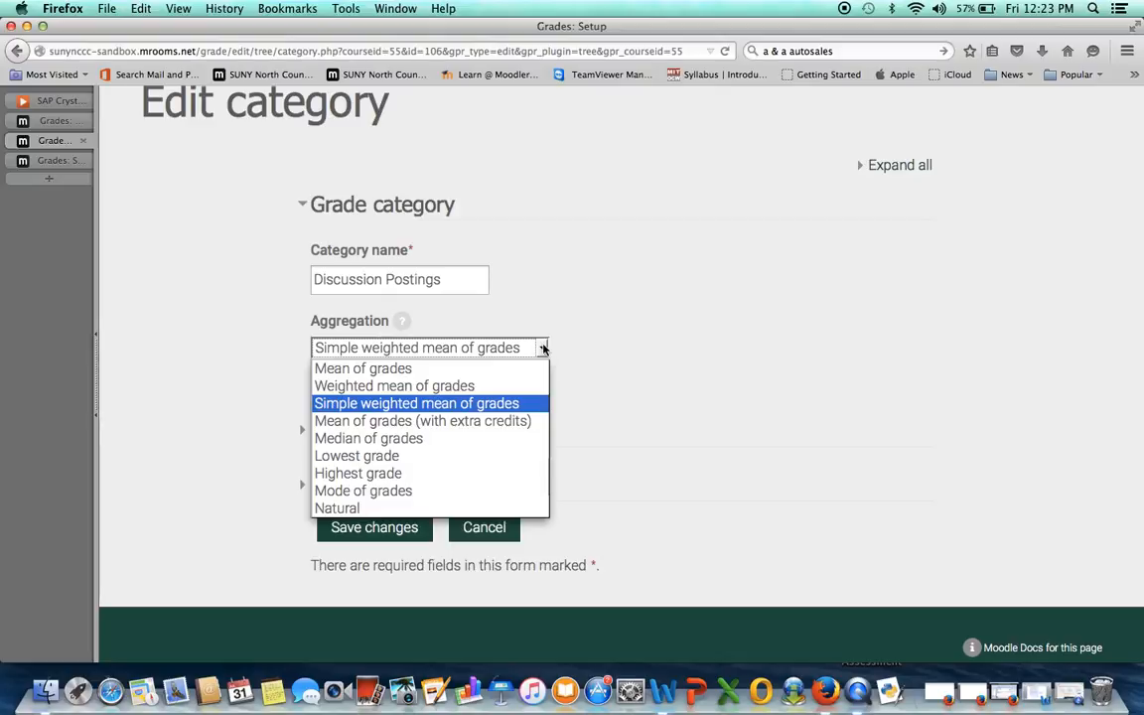
{"action": "left_click", "coordinate": [543, 348]}
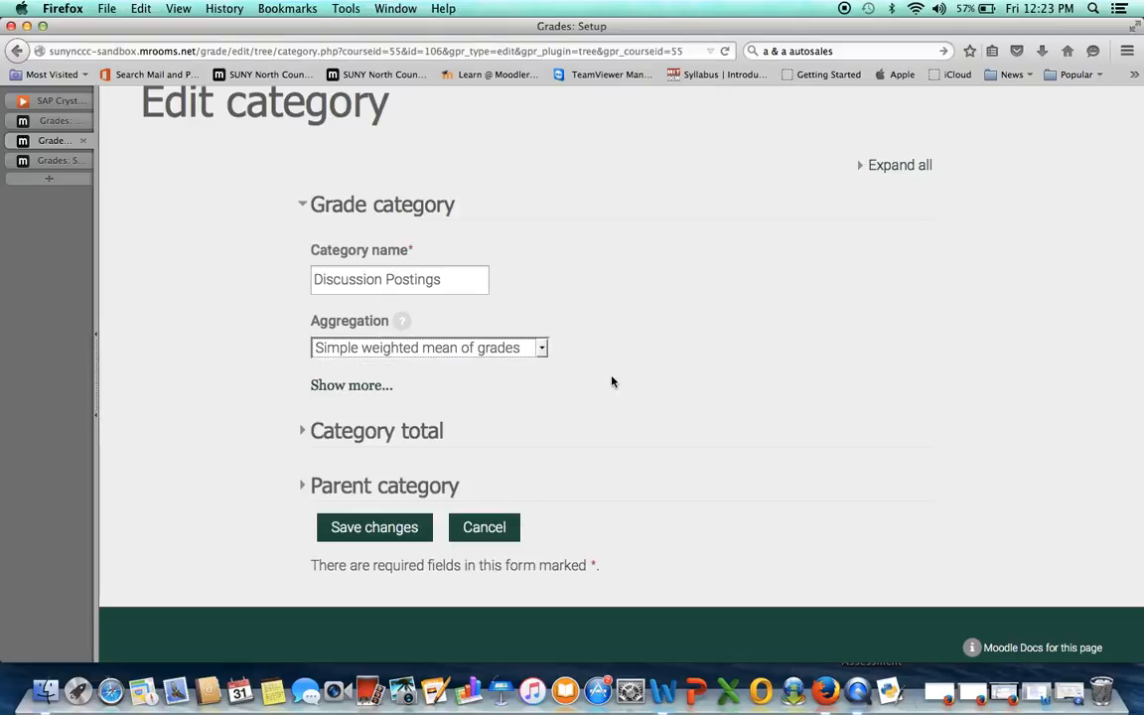
{"action": "scroll", "coordinate": [612, 382], "scroll_direction": "down", "scroll_amount": 2}
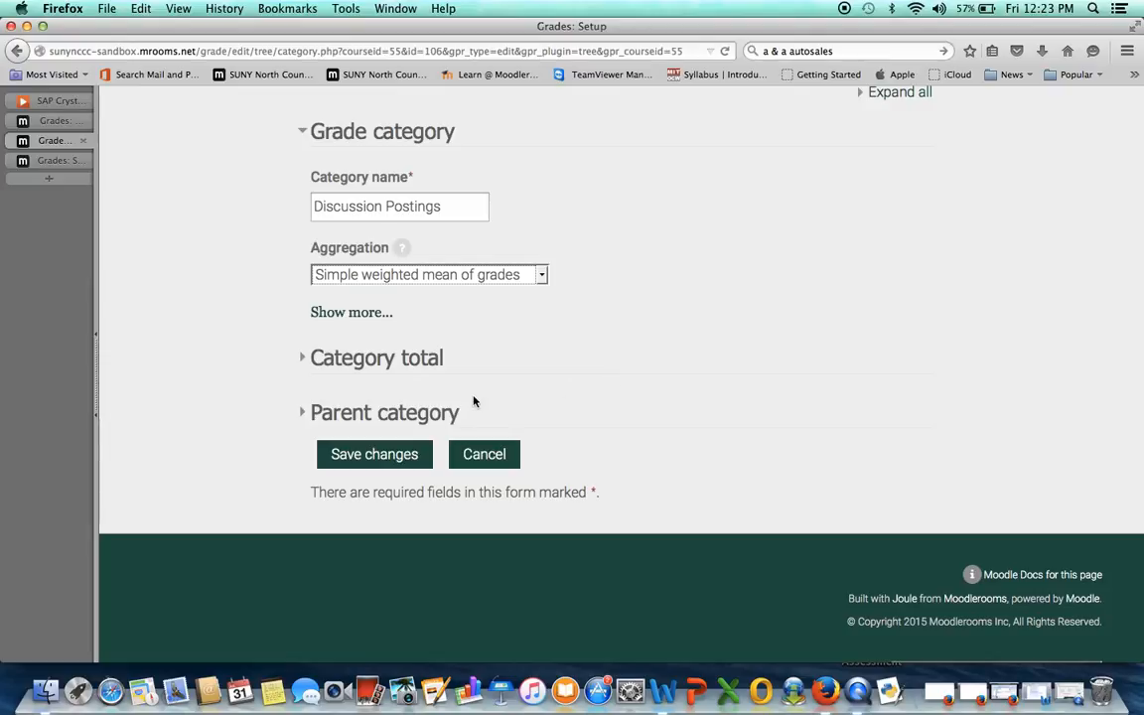
{"action": "left_click", "coordinate": [393, 456]}
- Start a new grade item and name it Discussion Posting #1
{"action": "scroll", "coordinate": [387, 459], "scroll_direction": "down", "scroll_amount": 8}
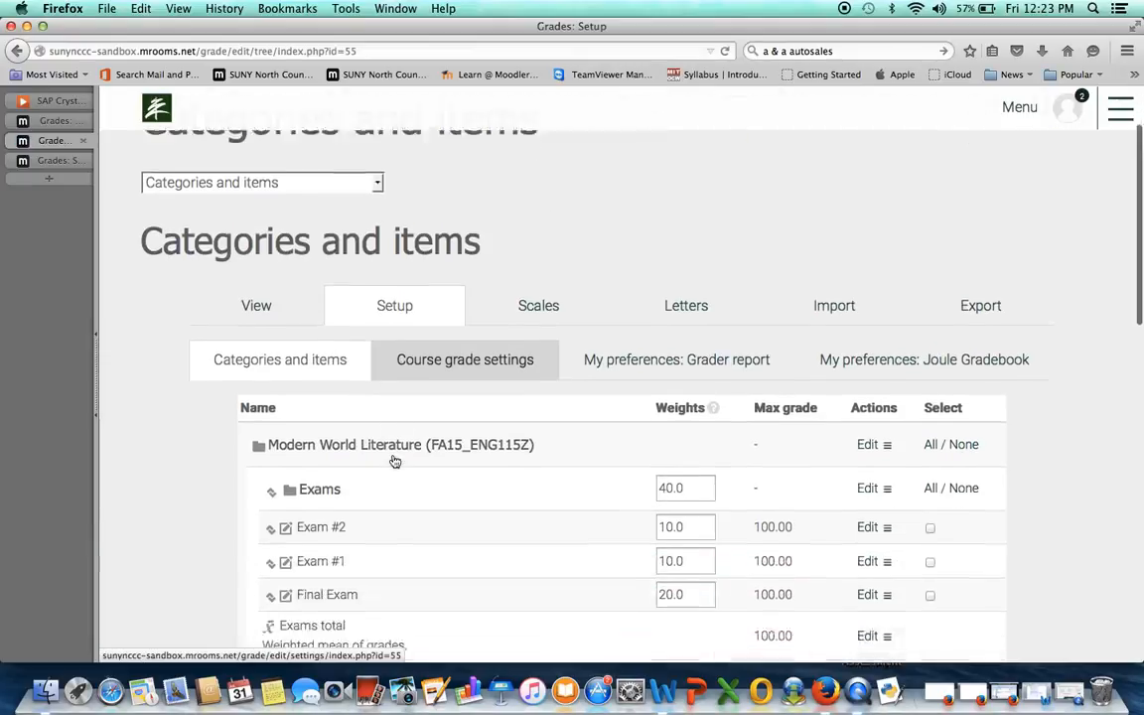
{"action": "scroll", "coordinate": [395, 462], "scroll_direction": "down", "scroll_amount": 5}
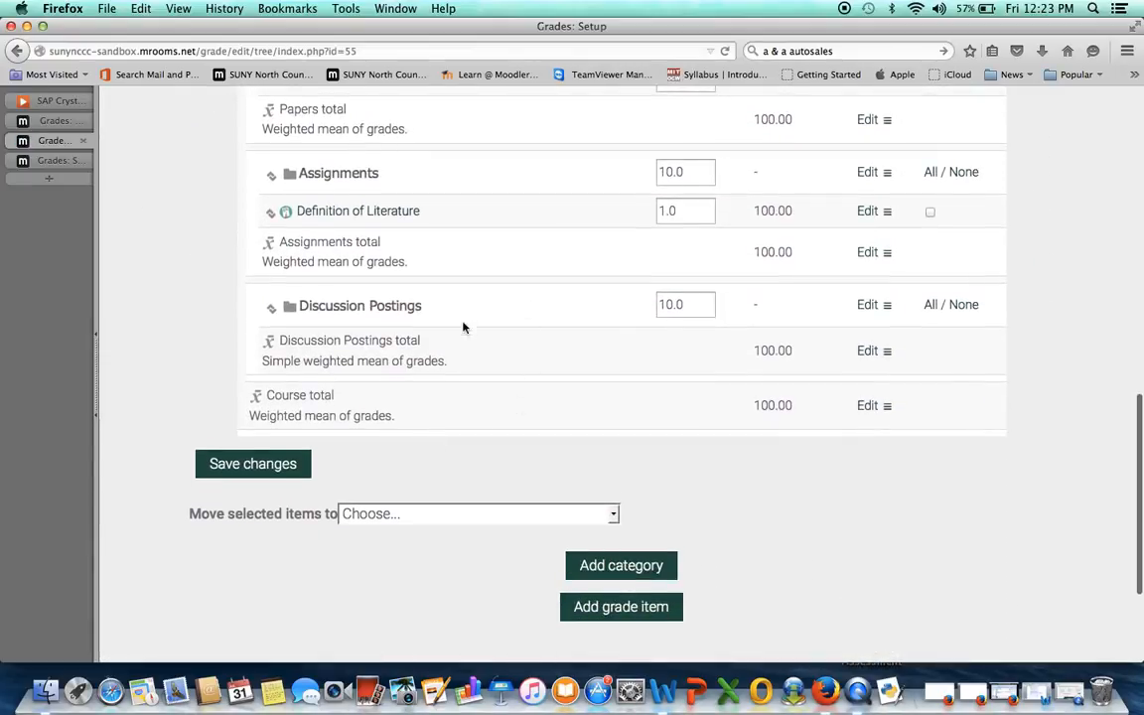
{"action": "scroll", "coordinate": [623, 264], "scroll_direction": "up", "scroll_amount": 1}
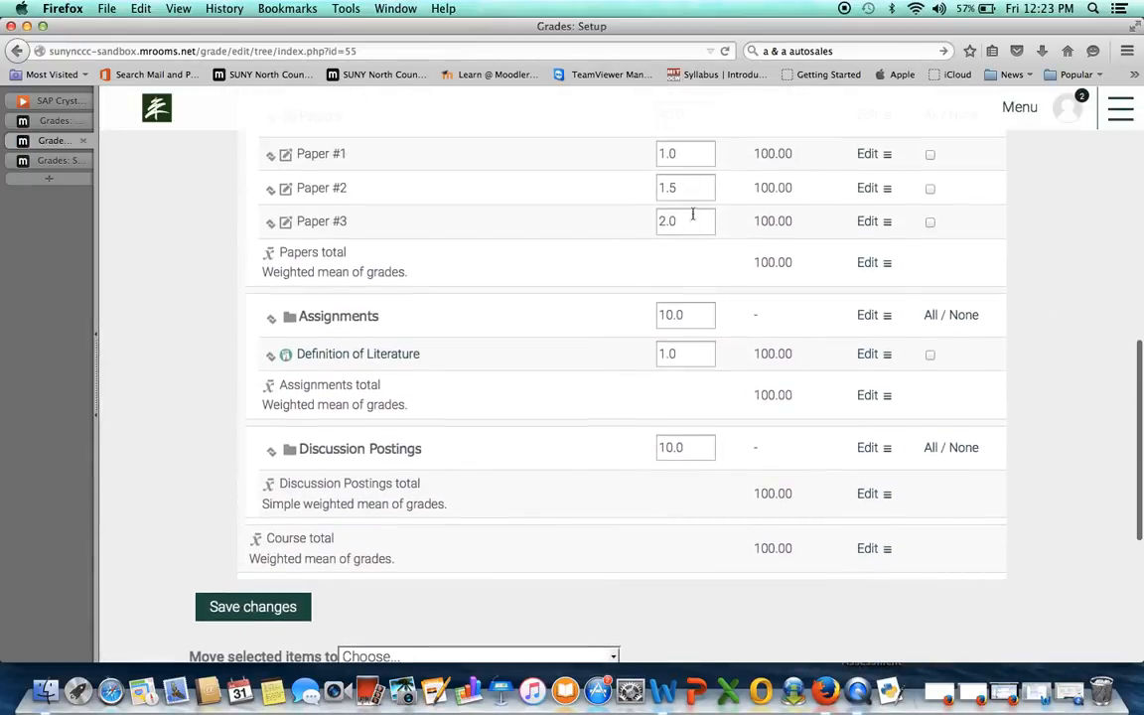
{"action": "scroll", "coordinate": [571, 365], "scroll_direction": "down", "scroll_amount": 3}
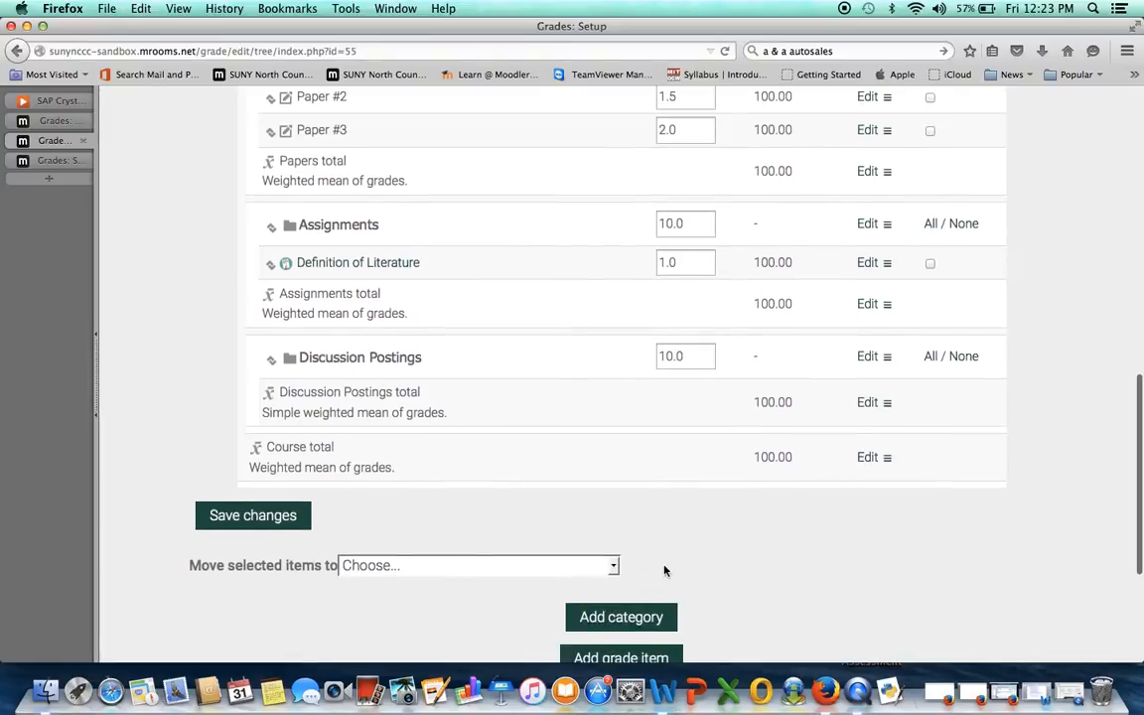
{"action": "left_click", "coordinate": [652, 609]}
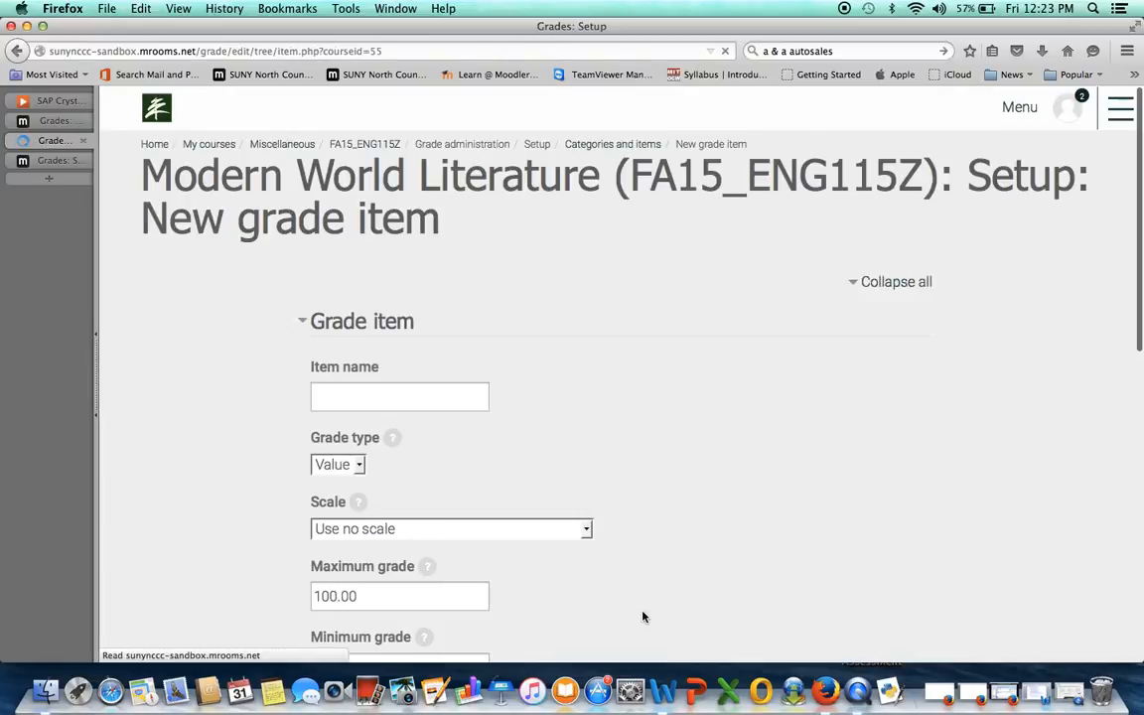
{"action": "scroll", "coordinate": [546, 456], "scroll_direction": "down", "scroll_amount": 3}
{"action": "left_click", "coordinate": [439, 249]}
{"action": "type", "text": "Discussion Posting #1"}
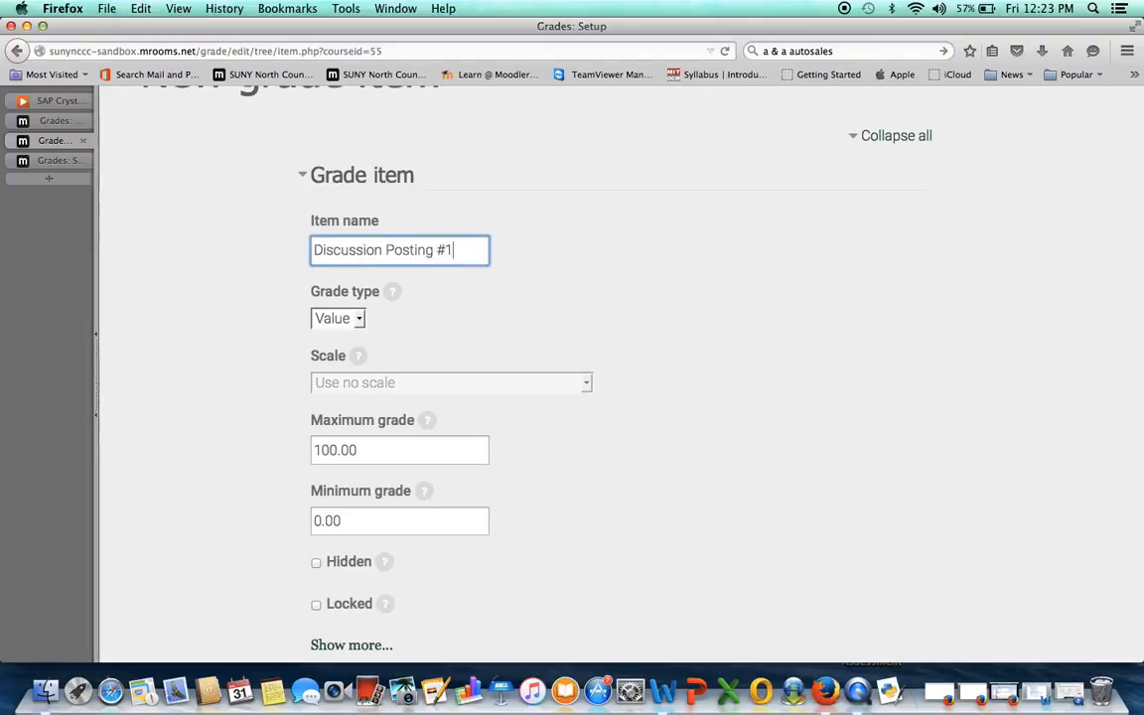
- Assign the Discussion Posting #1 grade item to the Discussion Postings category and save it
{"action": "scroll", "coordinate": [682, 314], "scroll_direction": "down", "scroll_amount": 8}
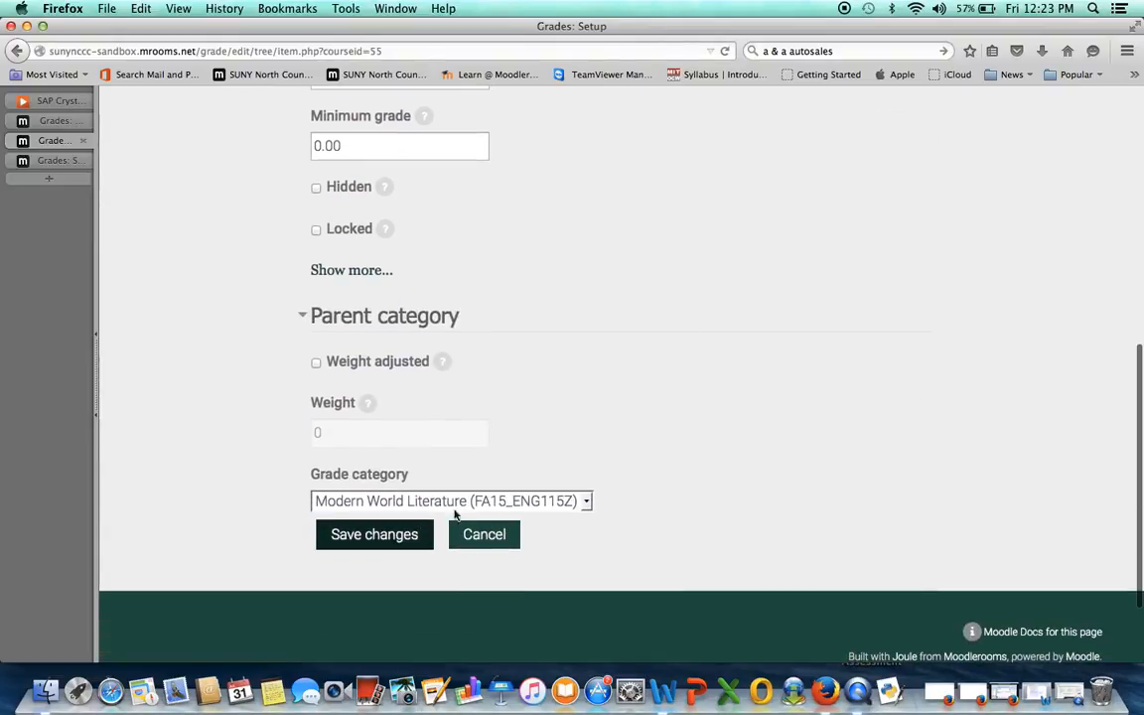
{"action": "left_click", "coordinate": [585, 502]}
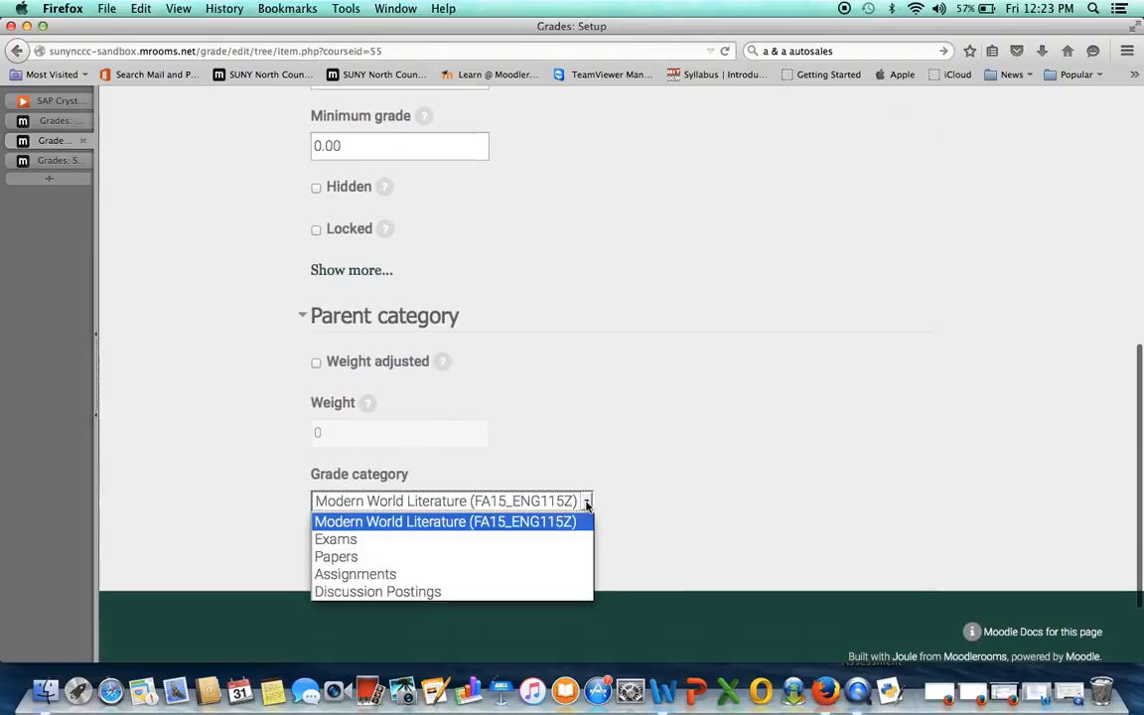
{"action": "left_click", "coordinate": [567, 594]}
{"action": "left_click", "coordinate": [407, 537]}
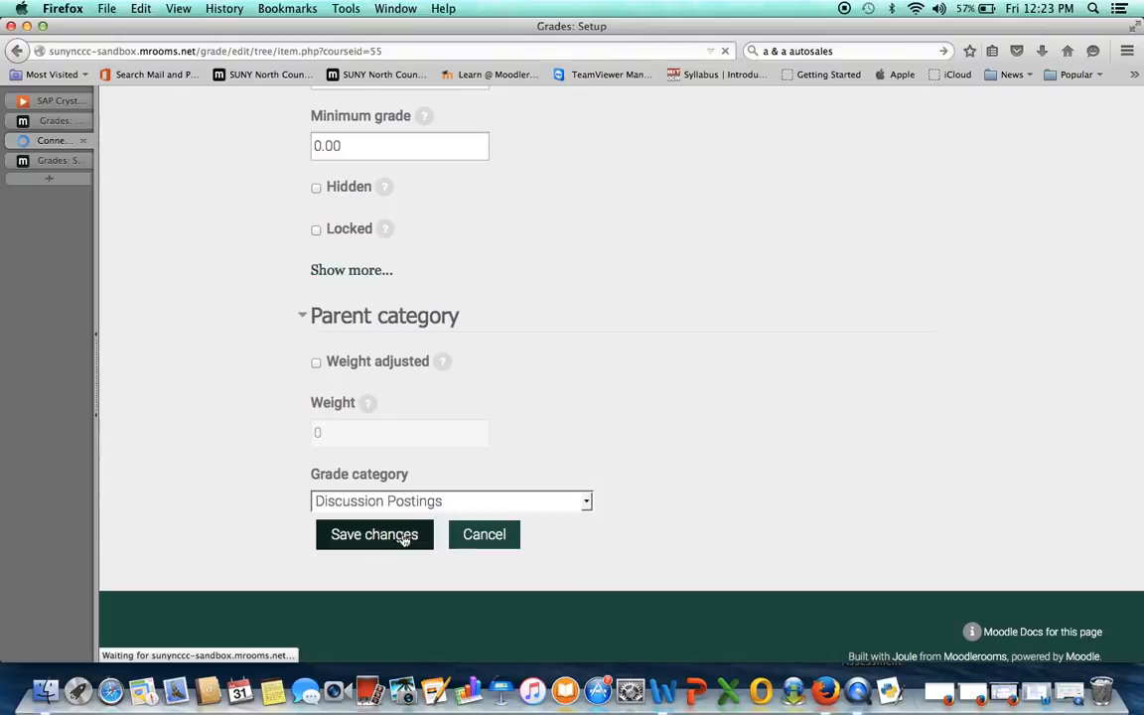
- Start a new grade item and name it Discussion Posting #2
{"action": "scroll", "coordinate": [402, 534], "scroll_direction": "down", "scroll_amount": 5}
{"action": "scroll", "coordinate": [402, 534], "scroll_direction": "down", "scroll_amount": 8}
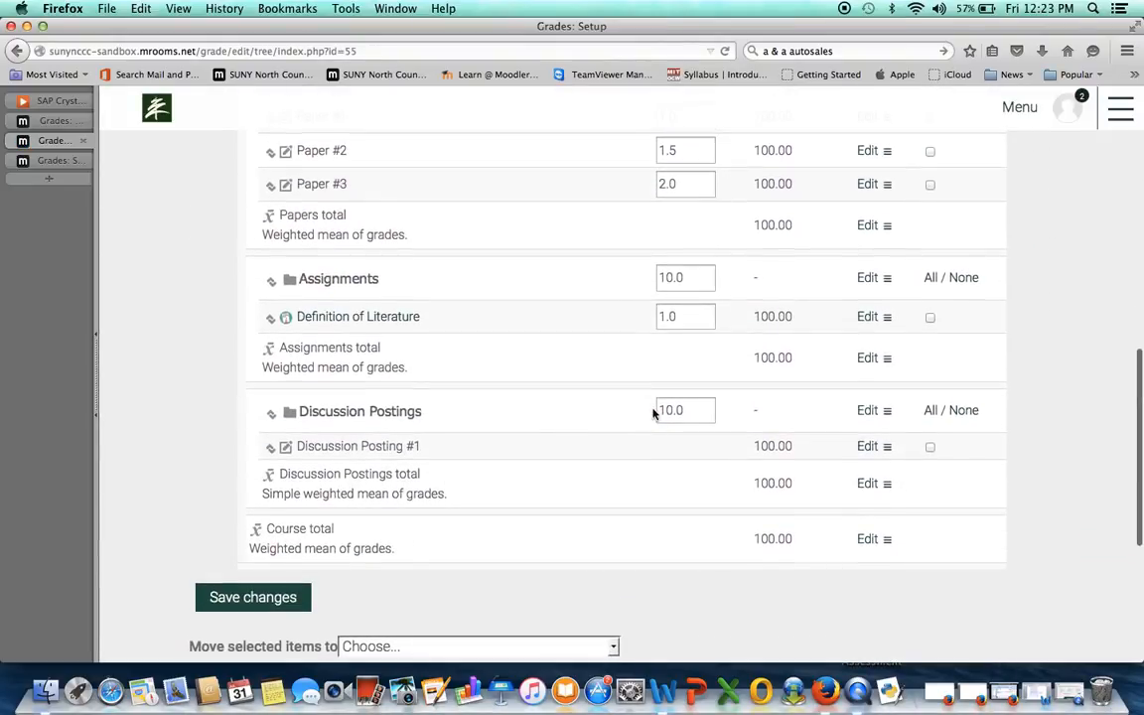
{"action": "scroll", "coordinate": [661, 467], "scroll_direction": "down", "scroll_amount": 5}
{"action": "left_click", "coordinate": [657, 498]}
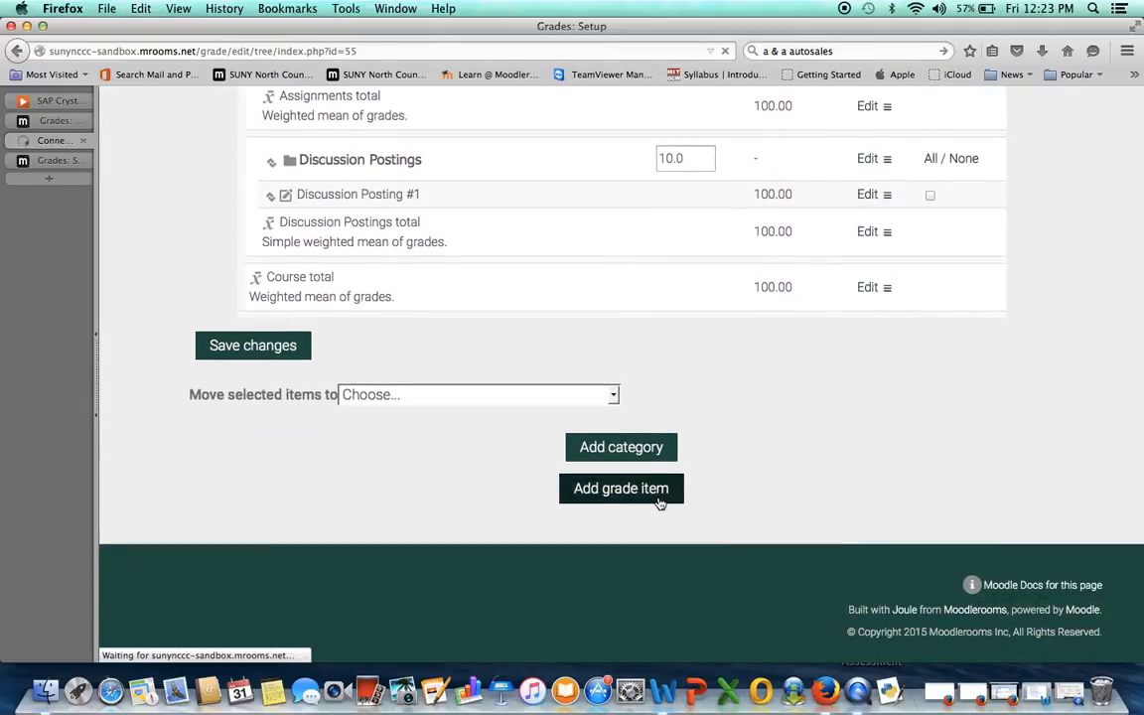
{"action": "scroll", "coordinate": [659, 502], "scroll_direction": "down", "scroll_amount": 3}
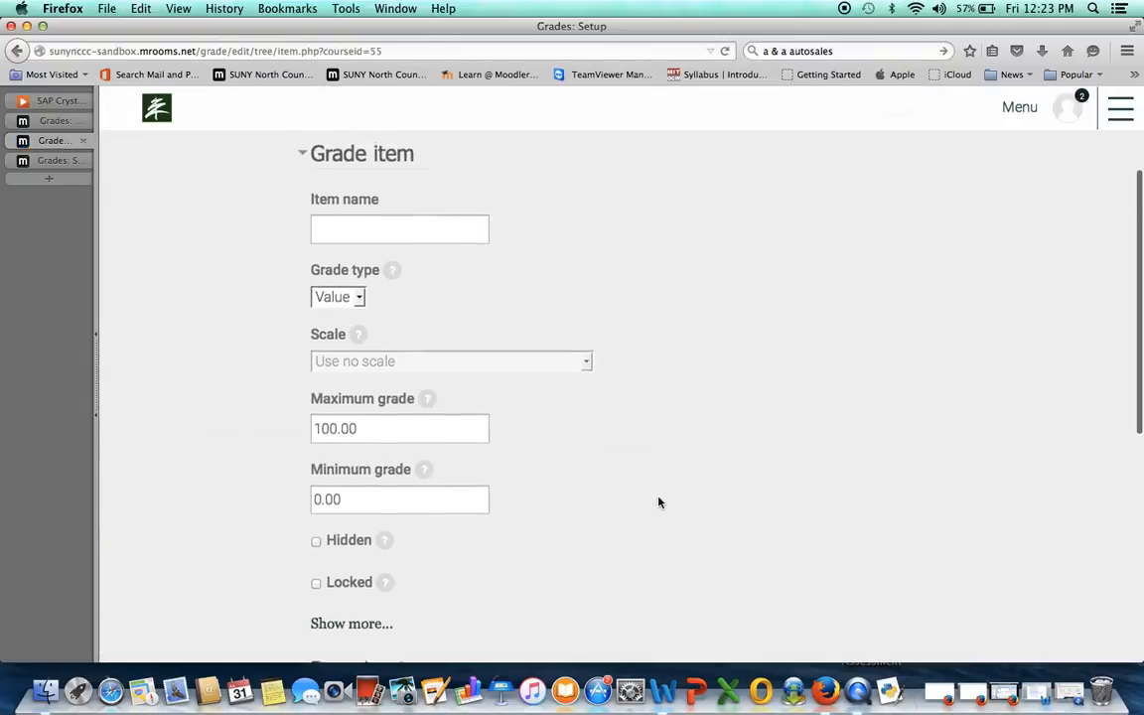
{"action": "left_click", "coordinate": [467, 232]}
{"action": "type", "text": "Discussion Posting #2"}
{"action": "left_click", "coordinate": [623, 278]}
- Assign the Discussion Posting #2 grade item to the Discussion Postings category and save it
{"action": "scroll", "coordinate": [623, 283], "scroll_direction": "down", "scroll_amount": 8}
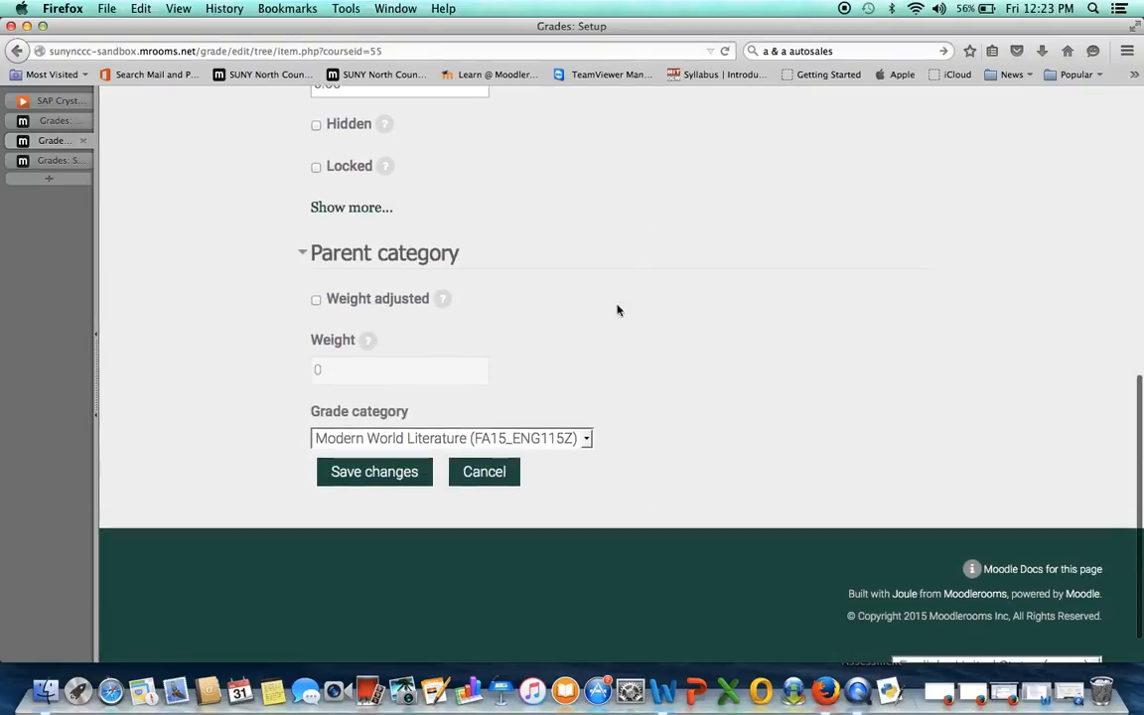
{"action": "left_click", "coordinate": [587, 439]}
{"action": "left_click", "coordinate": [558, 527]}
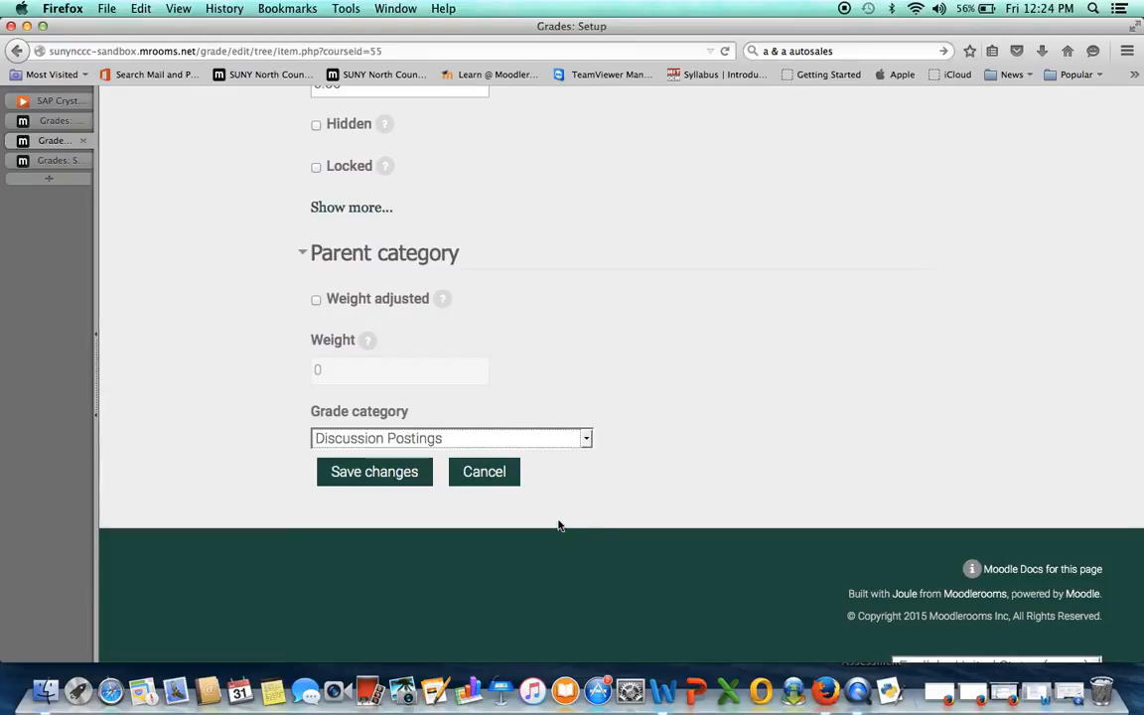
{"action": "left_click", "coordinate": [406, 471]}
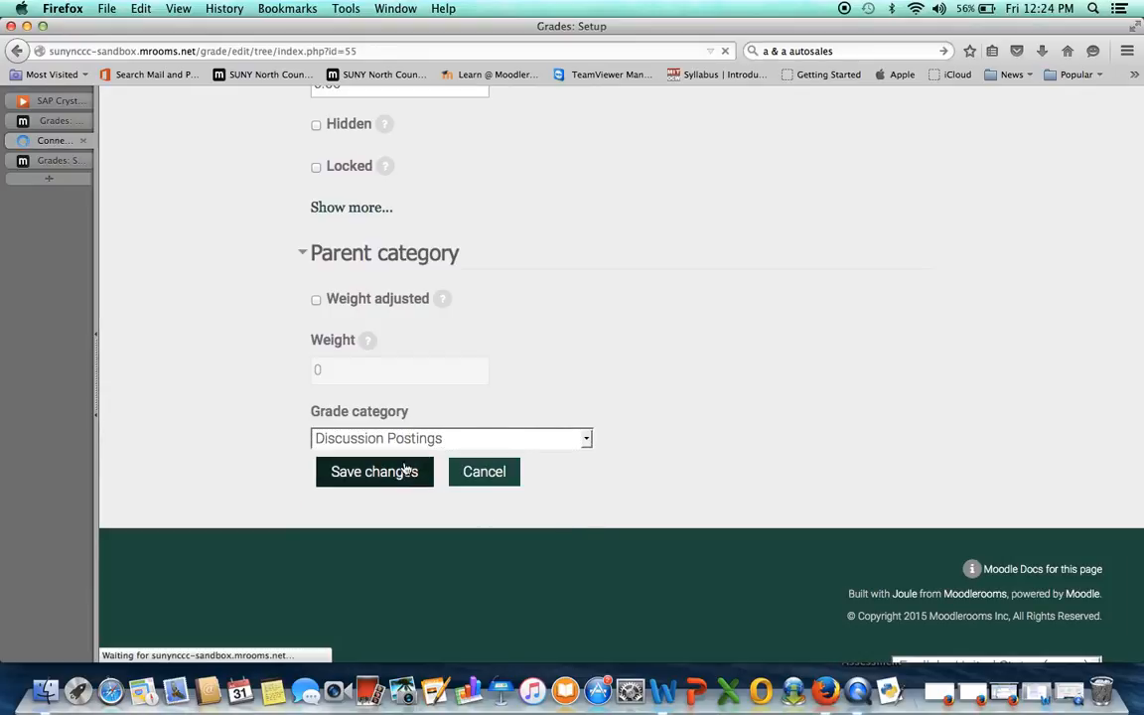
- Review the weights, maximum grades and aggregation methods of all categories, their grade items and the course total
{"action": "scroll", "coordinate": [405, 468], "scroll_direction": "down", "scroll_amount": 5}
{"action": "scroll", "coordinate": [404, 465], "scroll_direction": "down", "scroll_amount": 5}
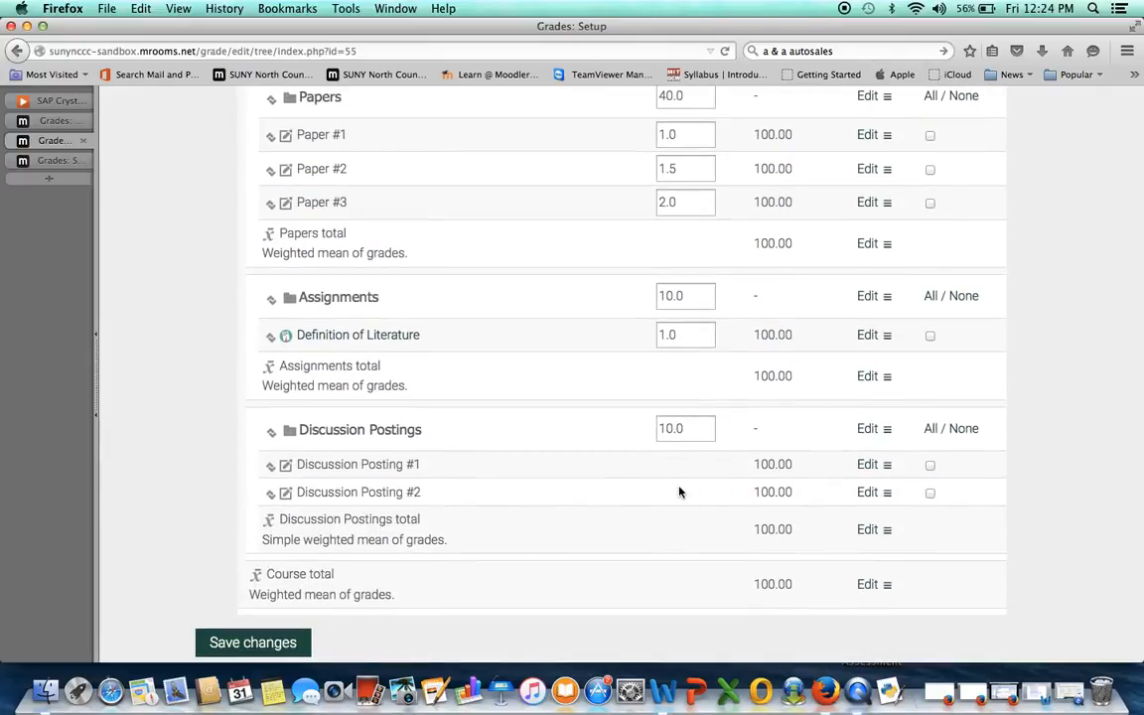
{"action": "scroll", "coordinate": [663, 491], "scroll_direction": "down", "scroll_amount": 2}
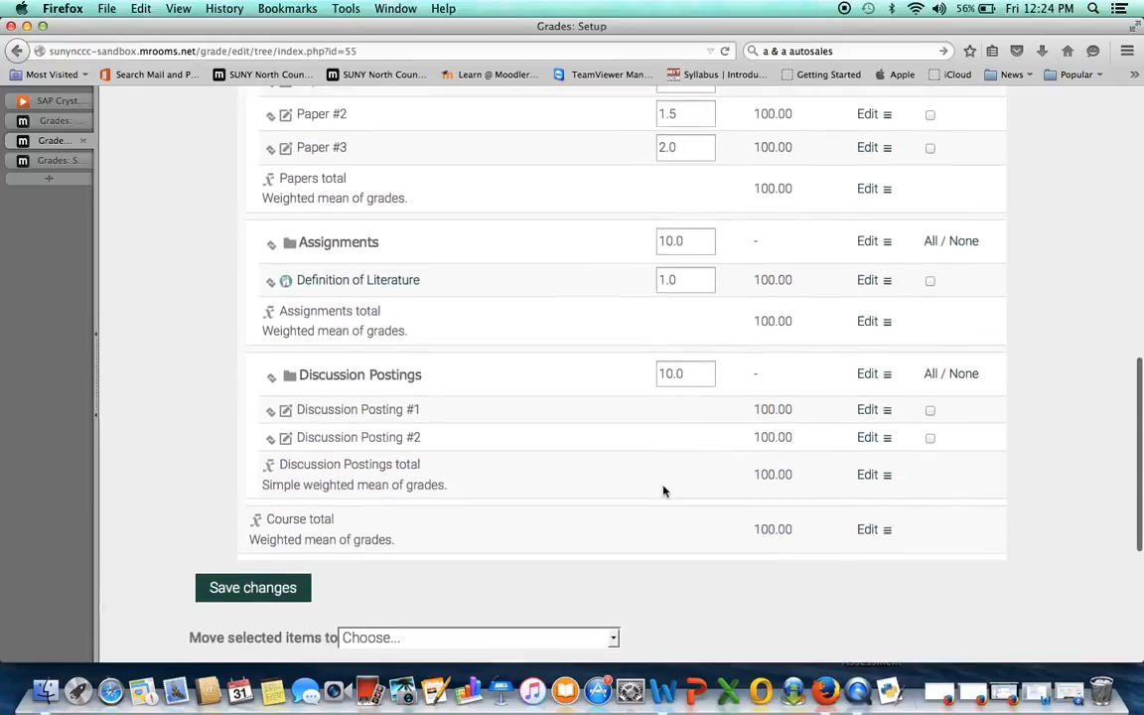
{"action": "scroll", "coordinate": [664, 490], "scroll_direction": "up", "scroll_amount": 10}
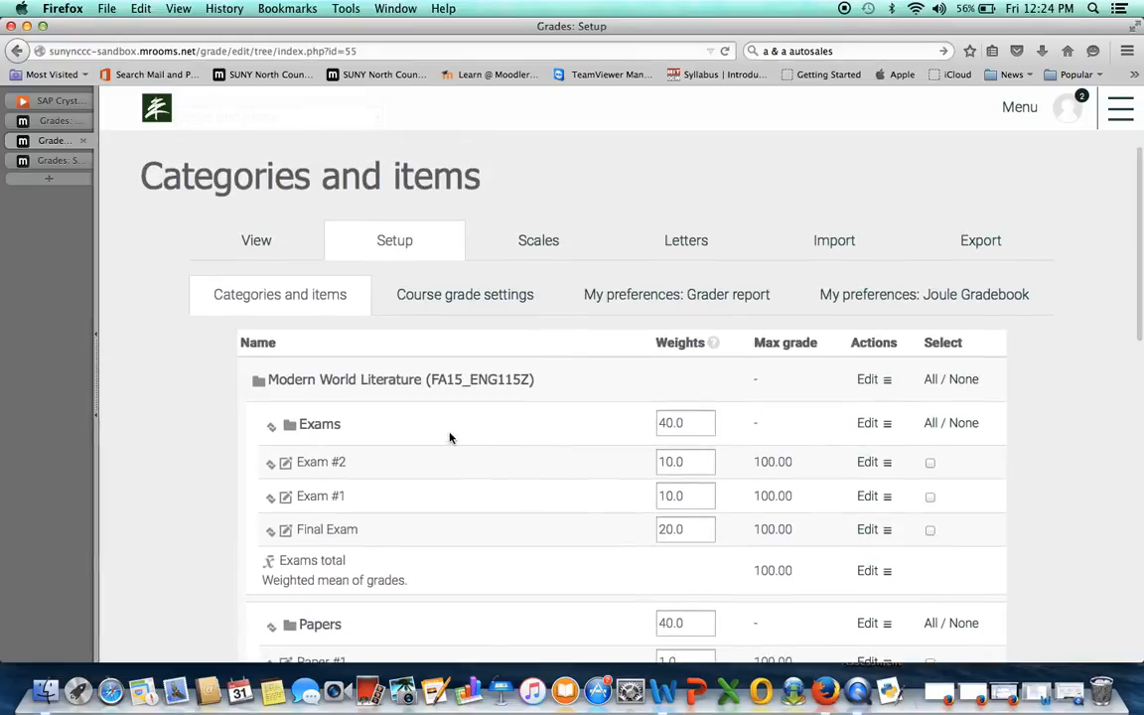
{"action": "scroll", "coordinate": [449, 438], "scroll_direction": "down", "scroll_amount": 5}
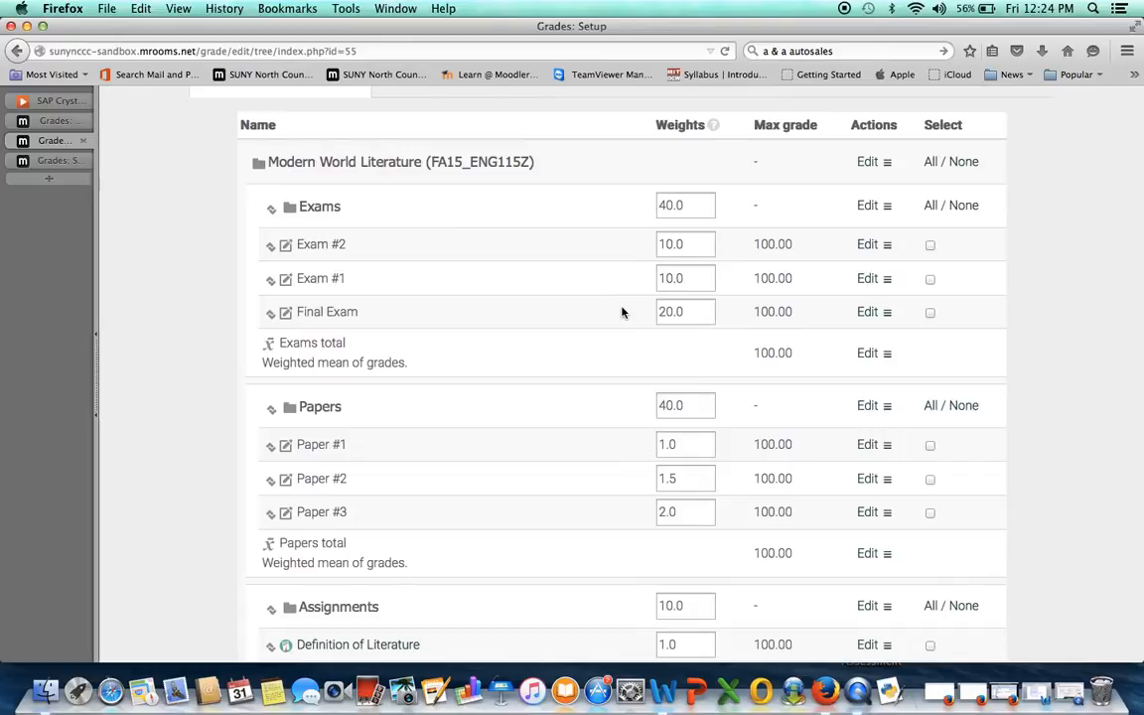
{"action": "scroll", "coordinate": [608, 339], "scroll_direction": "up", "scroll_amount": 3}
{"action": "scroll", "coordinate": [608, 339], "scroll_direction": "down", "scroll_amount": 12}
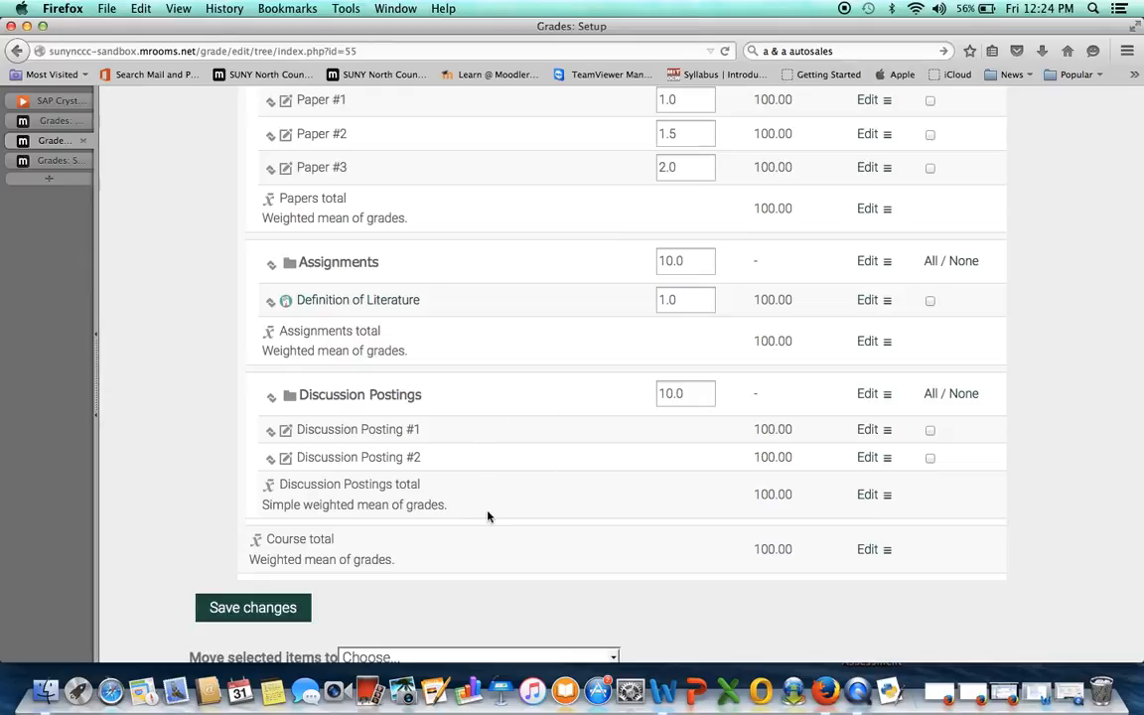
{"action": "scroll", "coordinate": [549, 475], "scroll_direction": "up", "scroll_amount": 10}
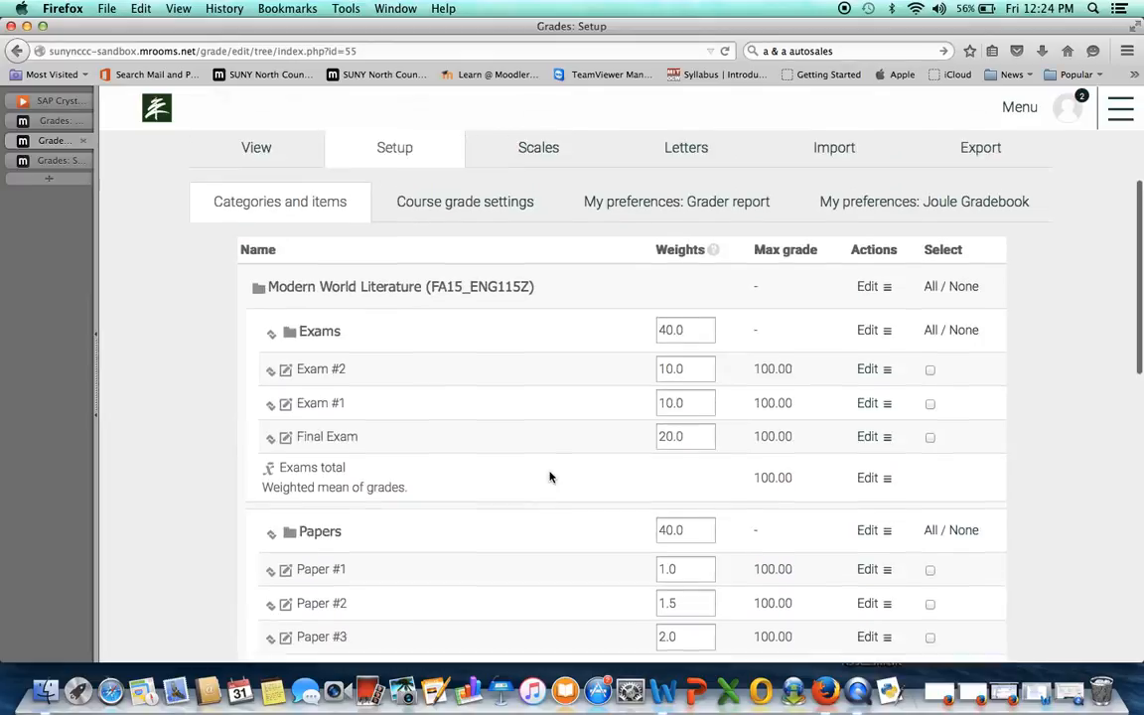
{"action": "scroll", "coordinate": [549, 477], "scroll_direction": "up", "scroll_amount": 3}
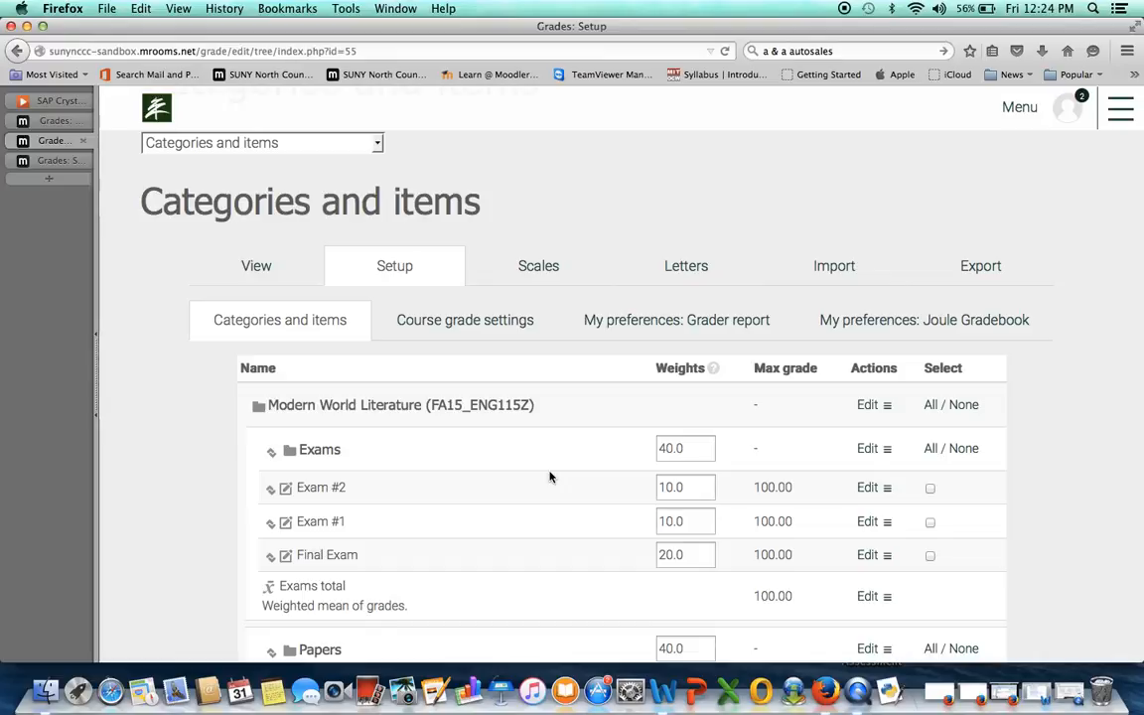
{"action": "scroll", "coordinate": [550, 477], "scroll_direction": "down", "scroll_amount": 3}
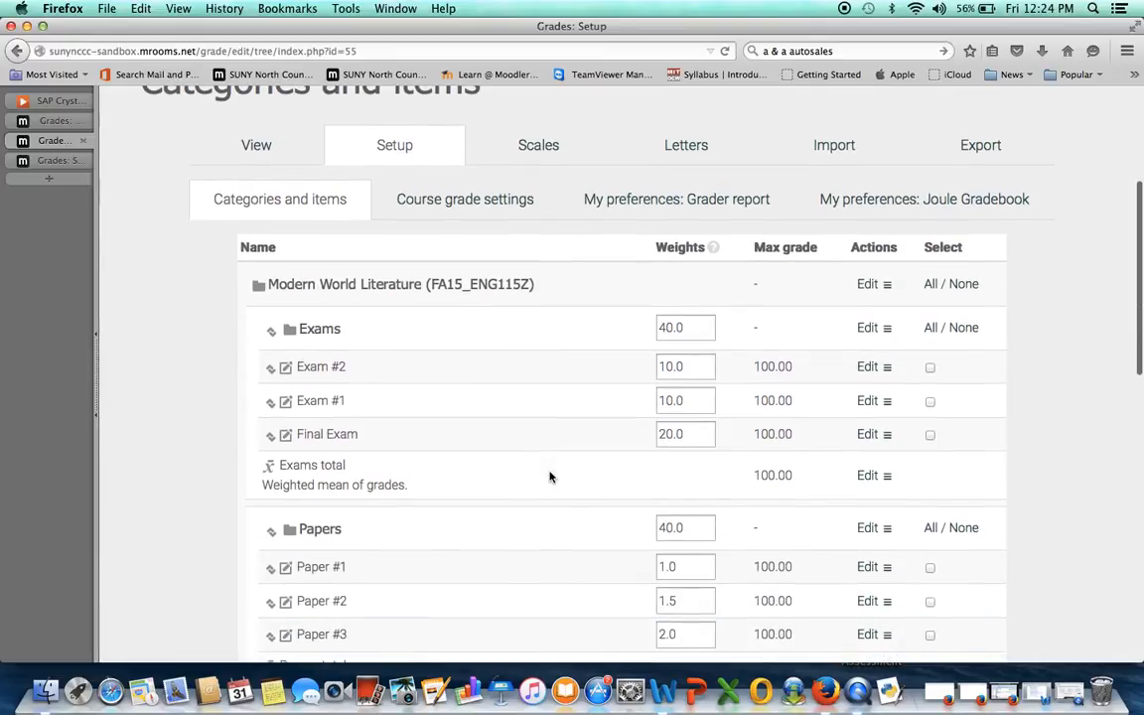
{"action": "scroll", "coordinate": [550, 478], "scroll_direction": "down", "scroll_amount": 12}
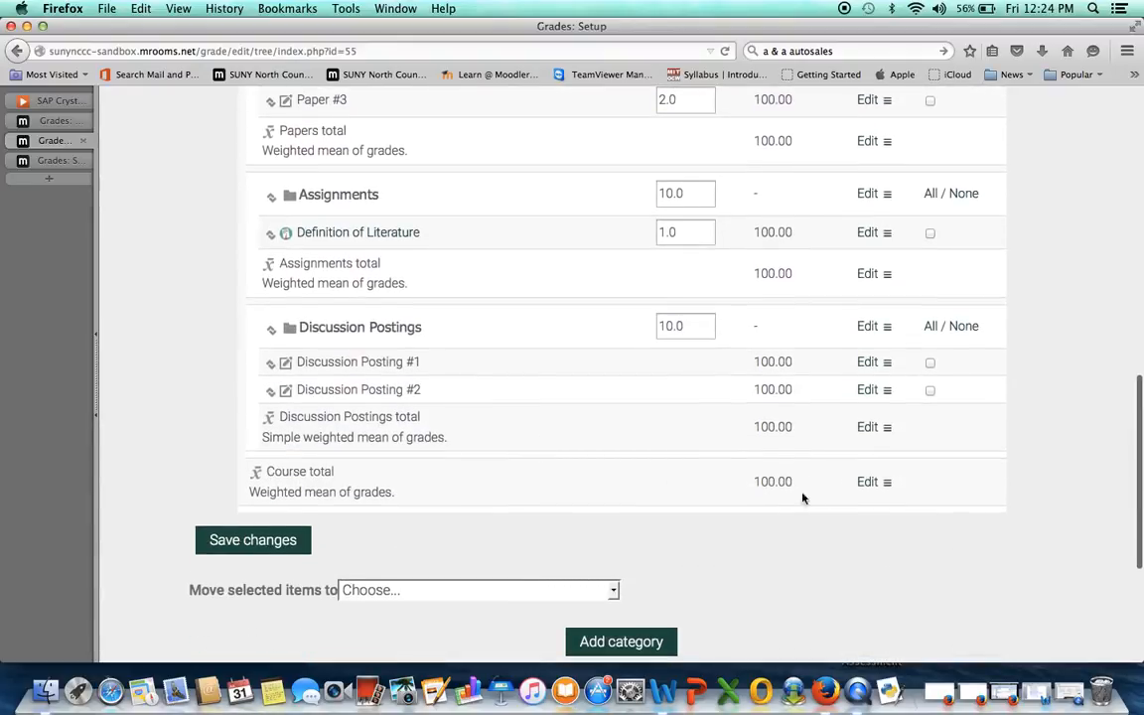
{"action": "scroll", "coordinate": [782, 465], "scroll_direction": "up", "scroll_amount": 10}
{"action": "scroll", "coordinate": [782, 464], "scroll_direction": "up", "scroll_amount": 2}
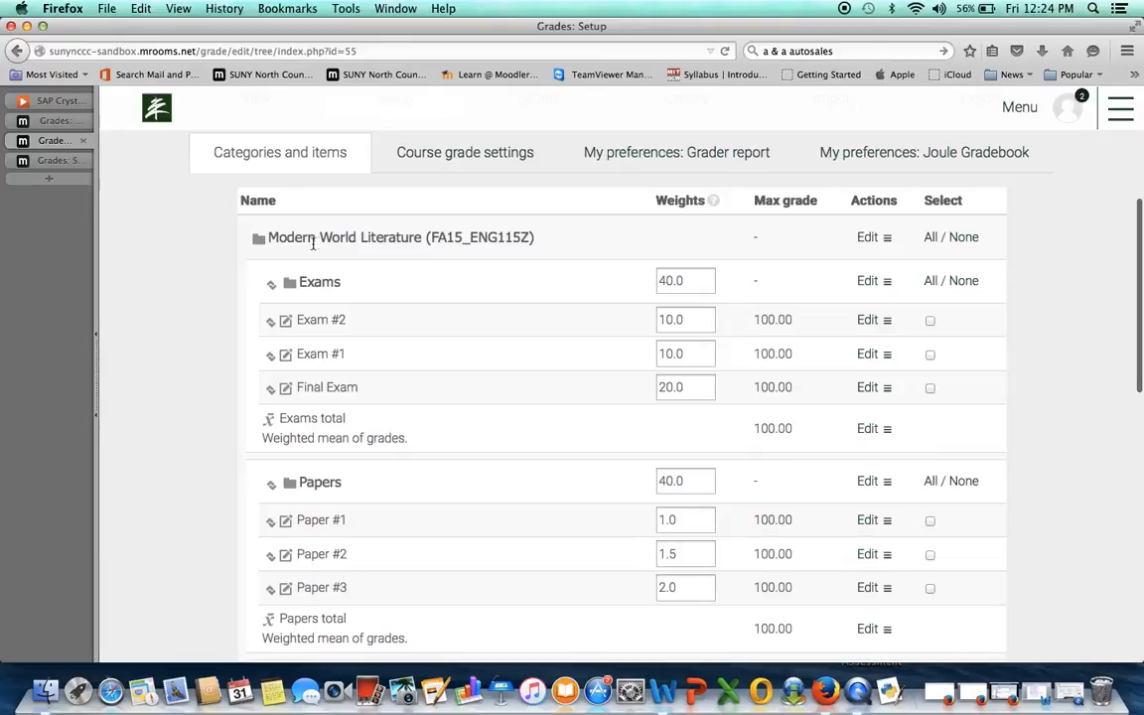
- Set the aggregation of the top-level Modern World Literature course category to Natural and save the changes
{"action": "left_click", "coordinate": [875, 239]}
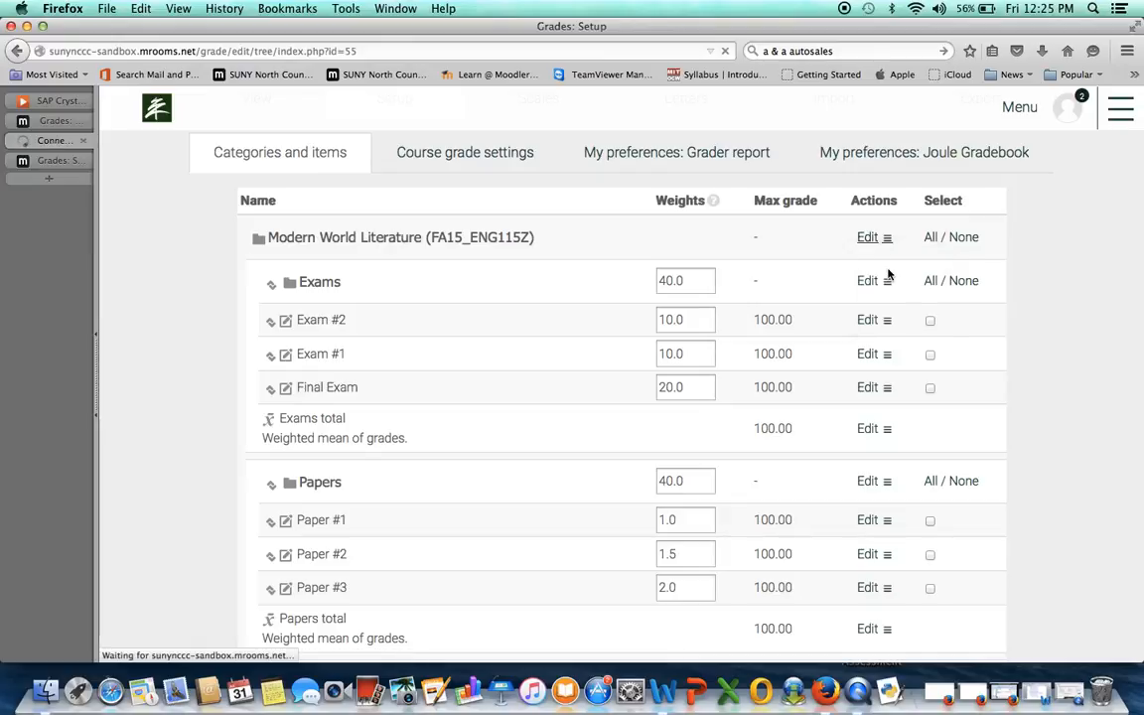
{"action": "scroll", "coordinate": [630, 366], "scroll_direction": "down", "scroll_amount": 2}
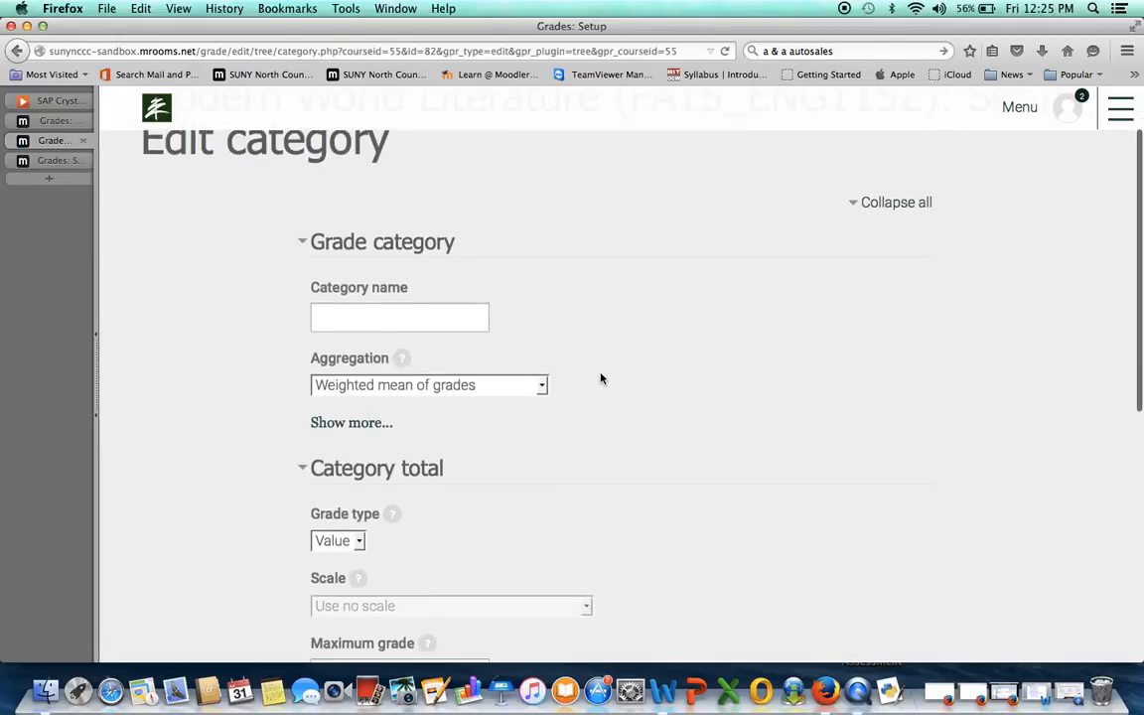
{"action": "scroll", "coordinate": [601, 378], "scroll_direction": "down", "scroll_amount": 5}
{"action": "left_click", "coordinate": [543, 219]}
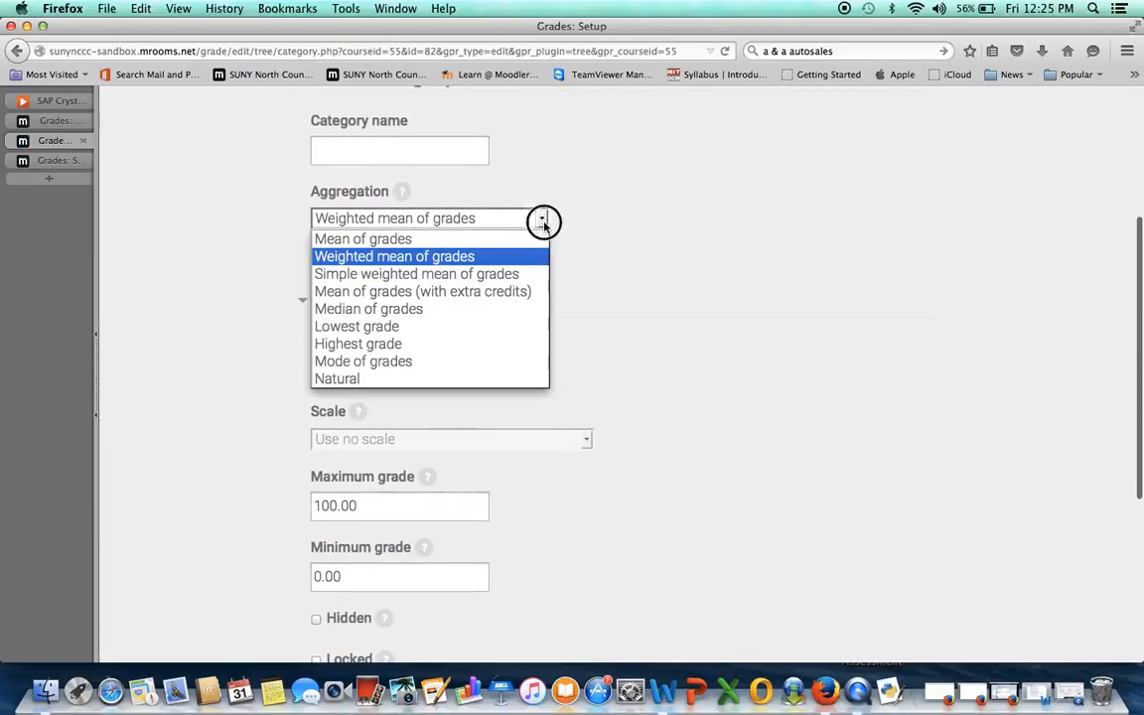
{"action": "left_click", "coordinate": [526, 380]}
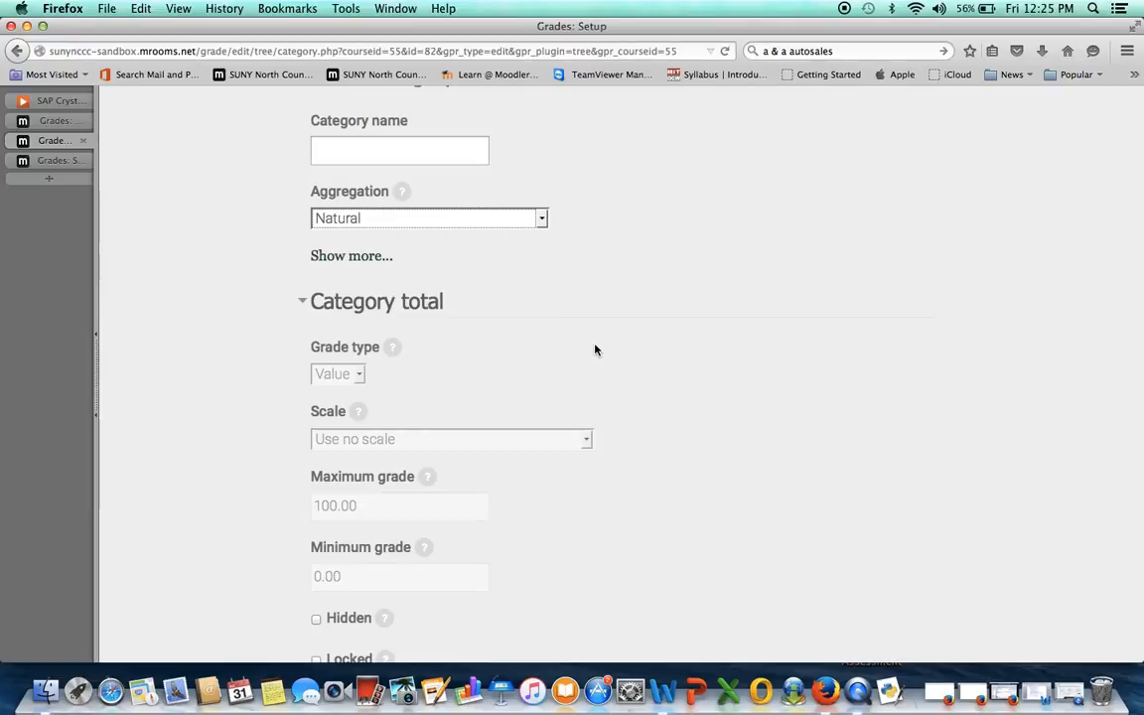
{"action": "scroll", "coordinate": [596, 349], "scroll_direction": "down", "scroll_amount": 5}
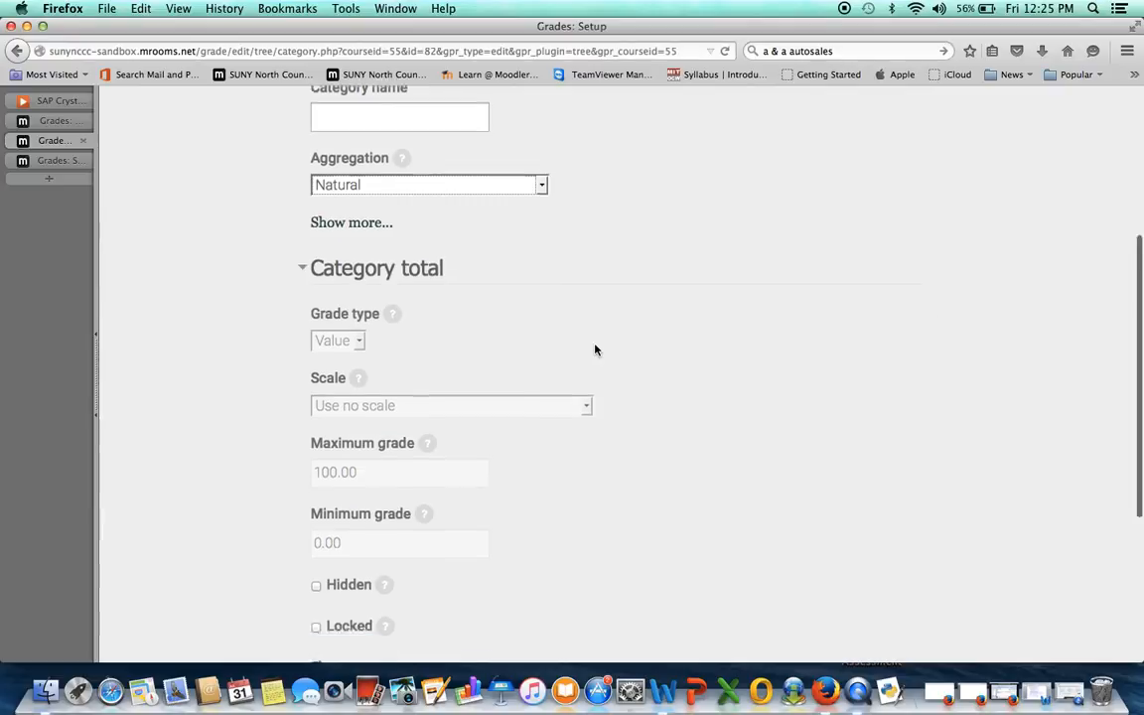
{"action": "left_click", "coordinate": [402, 517]}
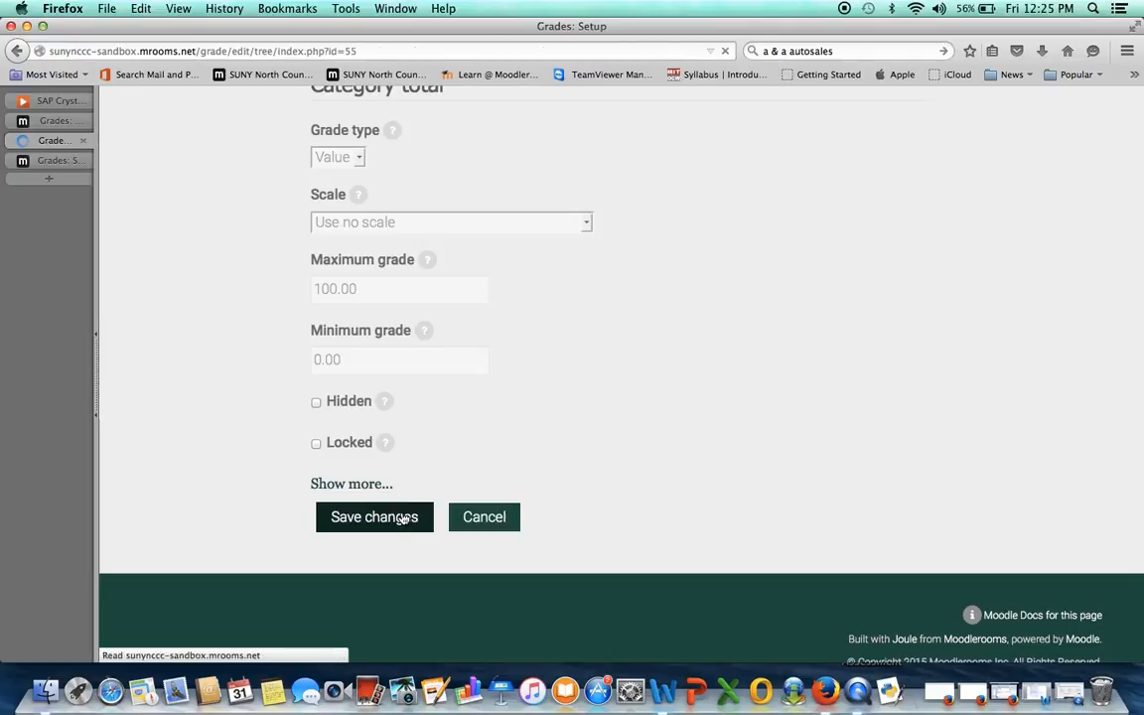
- Examine how the category weights, category totals and course total are listed under the course's Natural aggregation
{"action": "scroll", "coordinate": [403, 517], "scroll_direction": "down", "scroll_amount": 3}
{"action": "scroll", "coordinate": [403, 518], "scroll_direction": "down", "scroll_amount": 3}
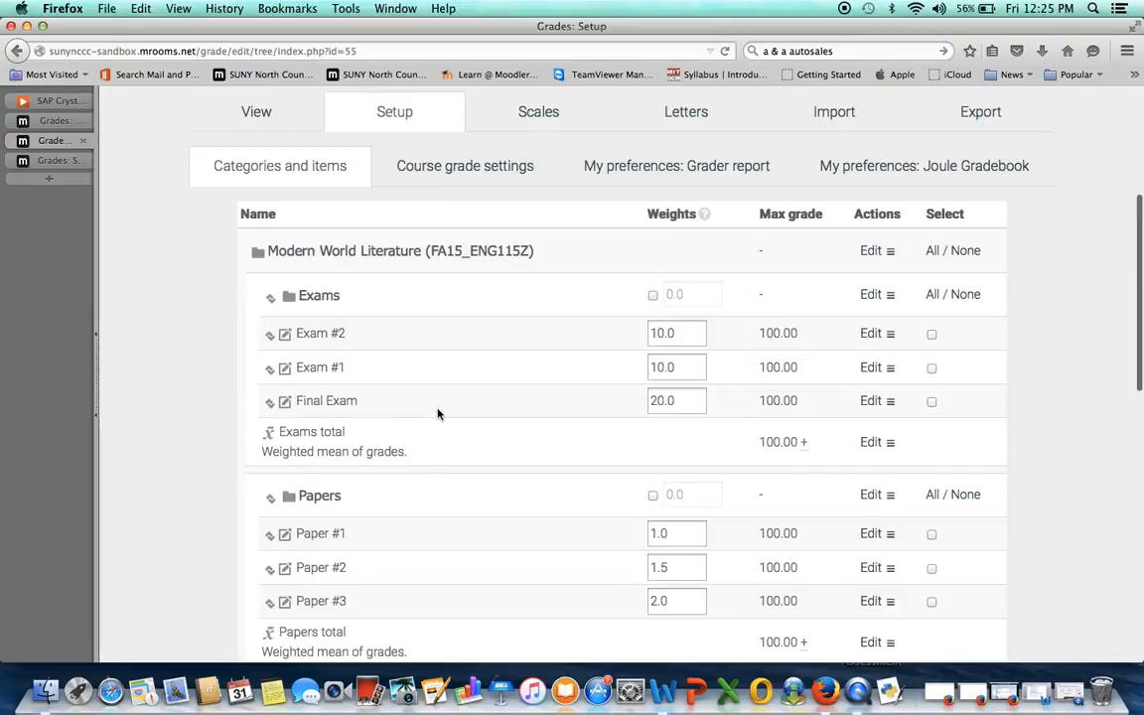
{"action": "scroll", "coordinate": [437, 411], "scroll_direction": "down", "scroll_amount": 1}
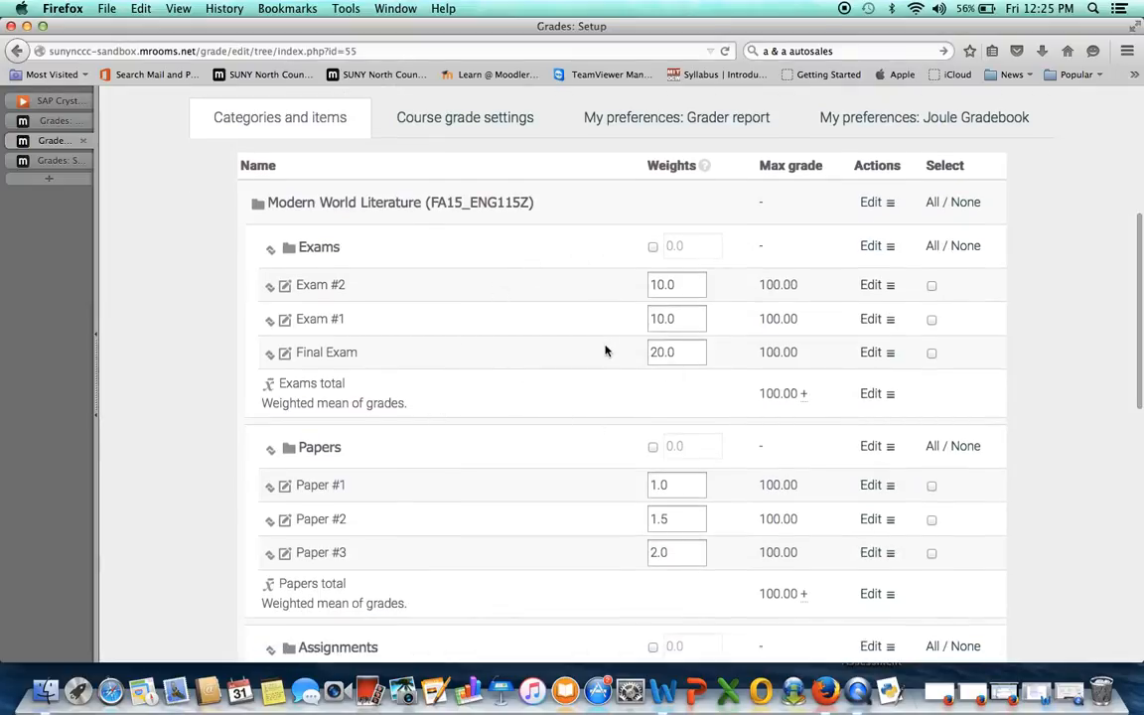
{"action": "scroll", "coordinate": [605, 349], "scroll_direction": "down", "scroll_amount": 4}
{"action": "scroll", "coordinate": [605, 349], "scroll_direction": "down", "scroll_amount": 3}
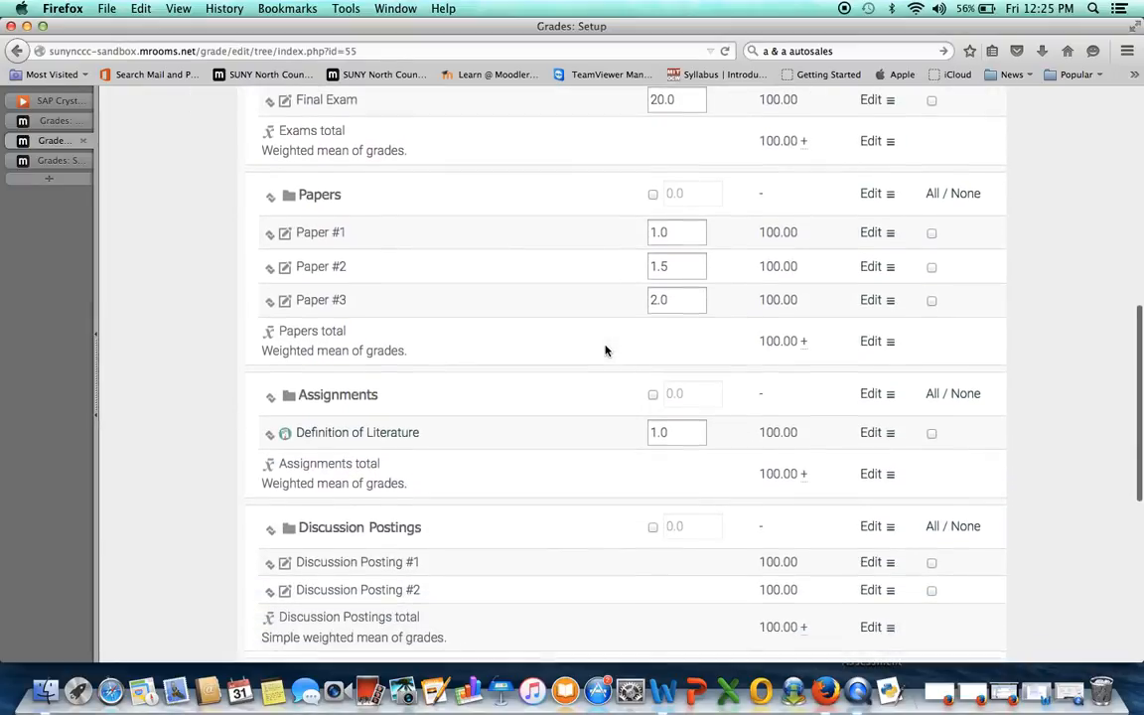
{"action": "scroll", "coordinate": [605, 350], "scroll_direction": "down", "scroll_amount": 1}
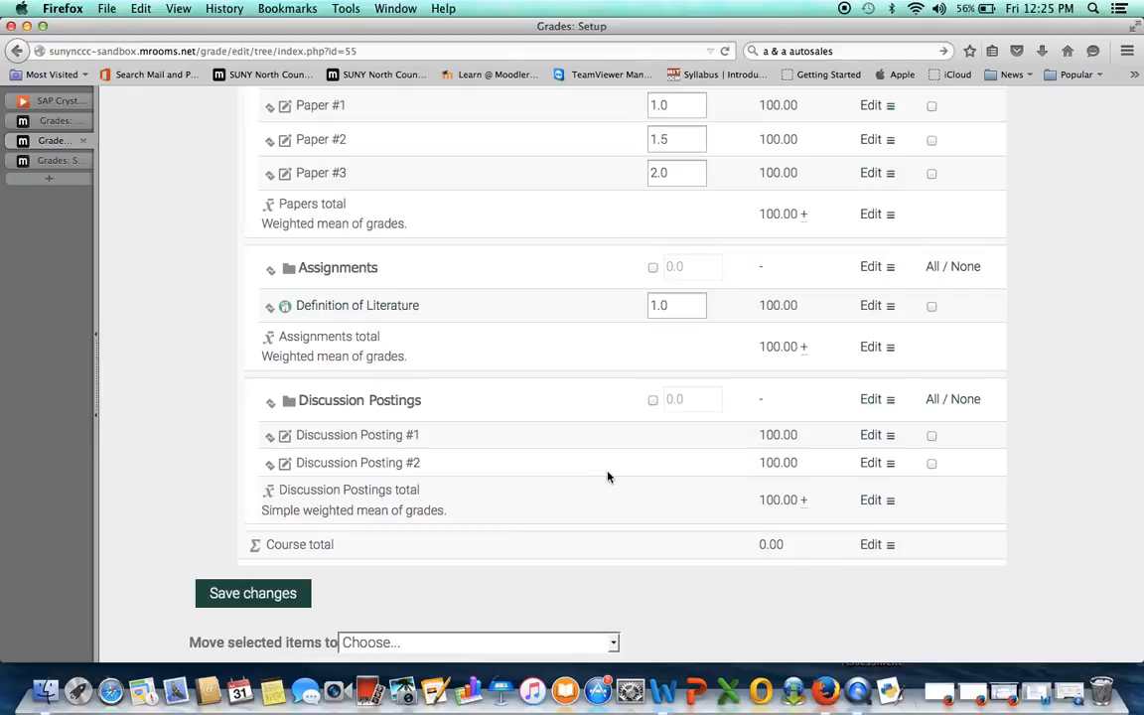
{"action": "scroll", "coordinate": [532, 390], "scroll_direction": "up", "scroll_amount": 7}
{"action": "scroll", "coordinate": [532, 362], "scroll_direction": "up", "scroll_amount": 3}
- Set the aggregation of the Exams category to Natural and save the changes
{"action": "left_click", "coordinate": [887, 314]}
{"action": "left_click", "coordinate": [893, 341]}
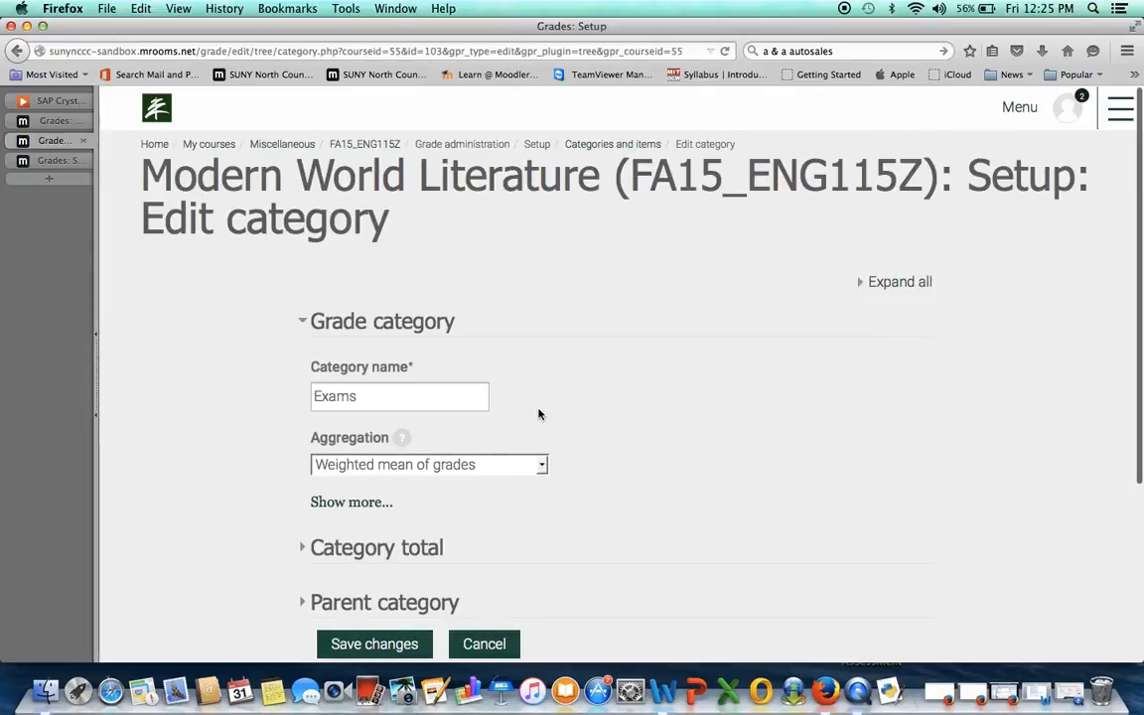
{"action": "scroll", "coordinate": [539, 412], "scroll_direction": "down", "scroll_amount": 2}
{"action": "left_click", "coordinate": [541, 394]}
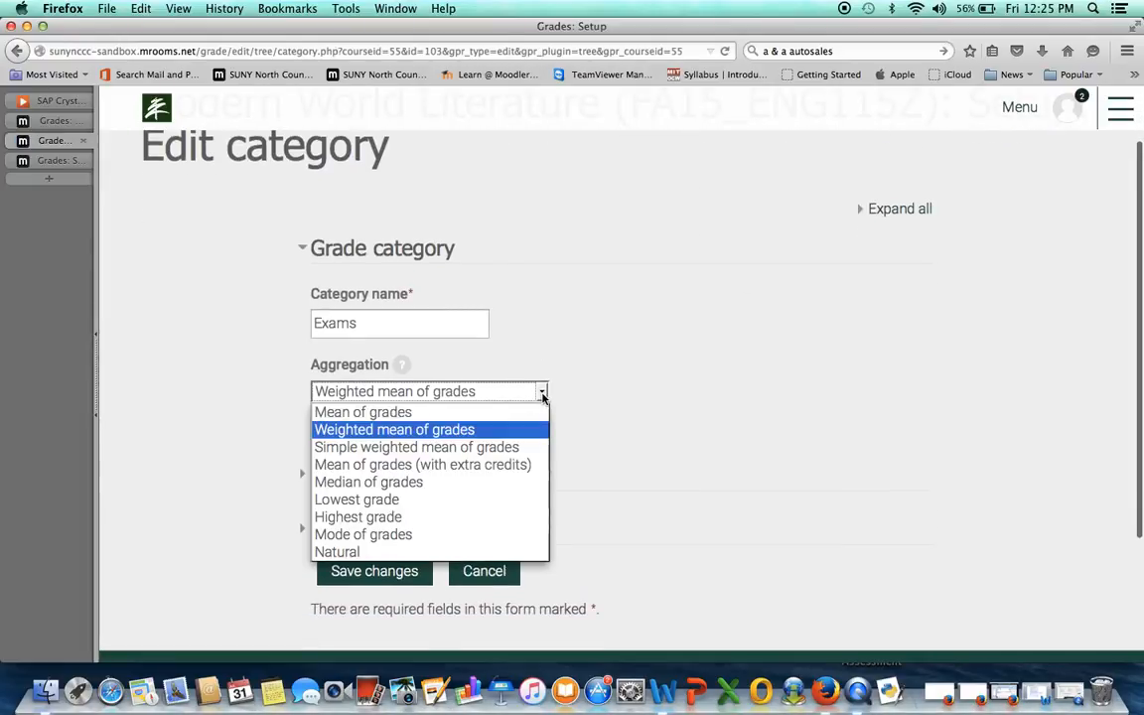
{"action": "left_click", "coordinate": [506, 552]}
{"action": "left_click", "coordinate": [417, 570]}
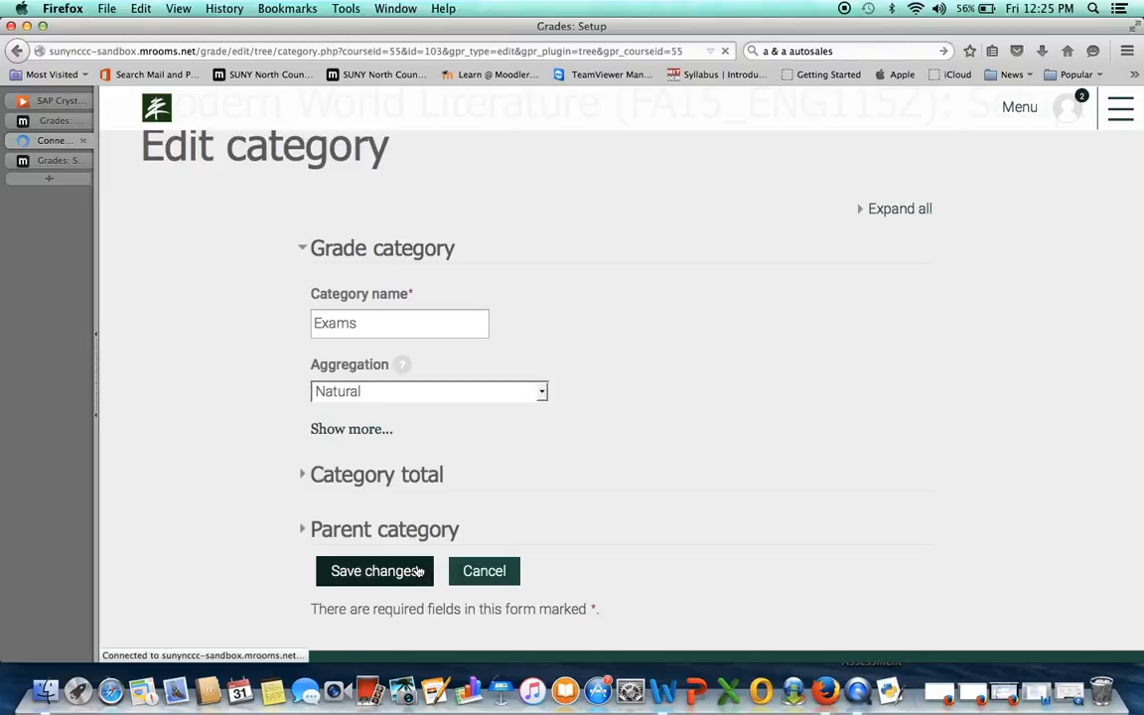
- Set the aggregation of the Papers category to Natural and save the changes
{"action": "scroll", "coordinate": [417, 569], "scroll_direction": "down", "scroll_amount": 5}
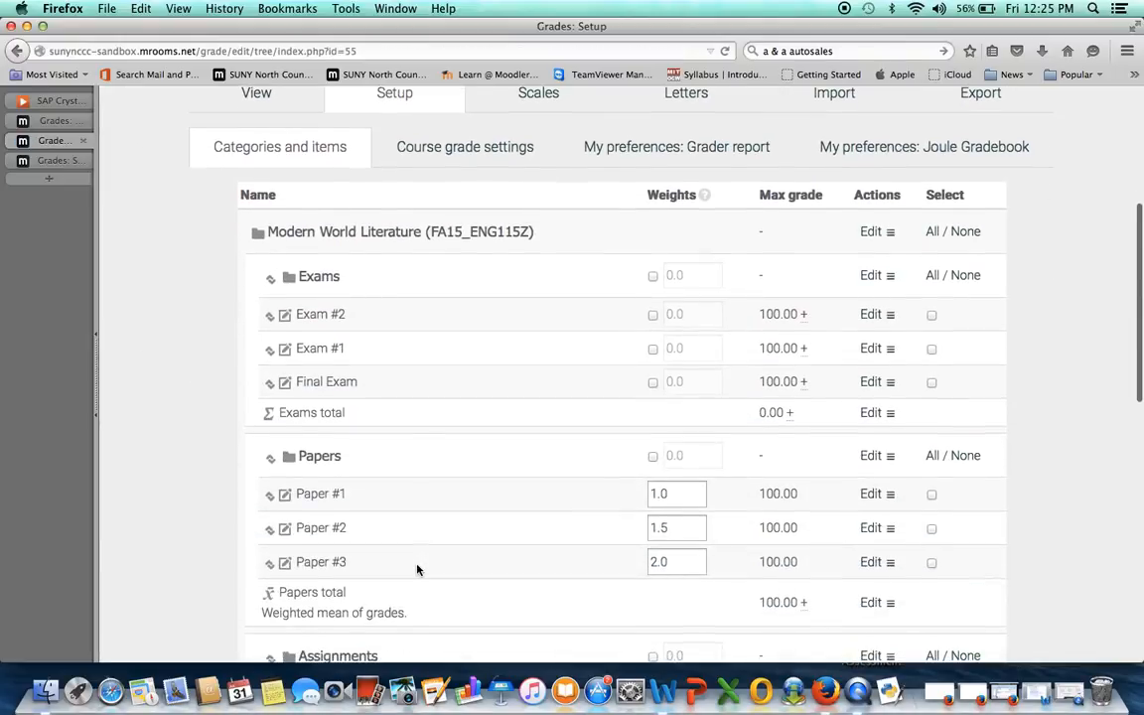
{"action": "scroll", "coordinate": [427, 561], "scroll_direction": "down", "scroll_amount": 2}
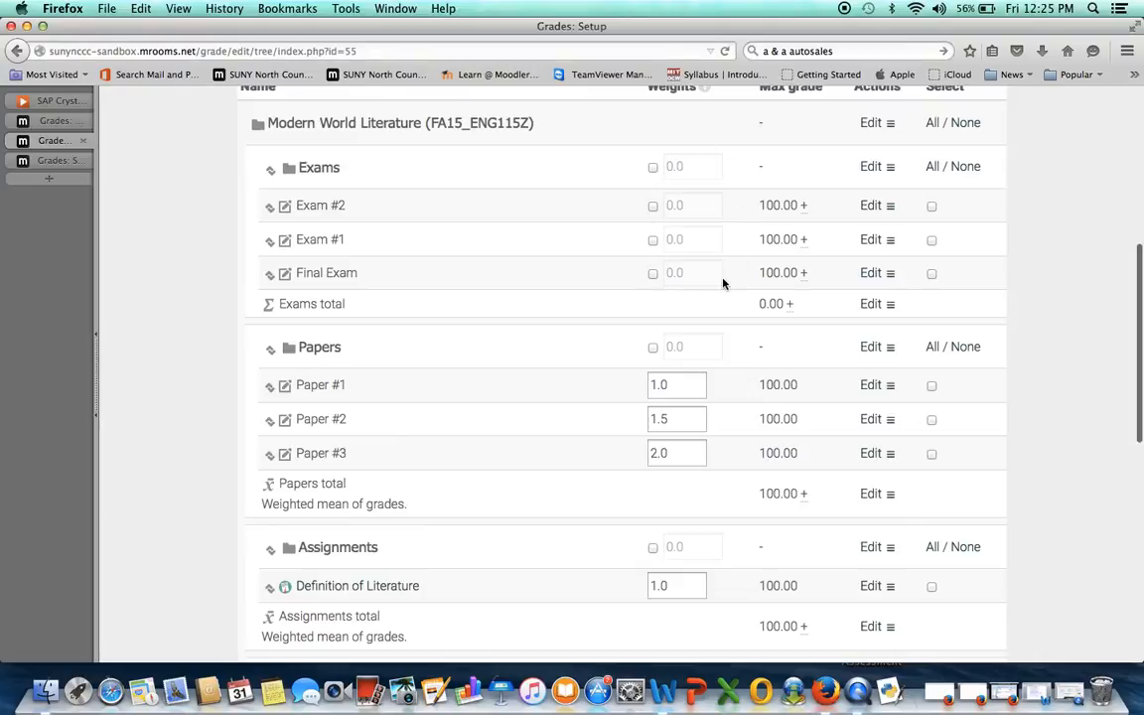
{"action": "scroll", "coordinate": [596, 318], "scroll_direction": "down", "scroll_amount": 1}
{"action": "left_click", "coordinate": [882, 287]}
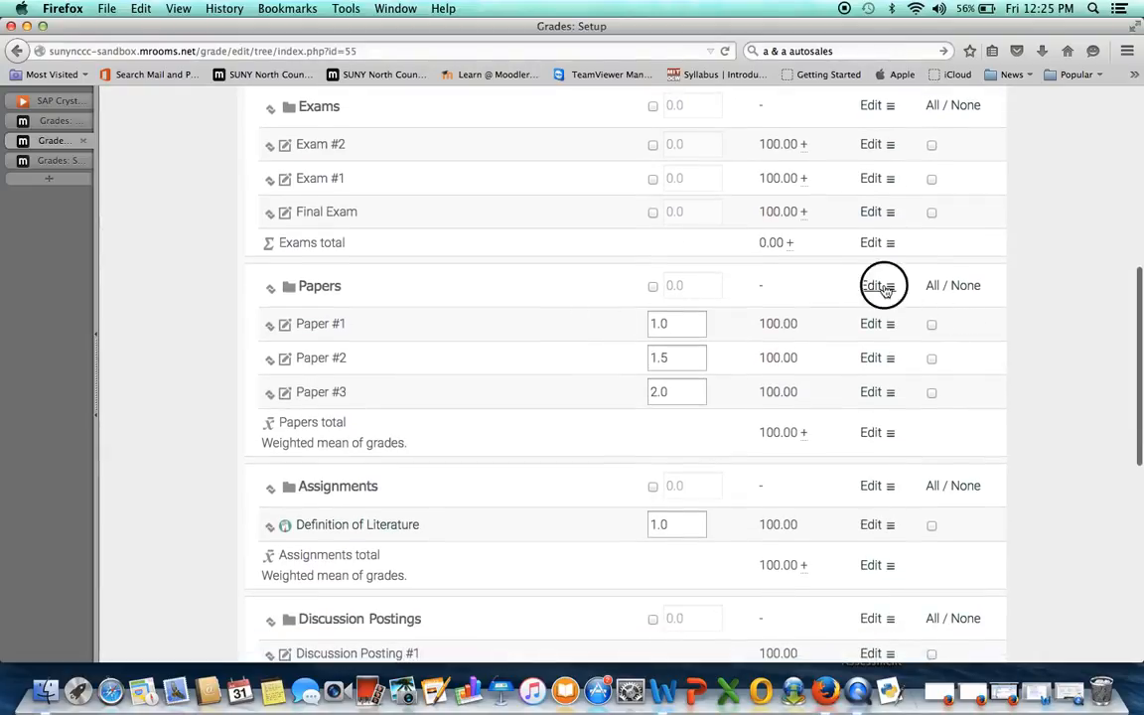
{"action": "left_click", "coordinate": [897, 327]}
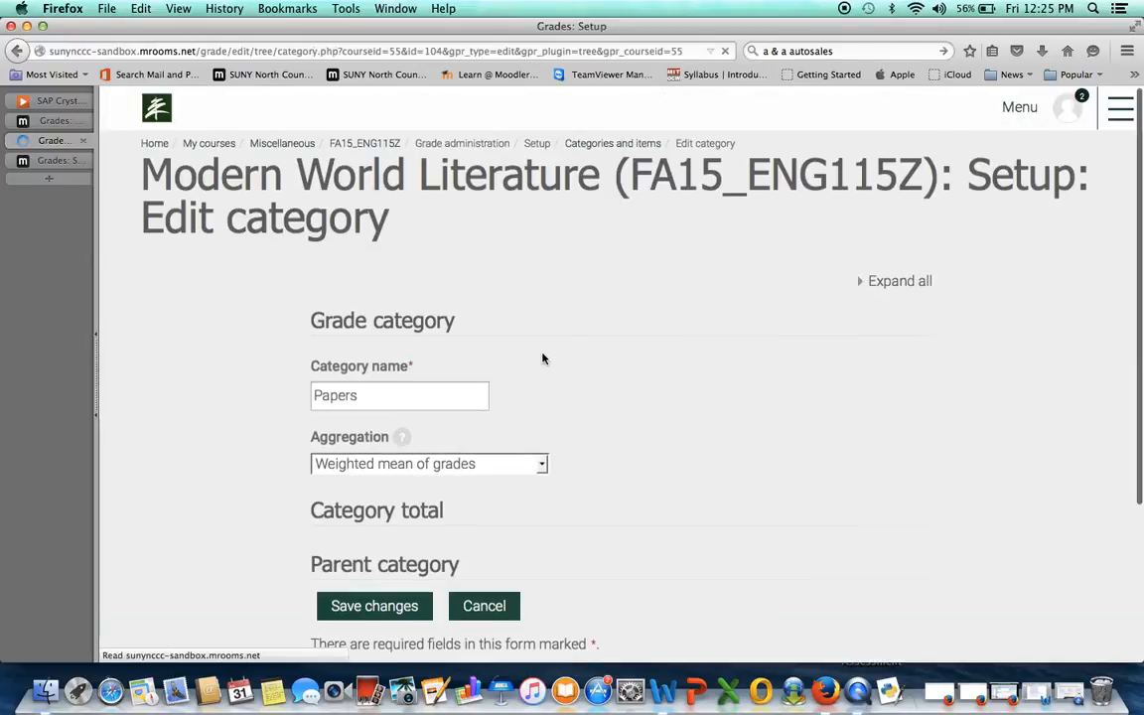
{"action": "scroll", "coordinate": [542, 383], "scroll_direction": "down", "scroll_amount": 1}
{"action": "left_click", "coordinate": [542, 393]}
{"action": "left_click", "coordinate": [520, 552]}
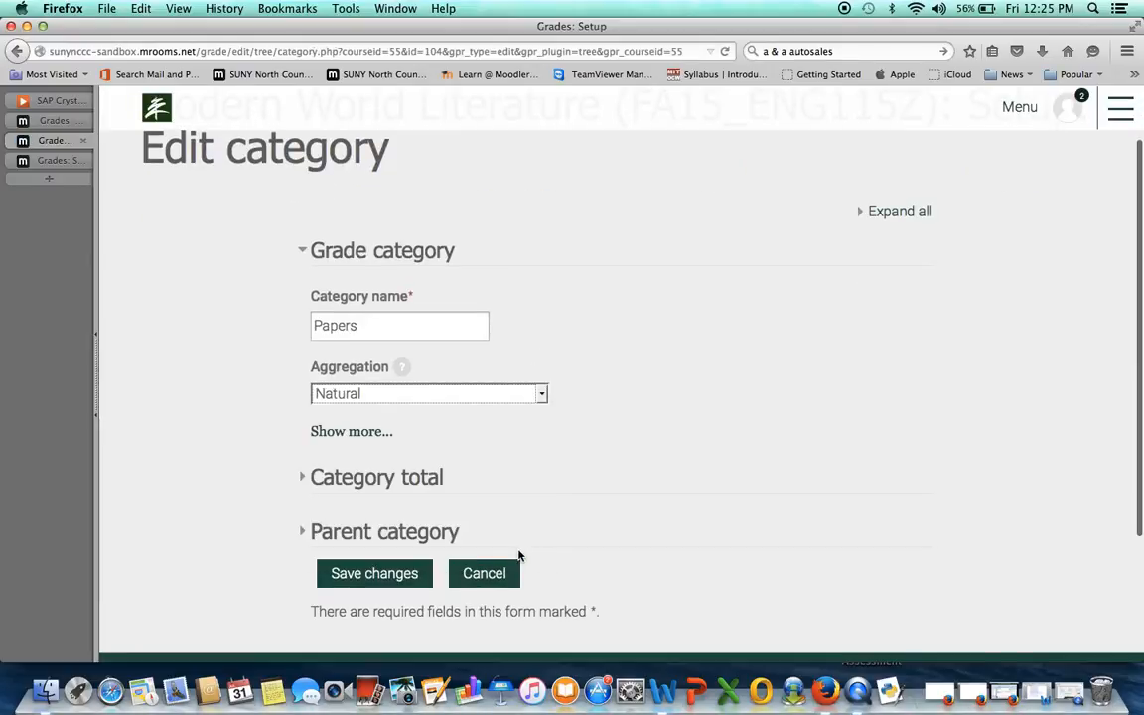
{"action": "left_click", "coordinate": [378, 574]}
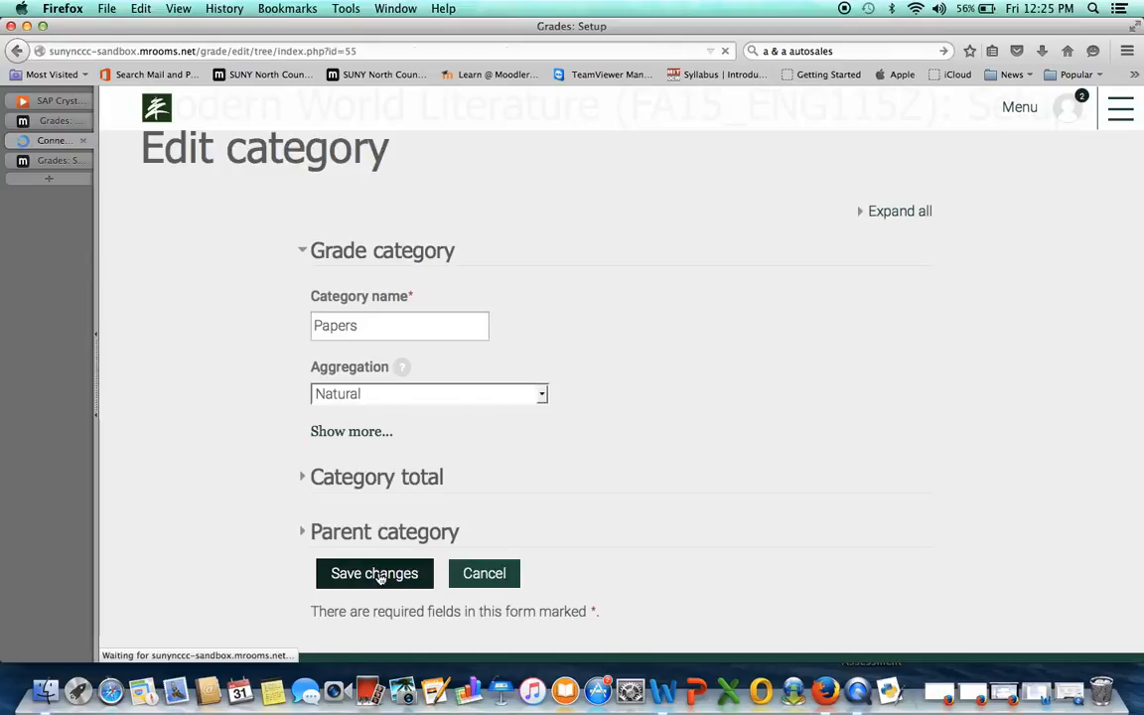
- Set the aggregation of the Assignments category to Natural and save the changes
{"action": "scroll", "coordinate": [377, 576], "scroll_direction": "down", "scroll_amount": 3}
{"action": "scroll", "coordinate": [378, 577], "scroll_direction": "down", "scroll_amount": 8}
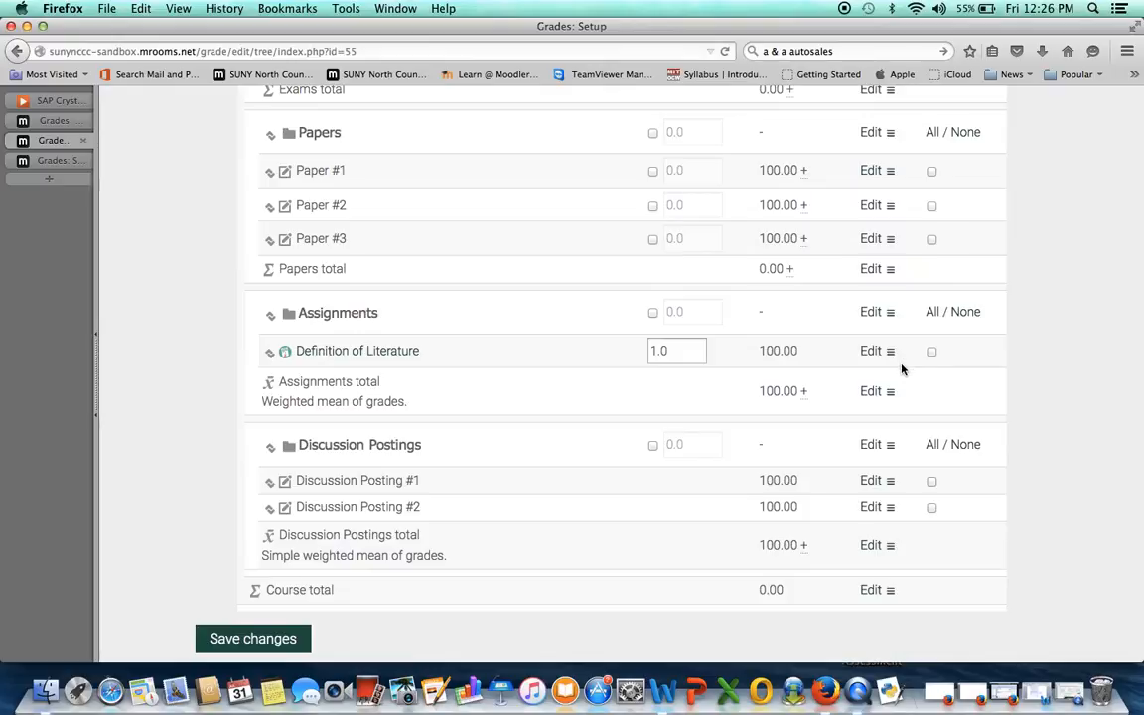
{"action": "left_click", "coordinate": [873, 313]}
{"action": "left_click", "coordinate": [901, 345]}
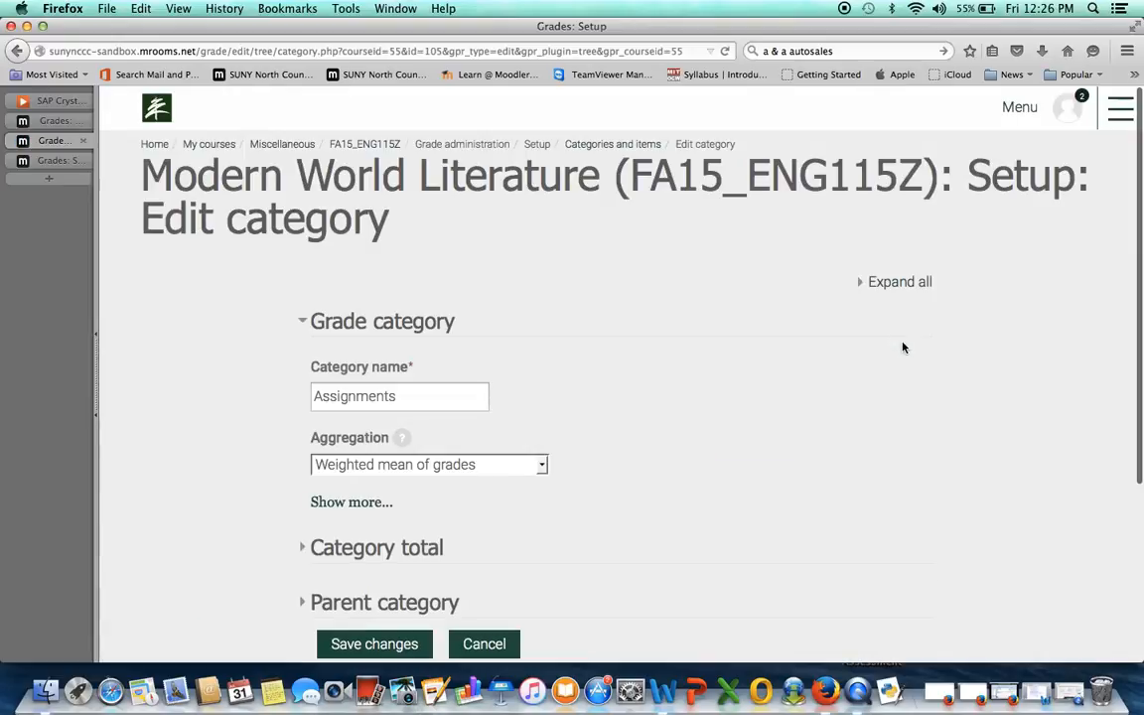
{"action": "left_click", "coordinate": [541, 465]}
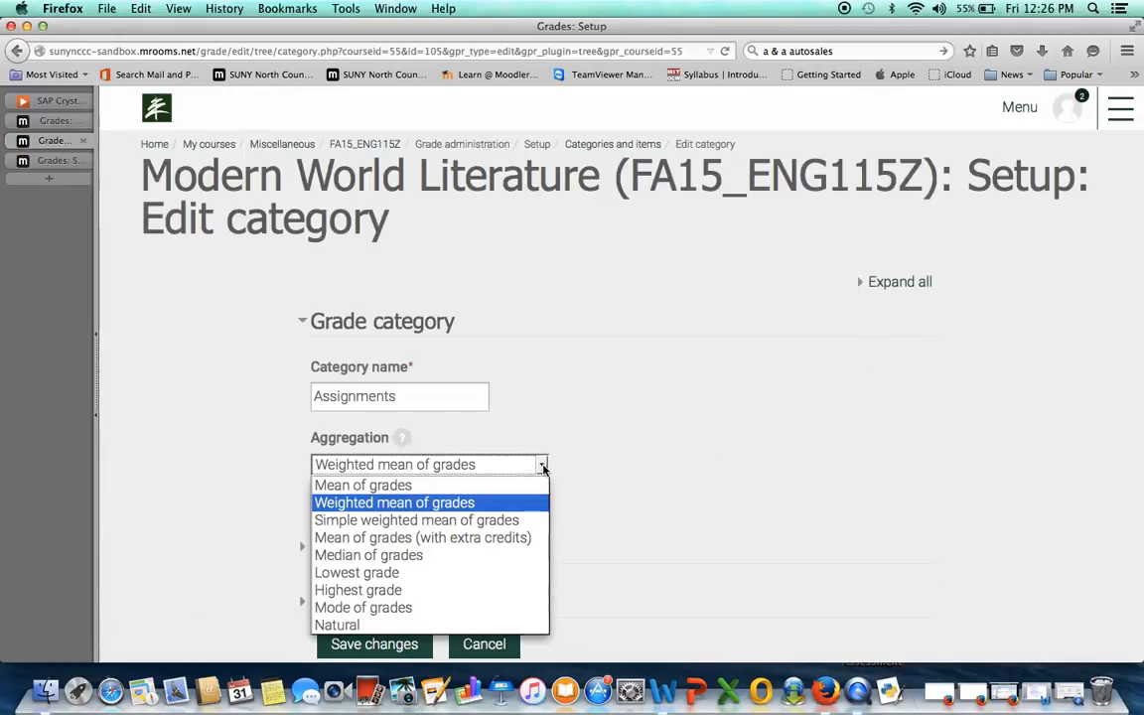
{"action": "left_click", "coordinate": [521, 624]}
{"action": "scroll", "coordinate": [636, 507], "scroll_direction": "down", "scroll_amount": 2}
{"action": "left_click", "coordinate": [402, 549]}
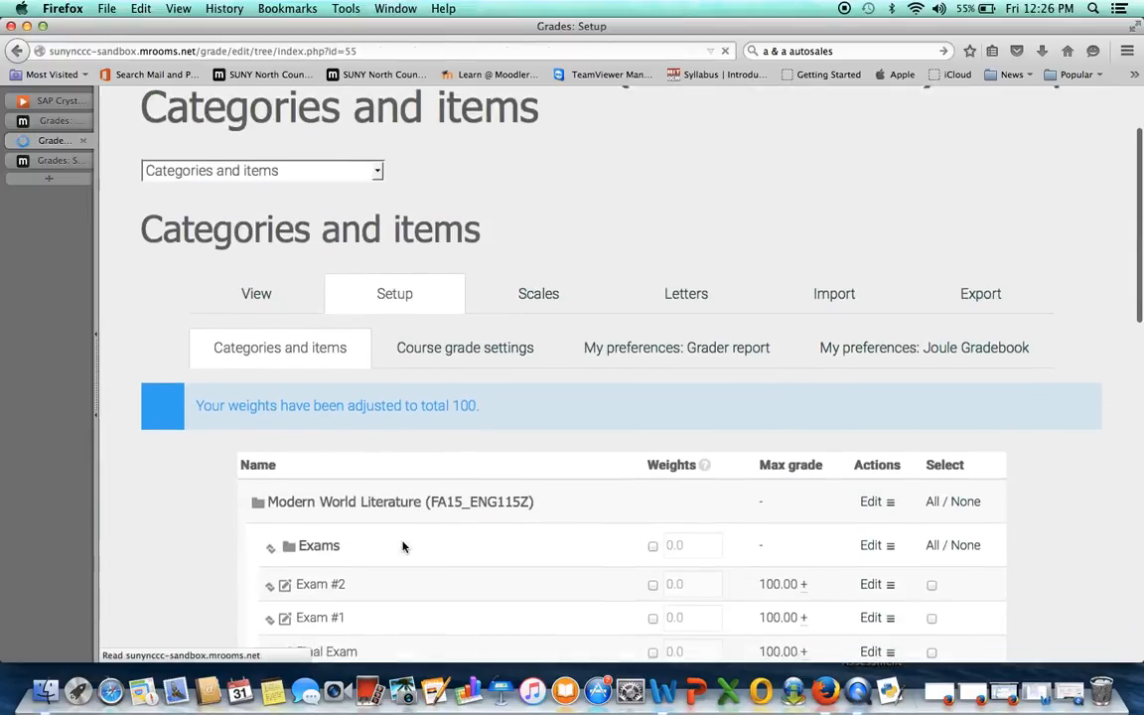
- Set the aggregation of the Discussion Postings category to Natural and save the changes
{"action": "scroll", "coordinate": [403, 545], "scroll_direction": "down", "scroll_amount": 10}
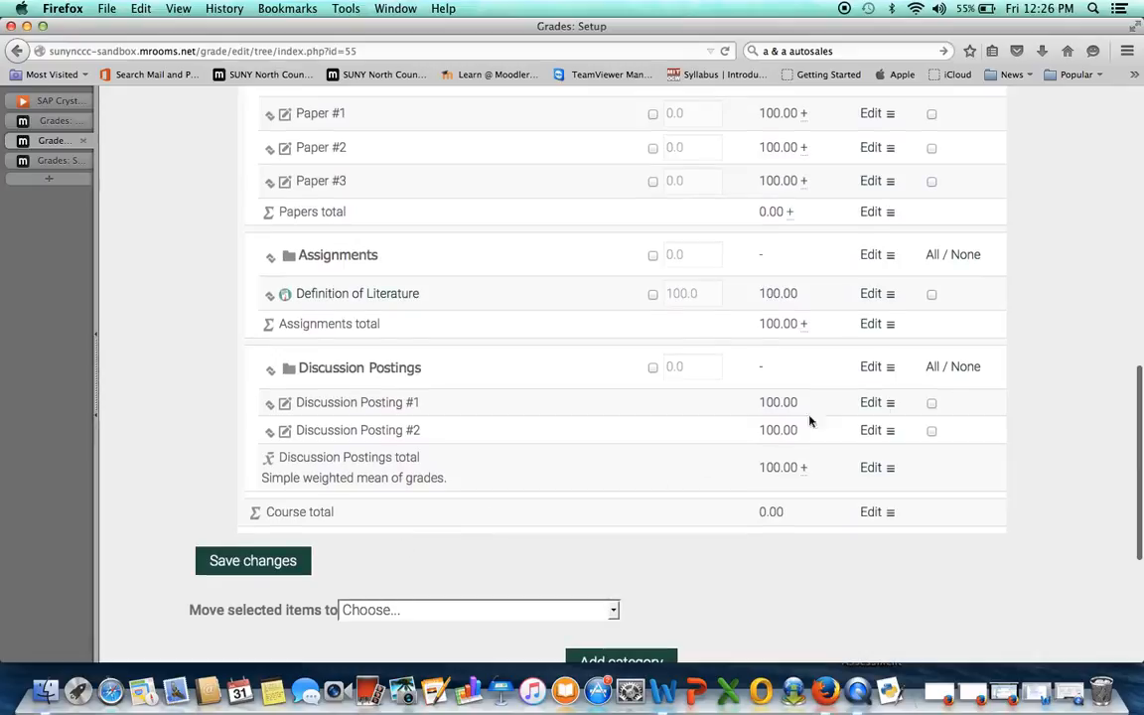
{"action": "left_click", "coordinate": [886, 370]}
{"action": "left_click", "coordinate": [890, 401]}
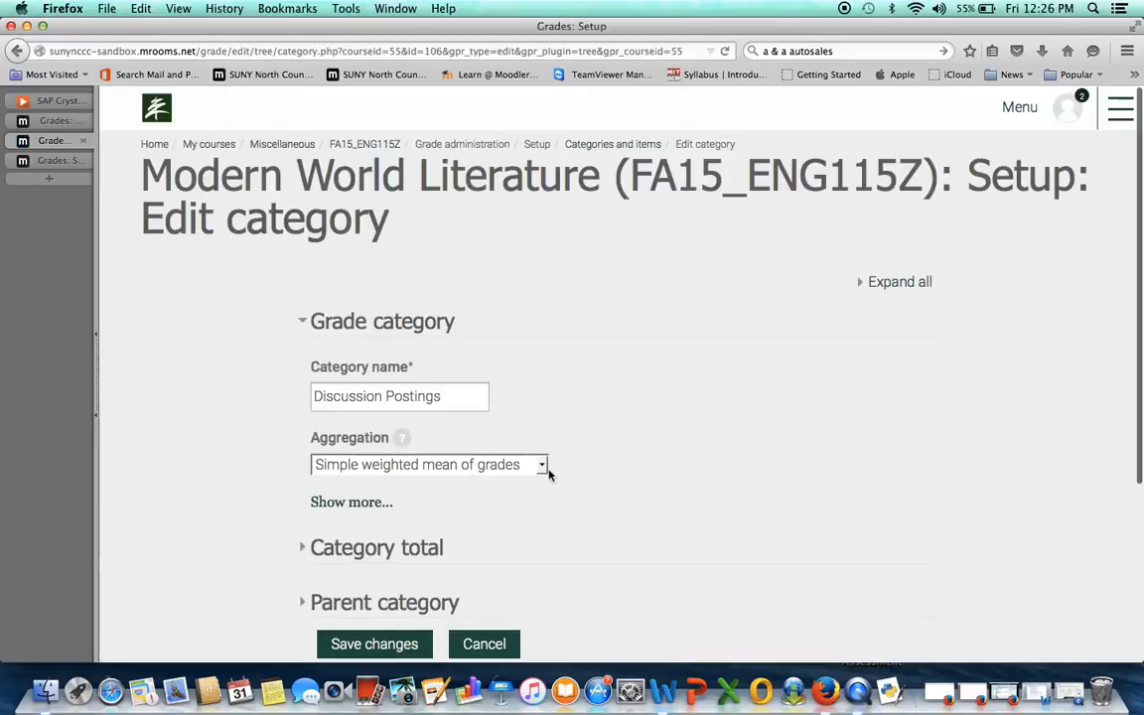
{"action": "left_click", "coordinate": [546, 472]}
{"action": "left_click", "coordinate": [505, 623]}
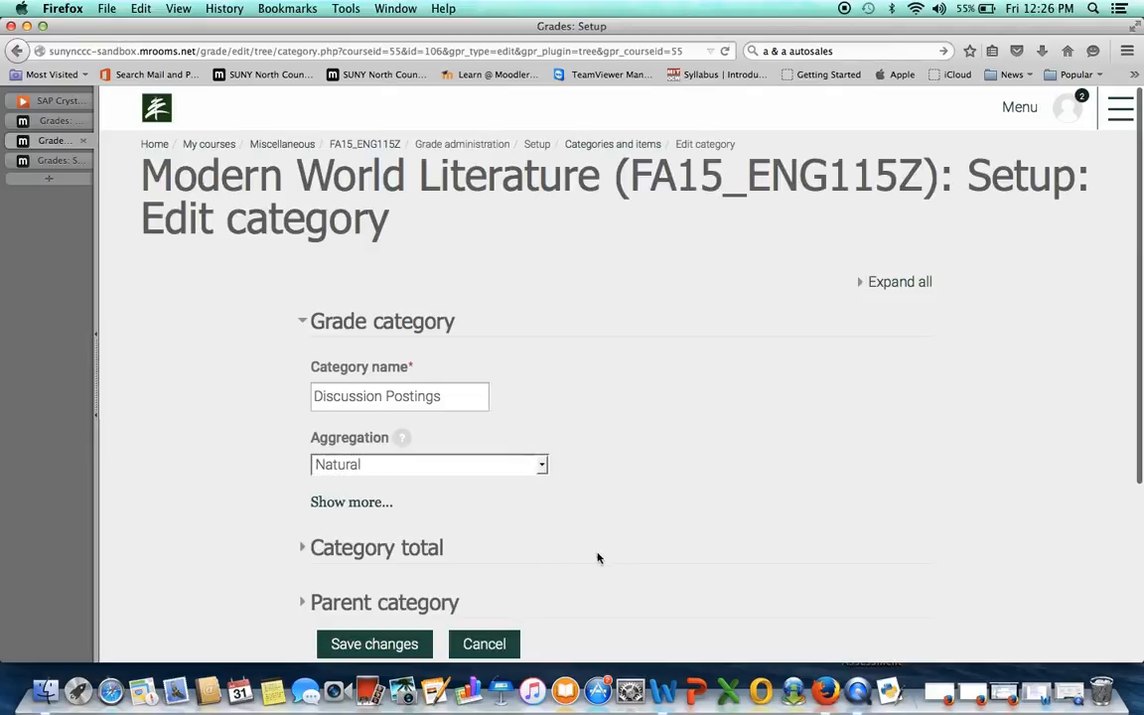
{"action": "left_click", "coordinate": [403, 640]}
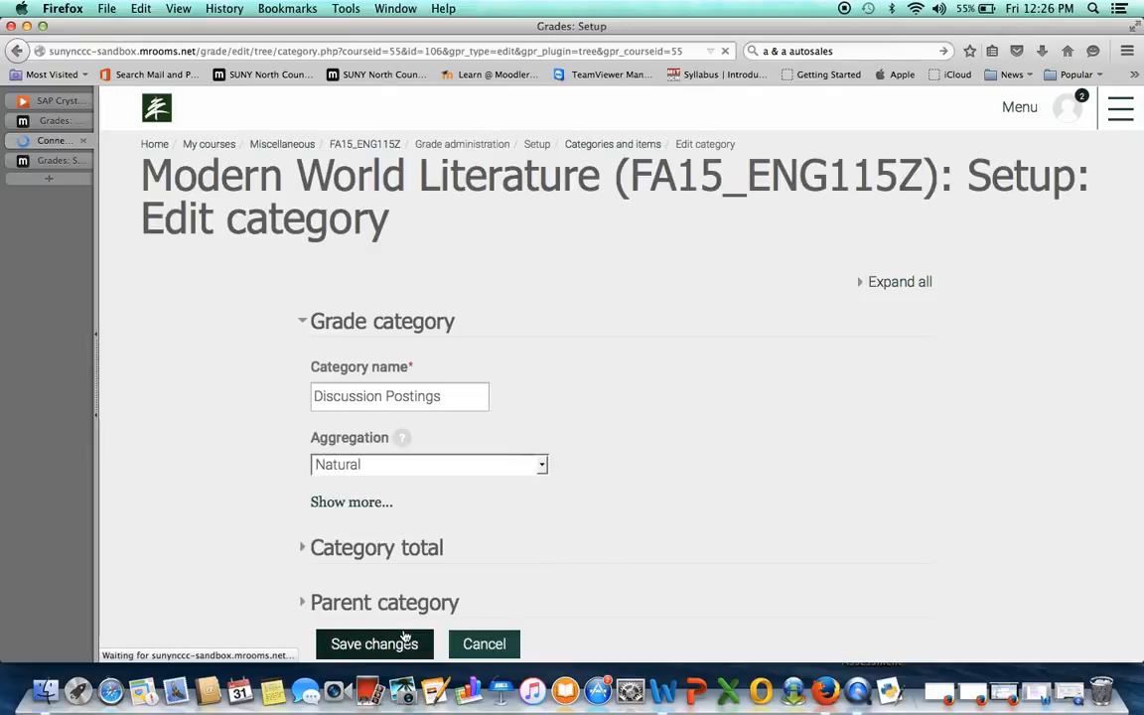
- Enable adjusted weights for the Exams and Papers categories and set each to 40
{"action": "scroll", "coordinate": [584, 484], "scroll_direction": "down", "scroll_amount": 3}
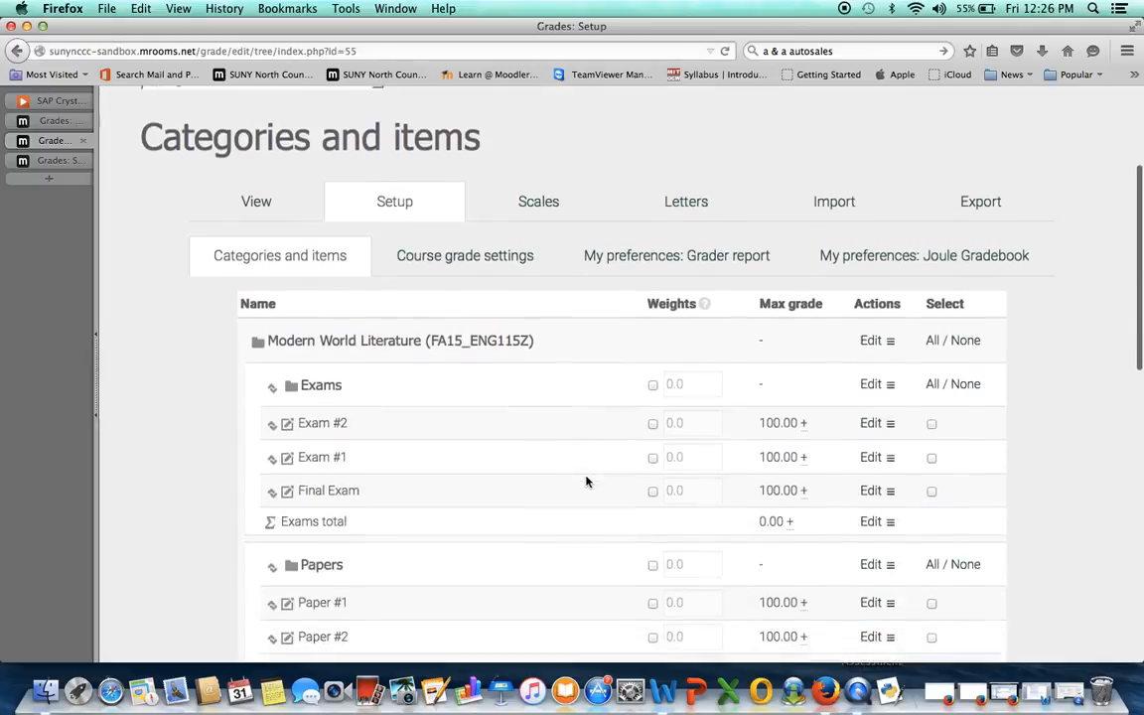
{"action": "scroll", "coordinate": [586, 482], "scroll_direction": "down", "scroll_amount": 1}
{"action": "scroll", "coordinate": [731, 459], "scroll_direction": "down", "scroll_amount": 3}
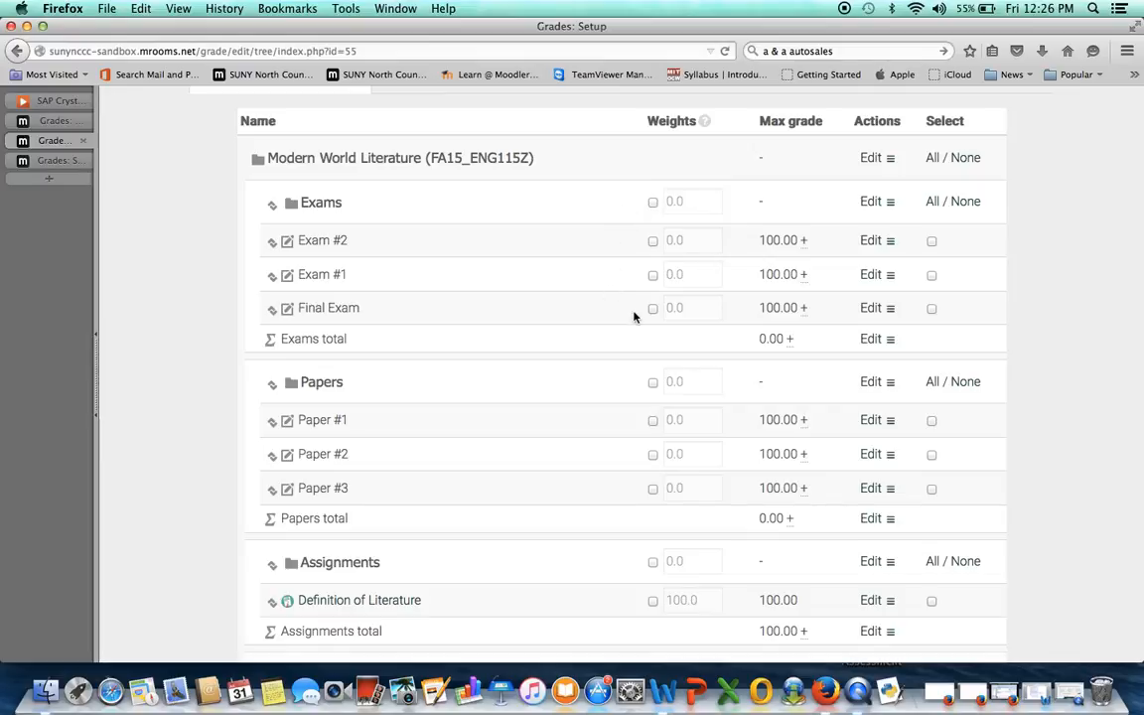
{"action": "left_click", "coordinate": [652, 201]}
{"action": "type", "text": "40"}
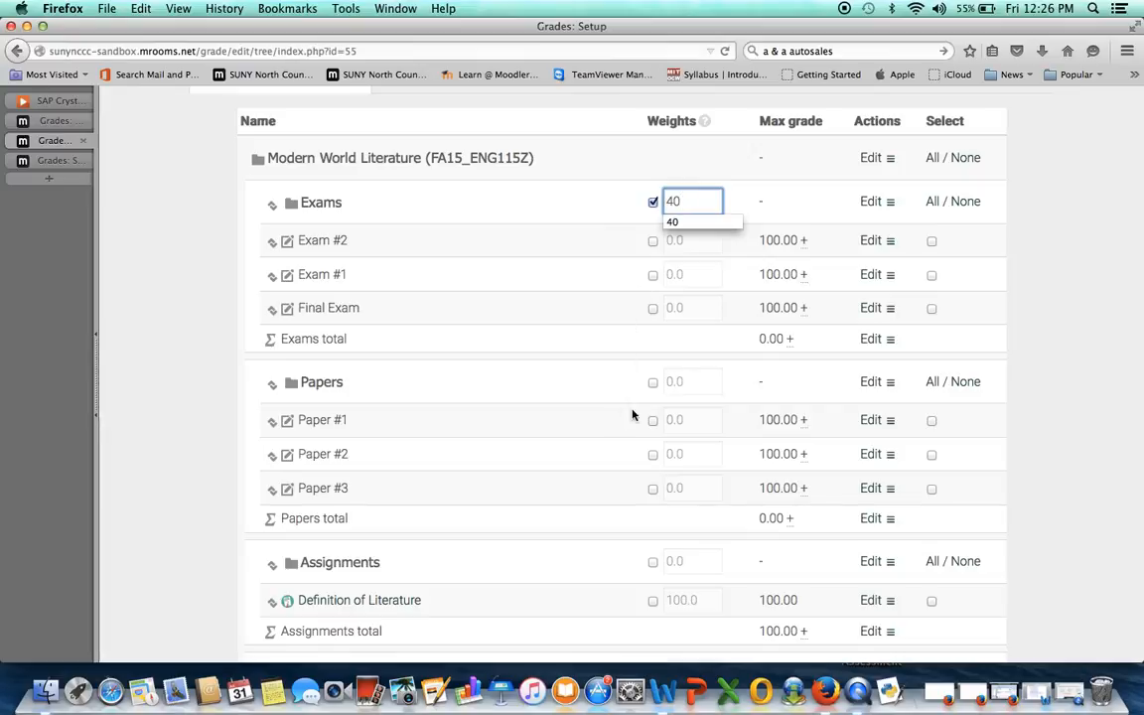
{"action": "left_click", "coordinate": [653, 381]}
{"action": "type", "text": "40"}
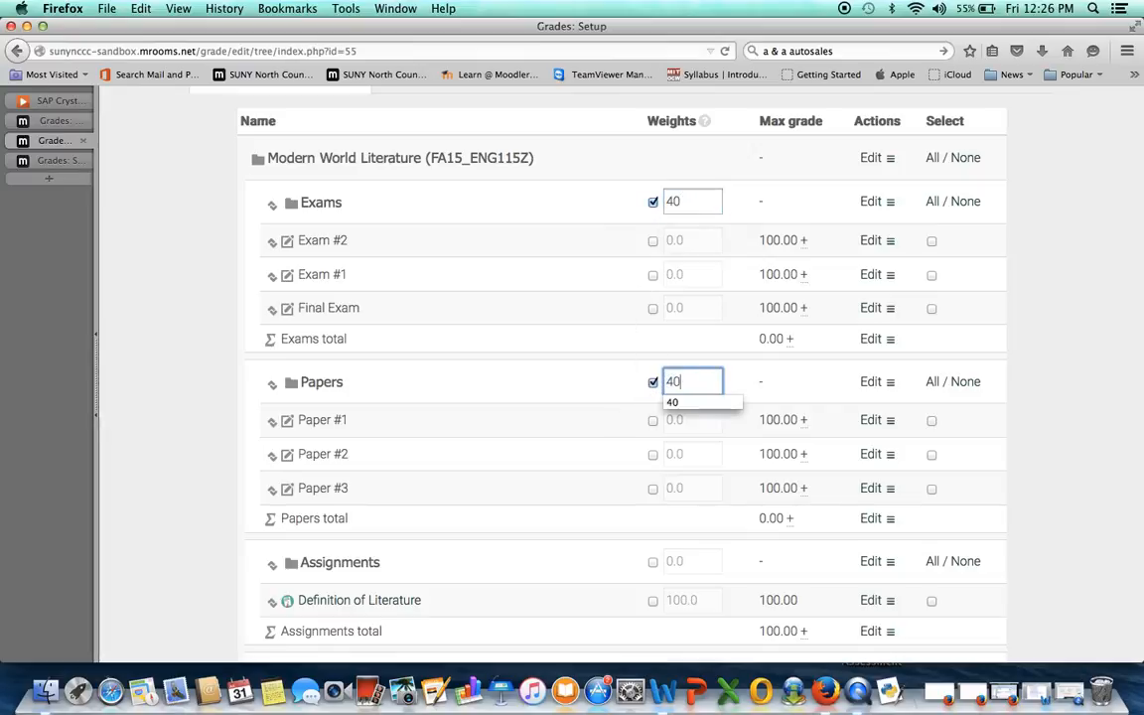
- Enable adjusted weights of 10 each for the Assignments and Discussion Postings categories and save the gradebook changes
{"action": "scroll", "coordinate": [566, 491], "scroll_direction": "down", "scroll_amount": 5}
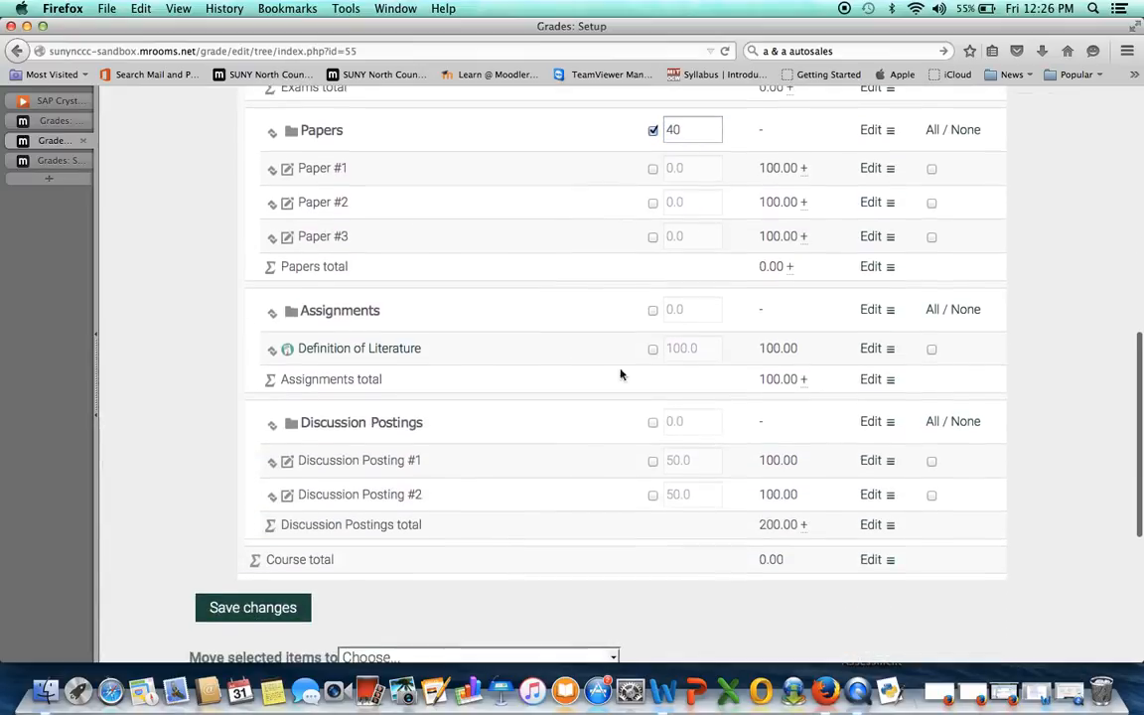
{"action": "left_click", "coordinate": [652, 310]}
{"action": "left_click", "coordinate": [685, 310]}
{"action": "double_click", "coordinate": [685, 310]}
{"action": "type", "text": "10"}
{"action": "left_click", "coordinate": [652, 424]}
{"action": "key", "text": "Tab"}
{"action": "type", "text": "10"}
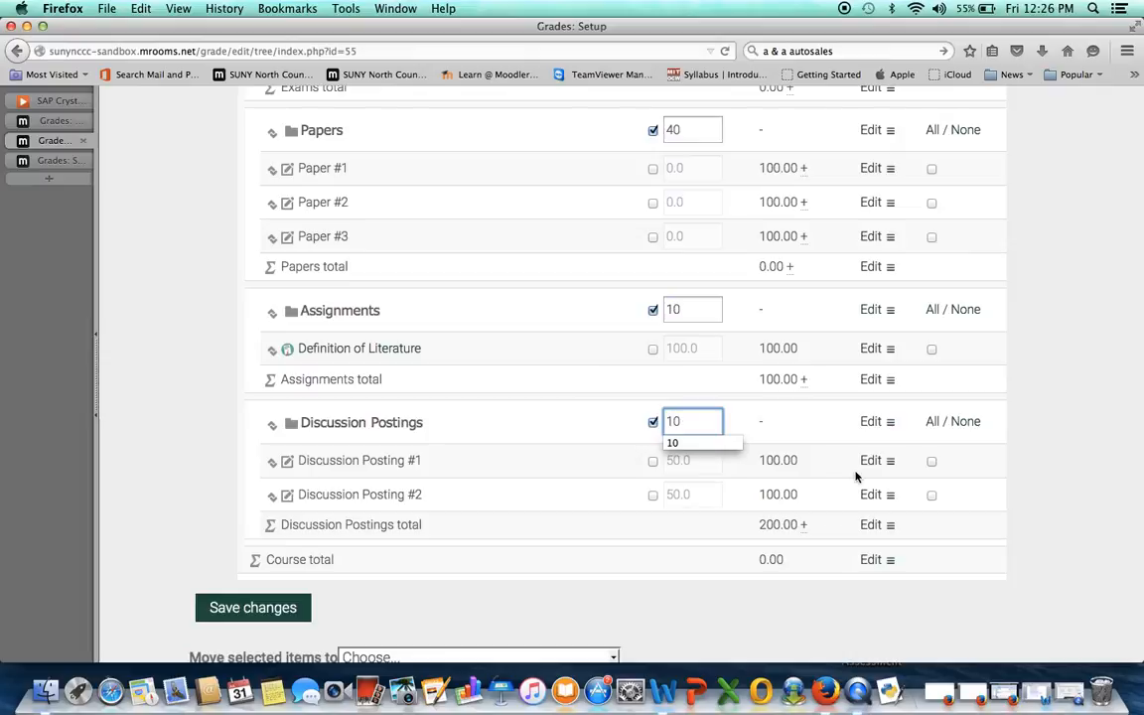
{"action": "left_click", "coordinate": [1061, 549]}
{"action": "left_click", "coordinate": [281, 608]}
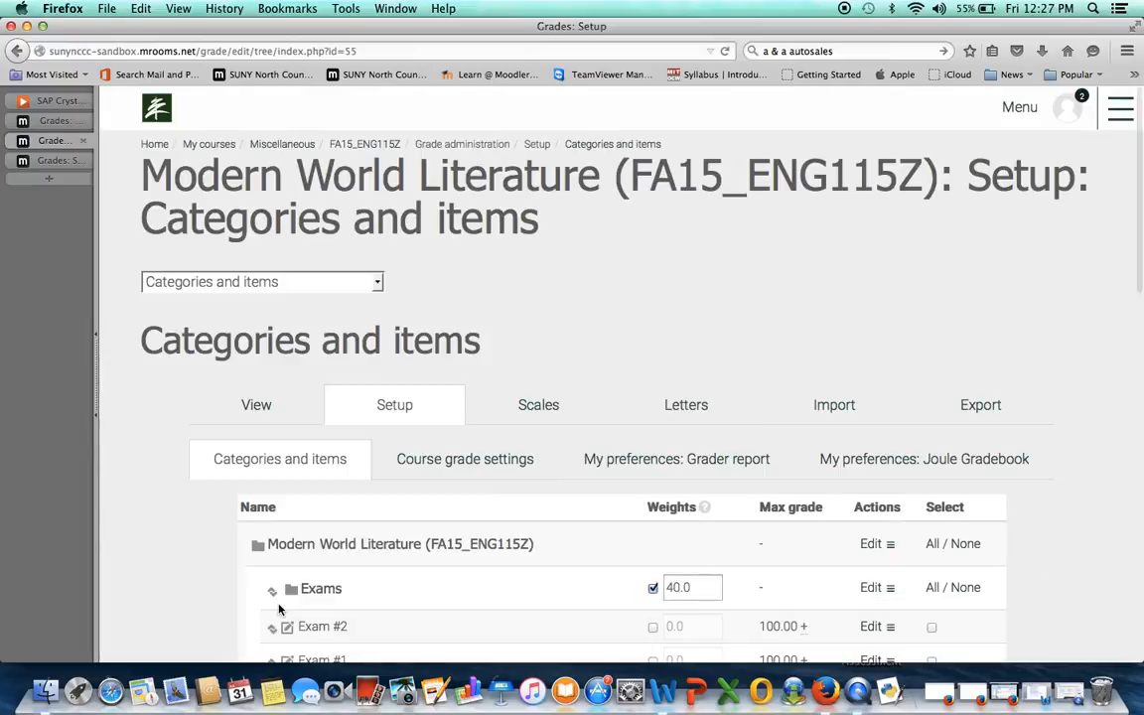
- Review the fully expanded settings of the Exam #2 grade item, including its parent category options, and save the form
{"action": "scroll", "coordinate": [279, 610], "scroll_direction": "down", "scroll_amount": 3}
{"action": "scroll", "coordinate": [279, 610], "scroll_direction": "down", "scroll_amount": 4}
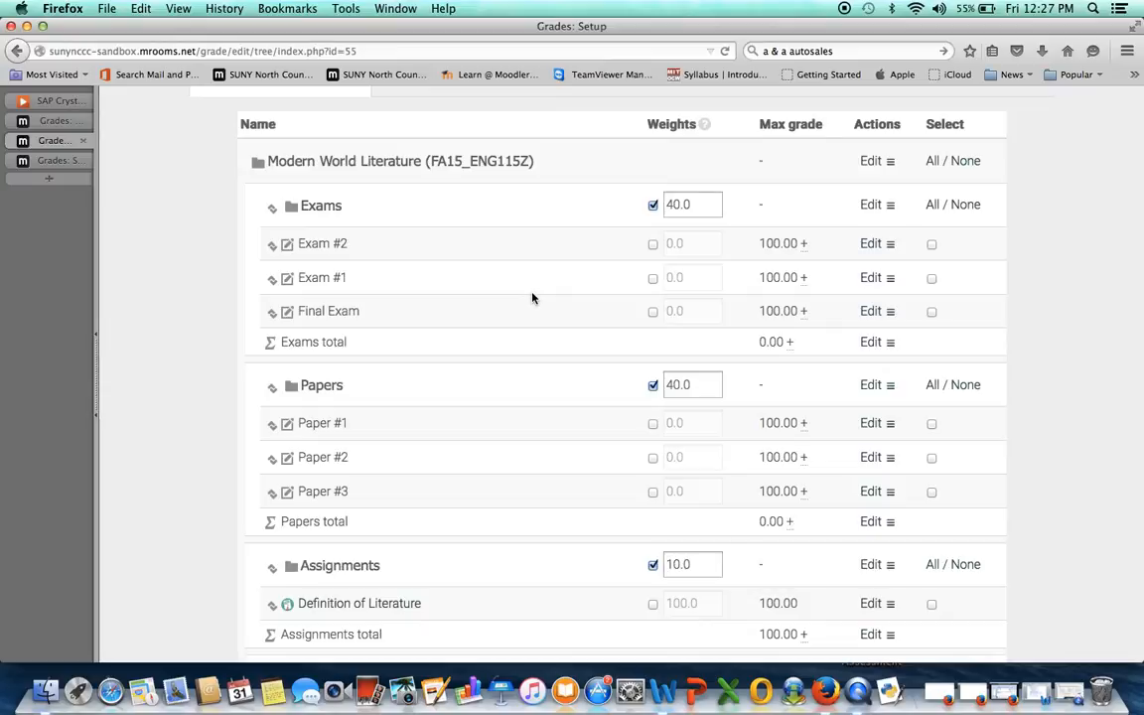
{"action": "left_click", "coordinate": [891, 245]}
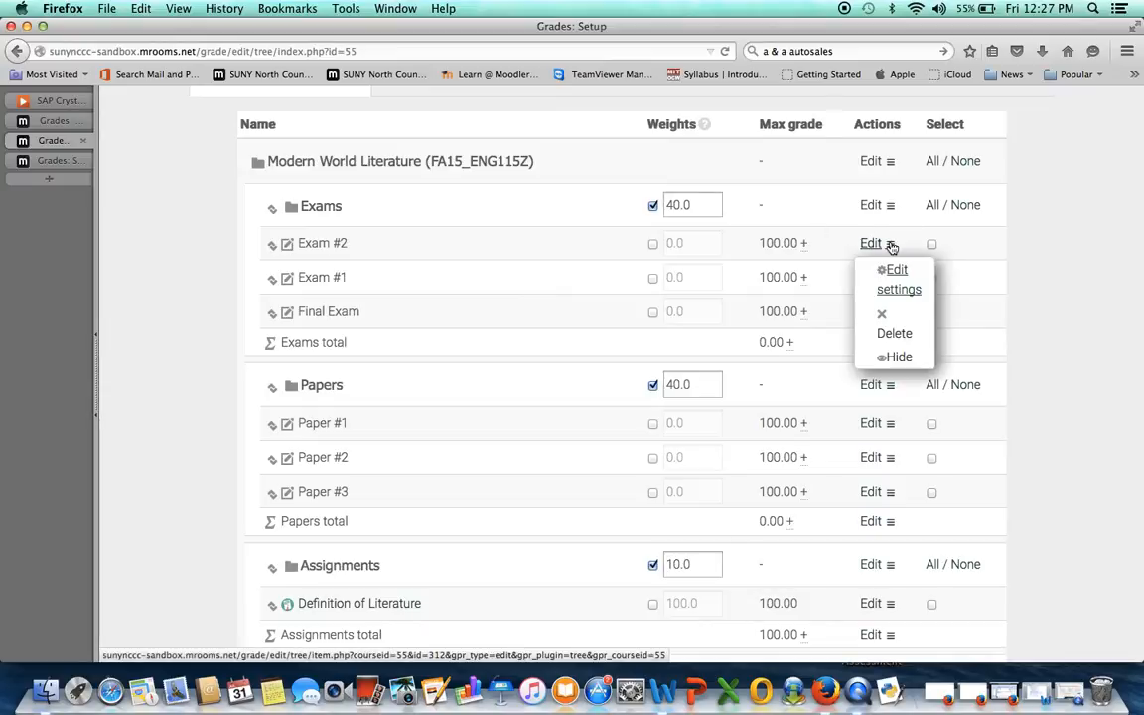
{"action": "left_click", "coordinate": [892, 289]}
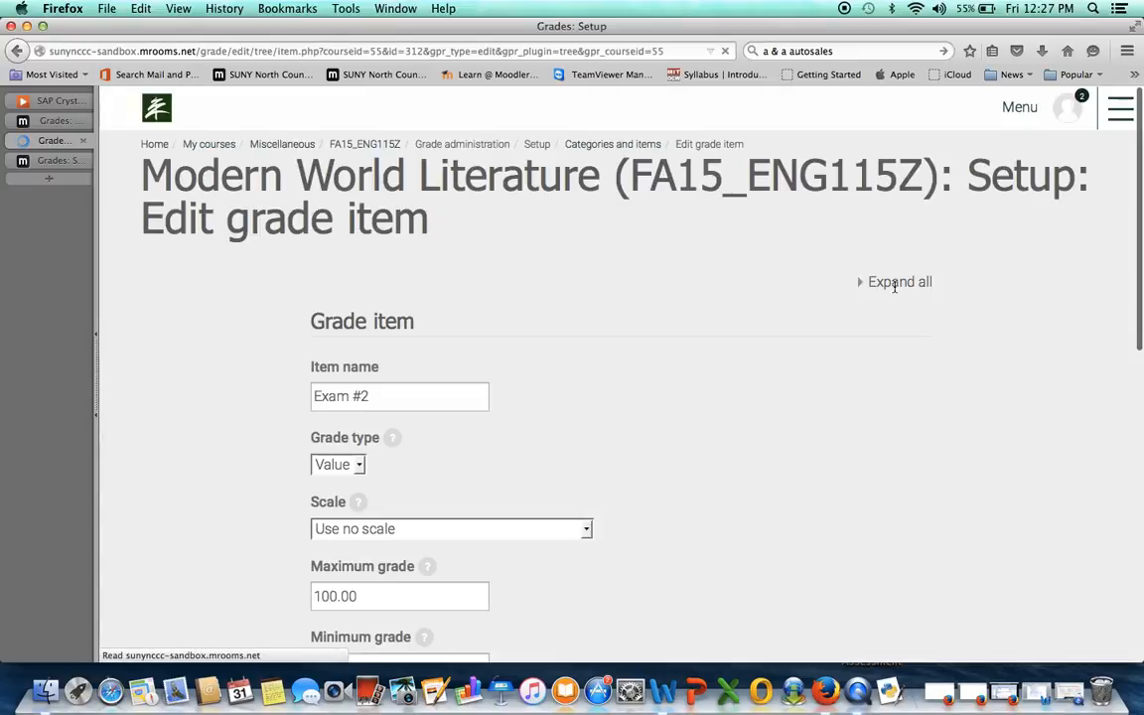
{"action": "left_click", "coordinate": [895, 286]}
{"action": "scroll", "coordinate": [688, 389], "scroll_direction": "down", "scroll_amount": 5}
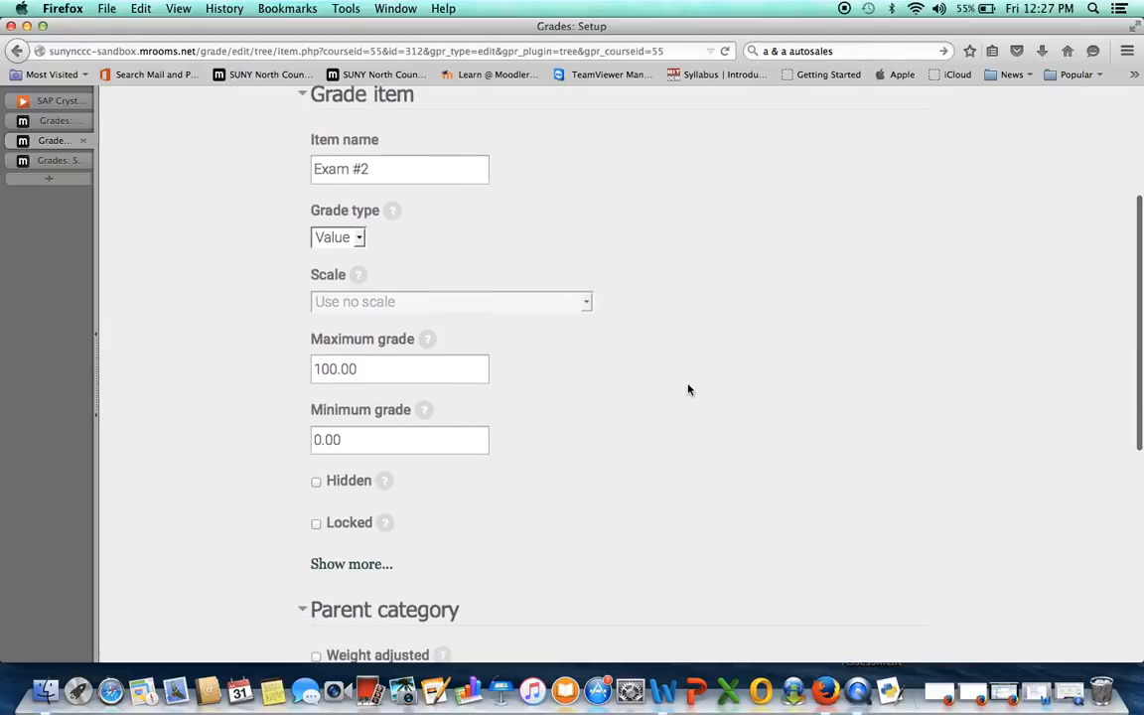
{"action": "scroll", "coordinate": [687, 388], "scroll_direction": "down", "scroll_amount": 2}
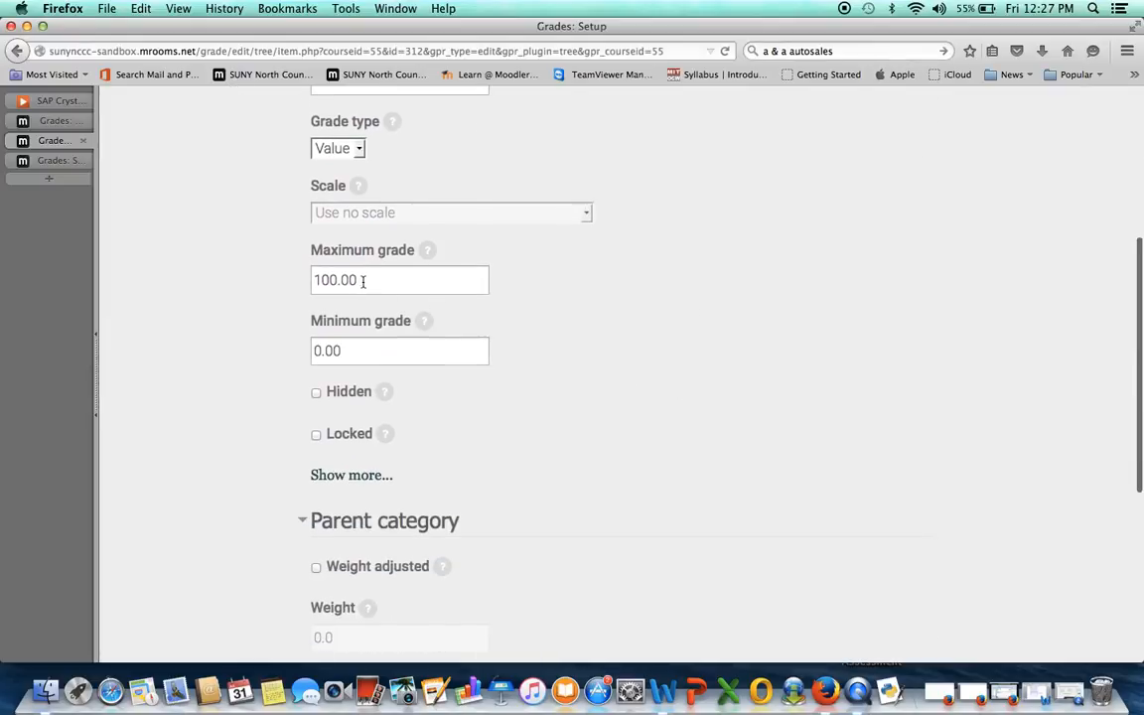
{"action": "scroll", "coordinate": [512, 304], "scroll_direction": "down", "scroll_amount": 4}
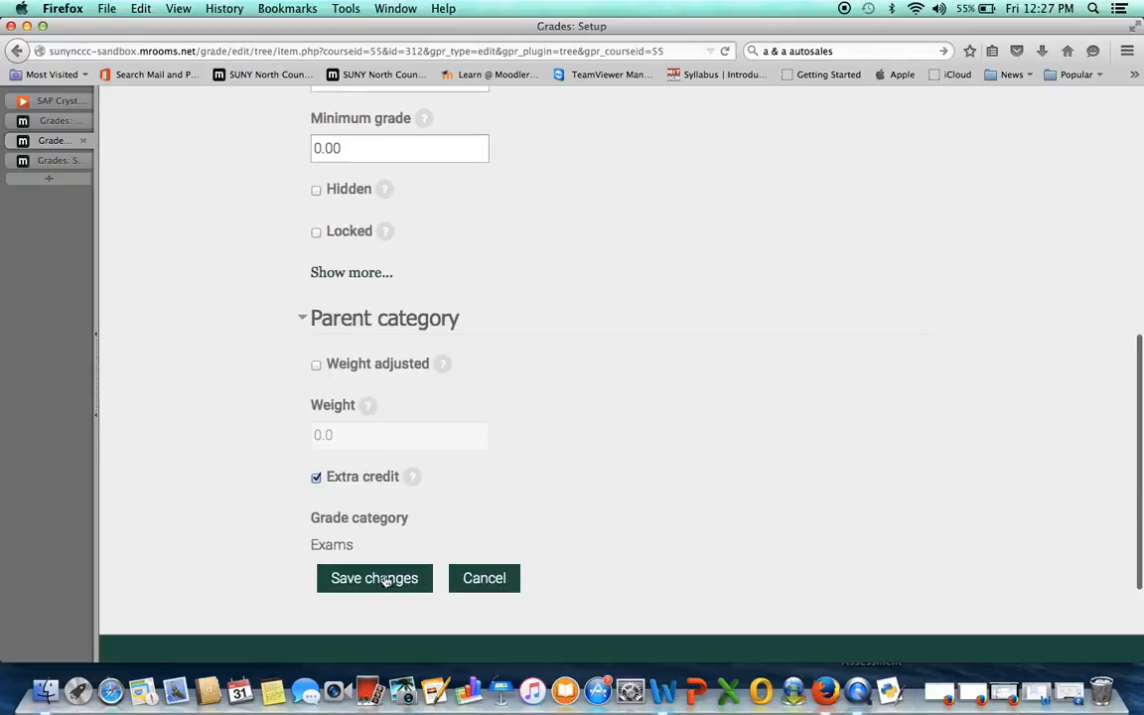
{"action": "left_click", "coordinate": [386, 578]}
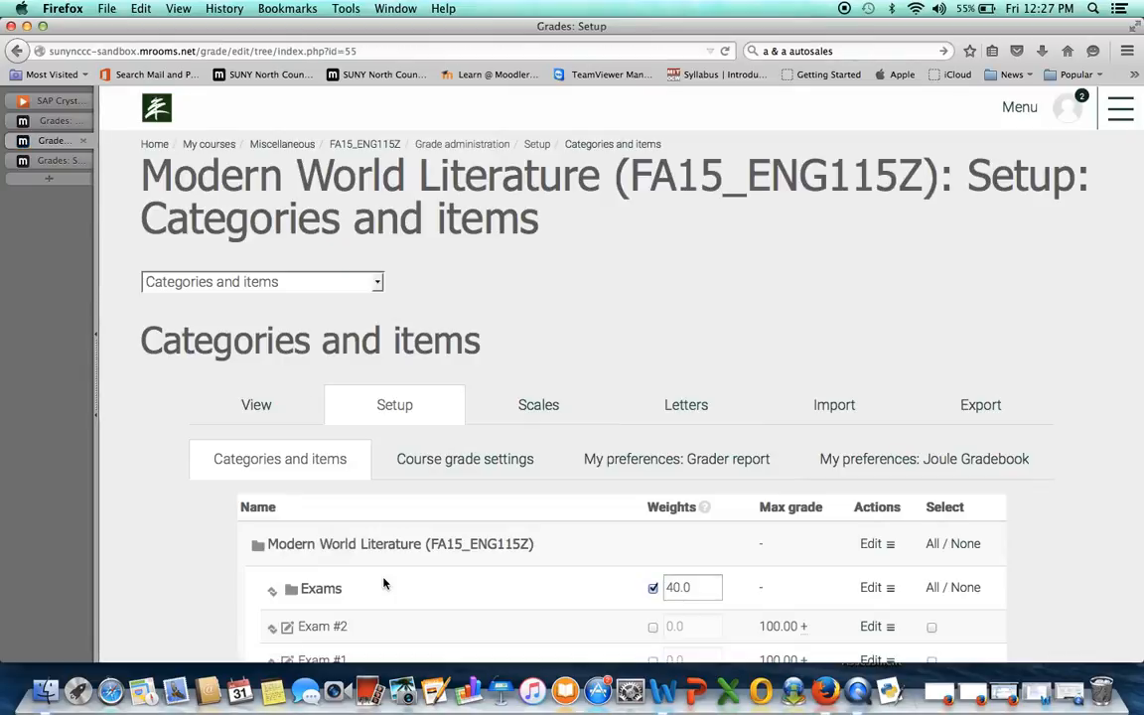
- Set the maximum grade of Exam #2 to 150.00, turn off its Extra credit option and save the changes
{"action": "scroll", "coordinate": [385, 584], "scroll_direction": "down", "scroll_amount": 3}
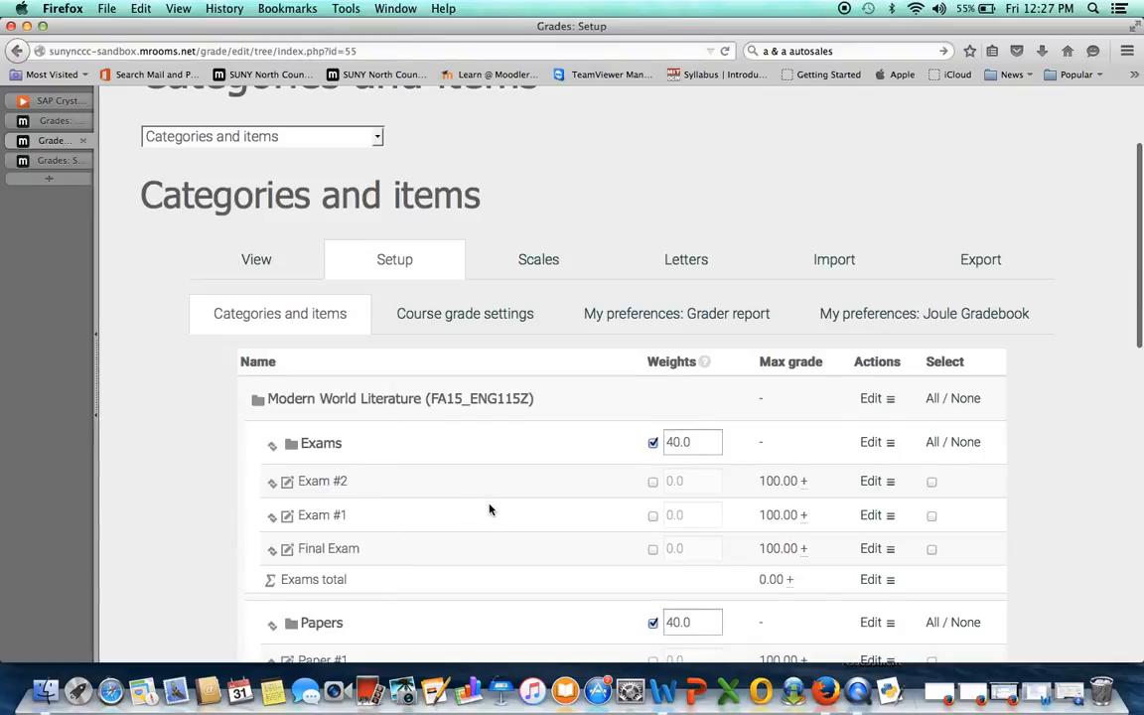
{"action": "left_click", "coordinate": [884, 483]}
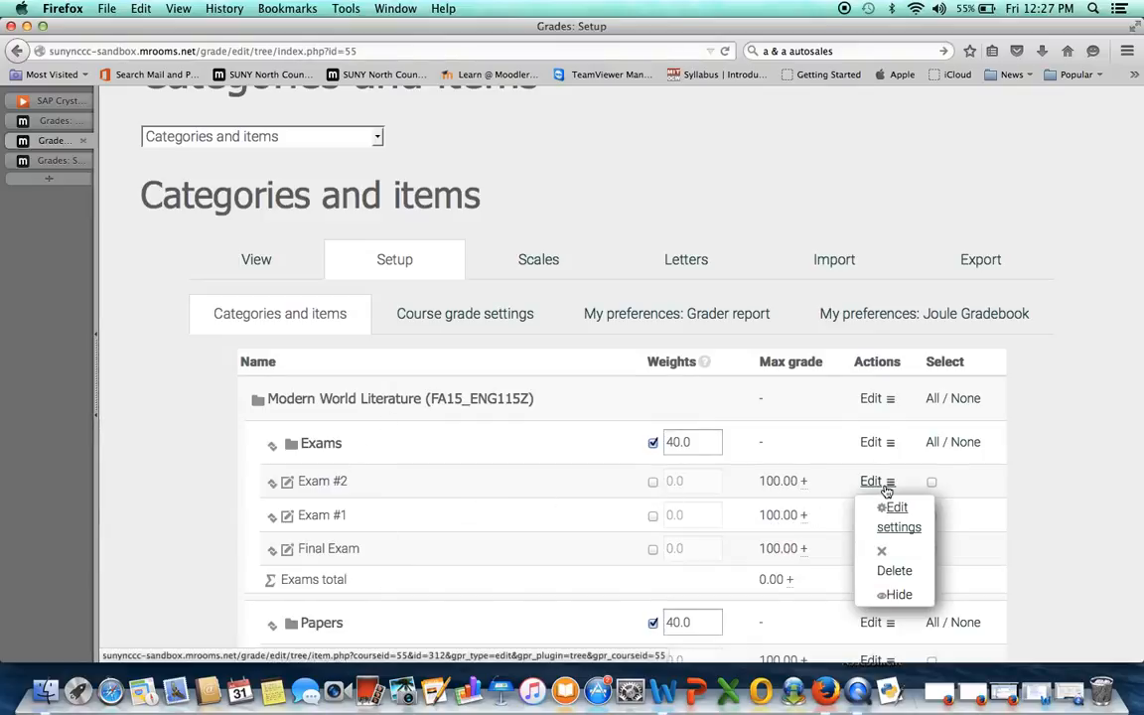
{"action": "left_click", "coordinate": [893, 516]}
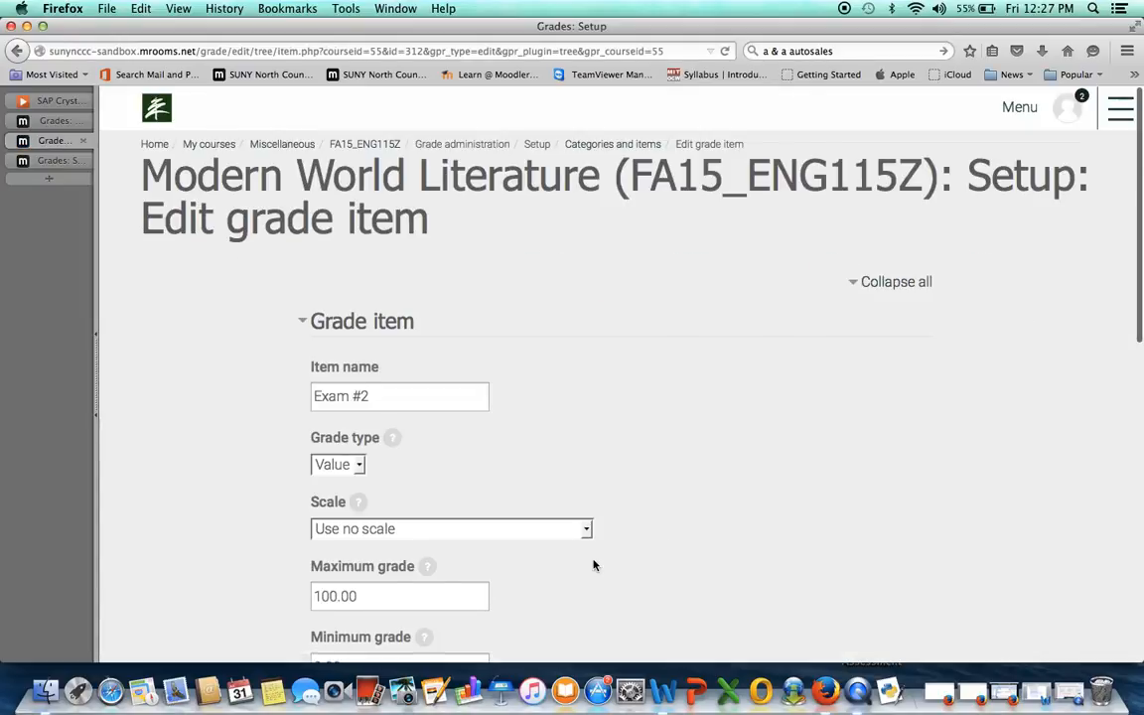
{"action": "scroll", "coordinate": [593, 565], "scroll_direction": "down", "scroll_amount": 3}
{"action": "left_click_drag", "start_coordinate": [359, 423], "coordinate": [281, 424]}
{"action": "type", "text": "150.00"}
{"action": "left_click", "coordinate": [702, 408]}
{"action": "scroll", "coordinate": [703, 408], "scroll_direction": "down", "scroll_amount": 7}
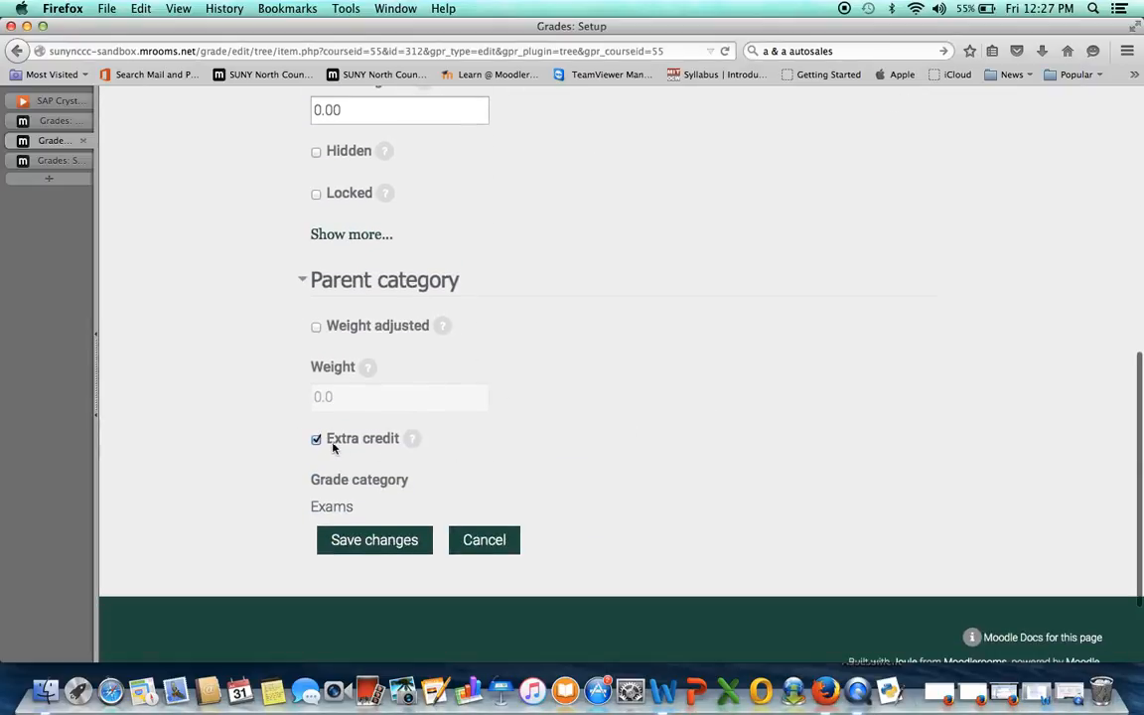
{"action": "left_click", "coordinate": [316, 440]}
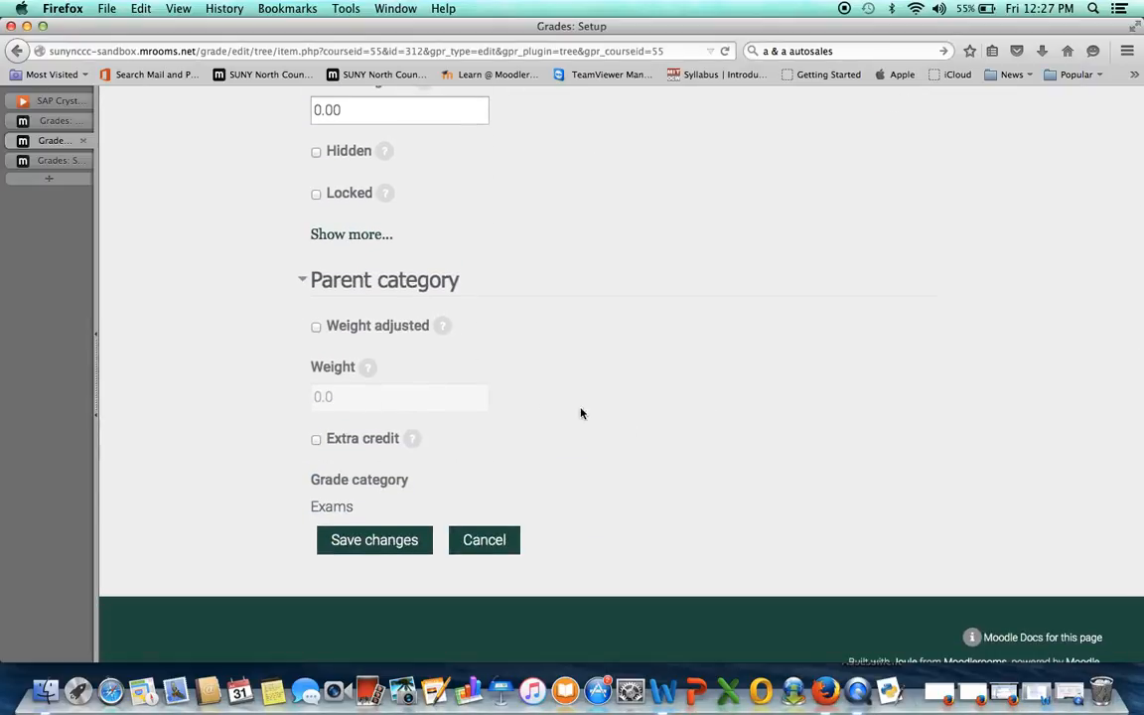
{"action": "left_click", "coordinate": [413, 544]}
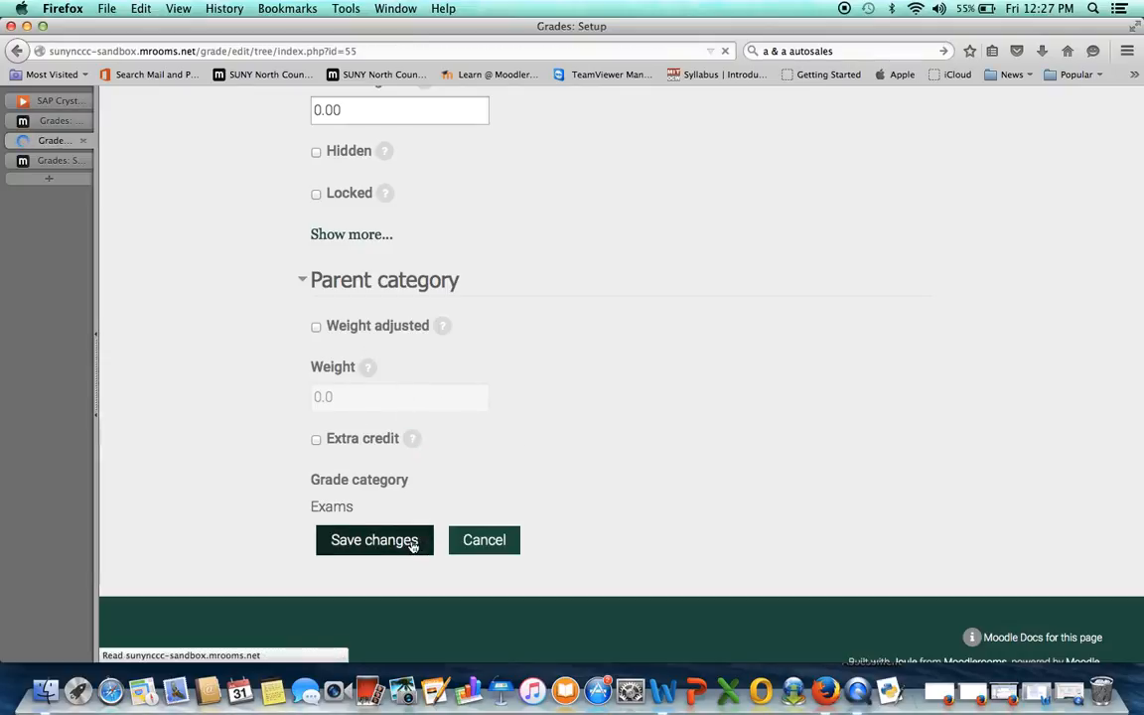
- Set the maximum grade of the Final Exam to 200.00, turn off its Extra credit option and save the changes
{"action": "scroll", "coordinate": [411, 542], "scroll_direction": "down", "scroll_amount": 5}
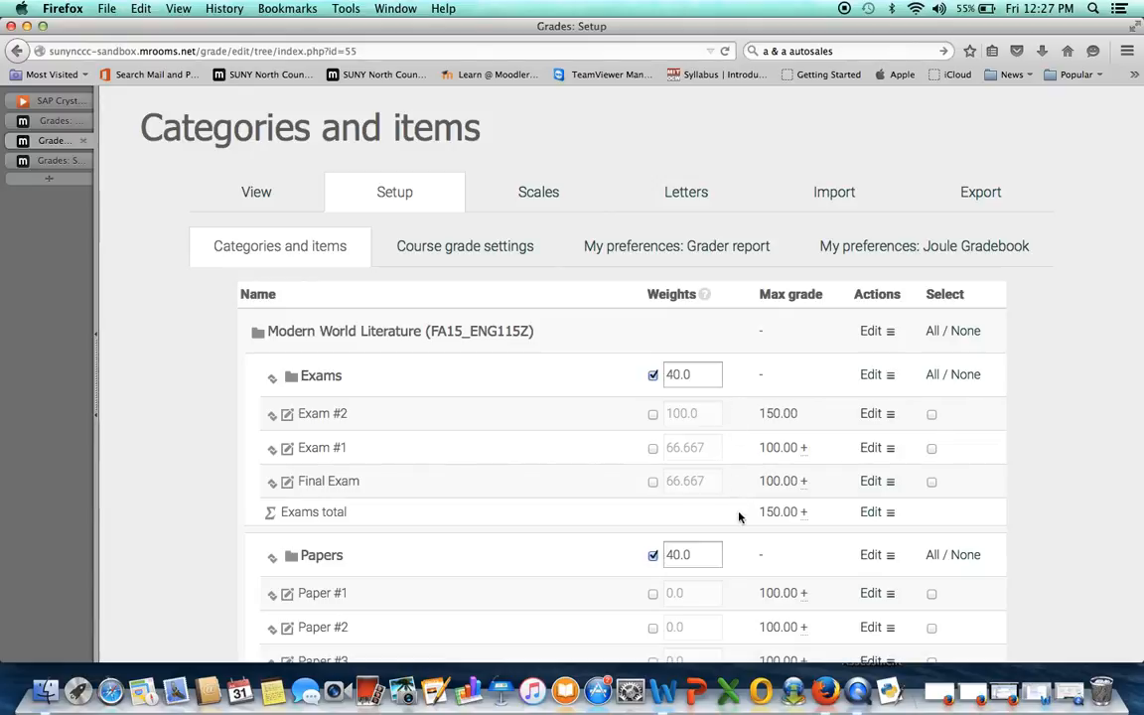
{"action": "scroll", "coordinate": [739, 517], "scroll_direction": "down", "scroll_amount": 2}
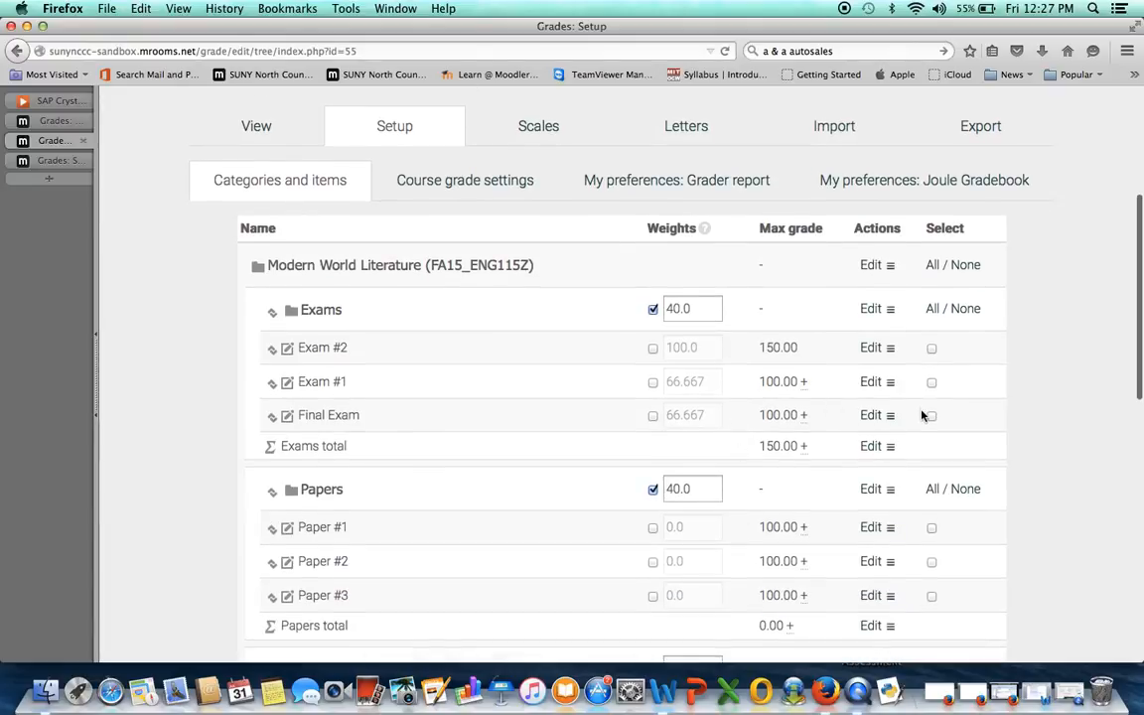
{"action": "left_click", "coordinate": [878, 417]}
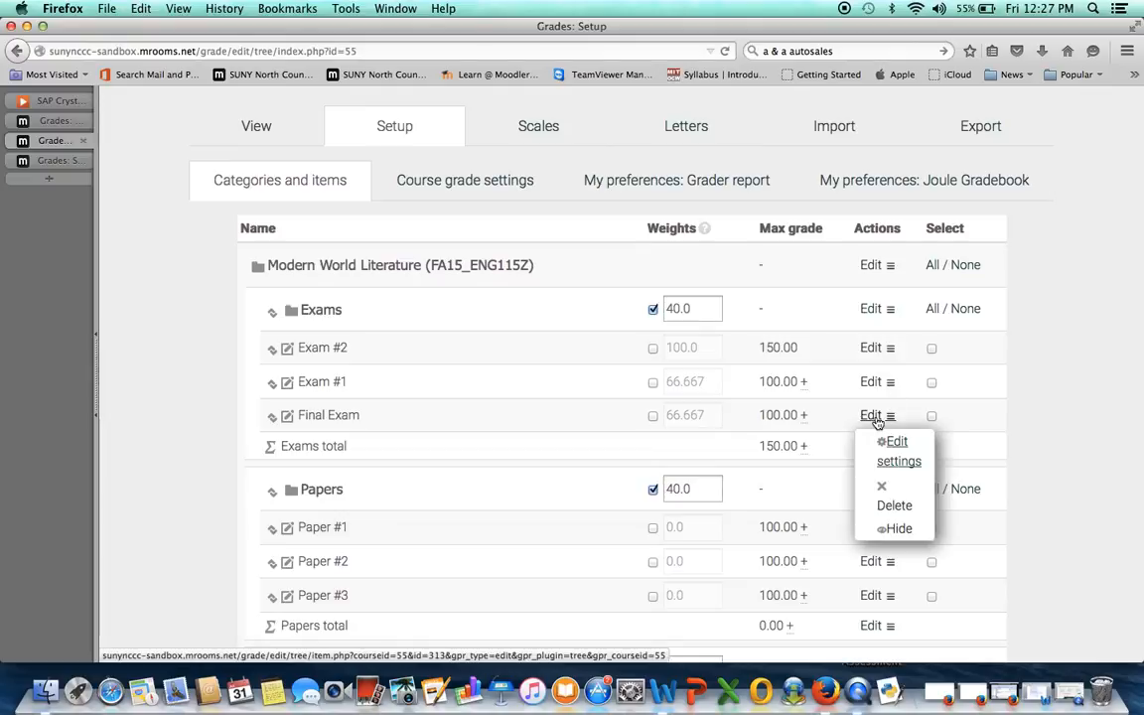
{"action": "left_click", "coordinate": [890, 449]}
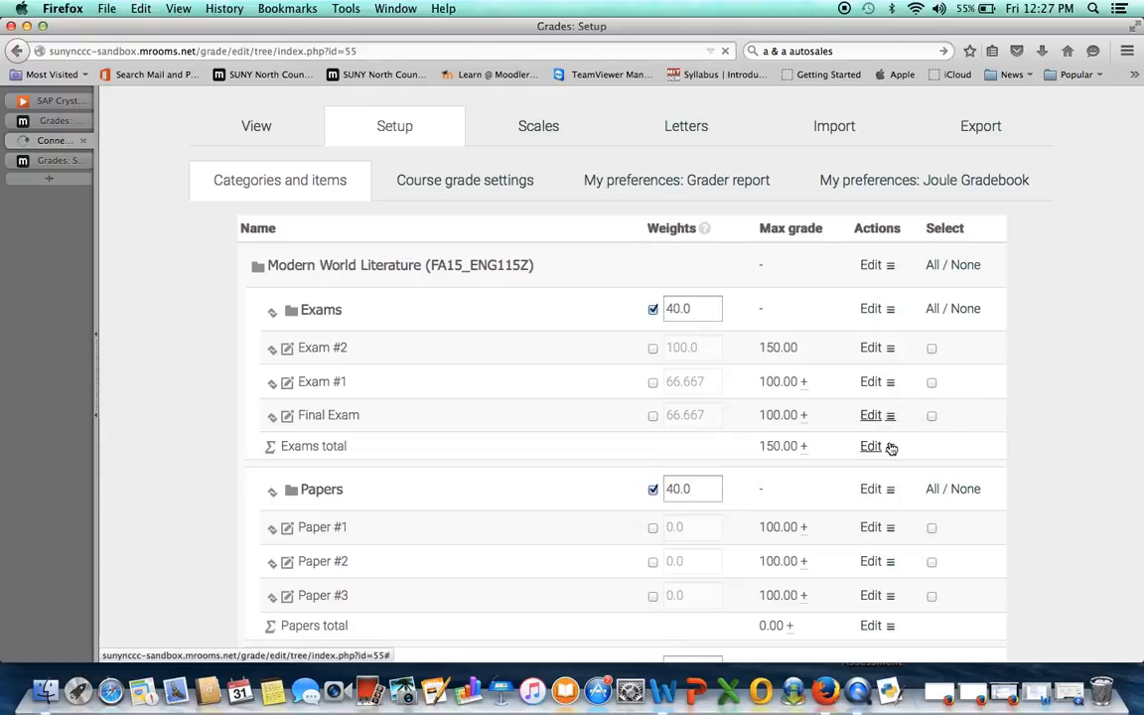
{"action": "scroll", "coordinate": [695, 481], "scroll_direction": "down", "scroll_amount": 2}
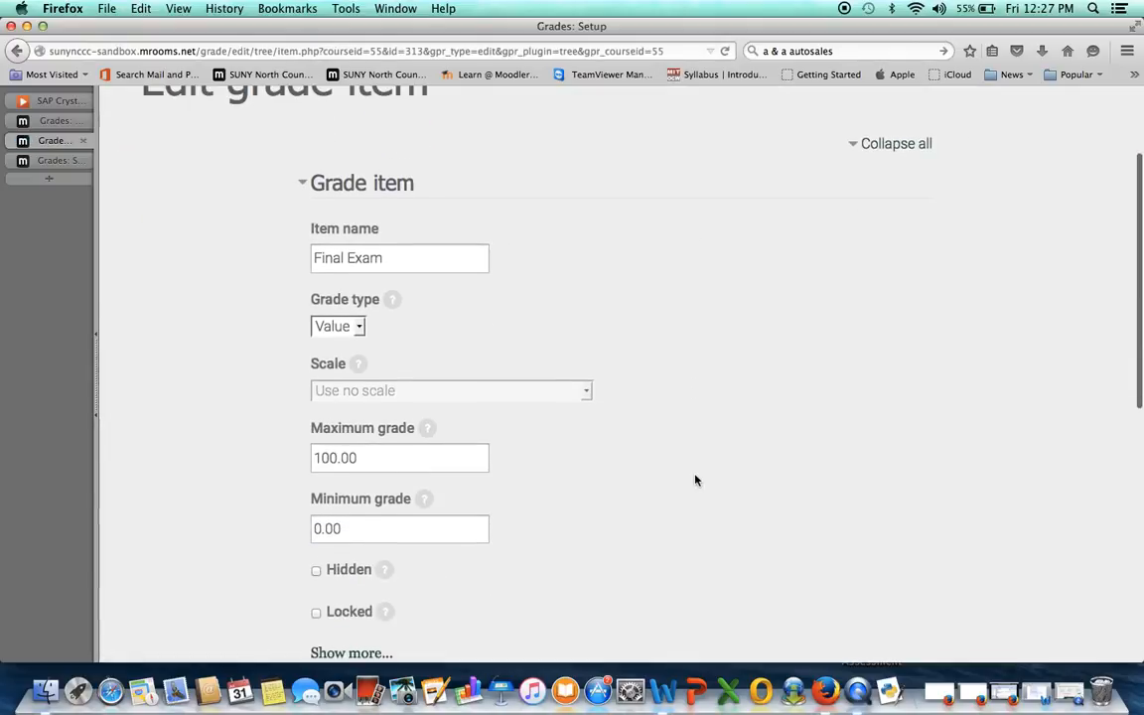
{"action": "scroll", "coordinate": [695, 481], "scroll_direction": "down", "scroll_amount": 3}
{"action": "left_click_drag", "start_coordinate": [359, 294], "coordinate": [275, 294]}
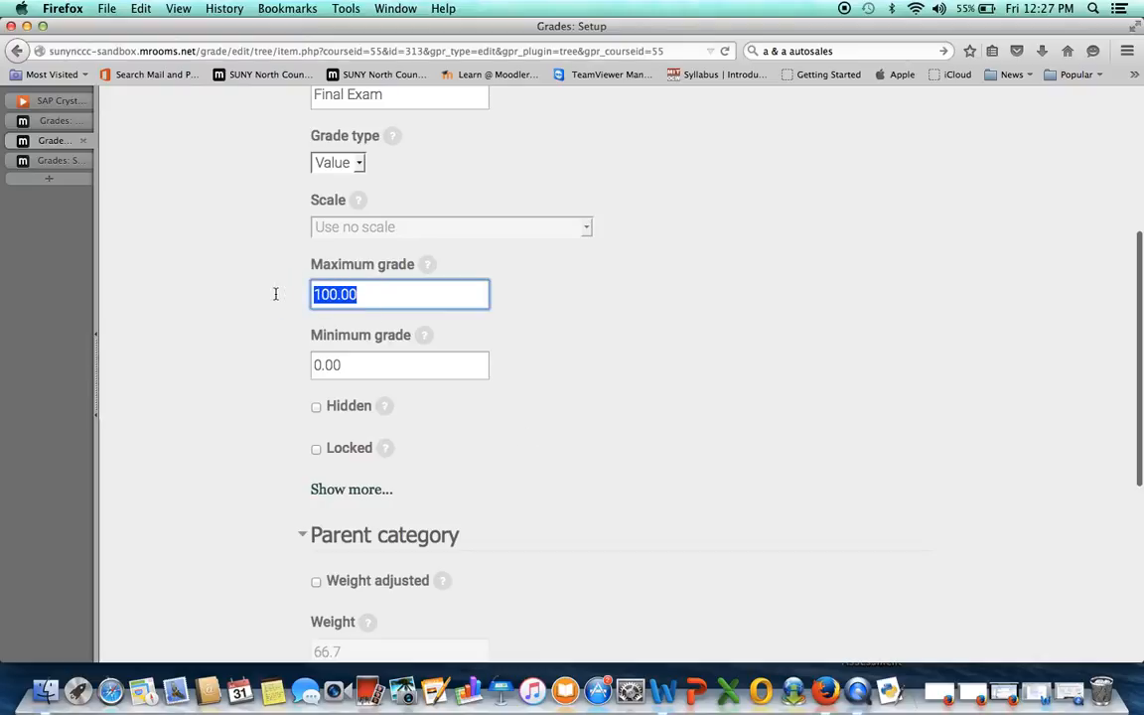
{"action": "type", "text": "20"}
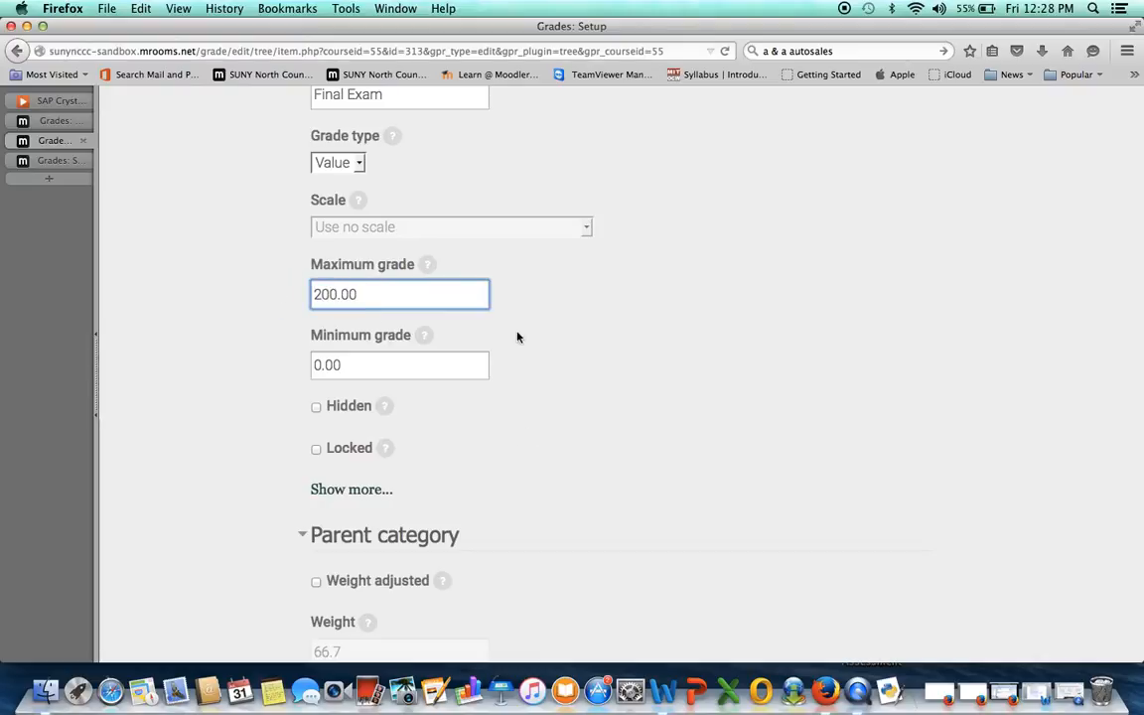
{"action": "scroll", "coordinate": [510, 331], "scroll_direction": "down", "scroll_amount": 5}
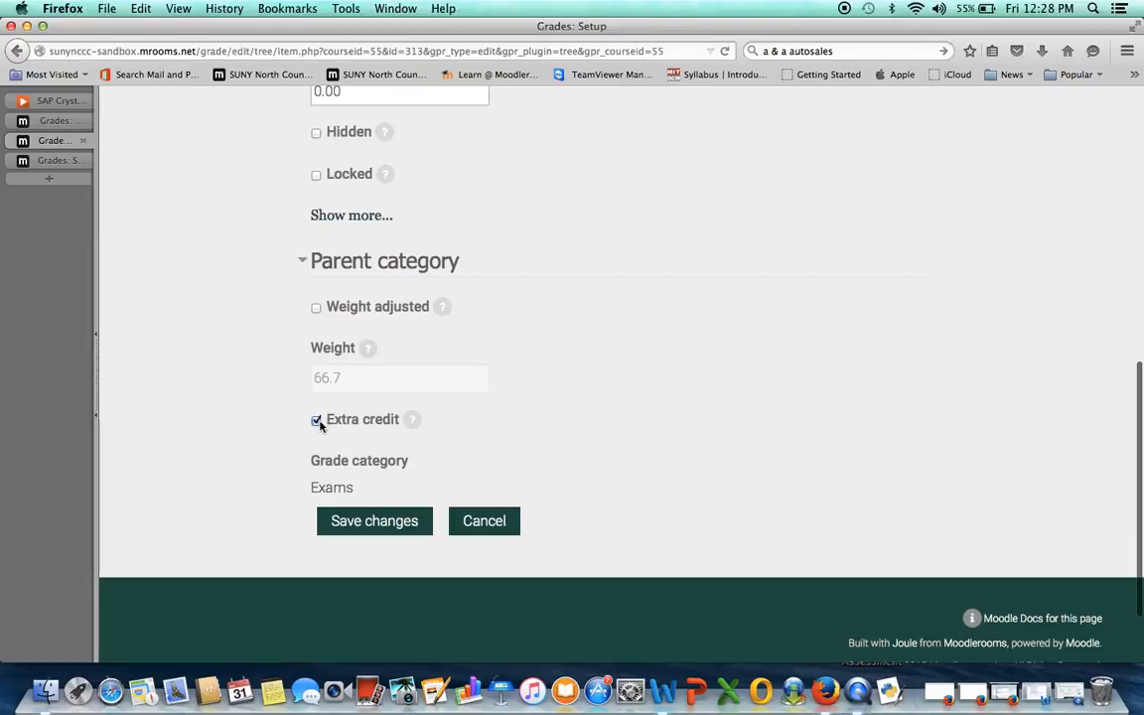
{"action": "left_click", "coordinate": [317, 421]}
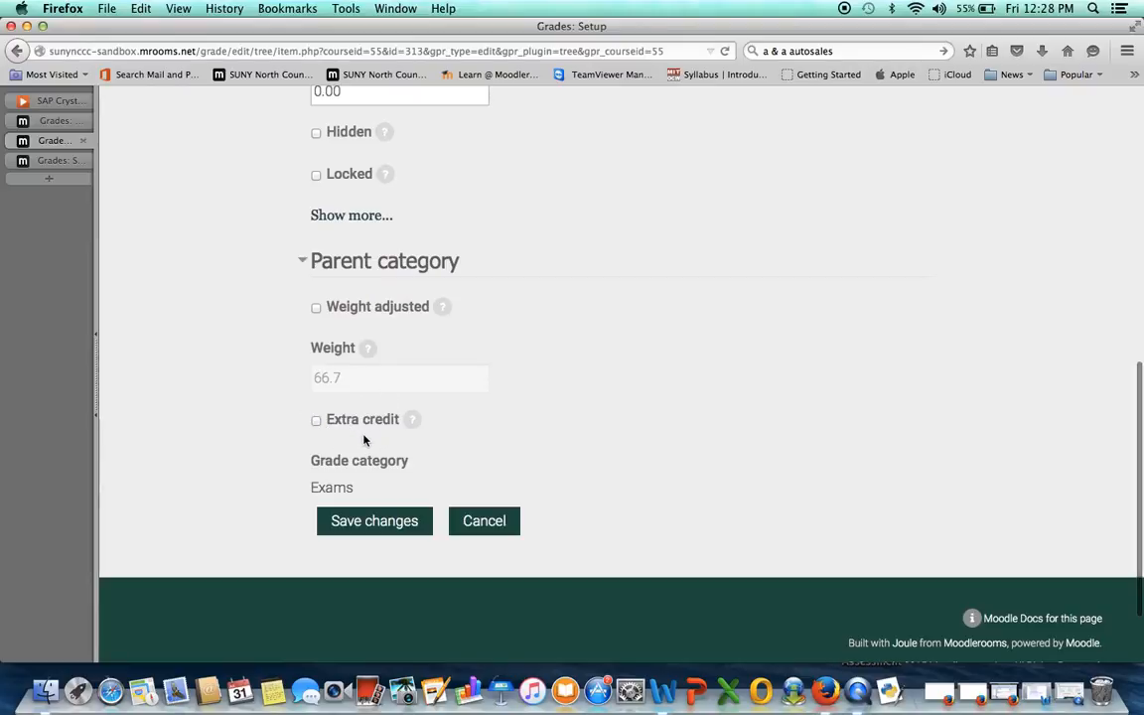
{"action": "left_click", "coordinate": [395, 522]}
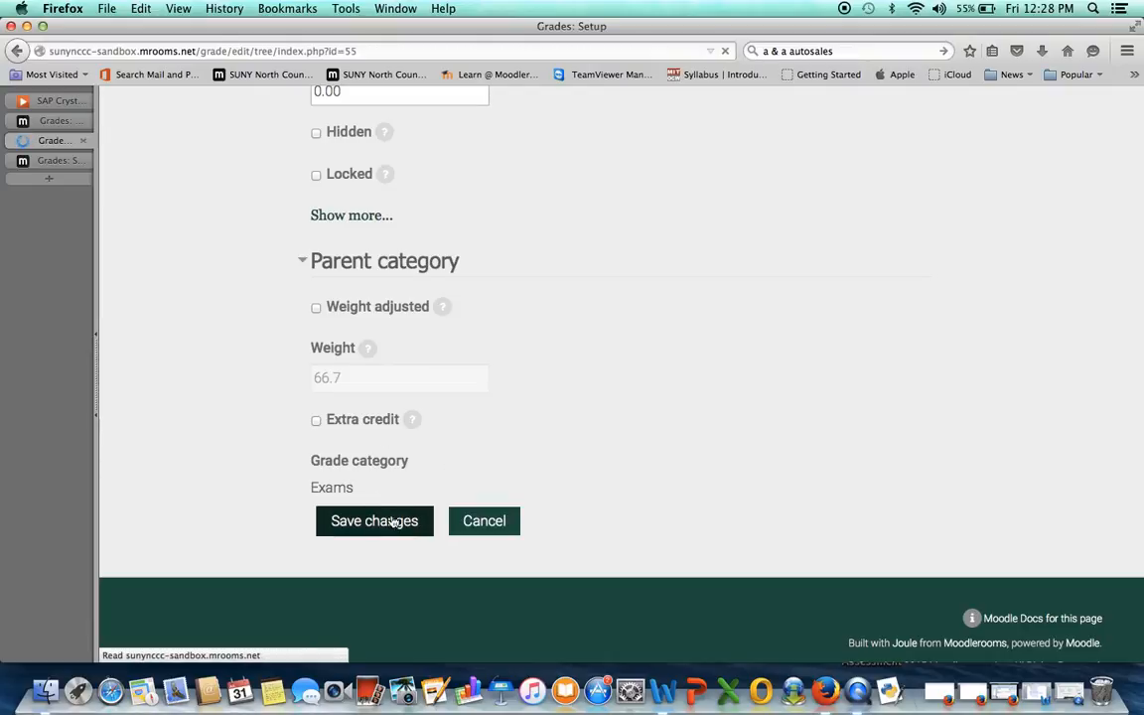
- Check the item weights and maximum grades from Exams through Discussion Postings, and save the gradebook setup
{"action": "scroll", "coordinate": [392, 515], "scroll_direction": "down", "scroll_amount": 10}
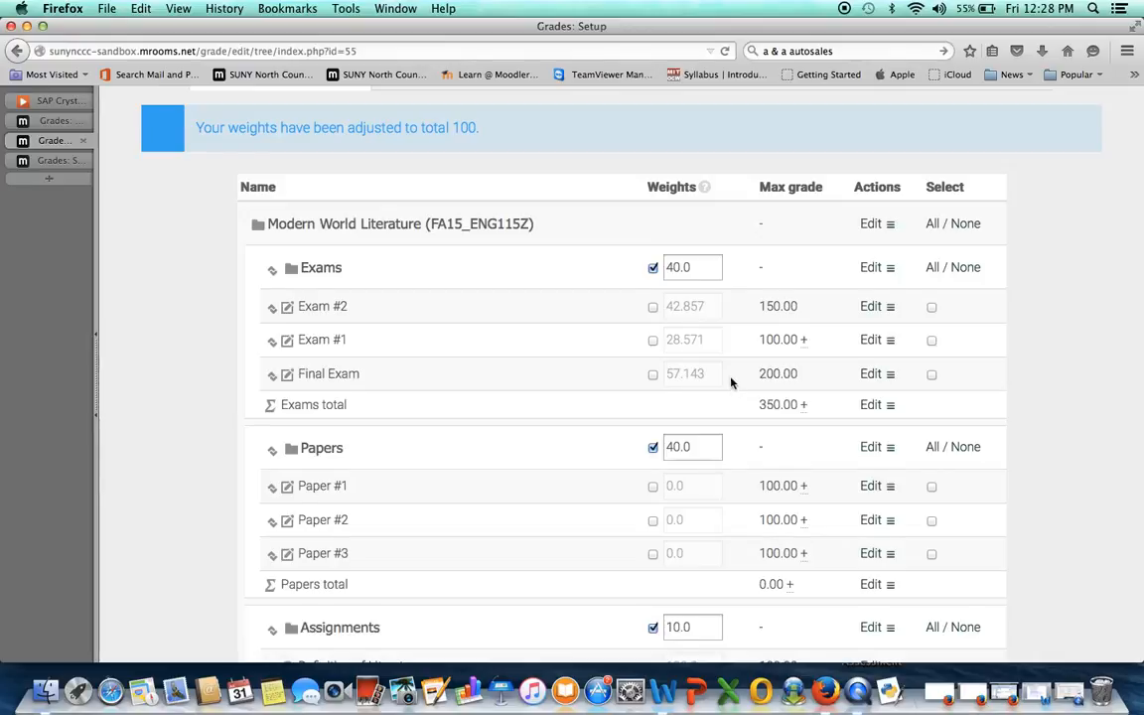
{"action": "scroll", "coordinate": [732, 385], "scroll_direction": "down", "scroll_amount": 2}
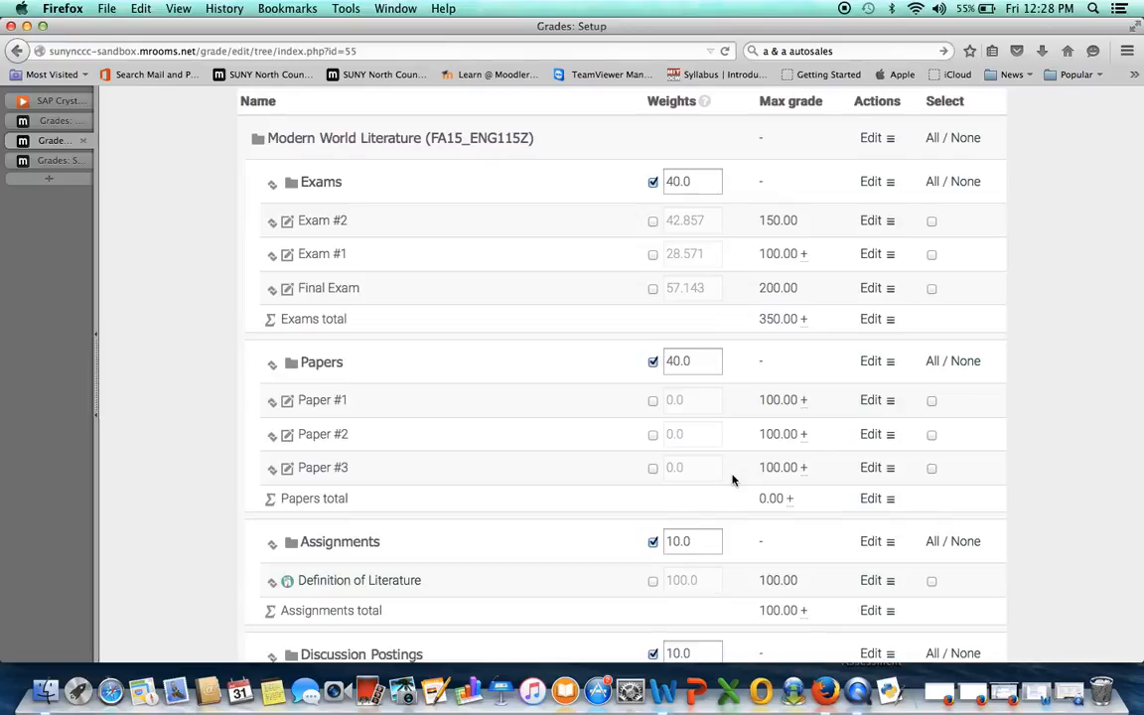
{"action": "scroll", "coordinate": [732, 481], "scroll_direction": "down", "scroll_amount": 1}
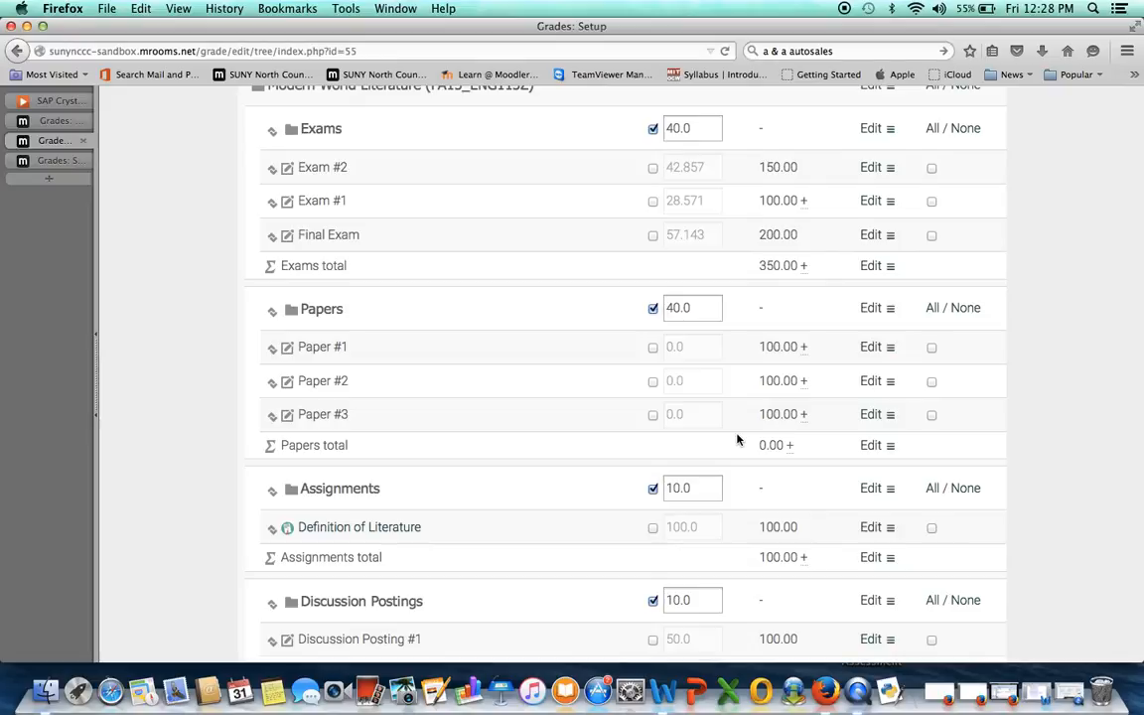
{"action": "scroll", "coordinate": [731, 408], "scroll_direction": "down", "scroll_amount": 5}
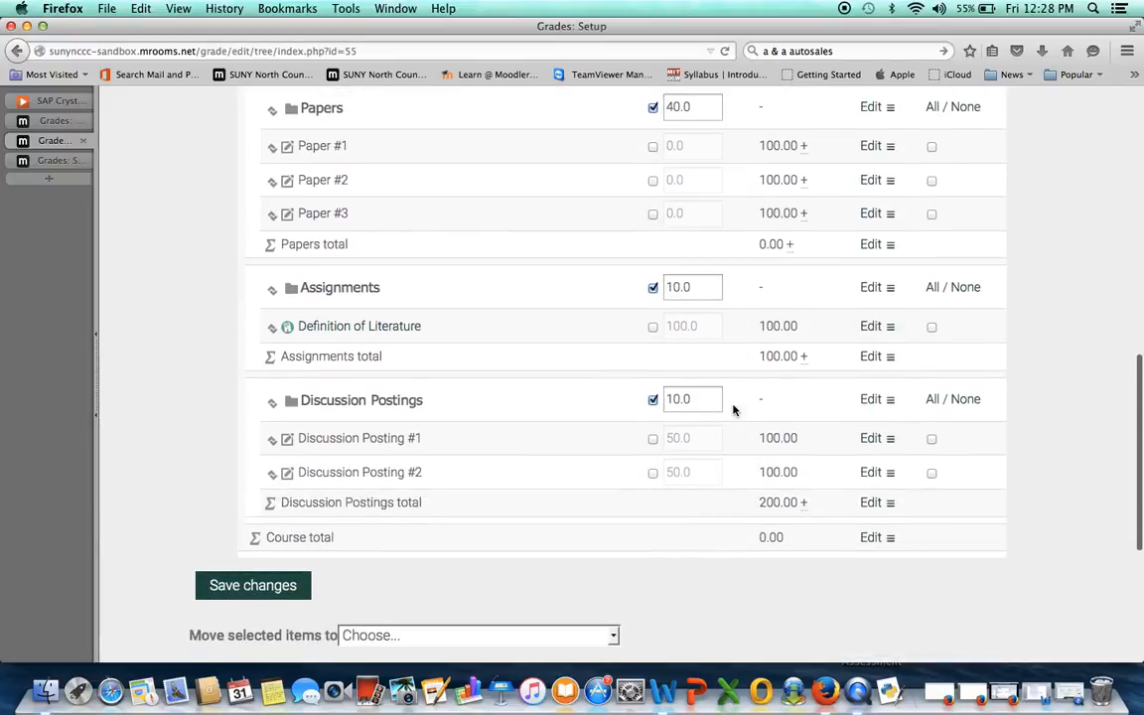
{"action": "scroll", "coordinate": [733, 410], "scroll_direction": "down", "scroll_amount": 2}
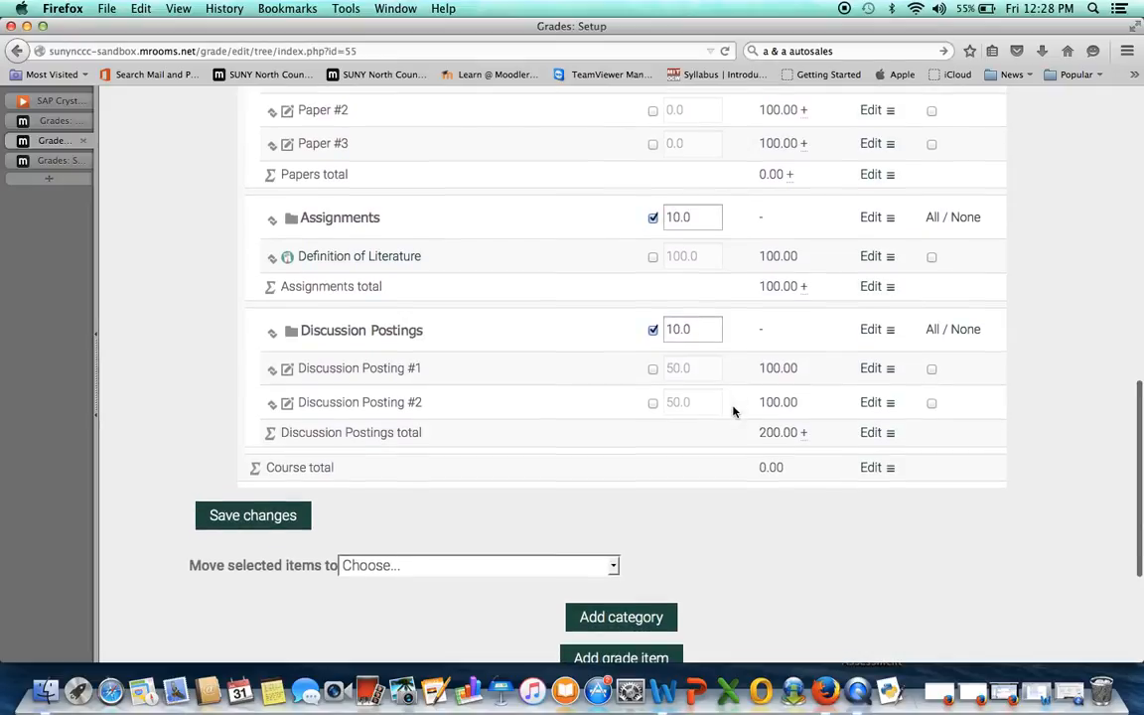
{"action": "left_click", "coordinate": [296, 515]}
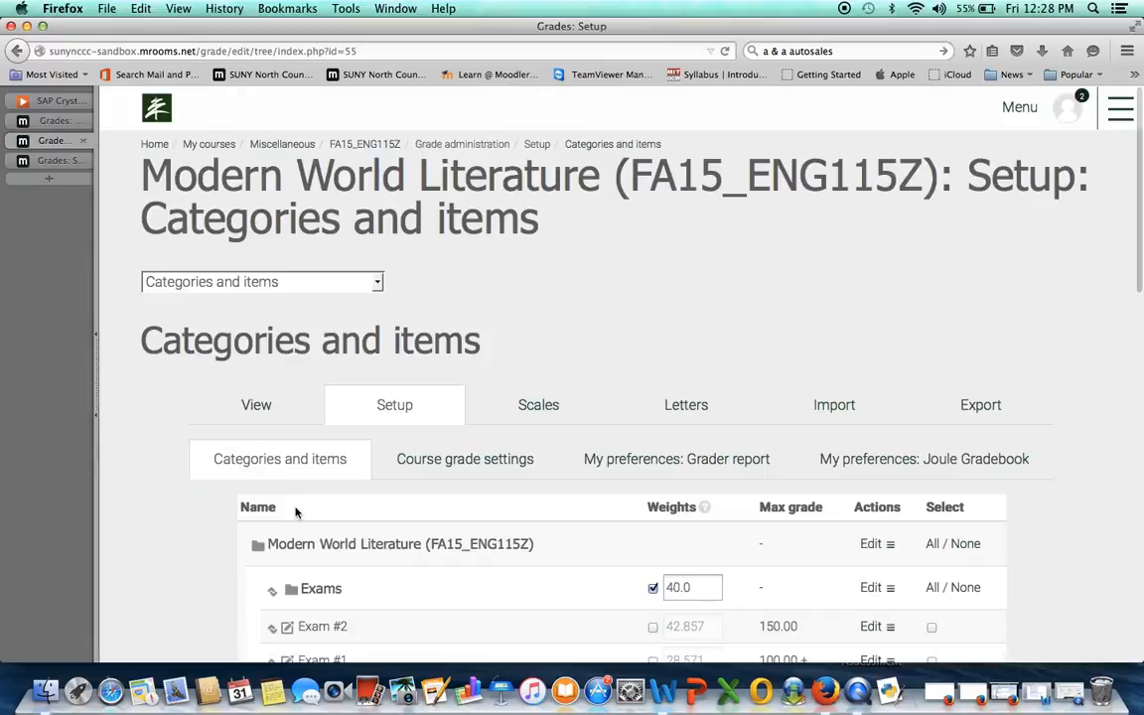
- Open the Joule Gradebook view of the course and limit it to the Exams category
{"action": "scroll", "coordinate": [593, 384], "scroll_direction": "down", "scroll_amount": 10}
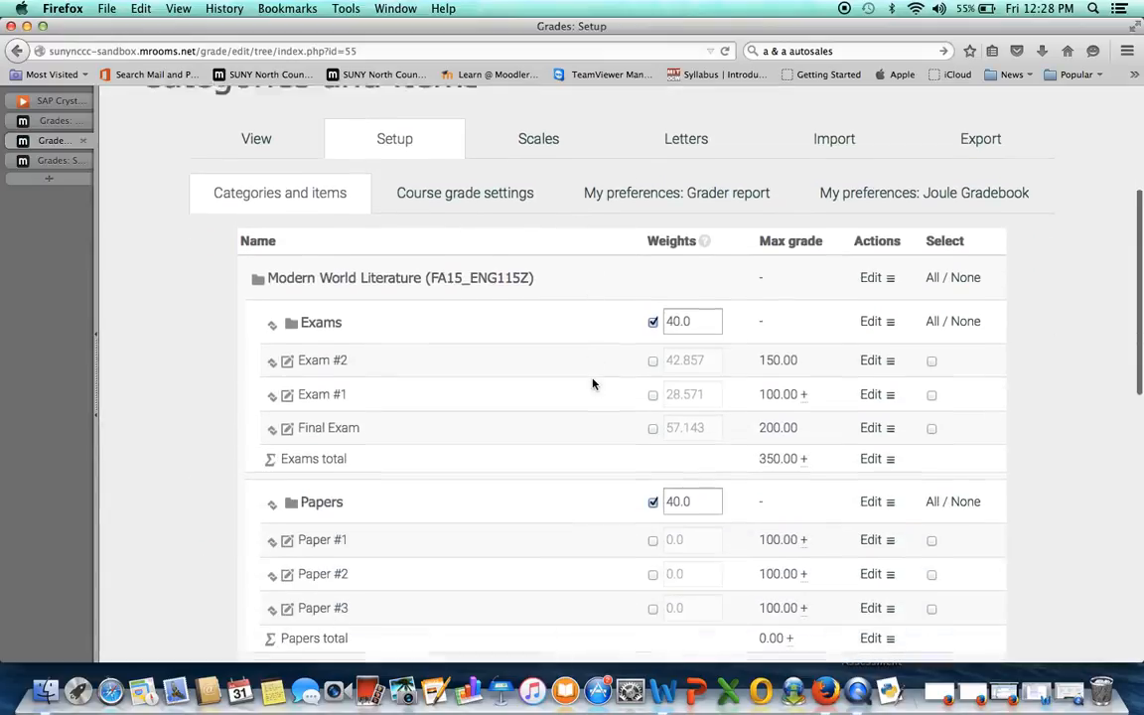
{"action": "scroll", "coordinate": [593, 385], "scroll_direction": "down", "scroll_amount": 4}
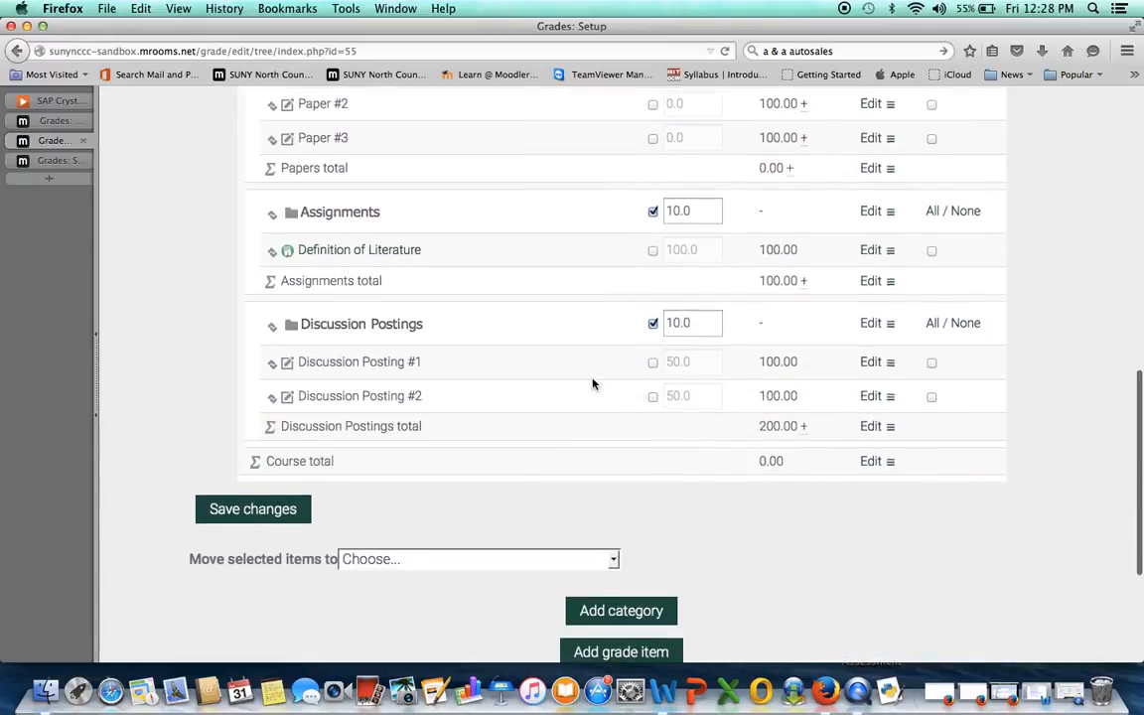
{"action": "scroll", "coordinate": [540, 424], "scroll_direction": "up", "scroll_amount": 15}
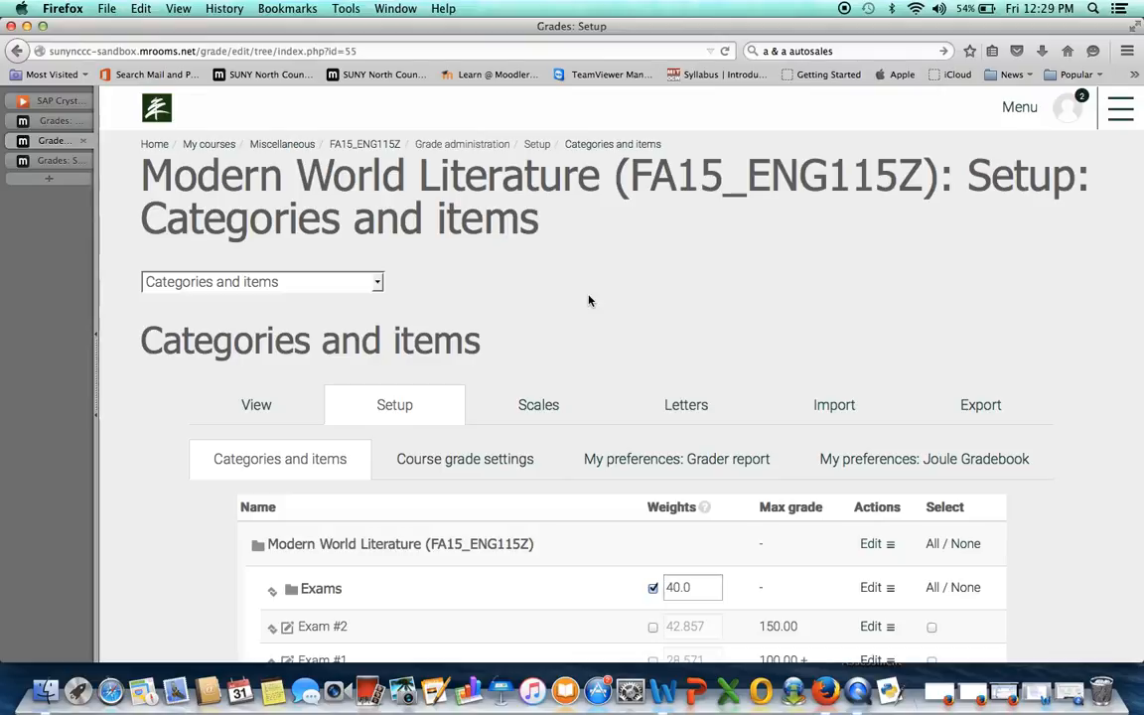
{"action": "left_click", "coordinate": [275, 401]}
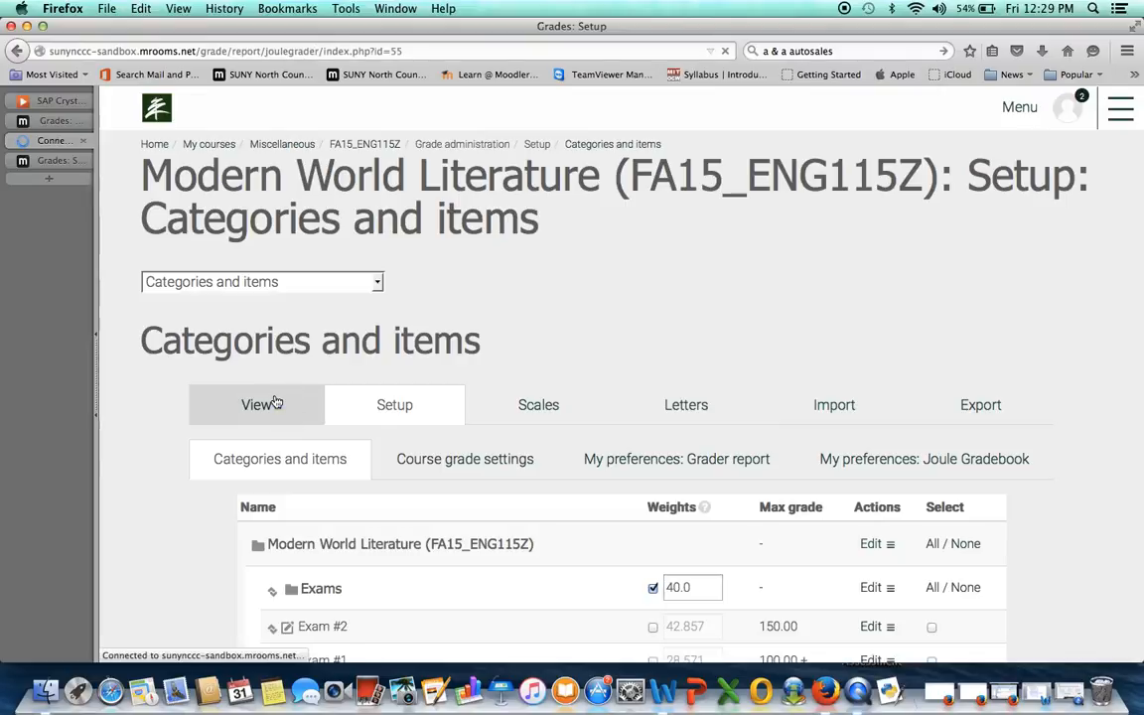
{"action": "scroll", "coordinate": [449, 395], "scroll_direction": "down", "scroll_amount": 2}
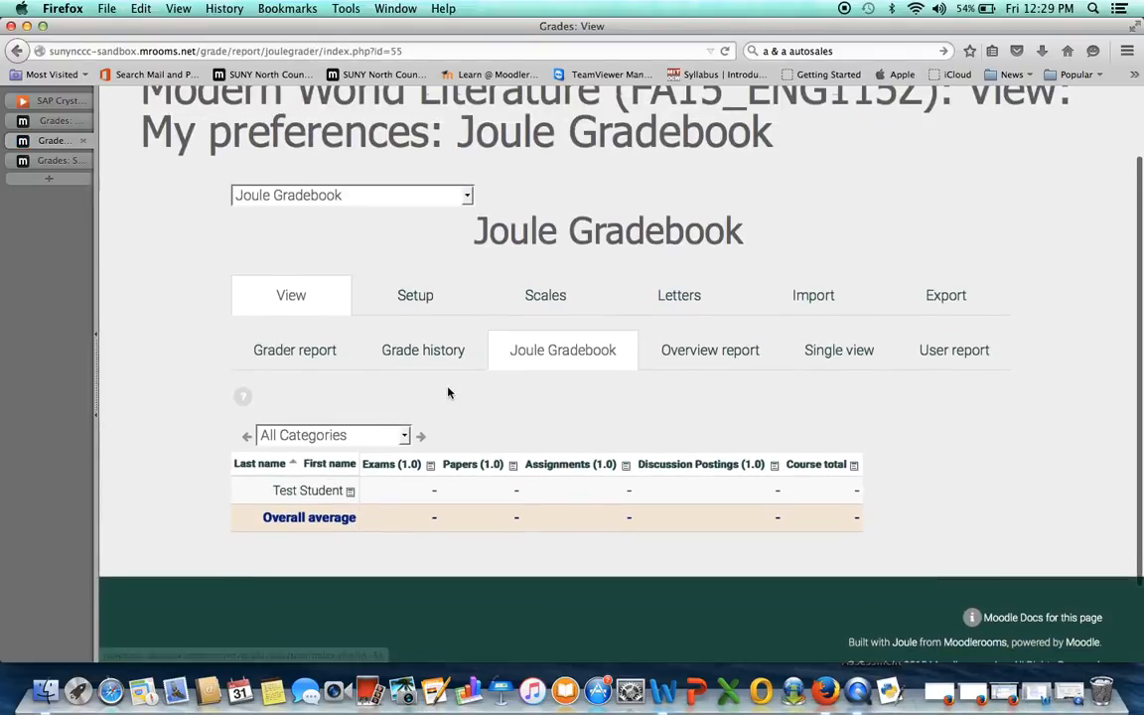
{"action": "scroll", "coordinate": [449, 387], "scroll_direction": "down", "scroll_amount": 2}
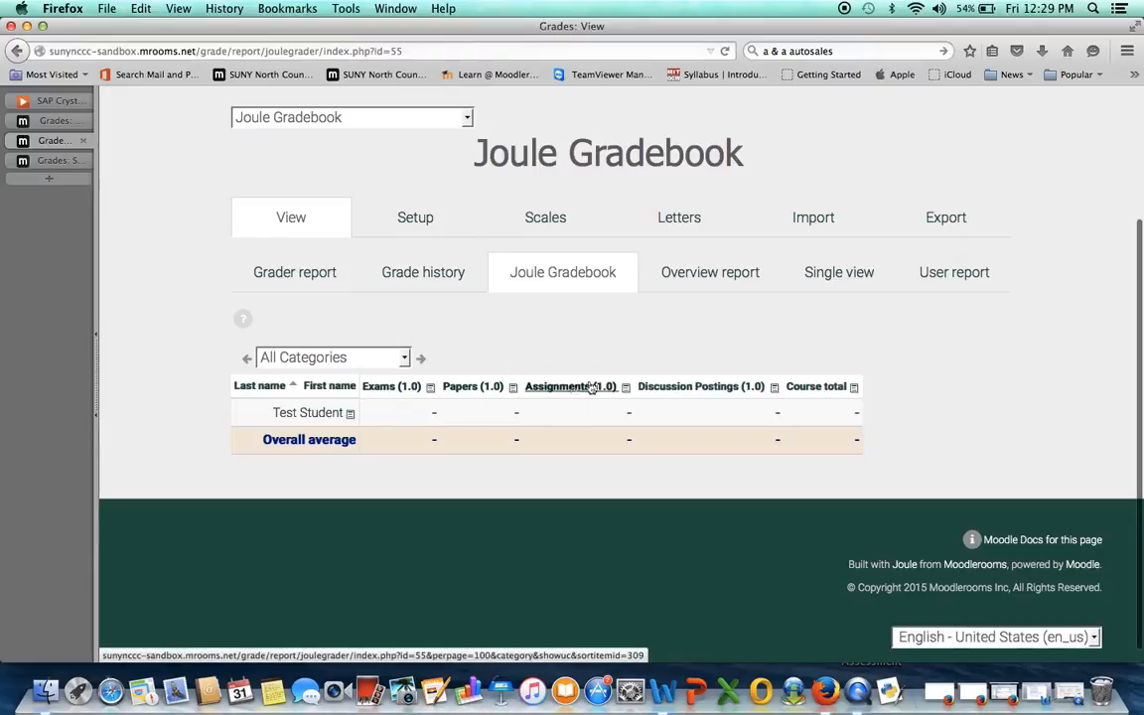
{"action": "left_click", "coordinate": [404, 357]}
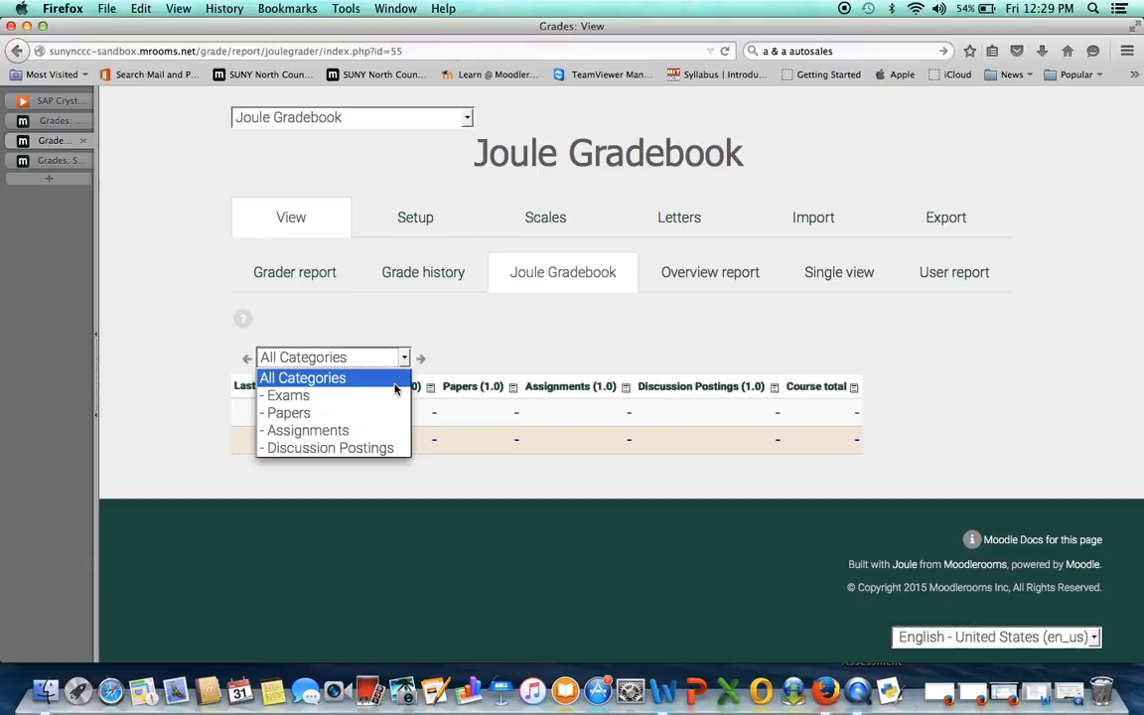
{"action": "left_click", "coordinate": [395, 397]}
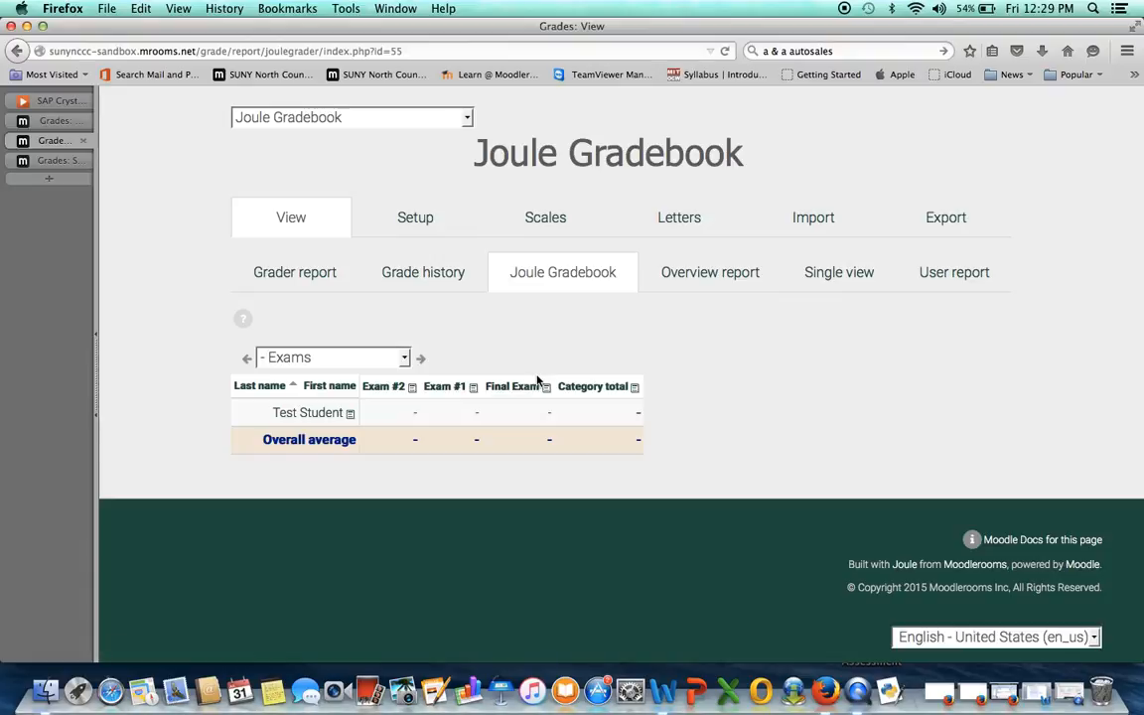
{"action": "left_click", "coordinate": [404, 362]}
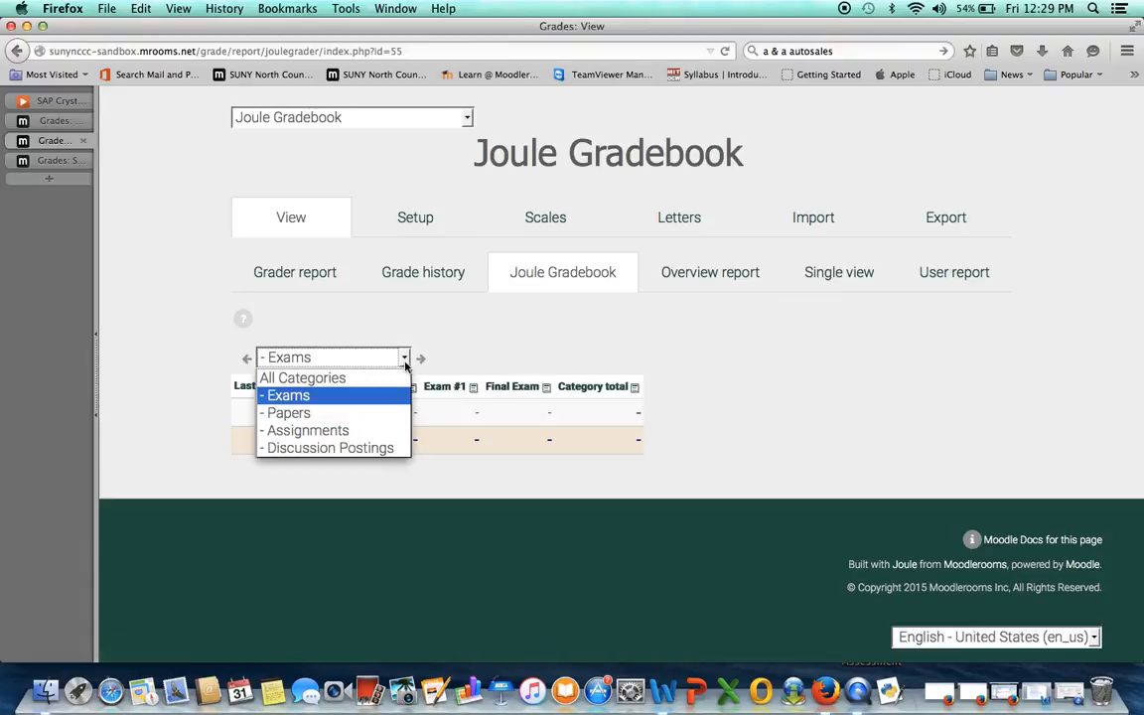
{"action": "left_click", "coordinate": [405, 366]}
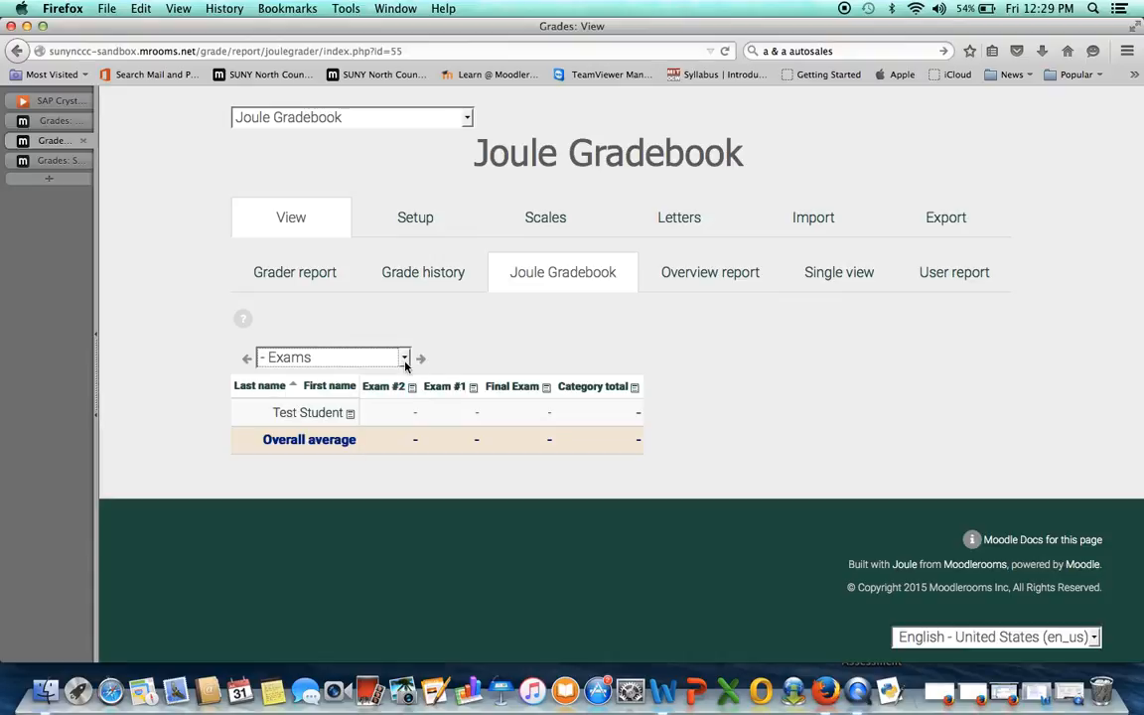
- Switch to the Grader report and examine its columns from the Exams category through the course total
{"action": "scroll", "coordinate": [421, 238], "scroll_direction": "up", "scroll_amount": 2}
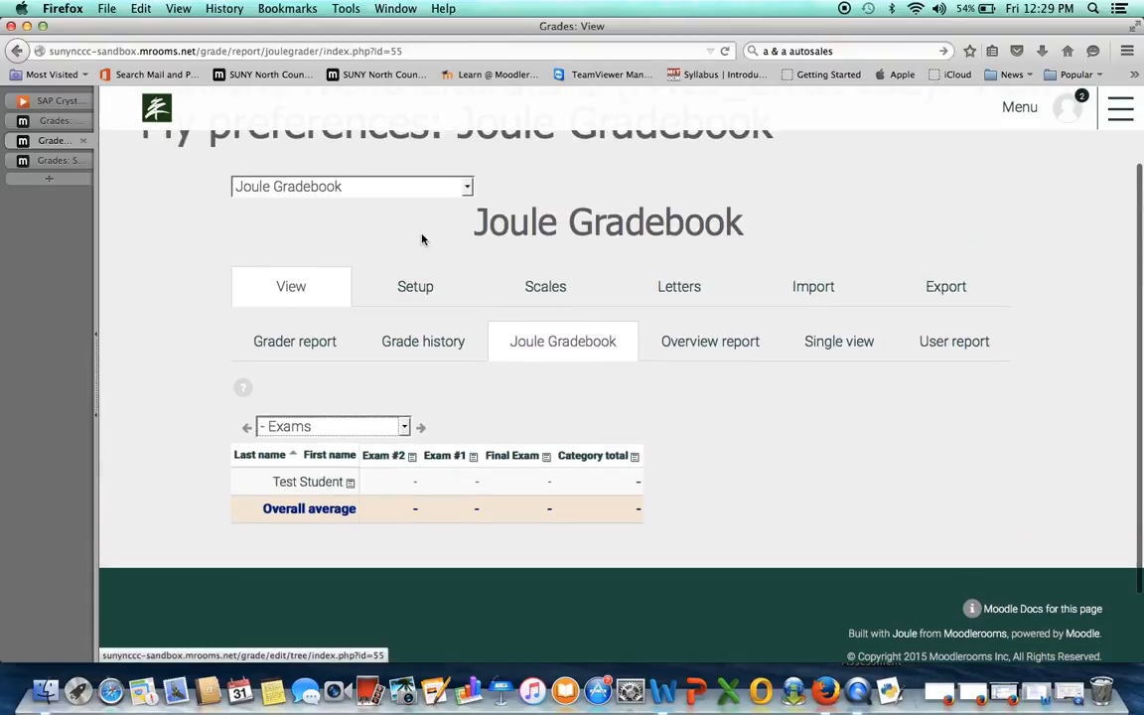
{"action": "left_click", "coordinate": [466, 188]}
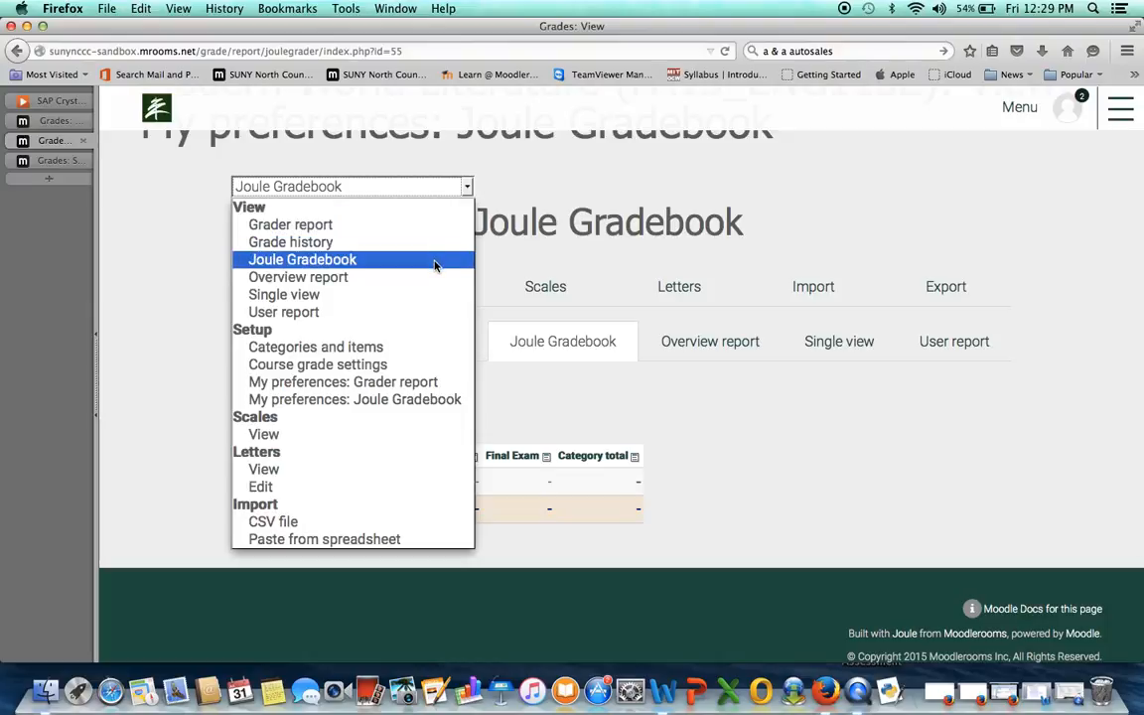
{"action": "left_click", "coordinate": [434, 225]}
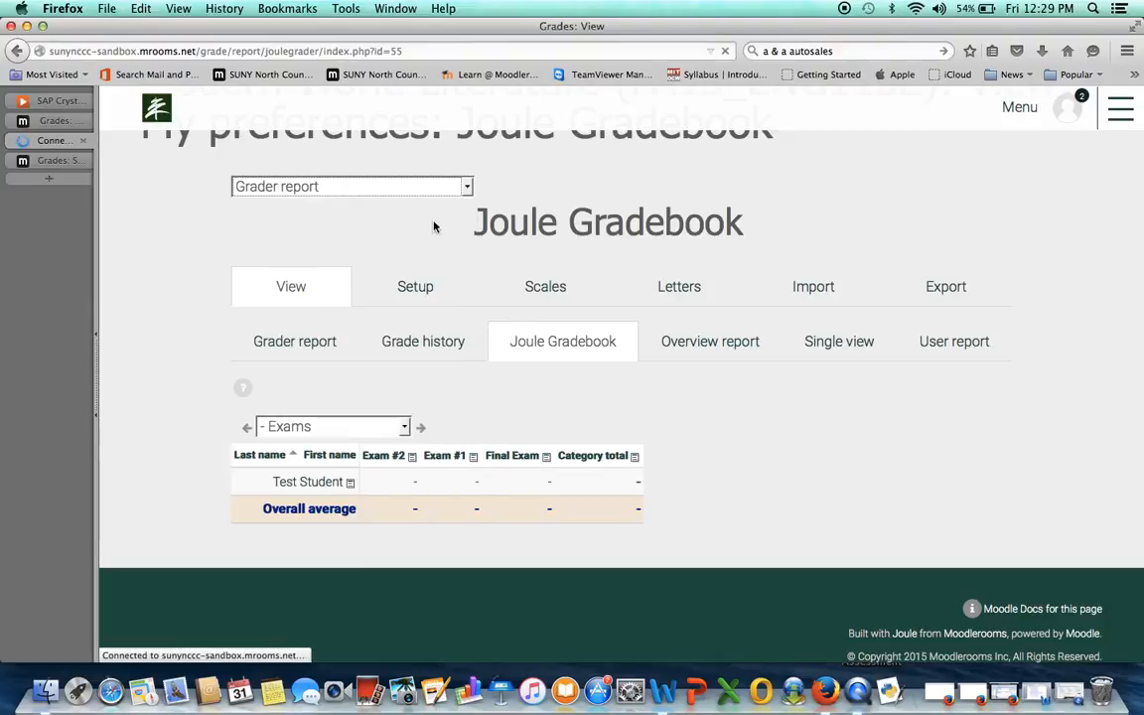
{"action": "scroll", "coordinate": [658, 426], "scroll_direction": "down", "scroll_amount": 5}
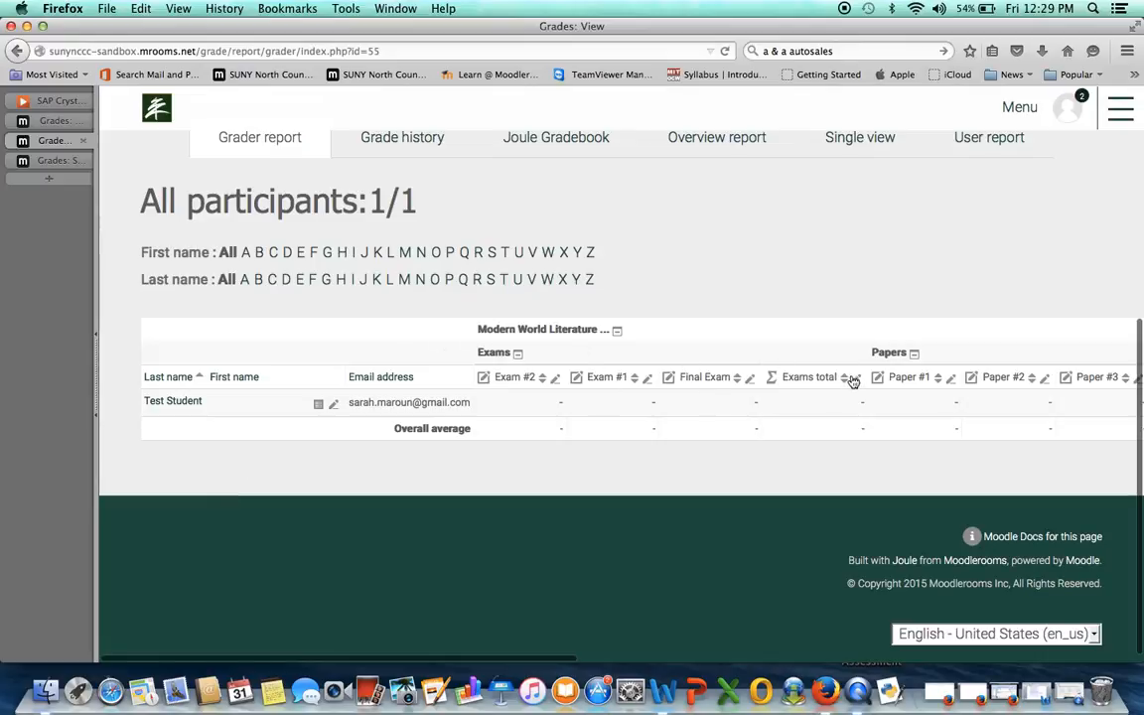
{"action": "scroll", "coordinate": [1024, 374], "scroll_direction": "down", "scroll_amount": 1}
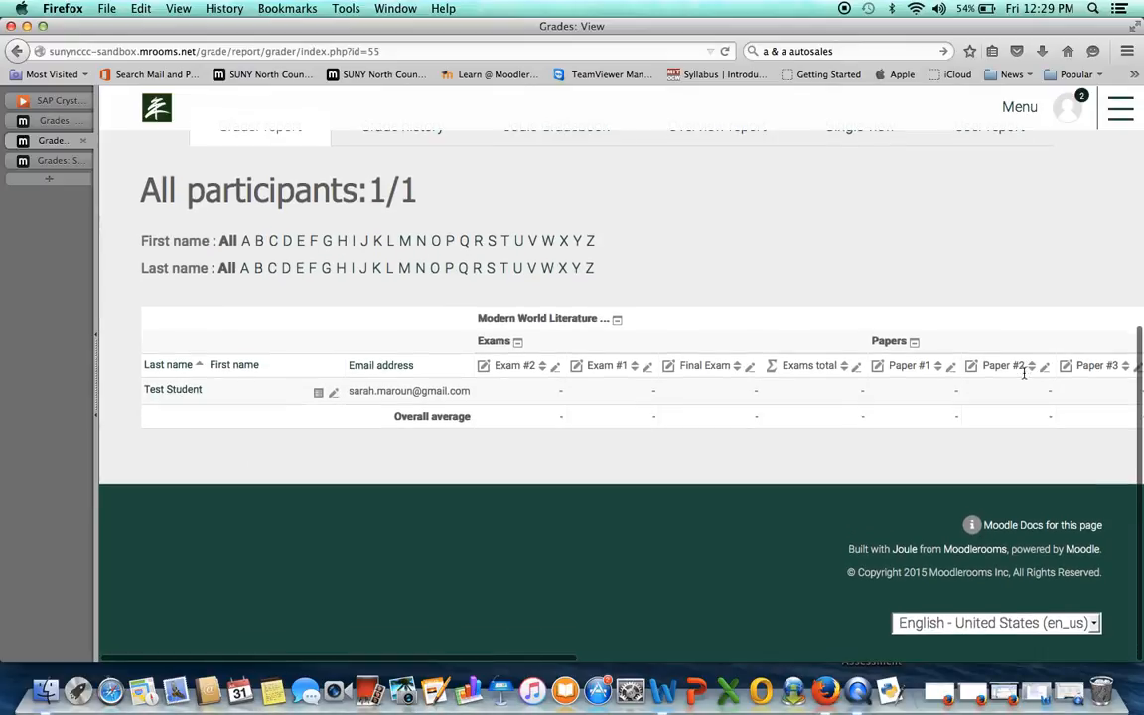
{"action": "scroll", "coordinate": [912, 404], "scroll_direction": "right", "scroll_amount": 10}
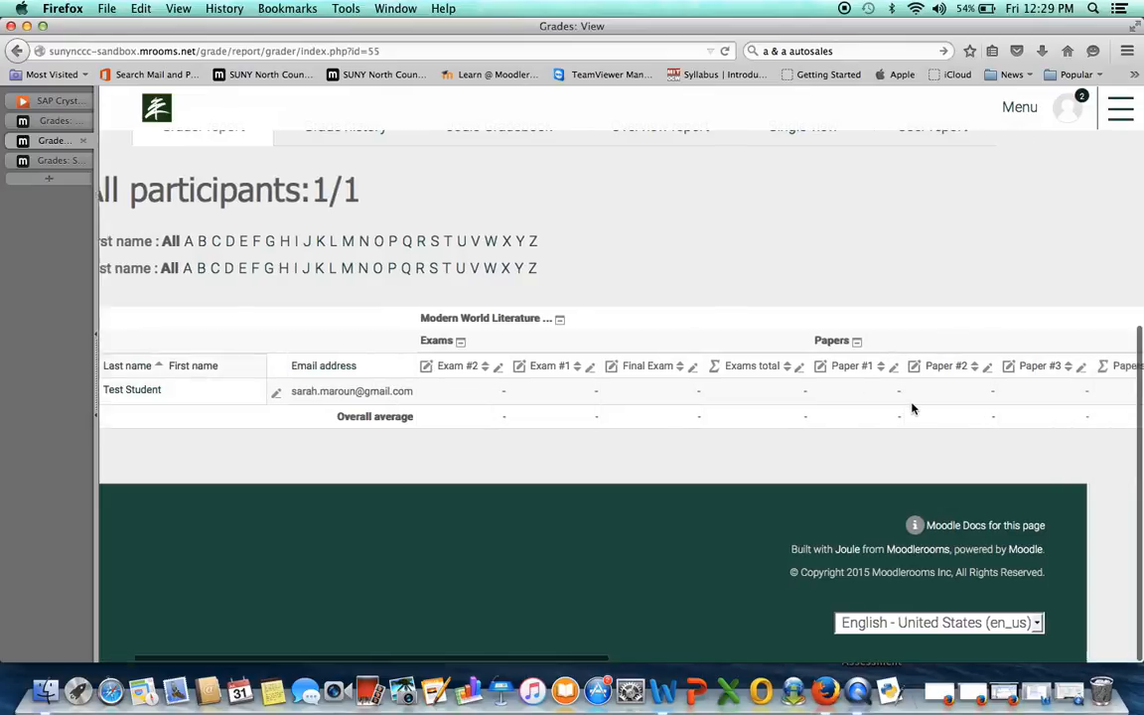
{"action": "scroll", "coordinate": [912, 403], "scroll_direction": "right", "scroll_amount": 5}
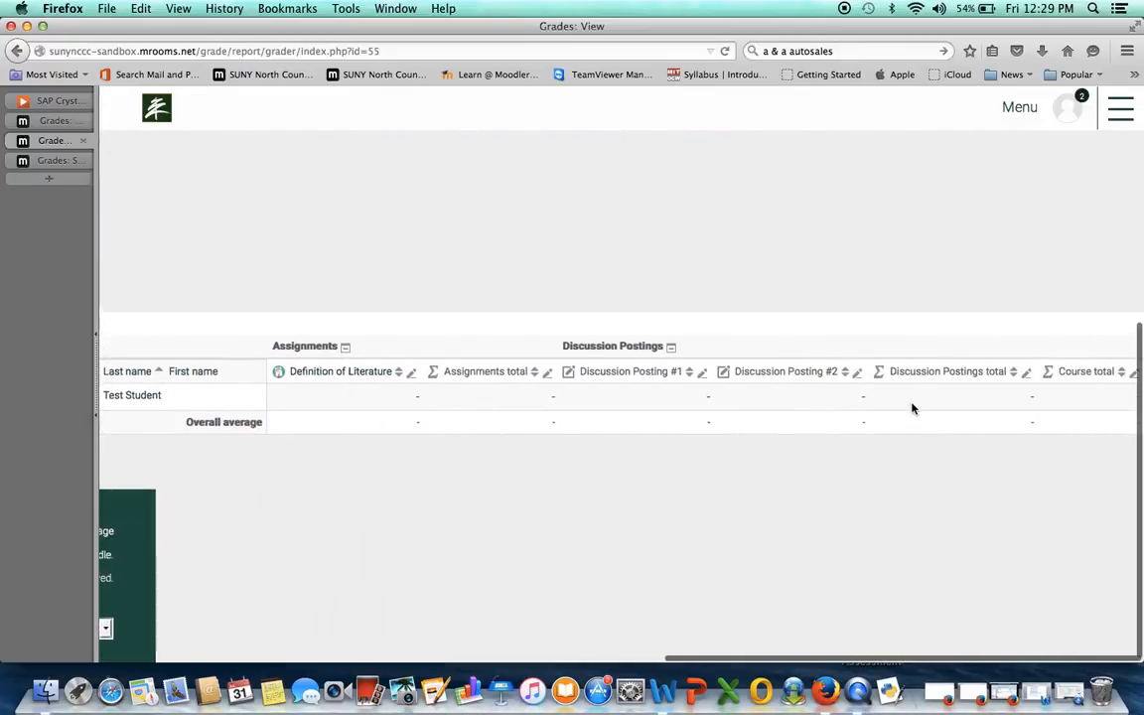
{"action": "scroll", "coordinate": [651, 398], "scroll_direction": "left", "scroll_amount": 15}
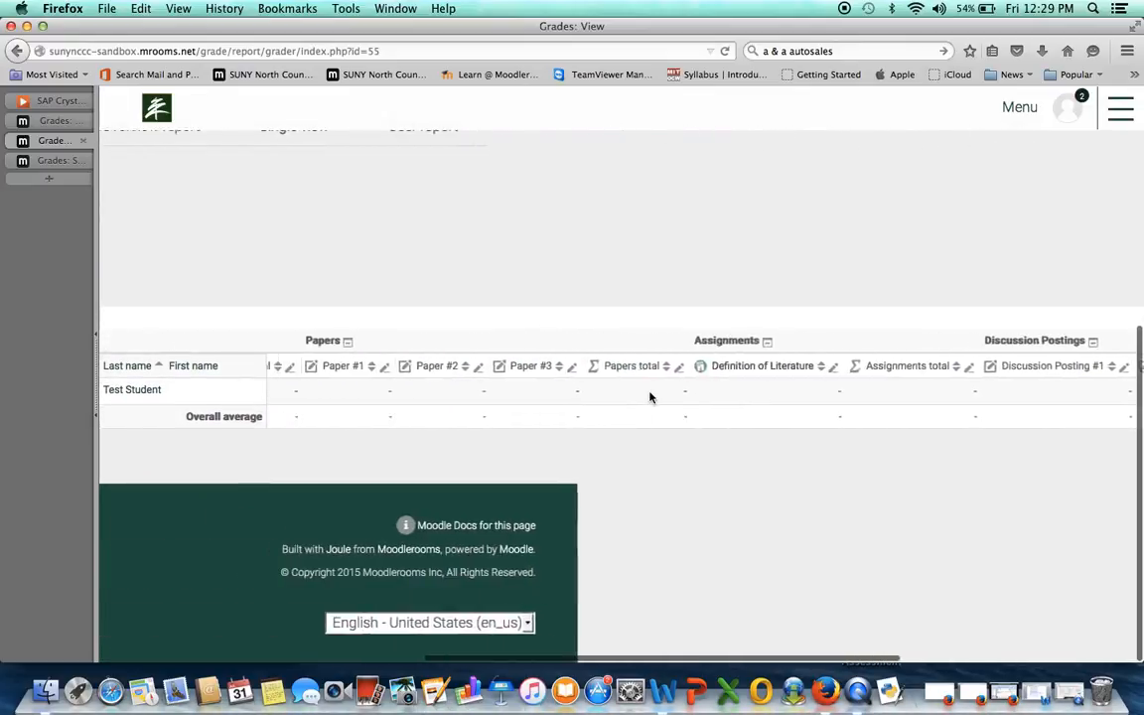
{"action": "scroll", "coordinate": [577, 402], "scroll_direction": "up", "scroll_amount": 4}
{"action": "scroll", "coordinate": [503, 324], "scroll_direction": "up", "scroll_amount": 1}
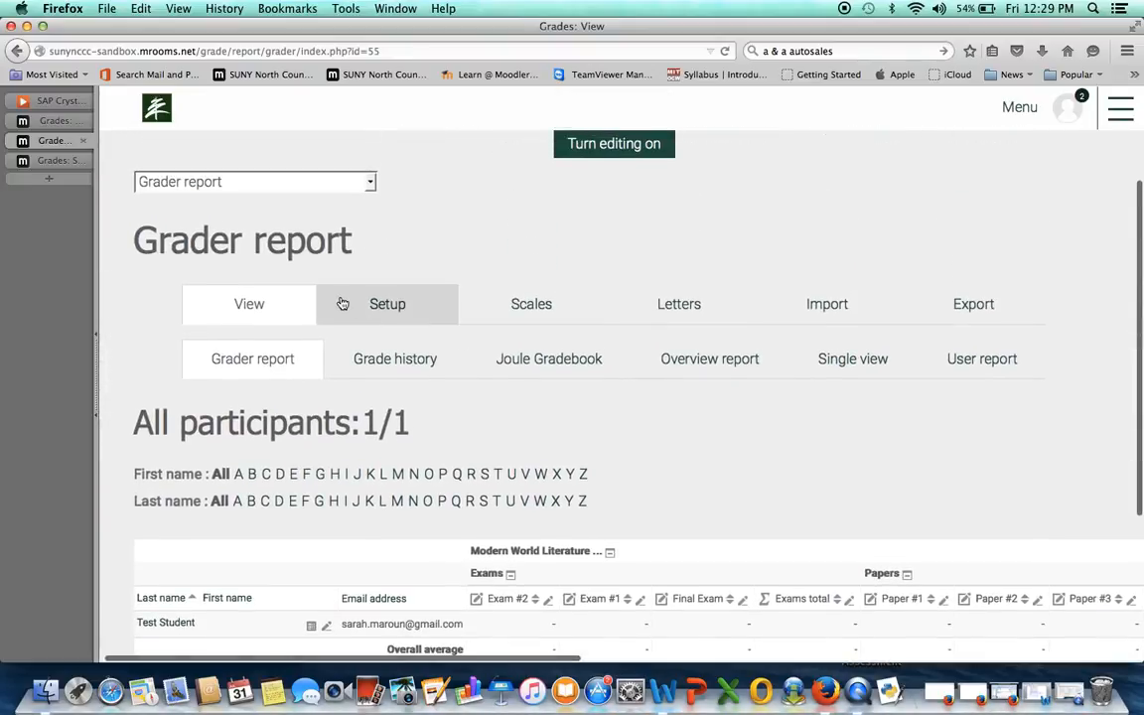
- Return to the Categories and items setup and review the weights and maximum grades of every category
{"action": "left_click", "coordinate": [336, 283]}
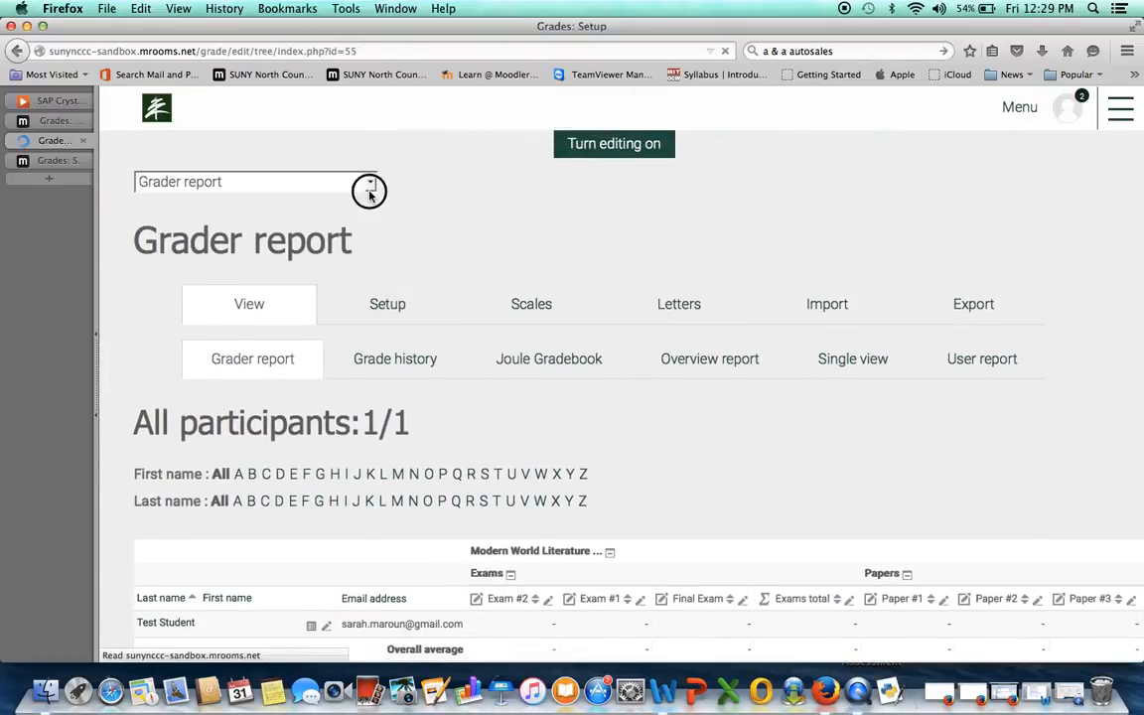
{"action": "scroll", "coordinate": [397, 283], "scroll_direction": "down", "scroll_amount": 3}
{"action": "scroll", "coordinate": [408, 290], "scroll_direction": "down", "scroll_amount": 3}
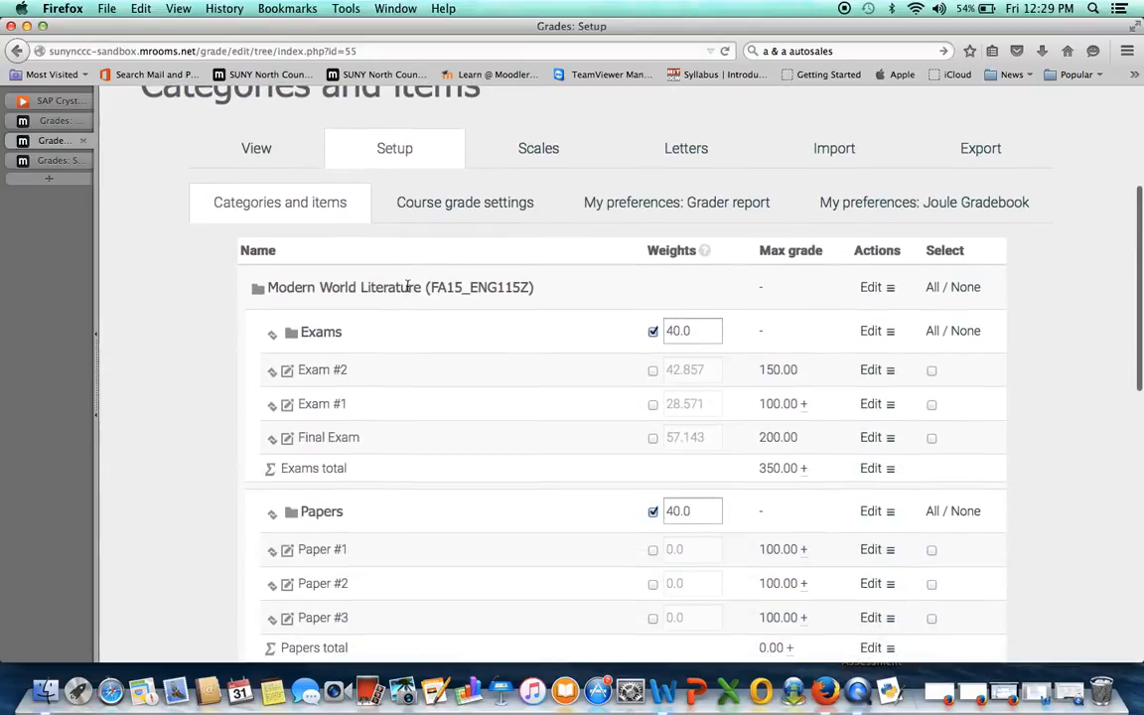
{"action": "scroll", "coordinate": [407, 287], "scroll_direction": "up", "scroll_amount": 6}
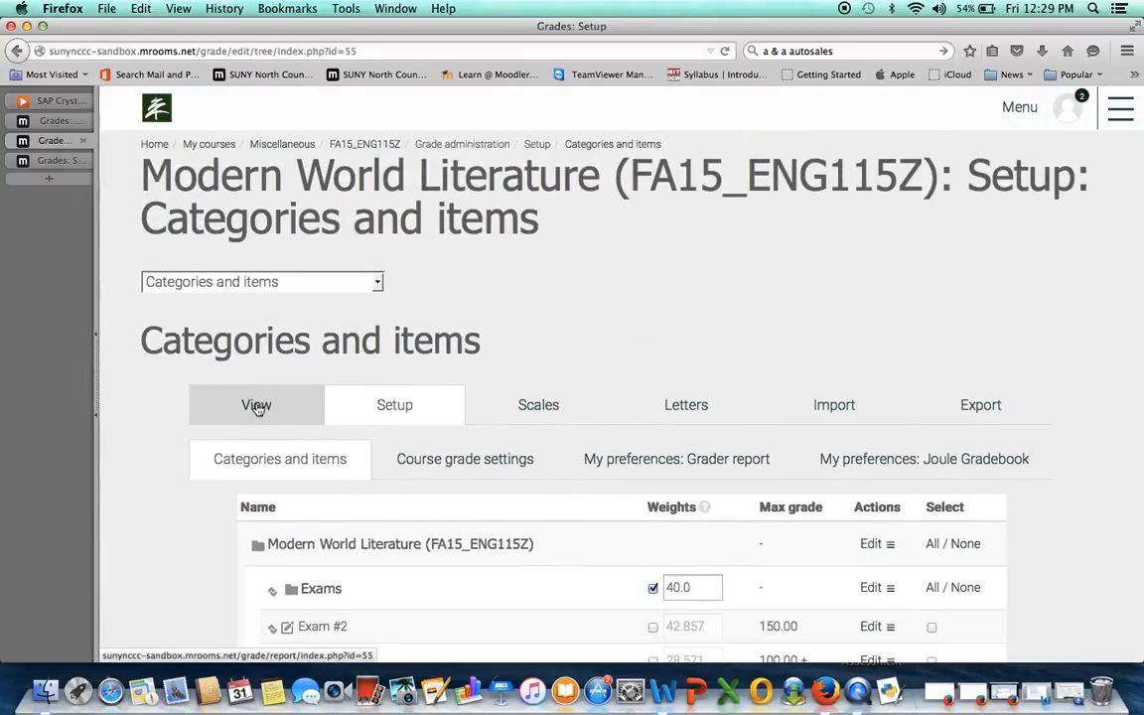
{"action": "scroll", "coordinate": [461, 409], "scroll_direction": "down", "scroll_amount": 15}
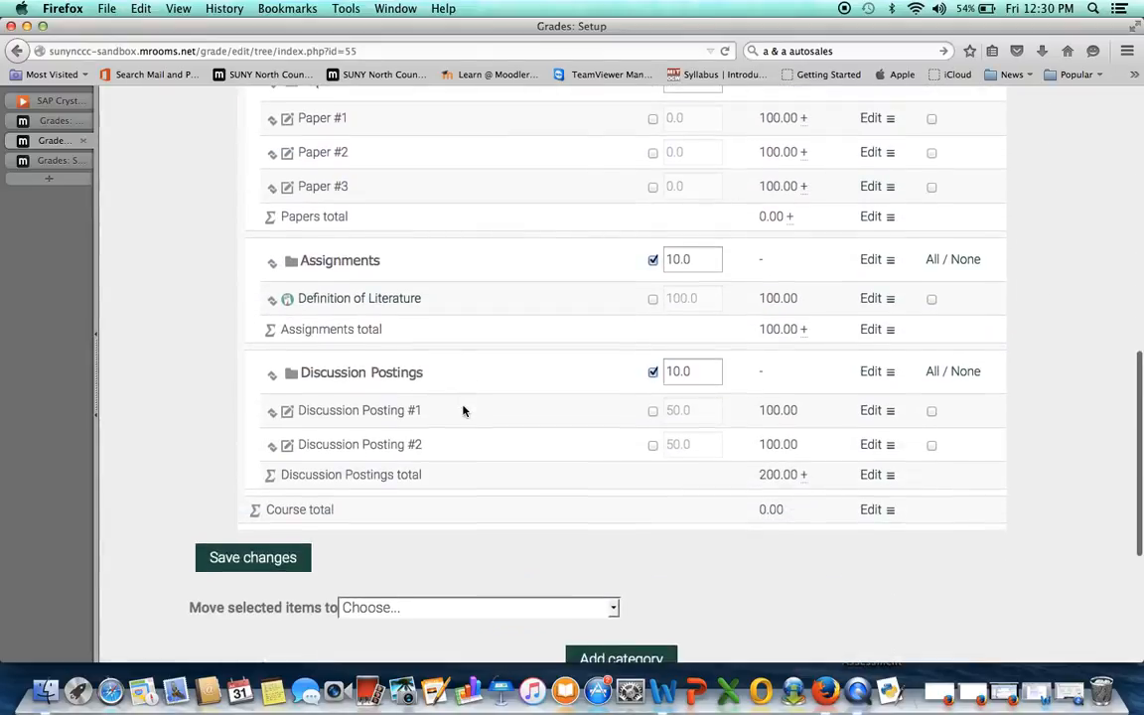
{"action": "scroll", "coordinate": [462, 409], "scroll_direction": "down", "scroll_amount": 1}
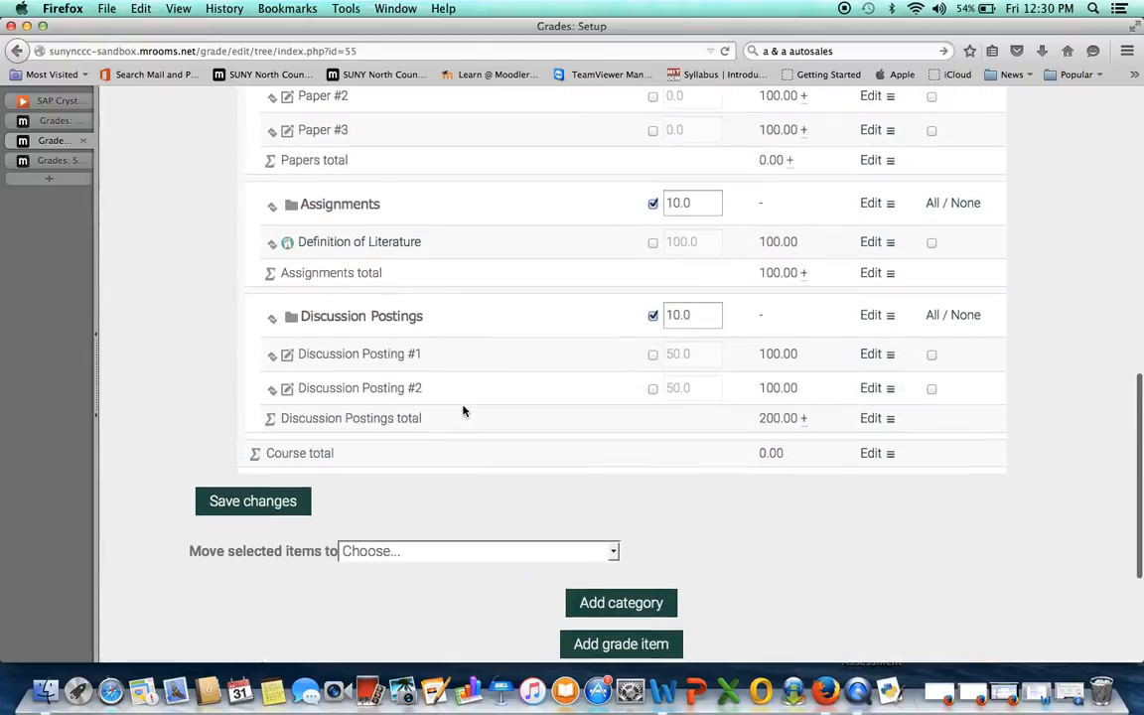